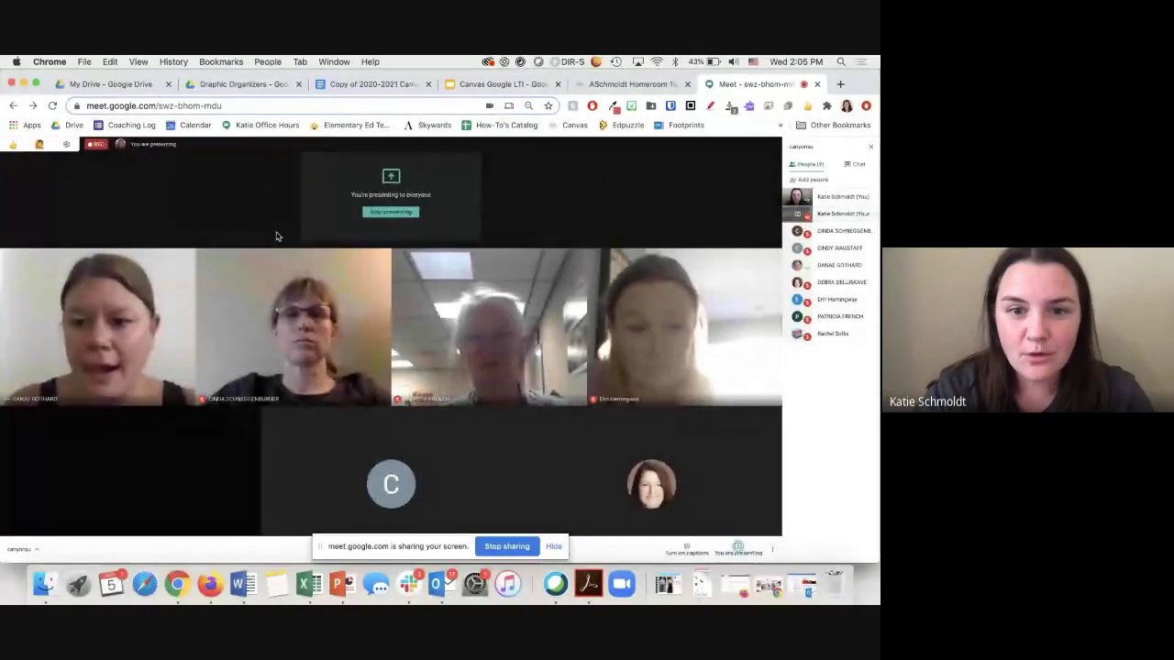
Switch to the Graphic Organizers folder in Google Drive and open the 4 Square Informative drawing
click(241, 88)
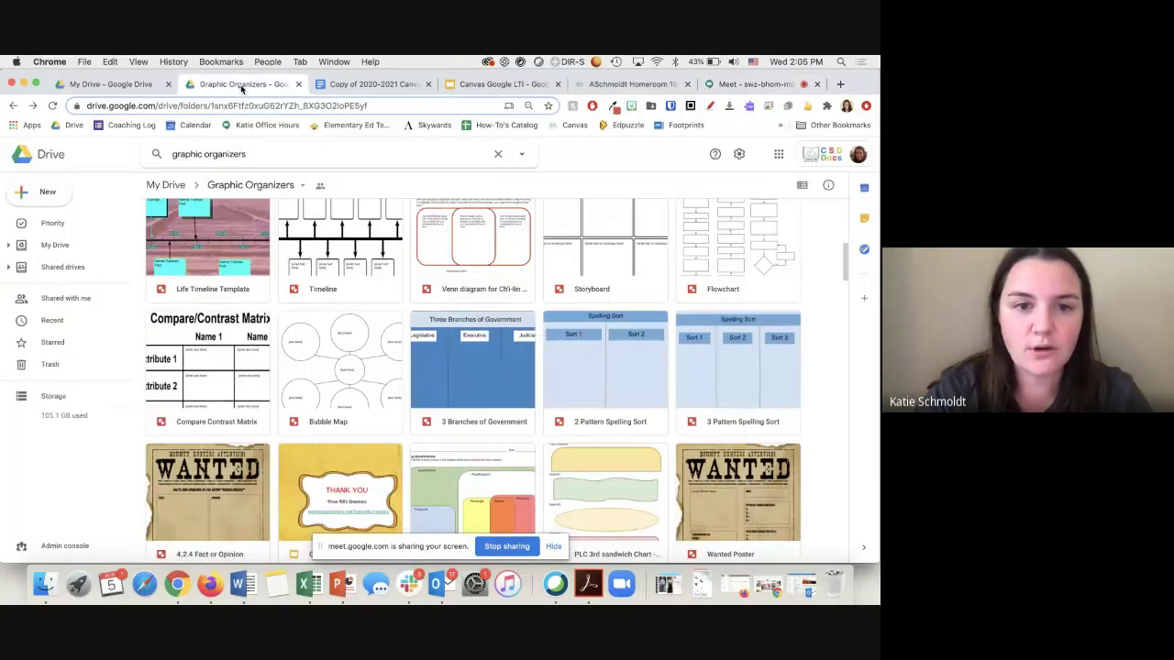
scroll(271, 214, up, 10)
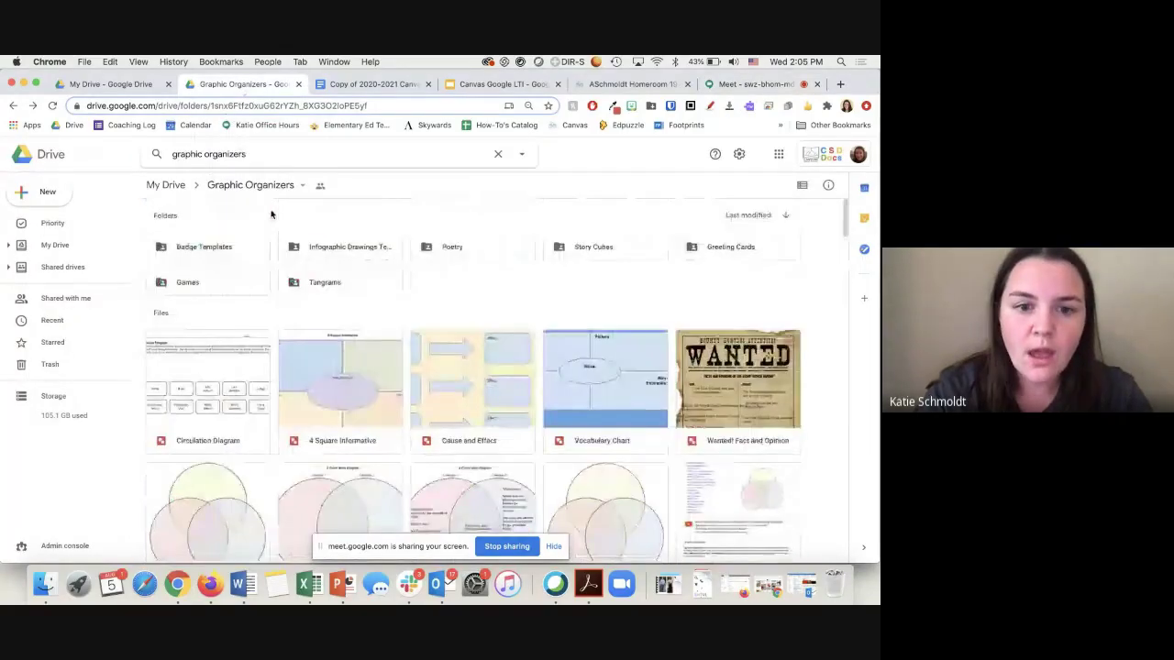
scroll(397, 344, down, 1)
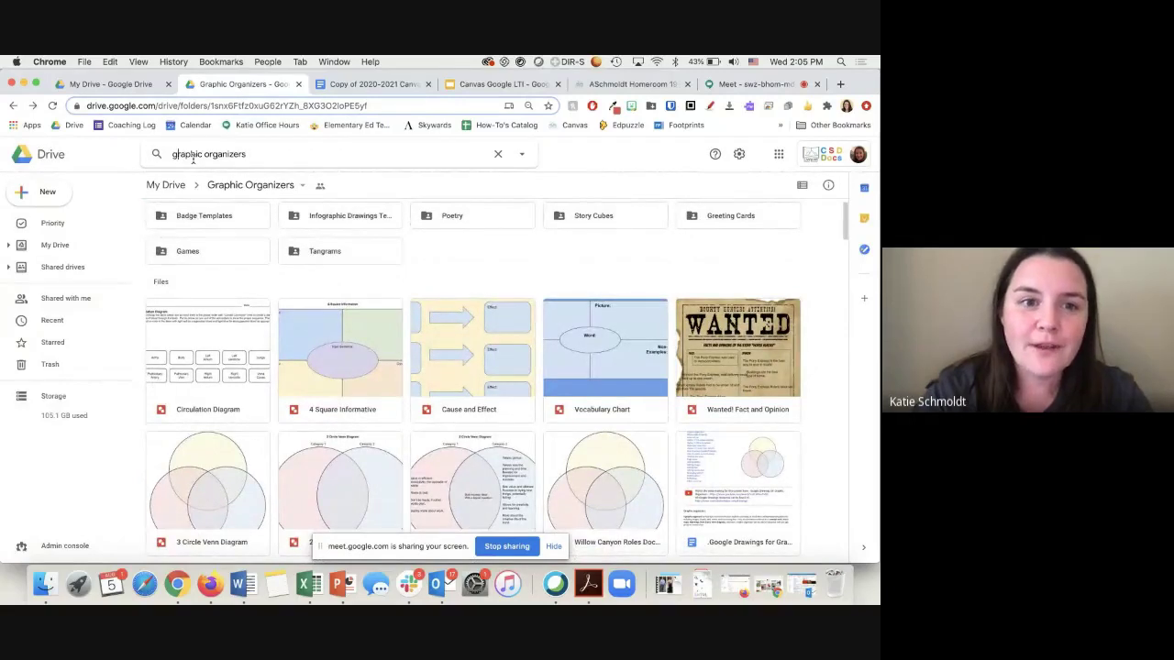
drag(260, 154, 162, 154)
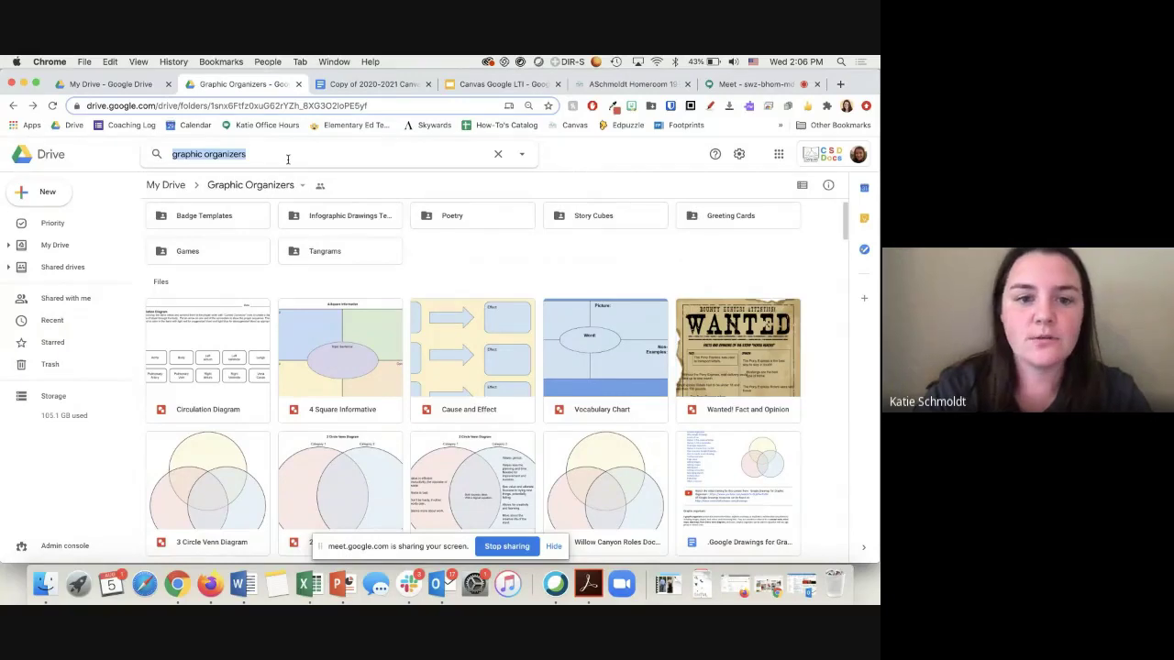
scroll(347, 367, down, 1)
click(348, 367)
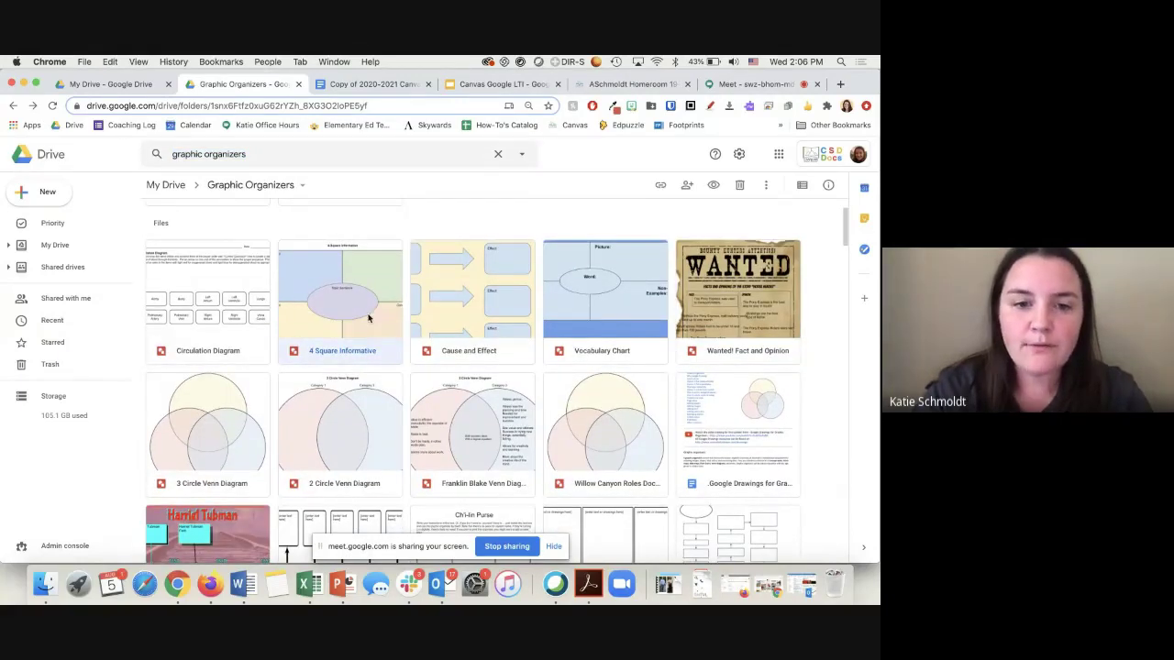
double_click(371, 323)
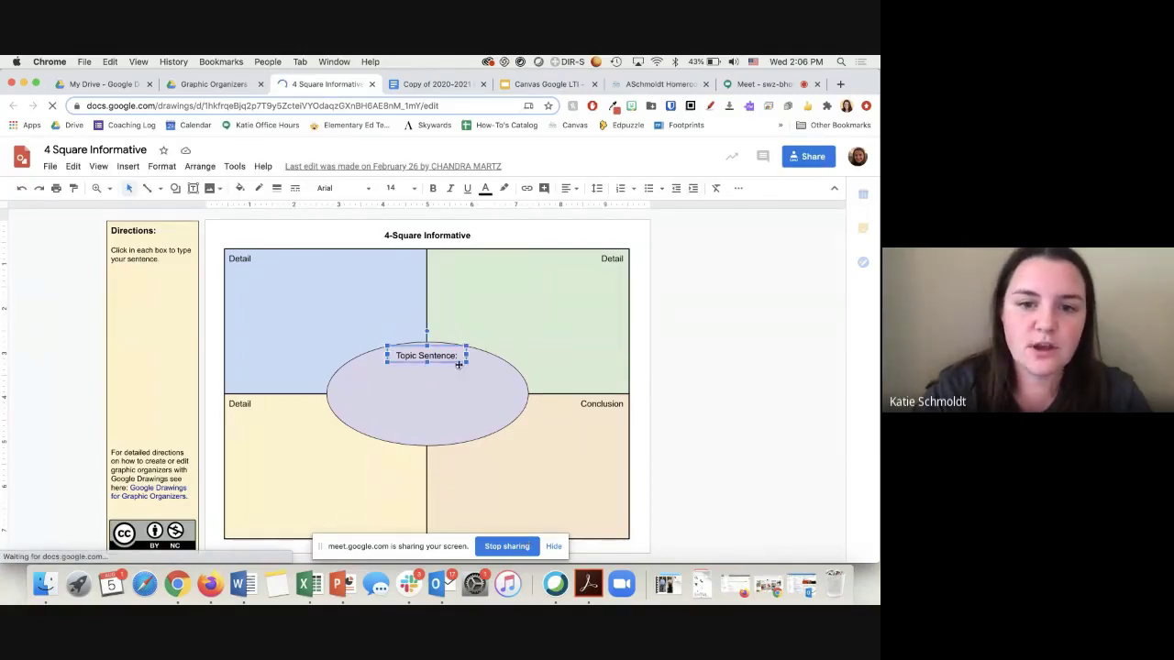
Try entering "Type" in the text box under Topic Sentence in the central oval, and erase it
click(462, 393)
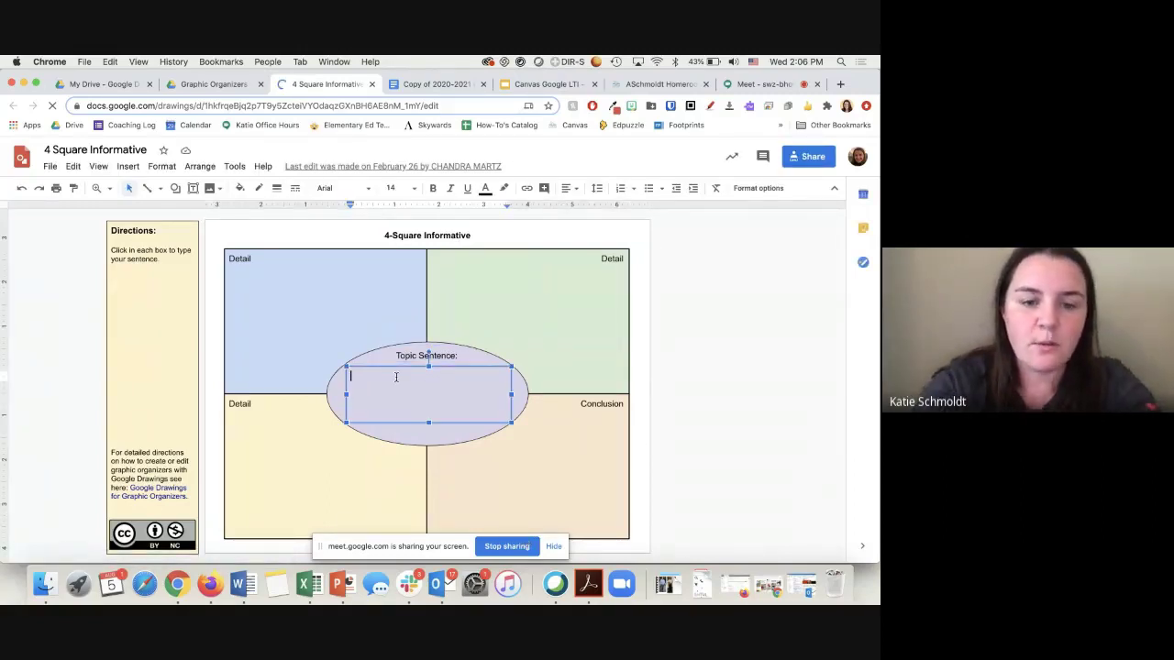
text(Type)
key(BackSpace)
key(BackSpace)
key(BackSpace)
key(BackSpace)
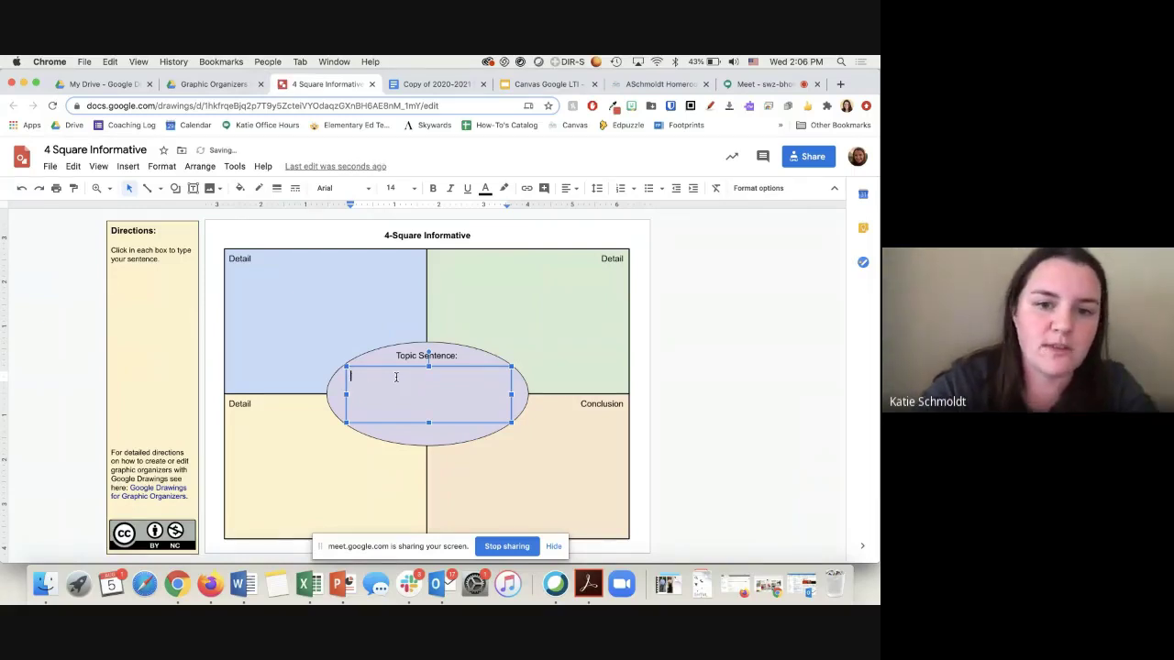
click(742, 461)
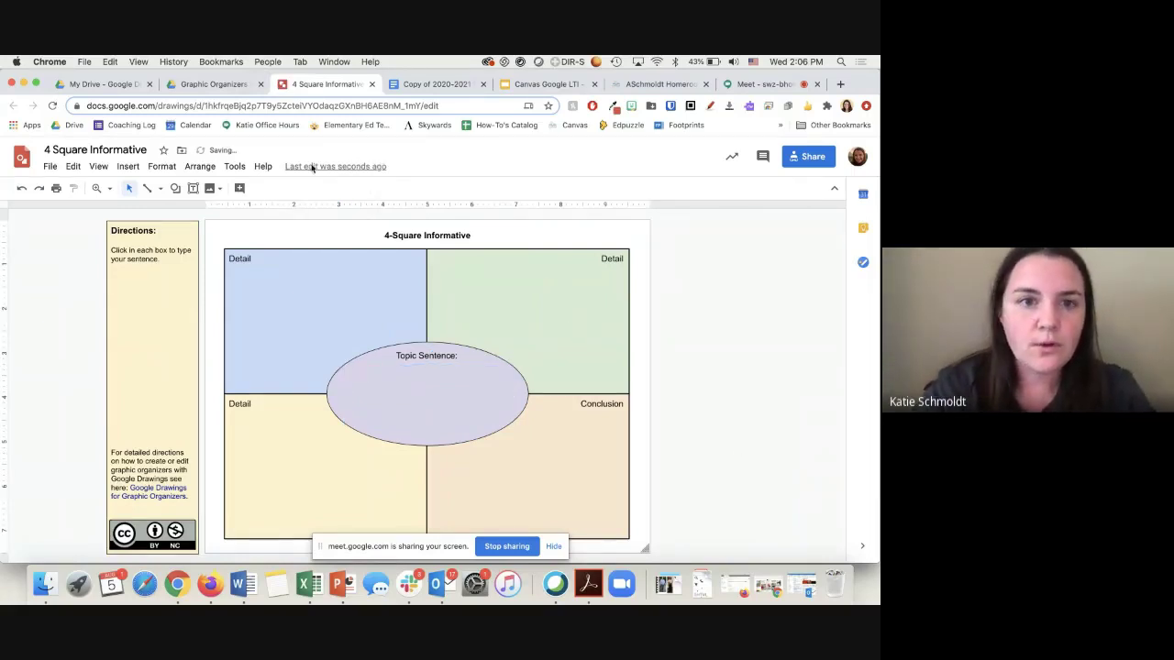
Return to the Graphic Organizers folder and look through its template files and subfolders
click(208, 85)
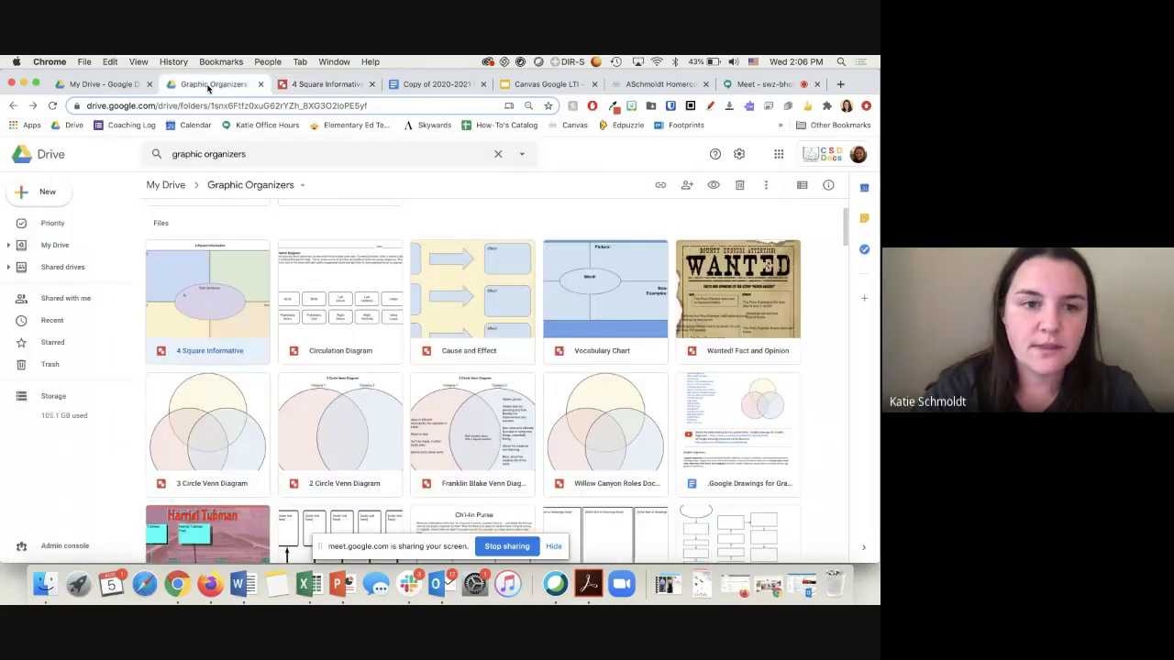
scroll(195, 262, up, 2)
scroll(296, 374, down, 4)
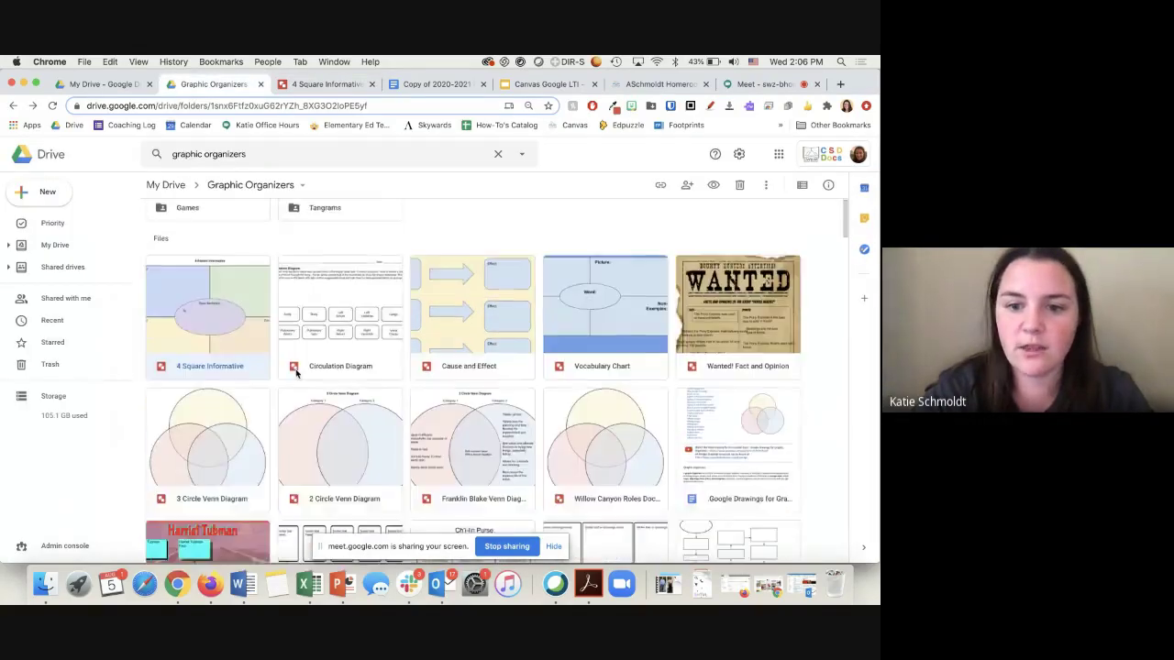
scroll(296, 374, down, 1)
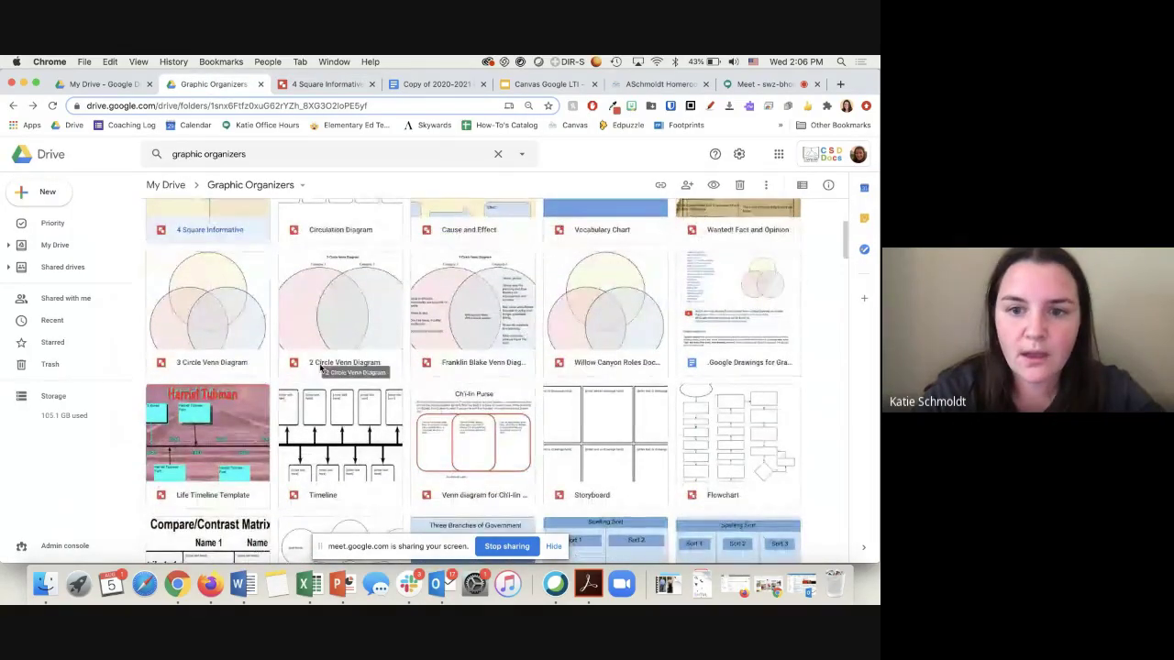
scroll(330, 348, down, 2)
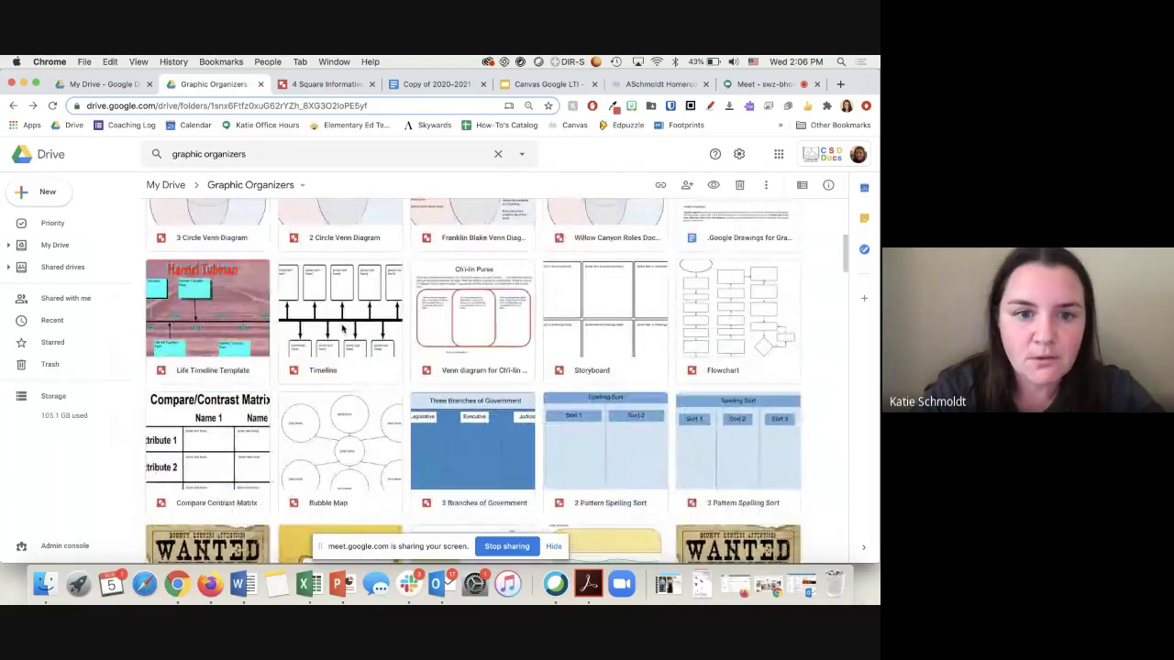
scroll(220, 334, up, 5)
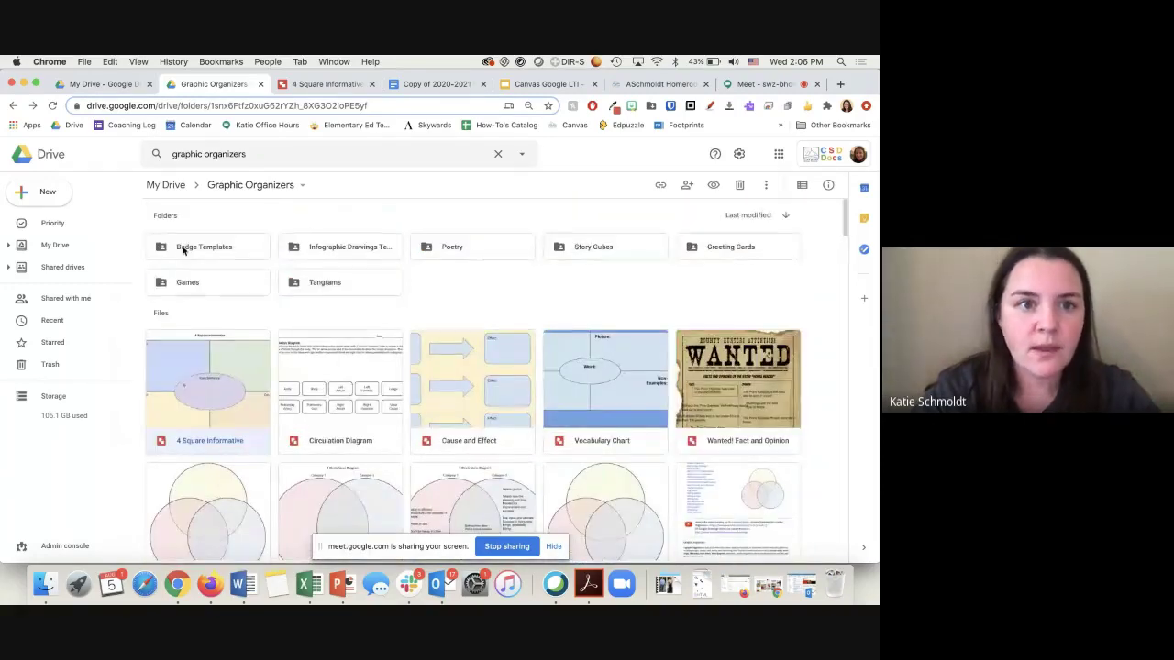
Copy the shareable link of the Graphic Organizers folder, keeping its existing access settings
click(52, 244)
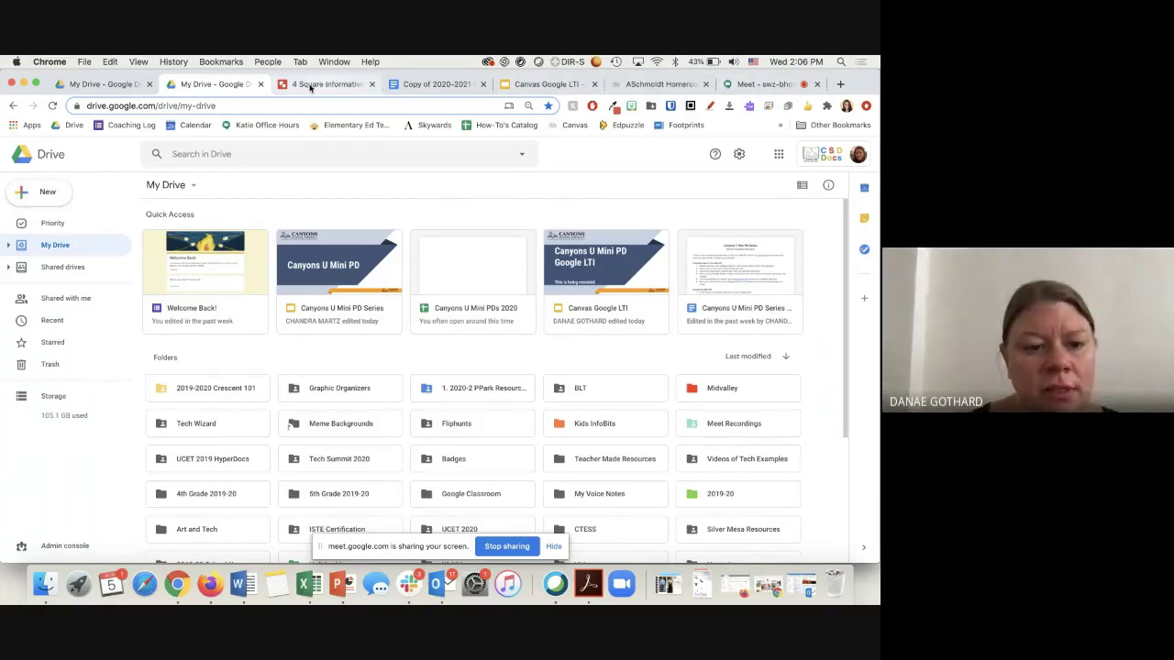
click(12, 106)
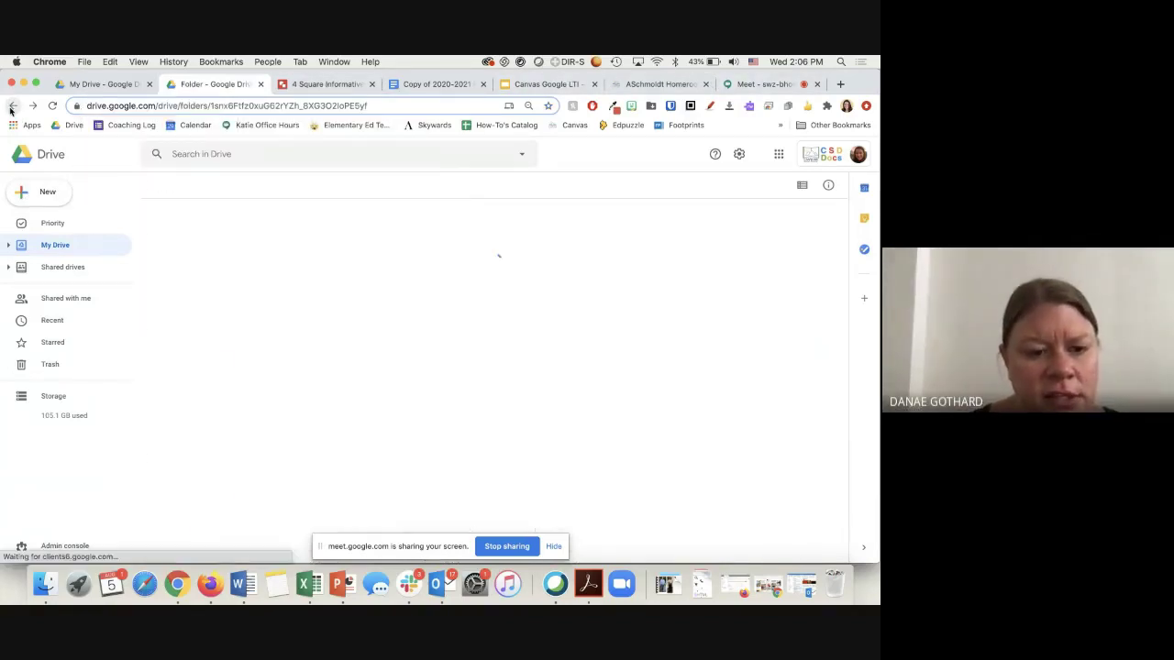
click(279, 189)
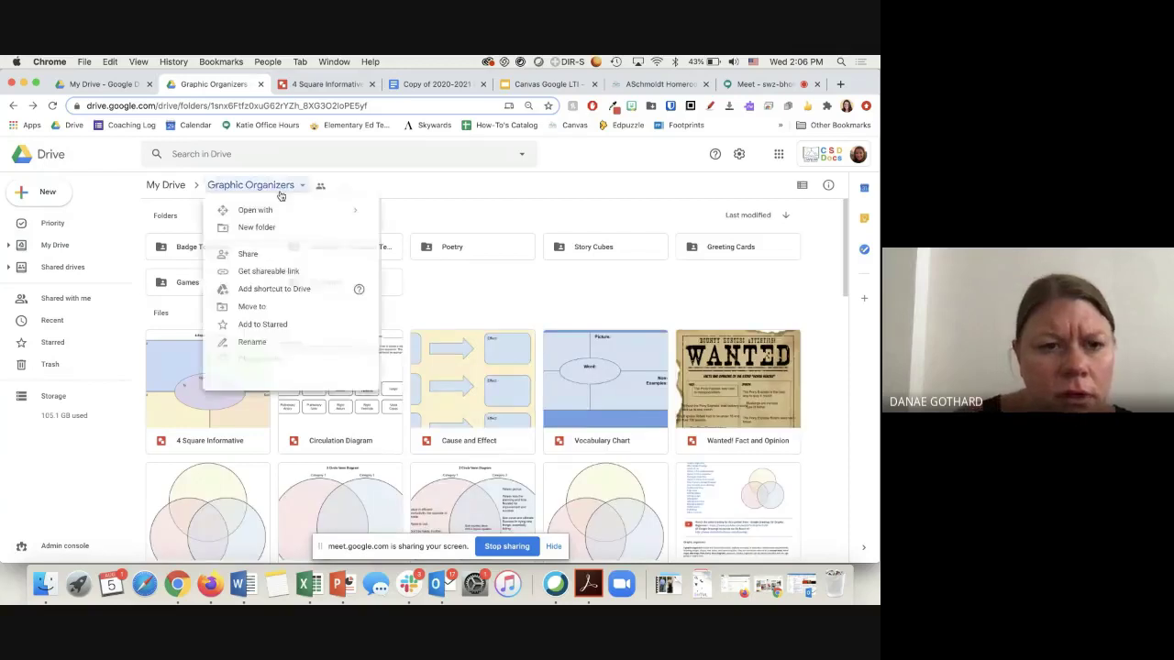
click(275, 271)
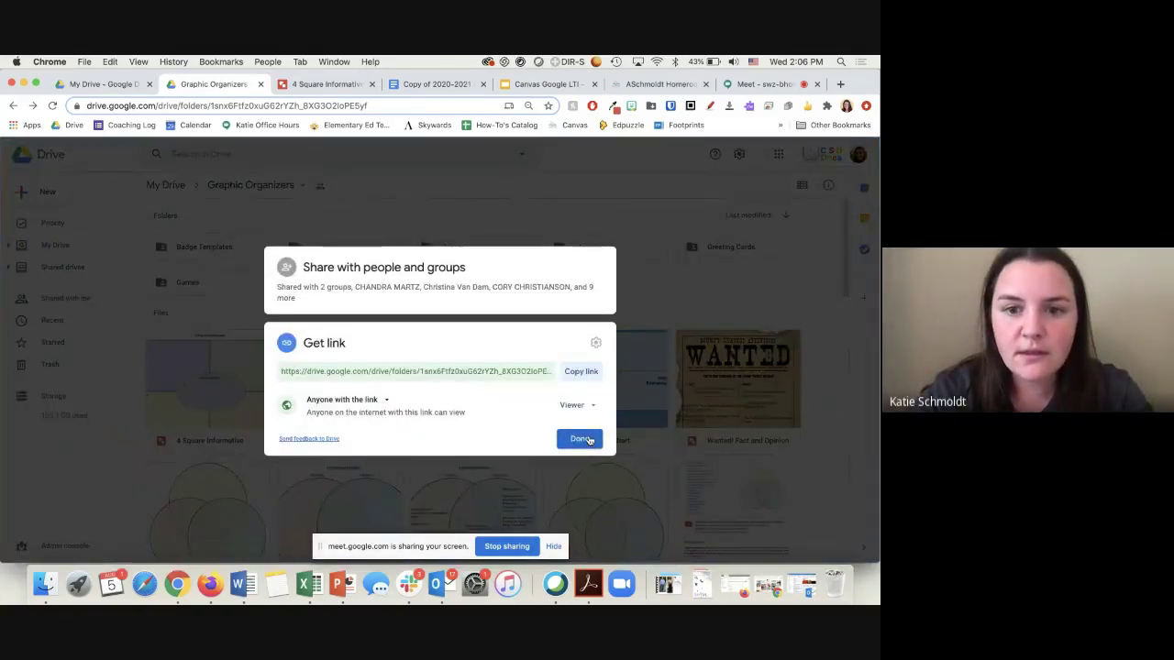
click(581, 372)
click(579, 441)
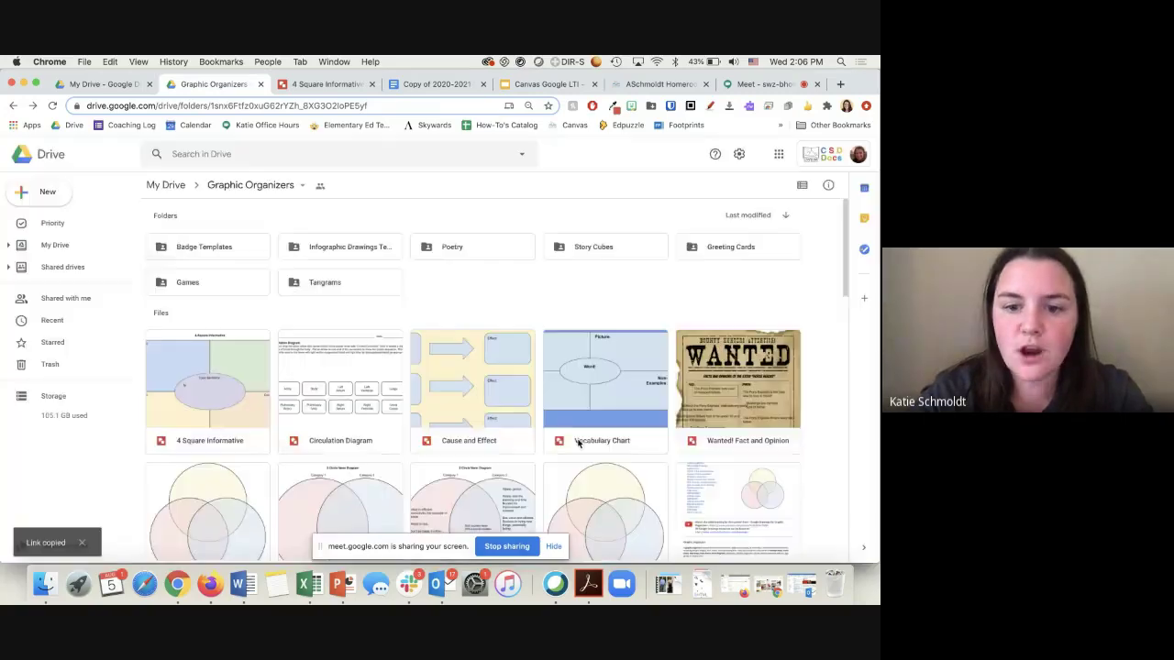
scroll(582, 422, down, 3)
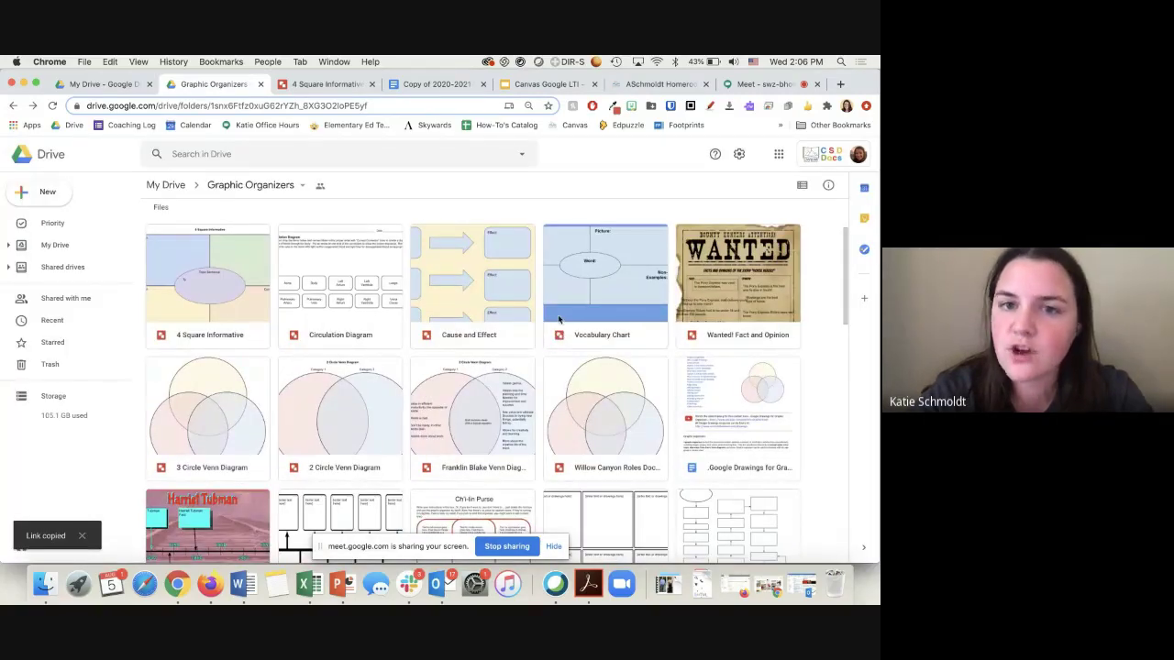
Switch to the Google Meet call and post the copied folder link in the meeting chat
click(761, 83)
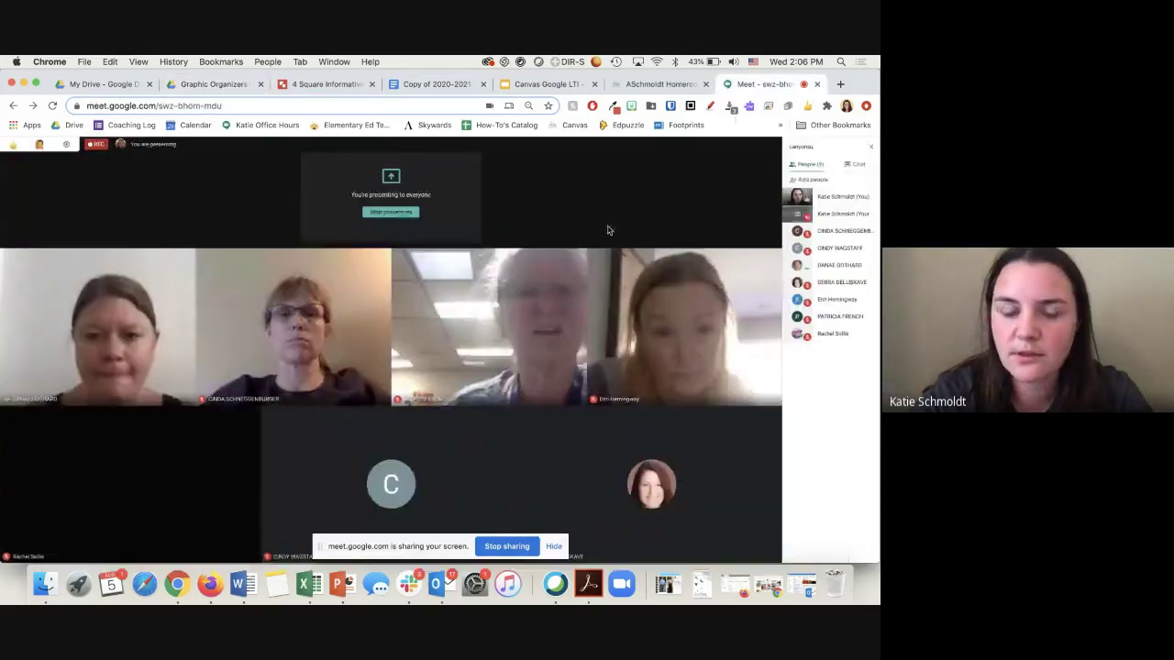
click(852, 164)
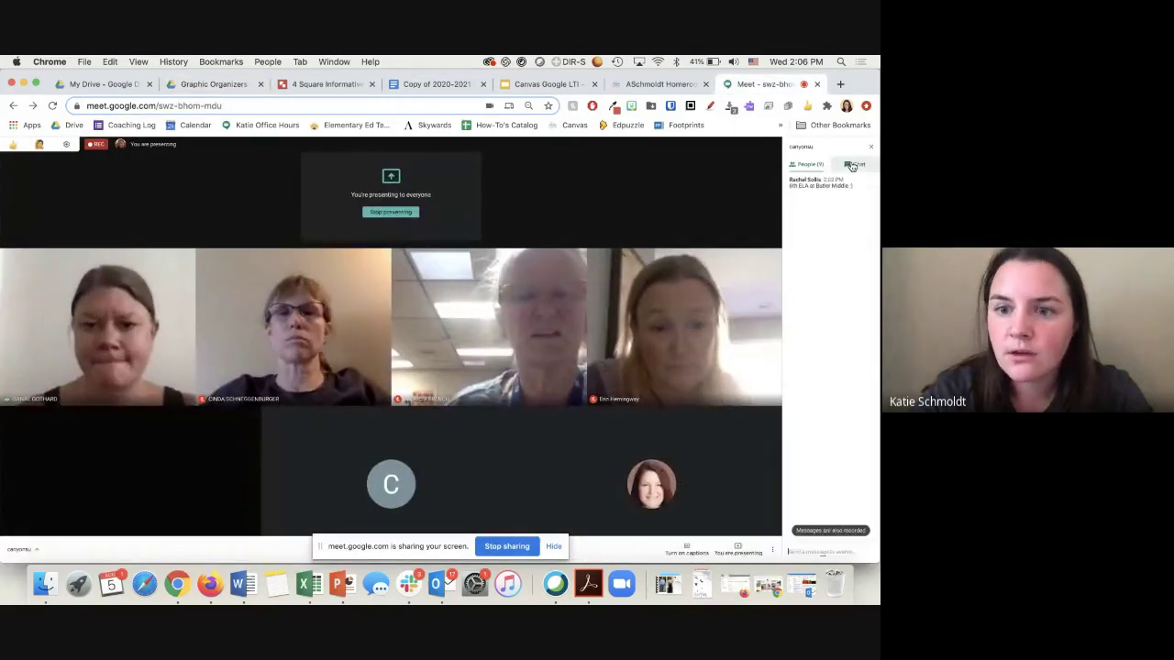
key(ctrl+v)
key(Return)
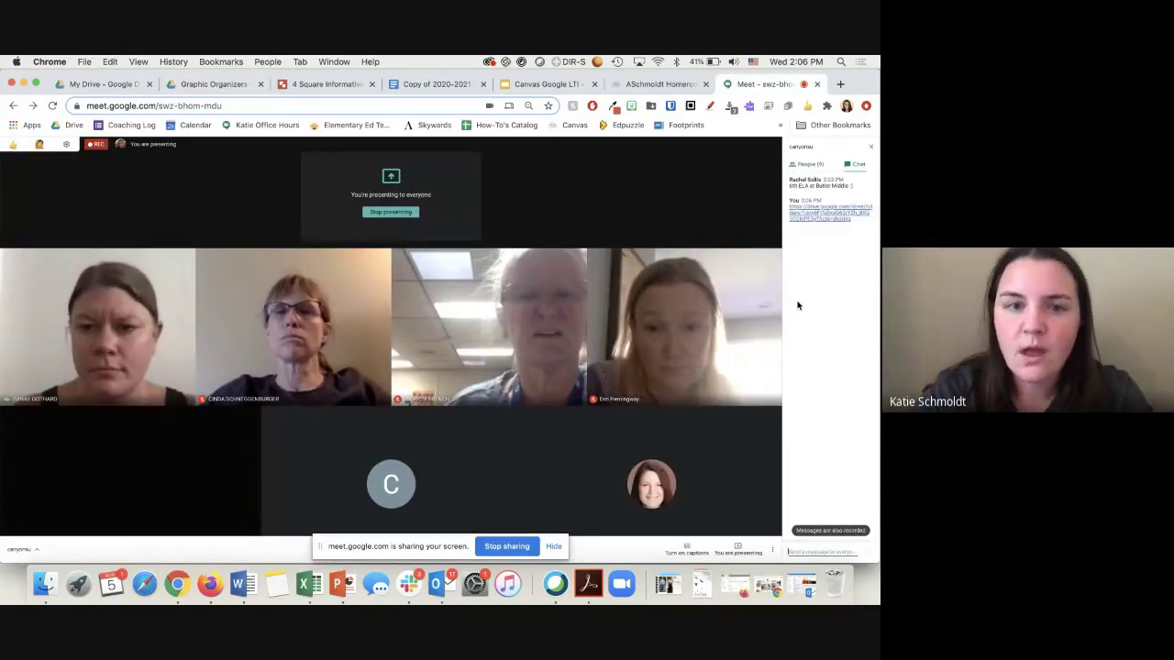
Create a blank Google Docs document from My Drive and enter the heading "Welcome To the New Year!"
click(193, 86)
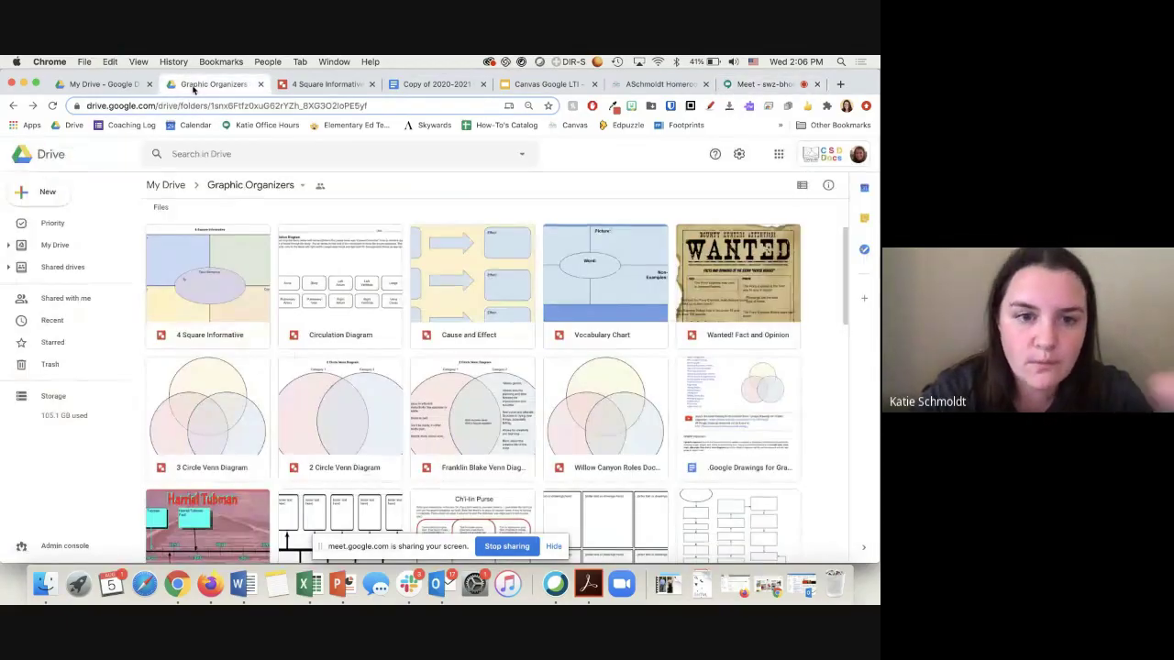
click(55, 246)
click(49, 189)
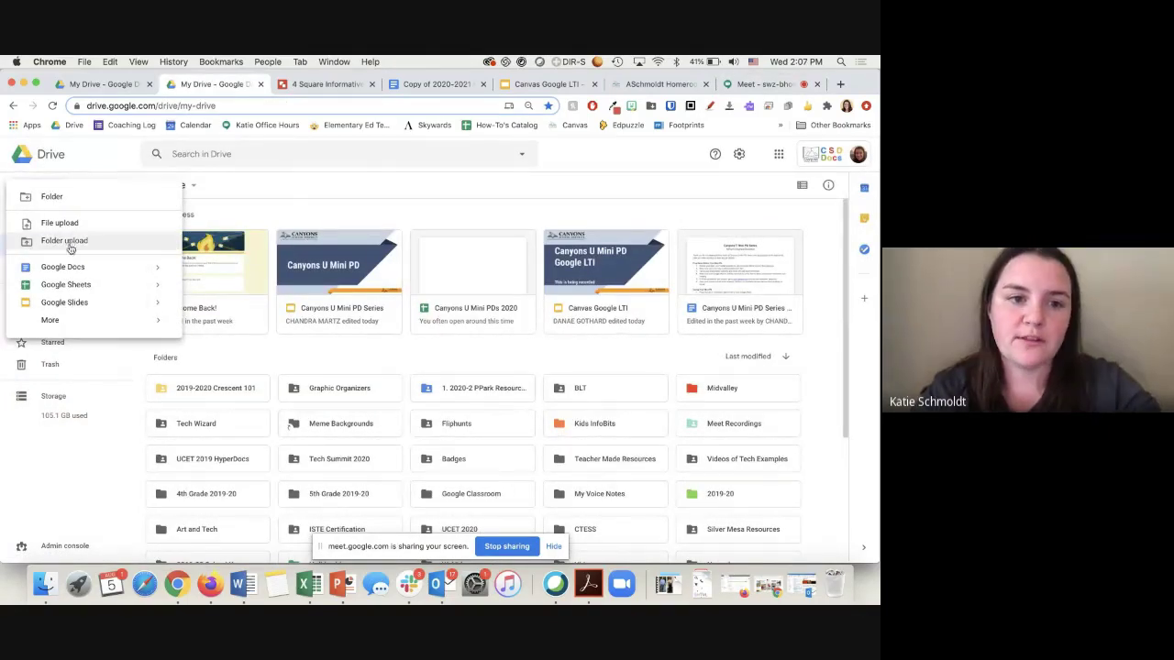
click(218, 191)
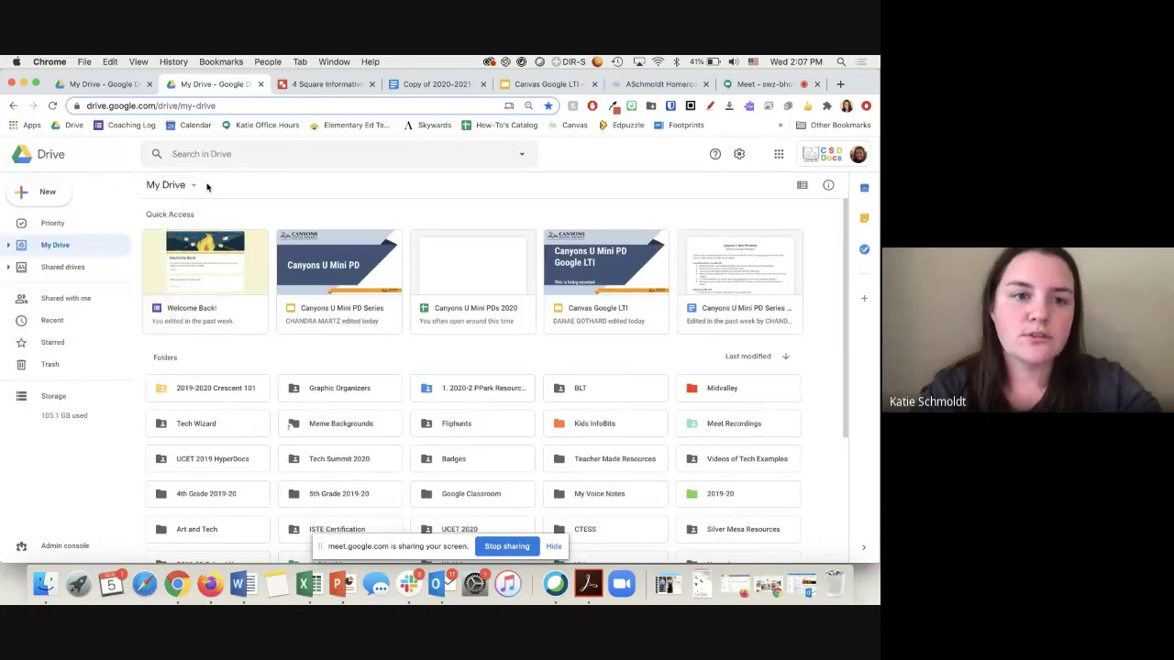
click(50, 193)
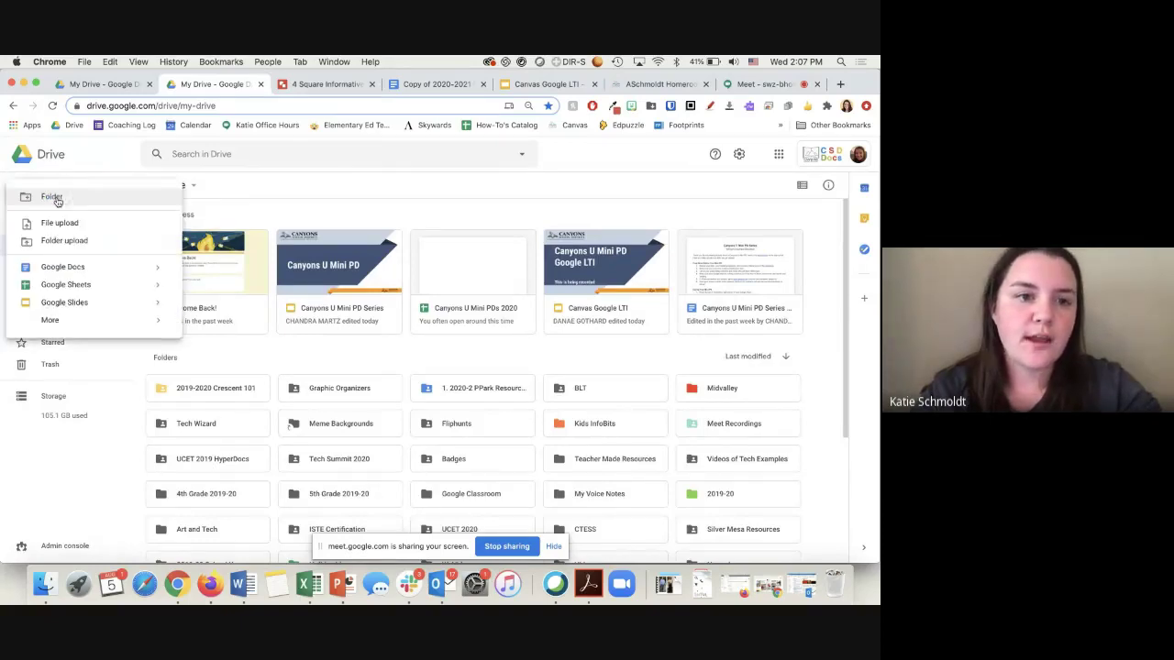
click(83, 272)
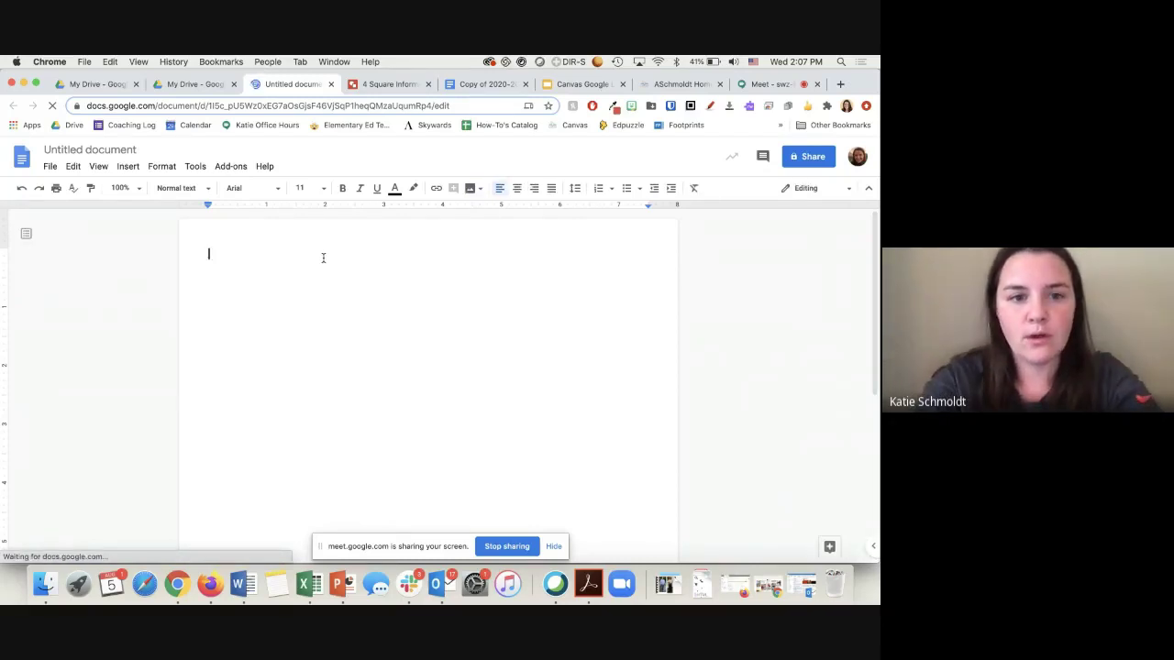
text(Welcome To the New Year!)
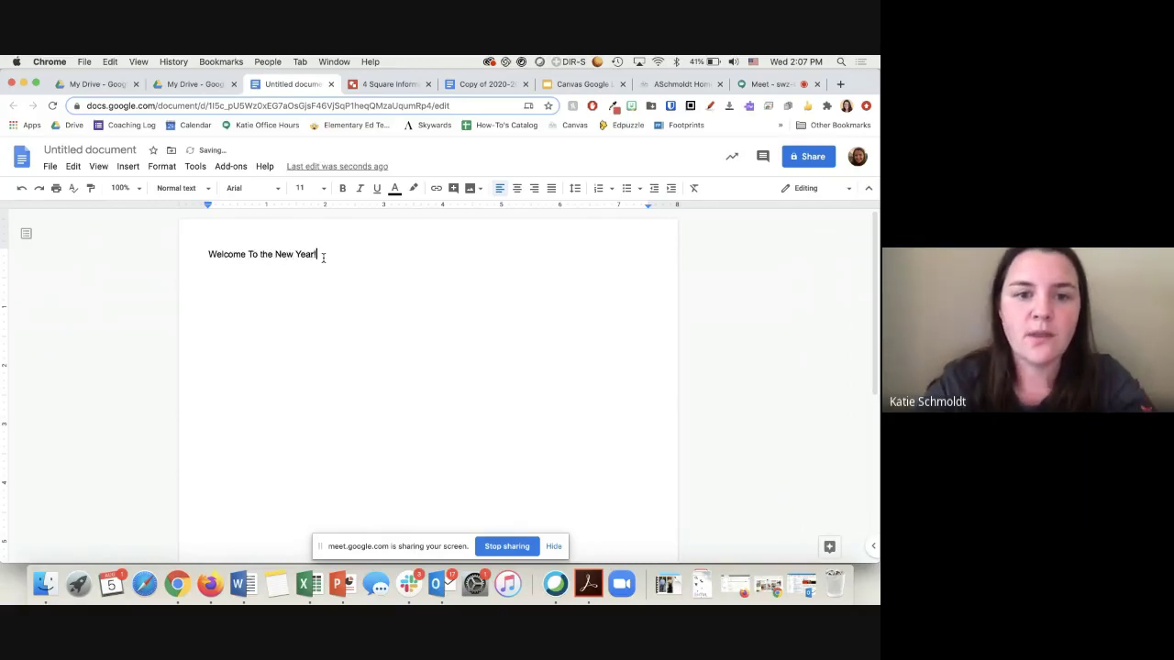
Enlarge the heading "Welcome To the New Year!" to font size 17 and center it
drag(338, 249, 149, 257)
key(super+shift+period)
key(super+shift+period)
key(super+shift+period)
key(super+shift+period)
key(super+shift+period)
key(super+shift+period)
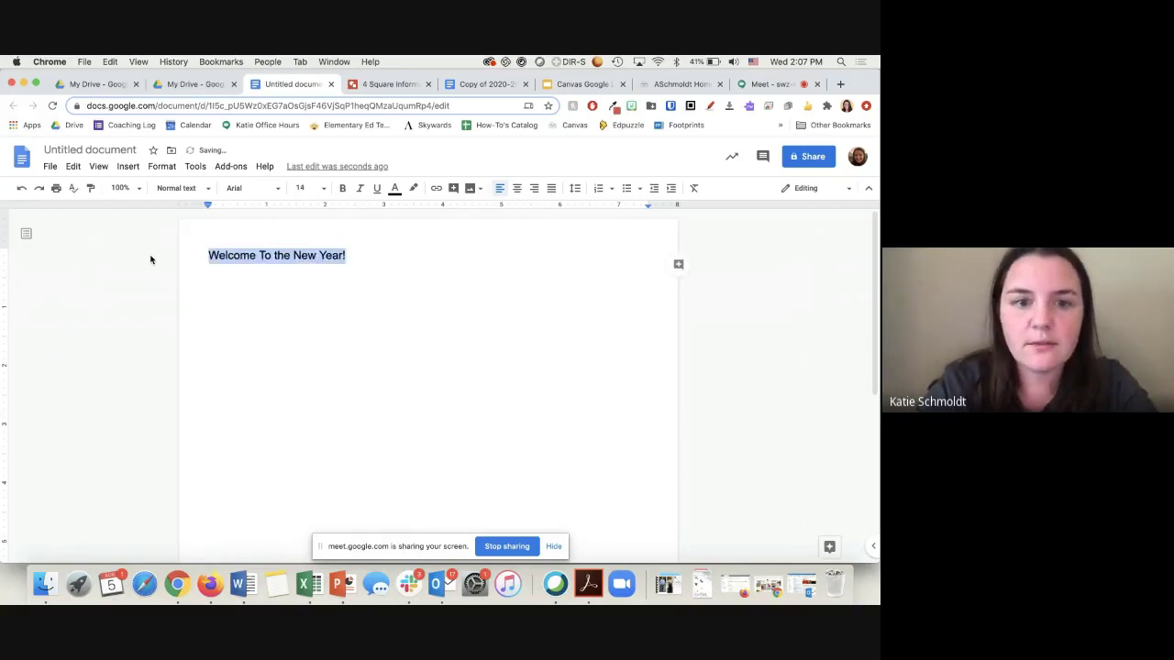
click(516, 188)
click(532, 273)
Below the heading, start a left-aligned numbered list with the question "What is your name:"
key(Return)
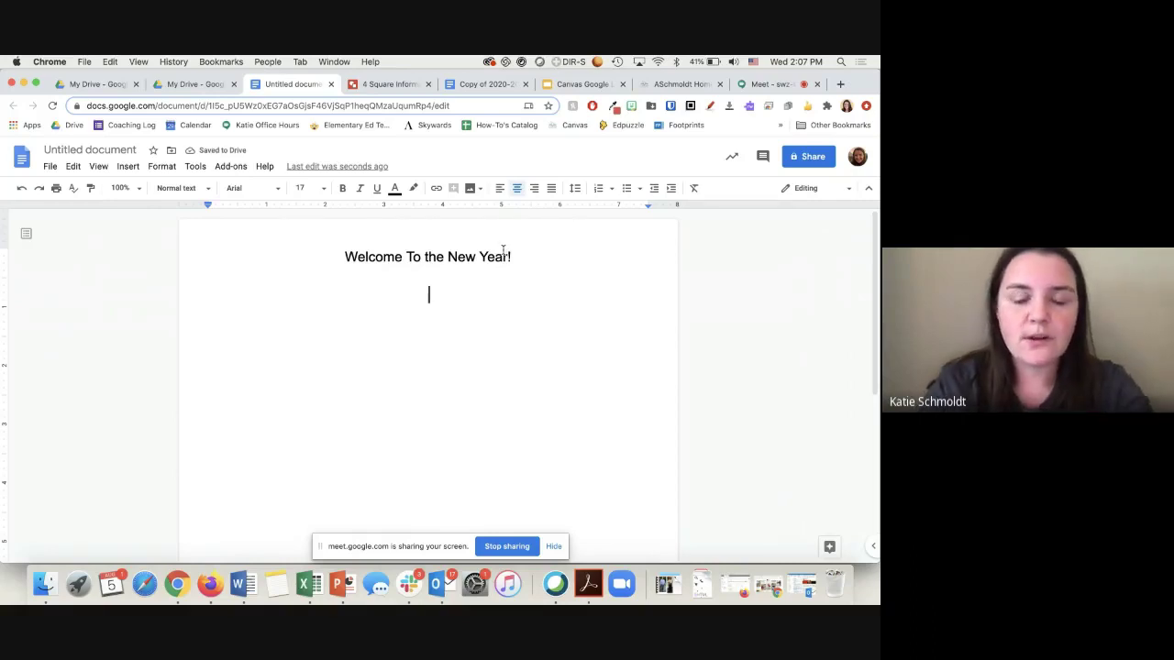
click(500, 188)
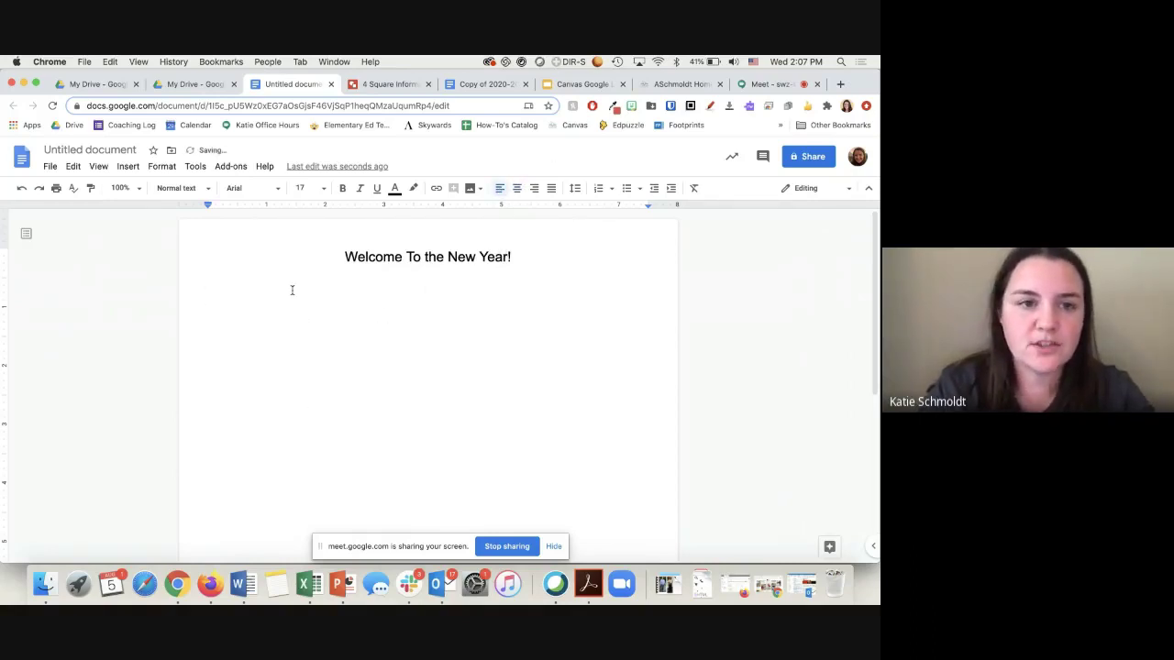
text(1. )
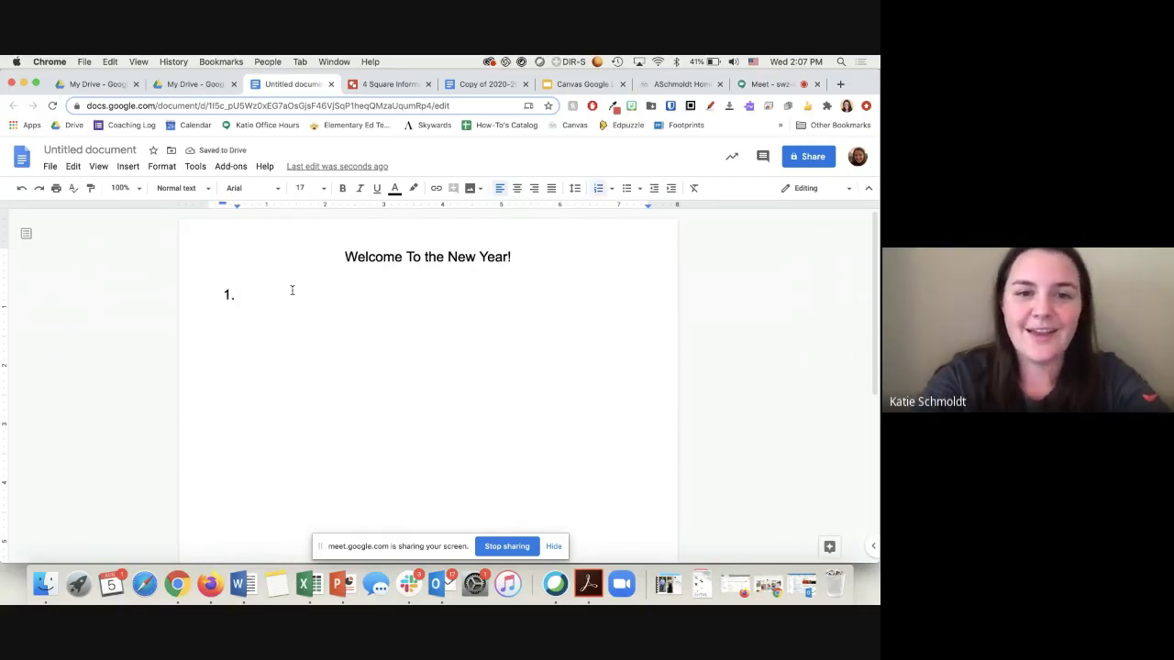
text(What is your )
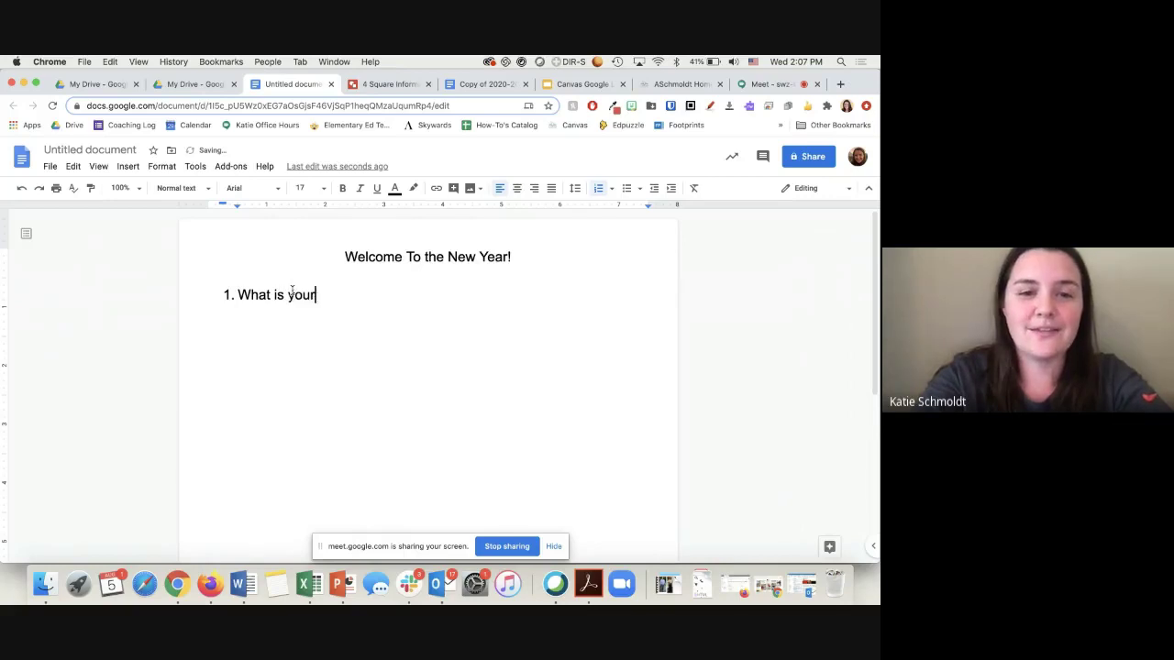
text(name:)
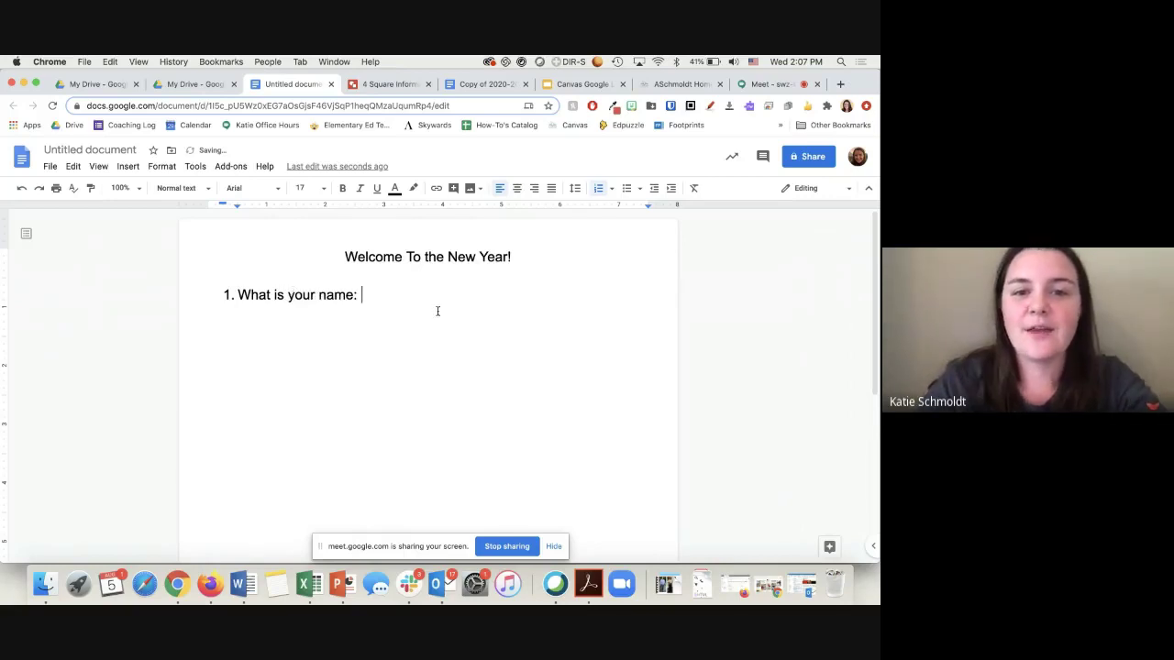
Remove the colon from the end of the numbered question "What is your name"
drag(379, 292, 189, 298)
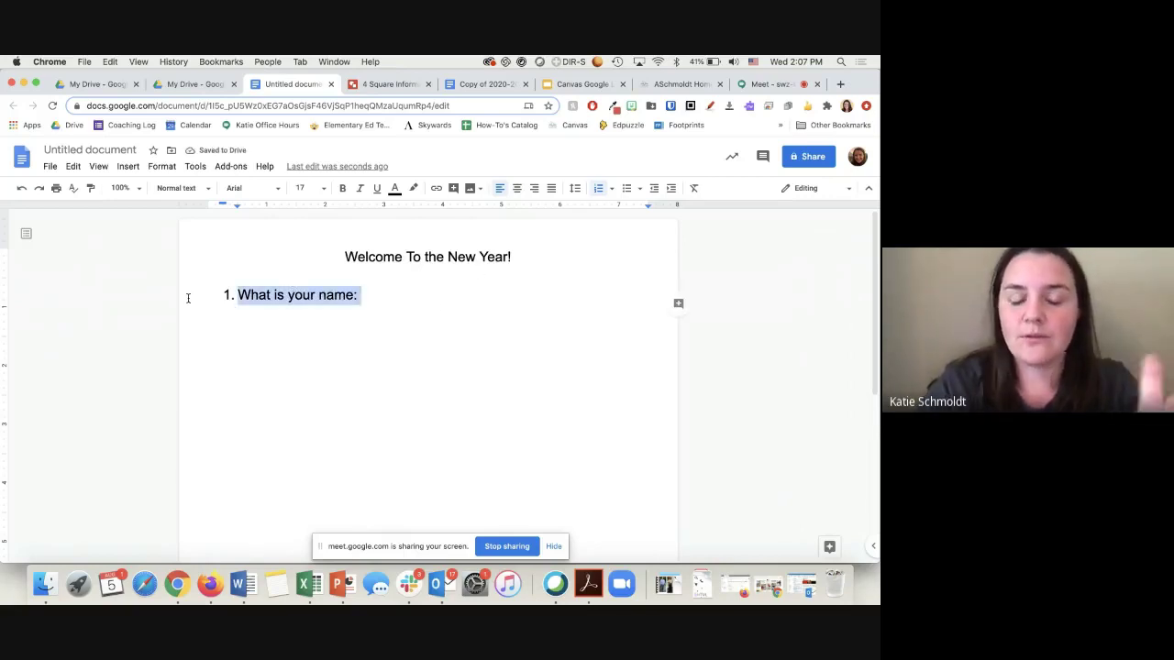
click(369, 295)
key(Return)
key(Tab)
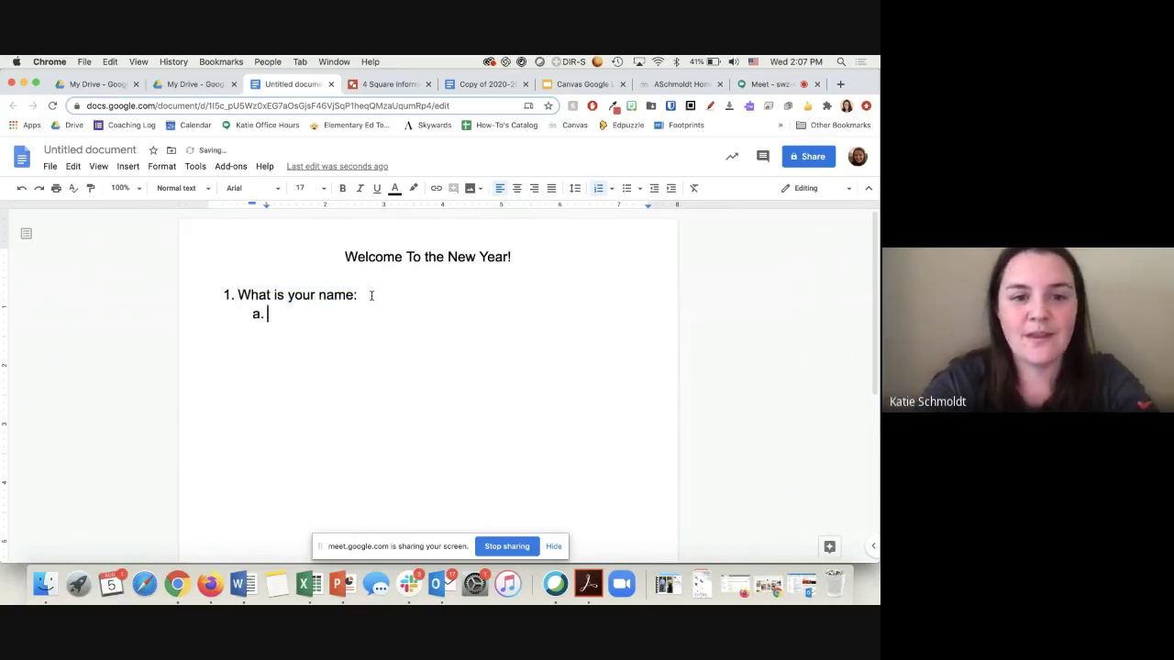
key(BackSpace)
key(BackSpace)
key(BackSpace)
key(BackSpace)
key(BackSpace)
Add the indented sub-item "Type here:" under the question and start a second numbered item
key(Return)
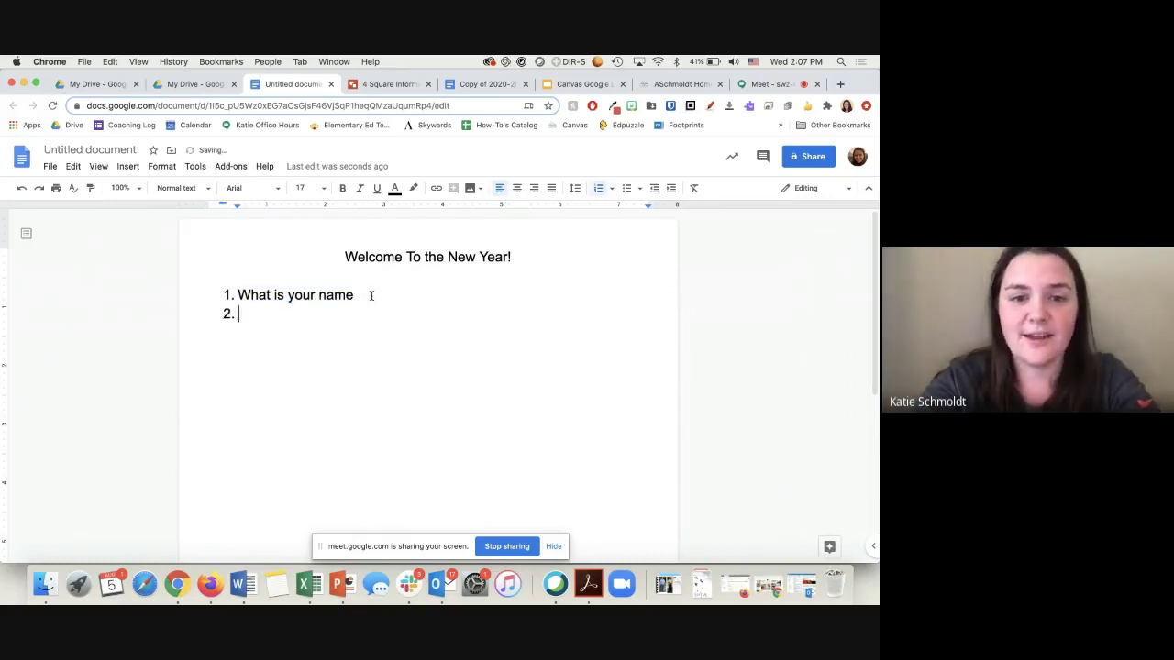
key(Tab)
text(Type here:)
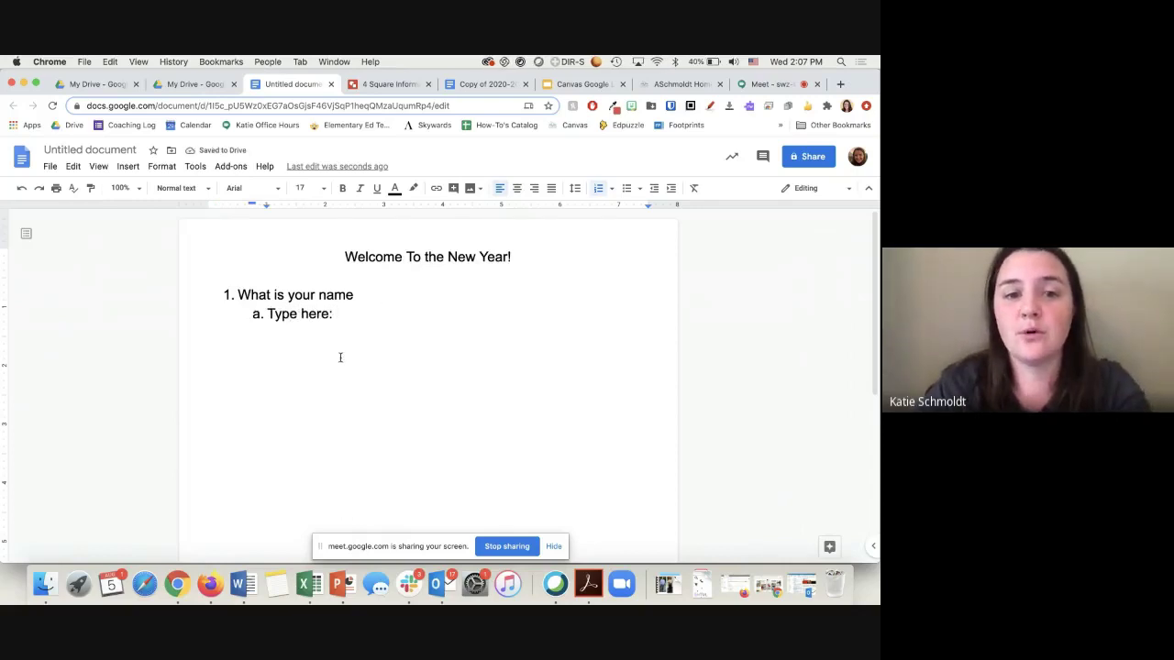
key(Return)
key(shift+Tab)
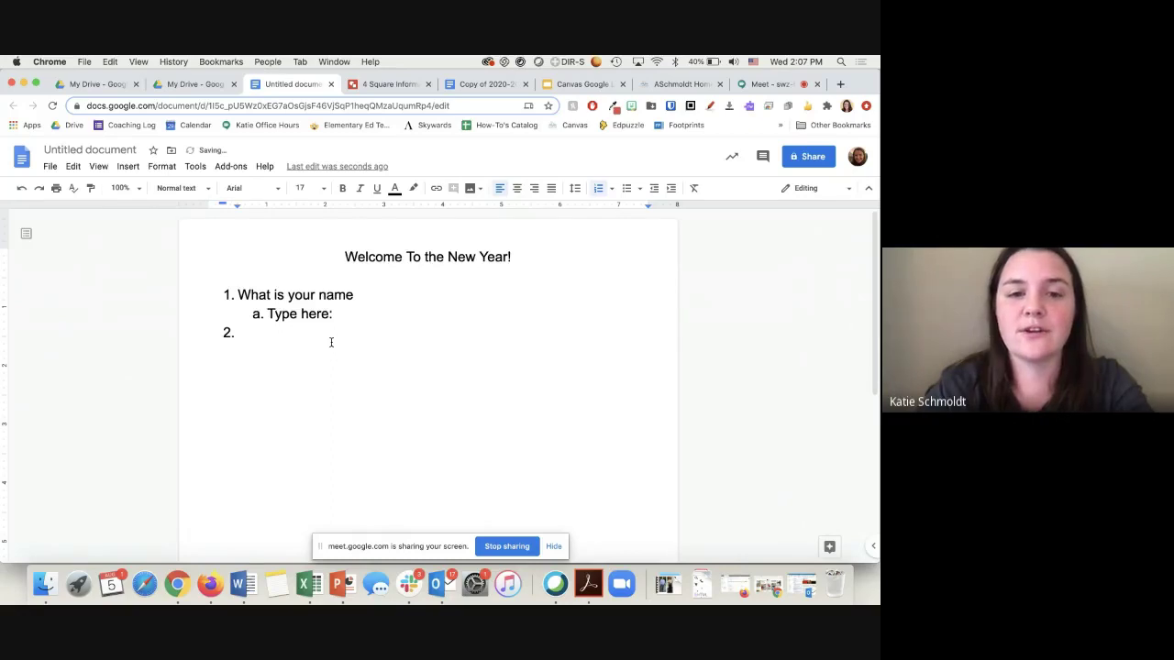
Delete the whole numbered list below the heading and leave an empty unnumbered line in its place
shift+click(206, 284)
key(BackSpace)
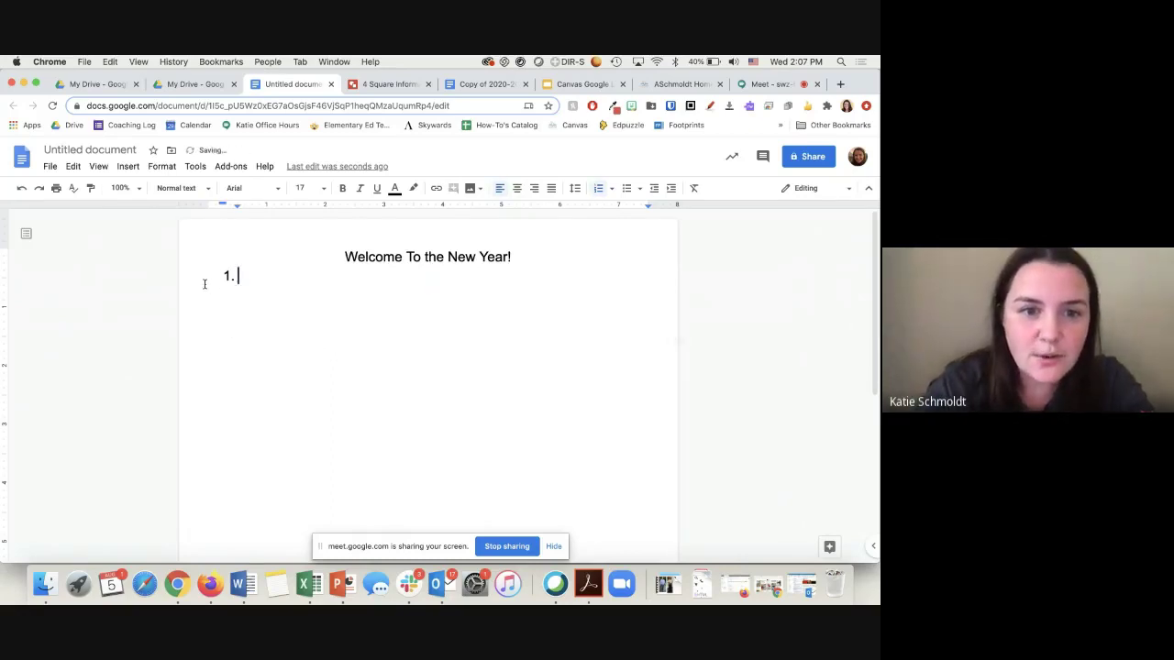
key(Return)
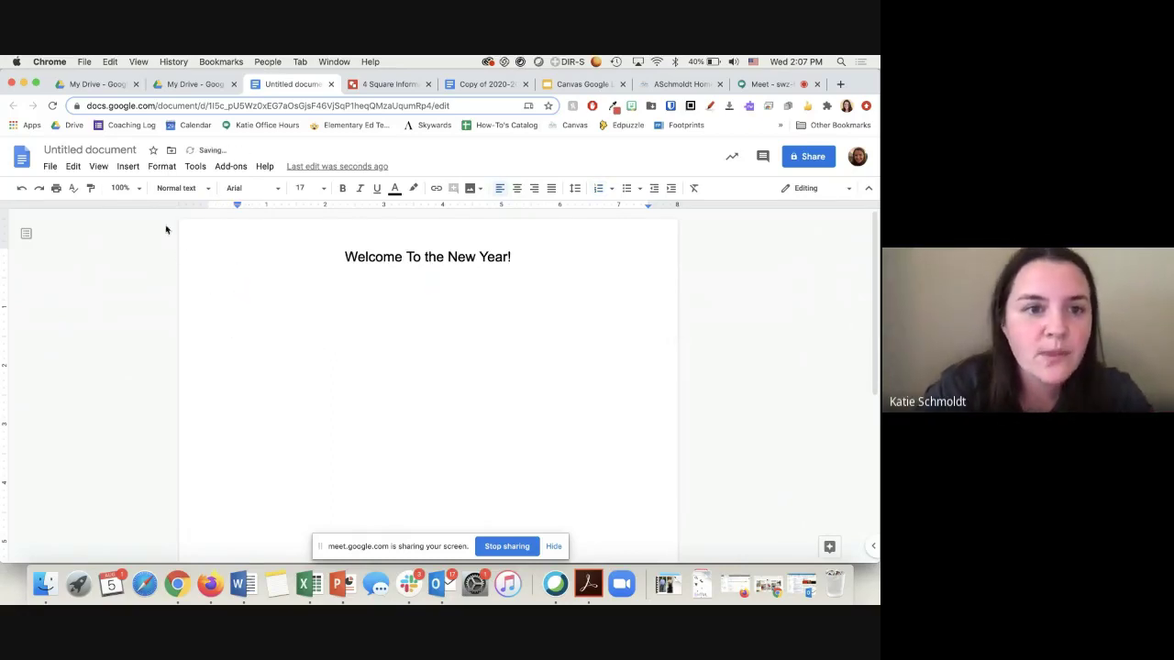
Insert a 1 x 1 table below the heading
click(127, 167)
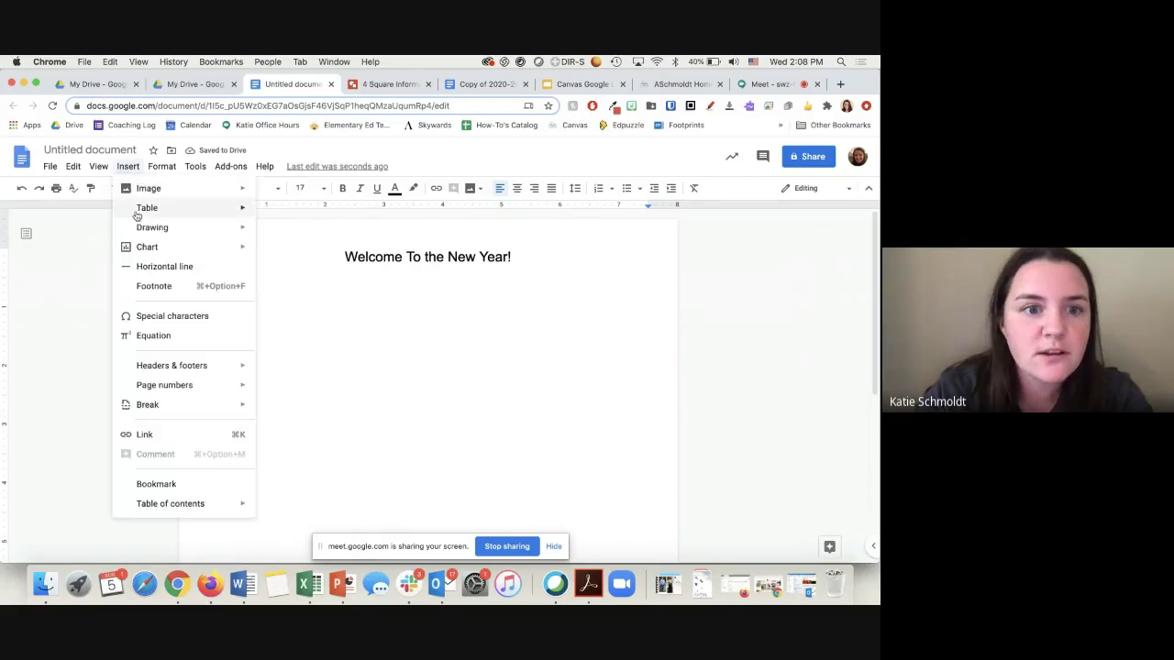
mouse_move(139, 213)
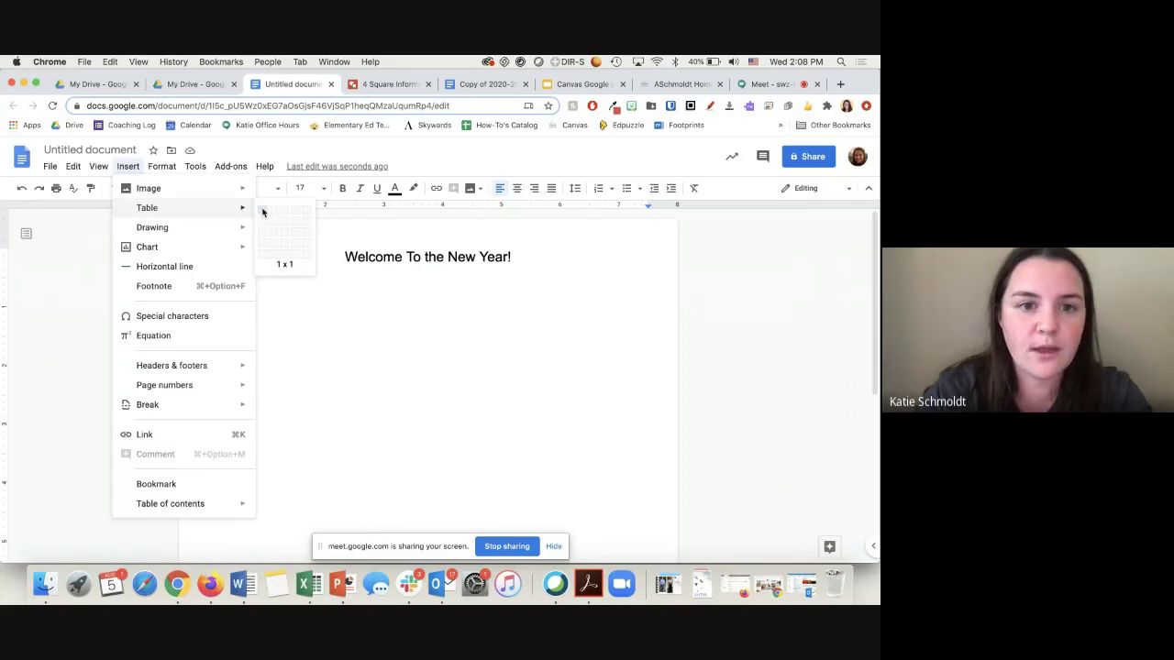
click(262, 212)
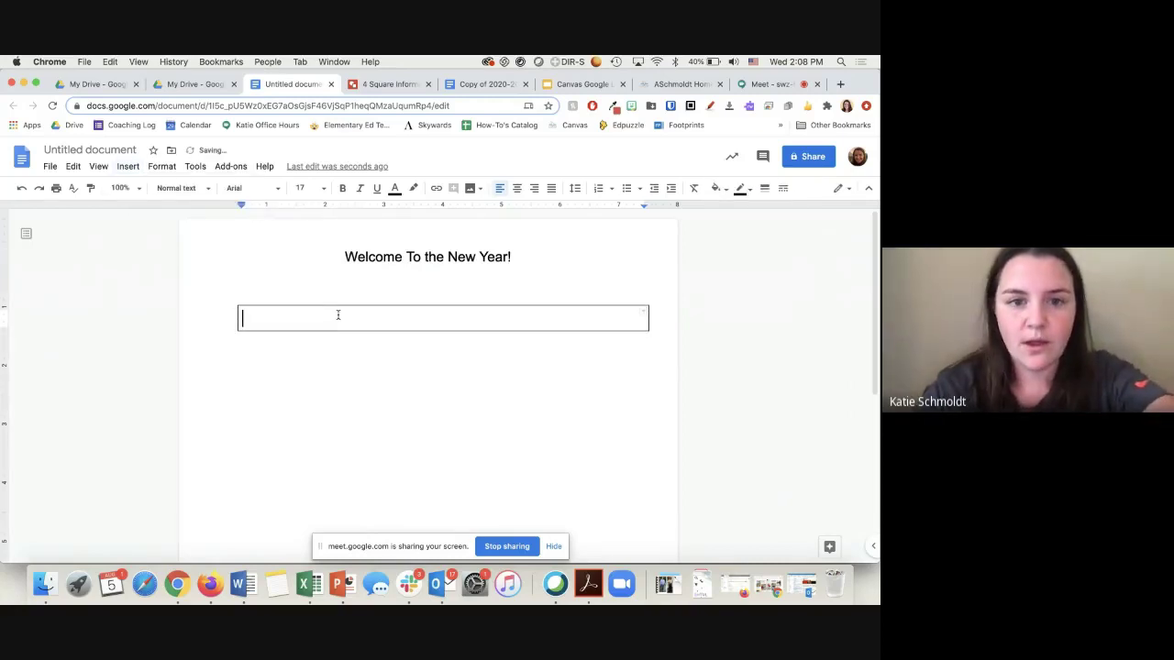
text(Quest)
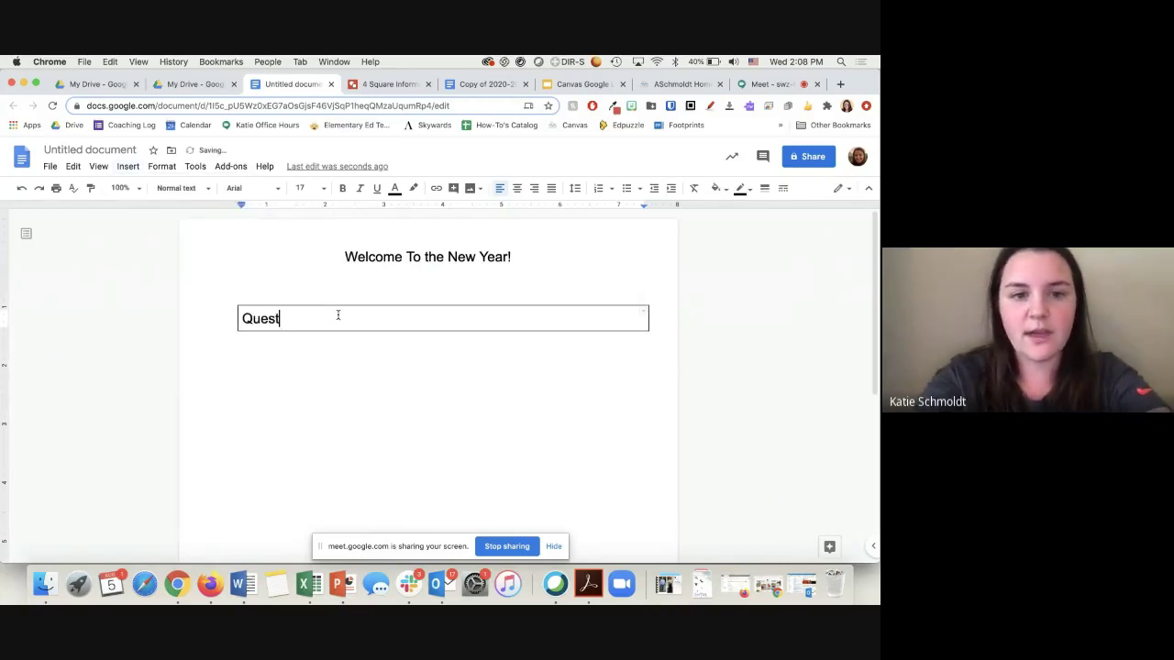
text(ion:)
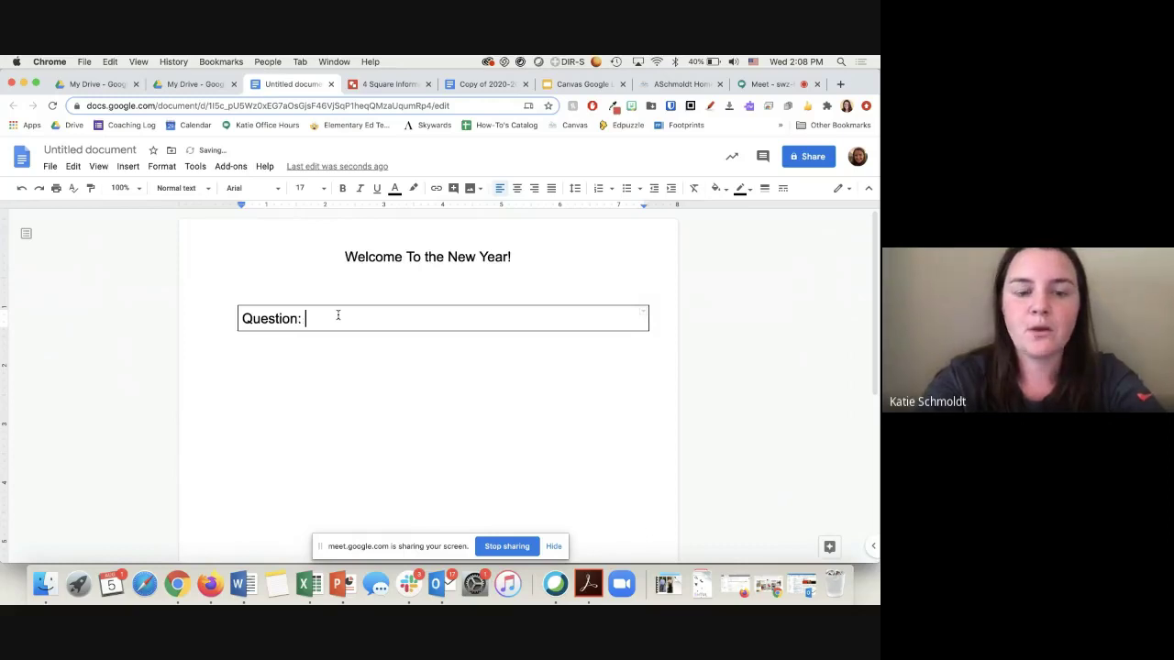
key(BackSpace)
key(BackSpace)
key(BackSpace)
key(BackSpace)
key(BackSpace)
key(BackSpace)
key(BackSpace)
key(BackSpace)
key(BackSpace)
key(BackSpace)
Enter "What is your name?" in the table cell and add an empty answer row beneath it
text(W)
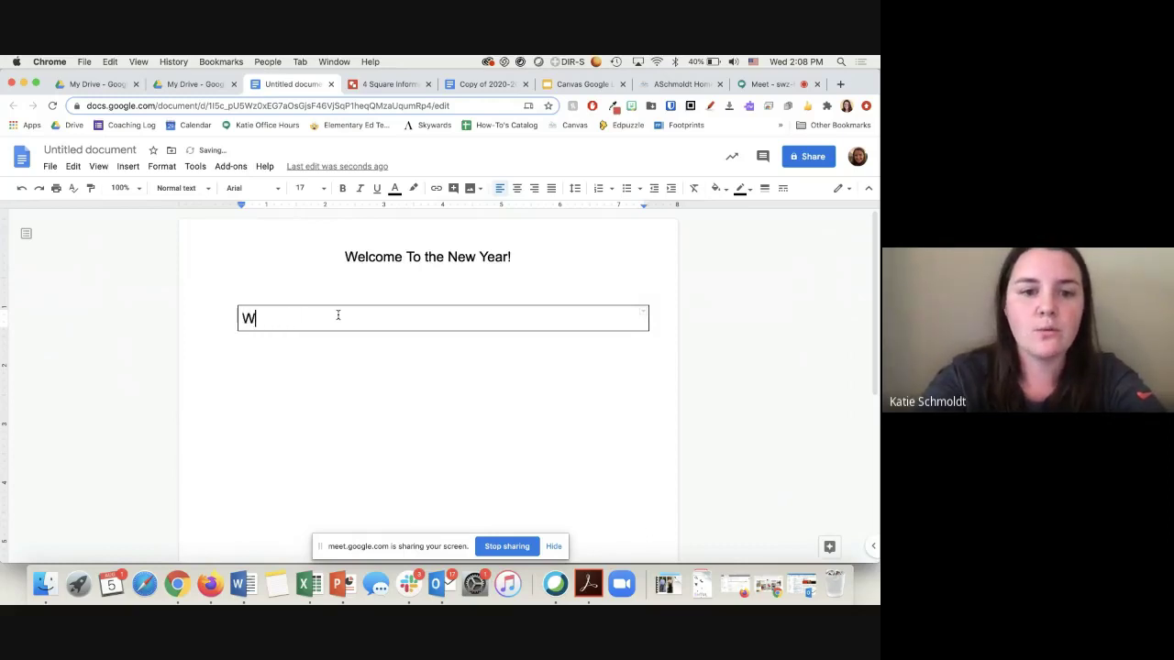
text(hat is your name?)
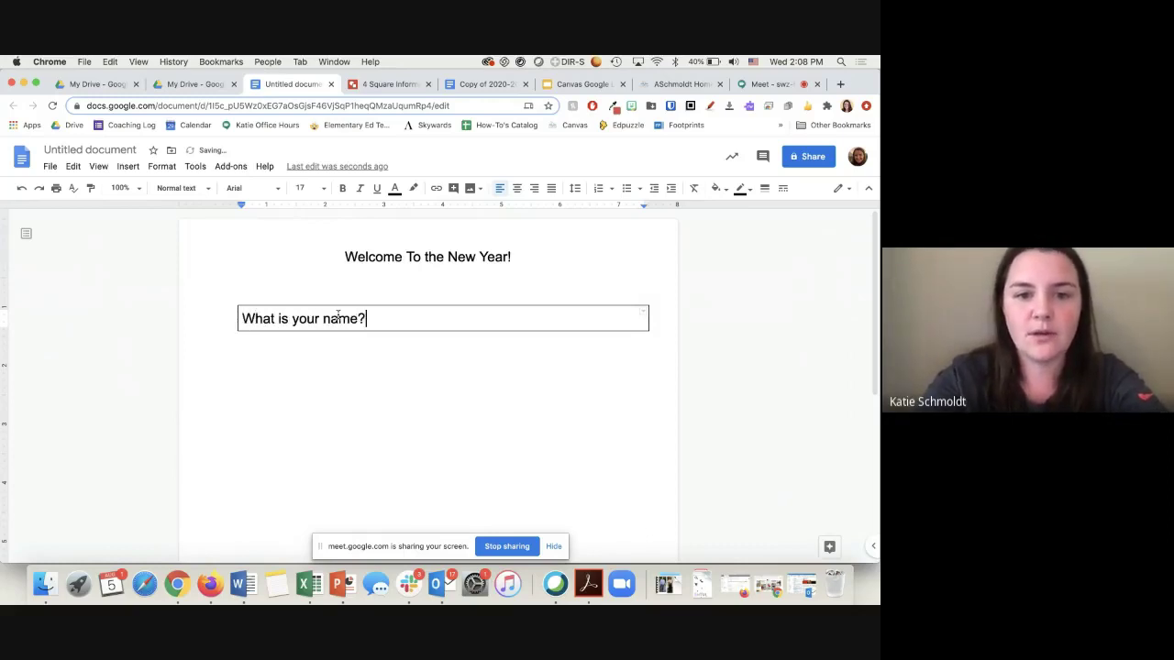
key(Tab)
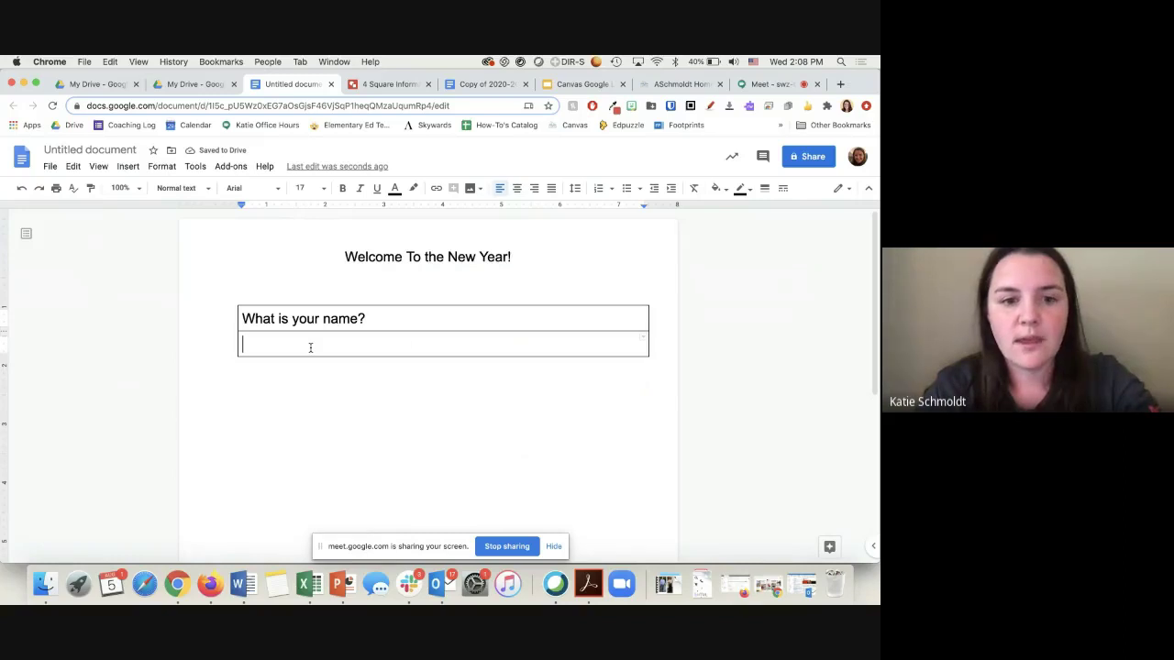
Add table rows for "How old are you?" and "What is your favorite candy?", each followed by an empty answer row
key(Tab)
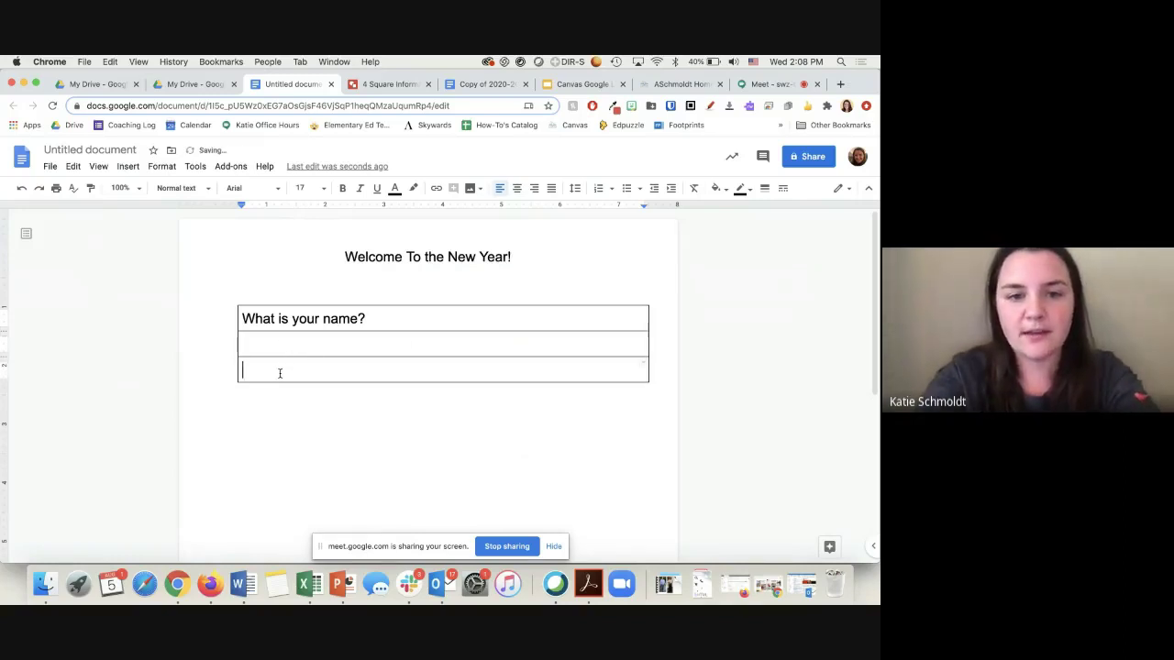
text(How old are you?)
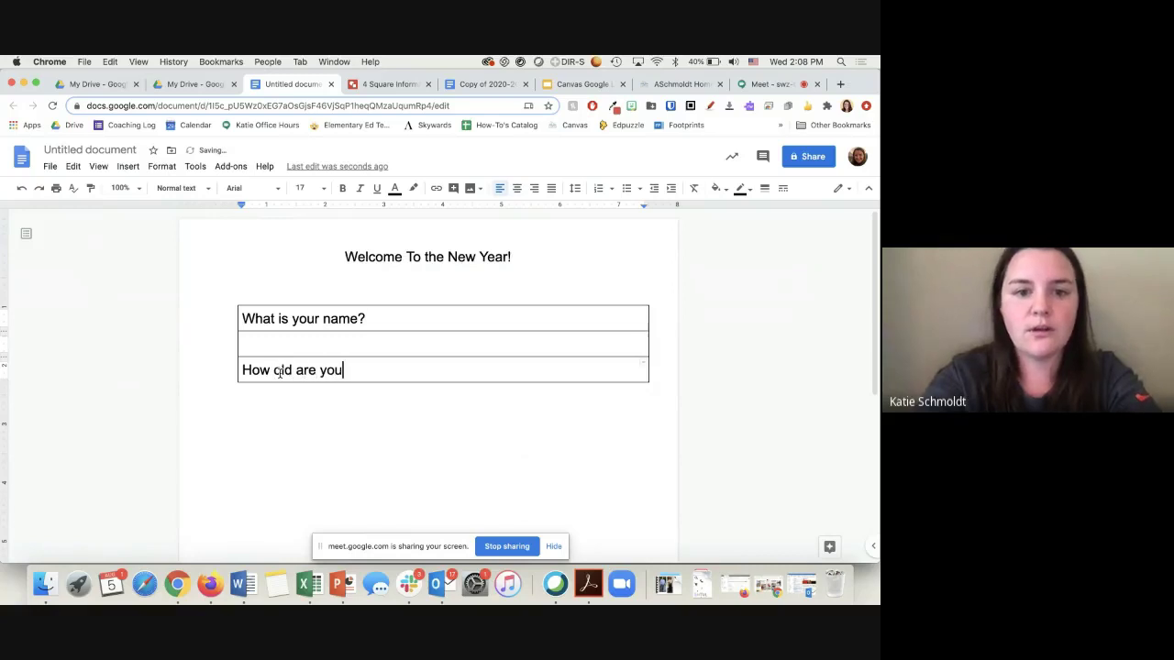
key(Tab)
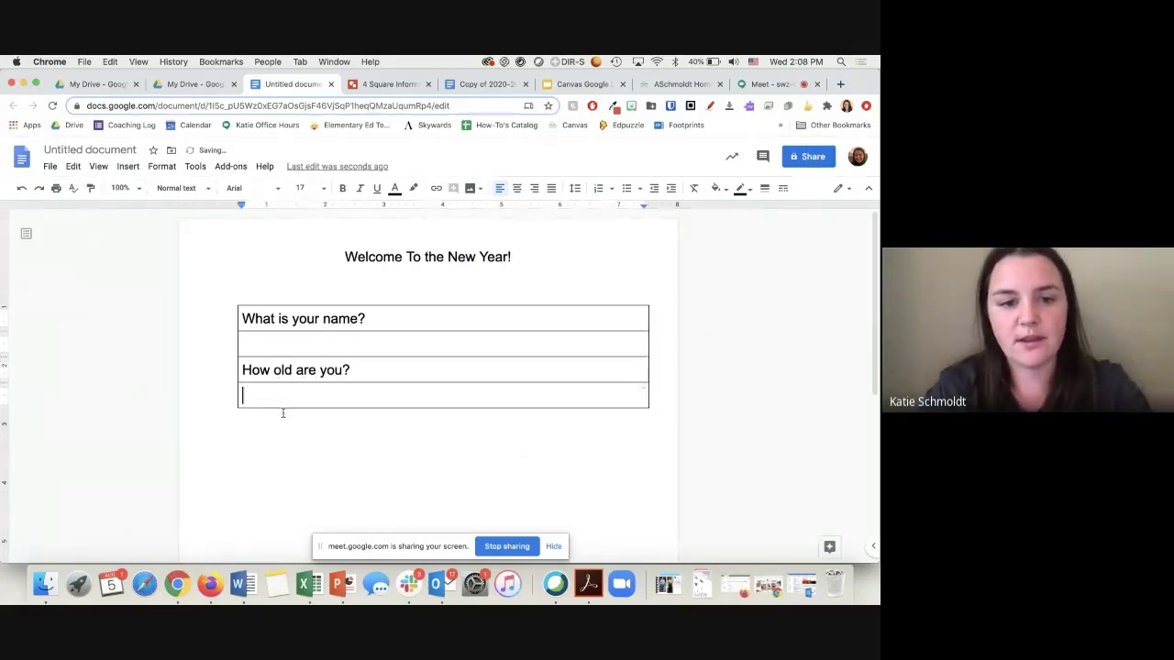
key(Tab)
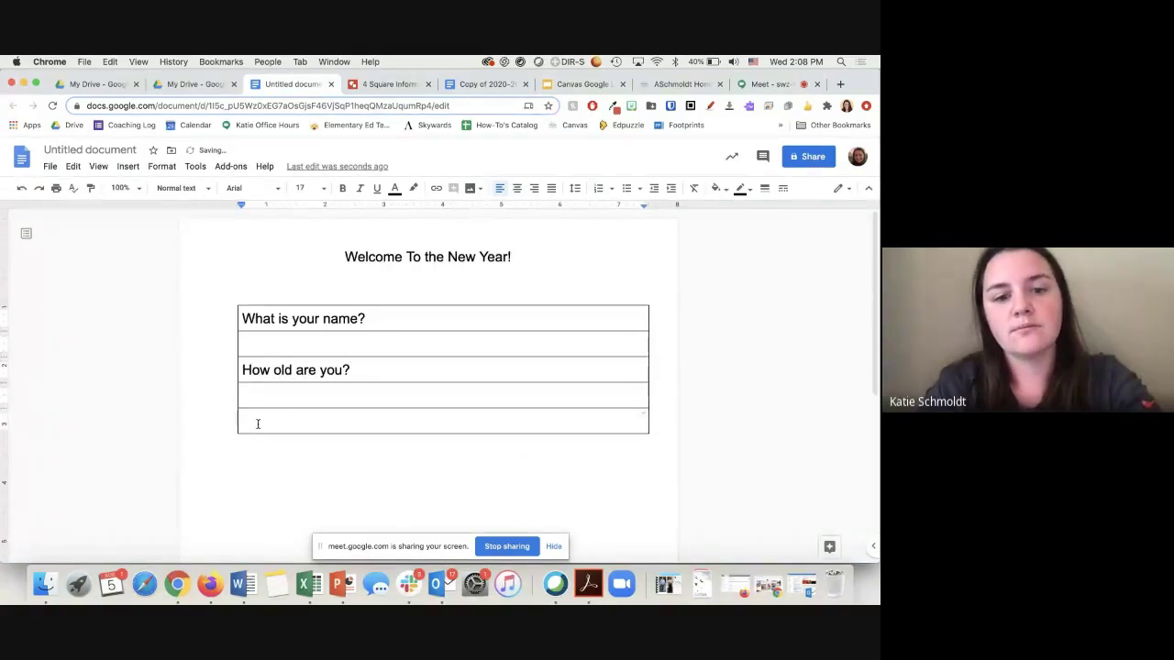
text(What i)
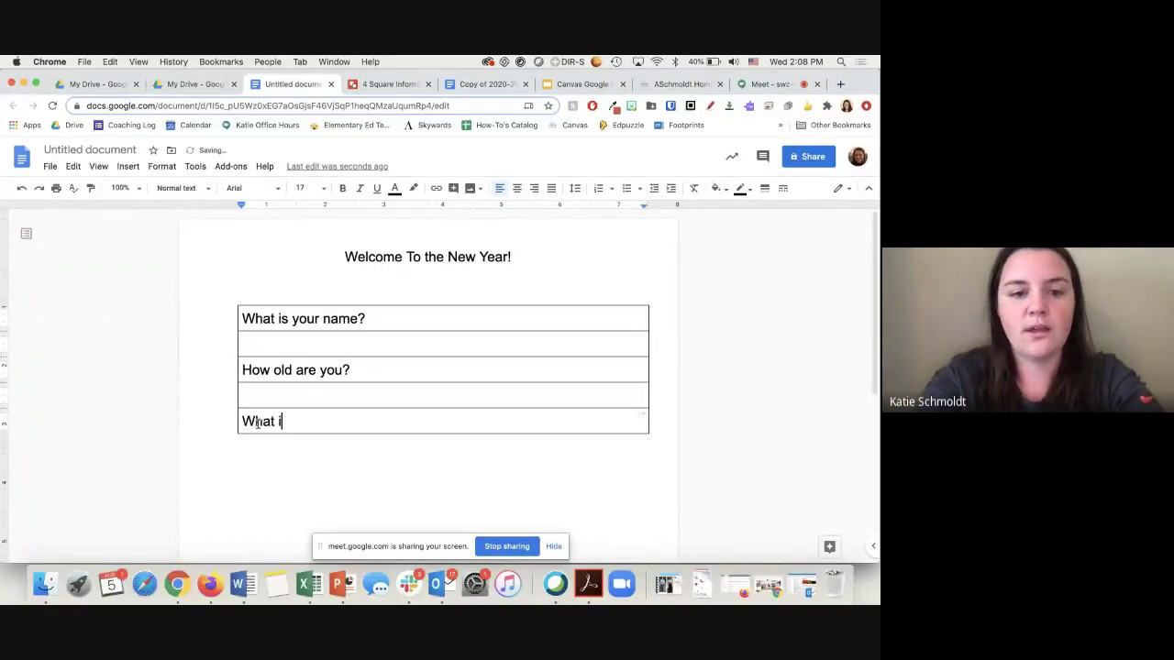
text(s your favorite)
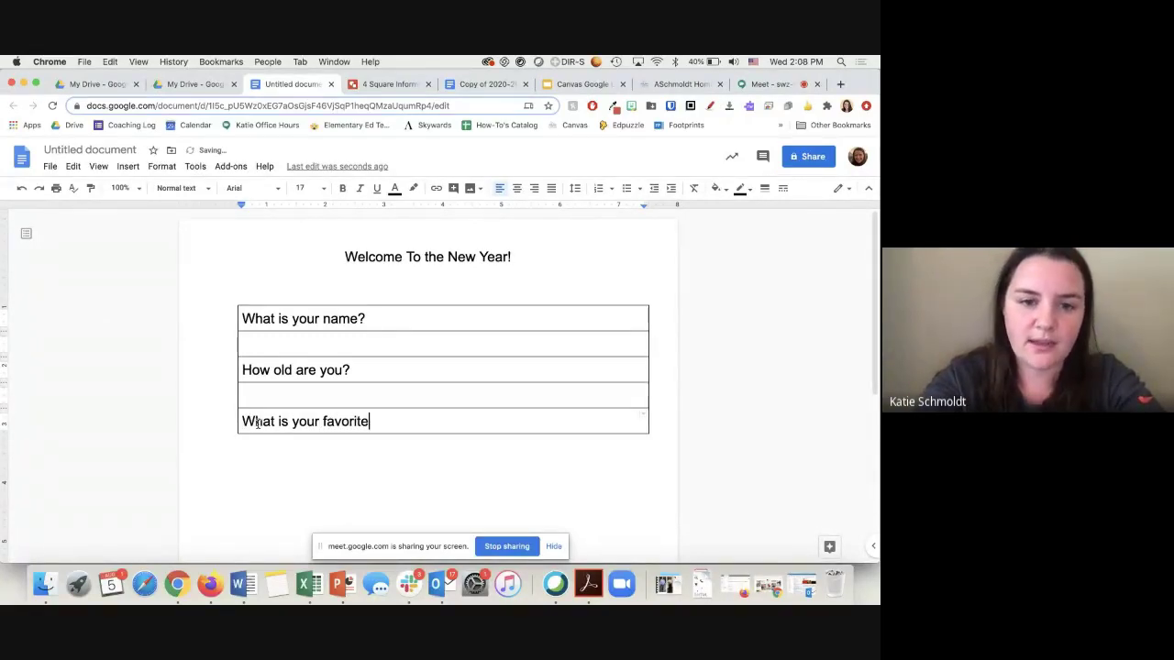
text( candy?)
key(Tab)
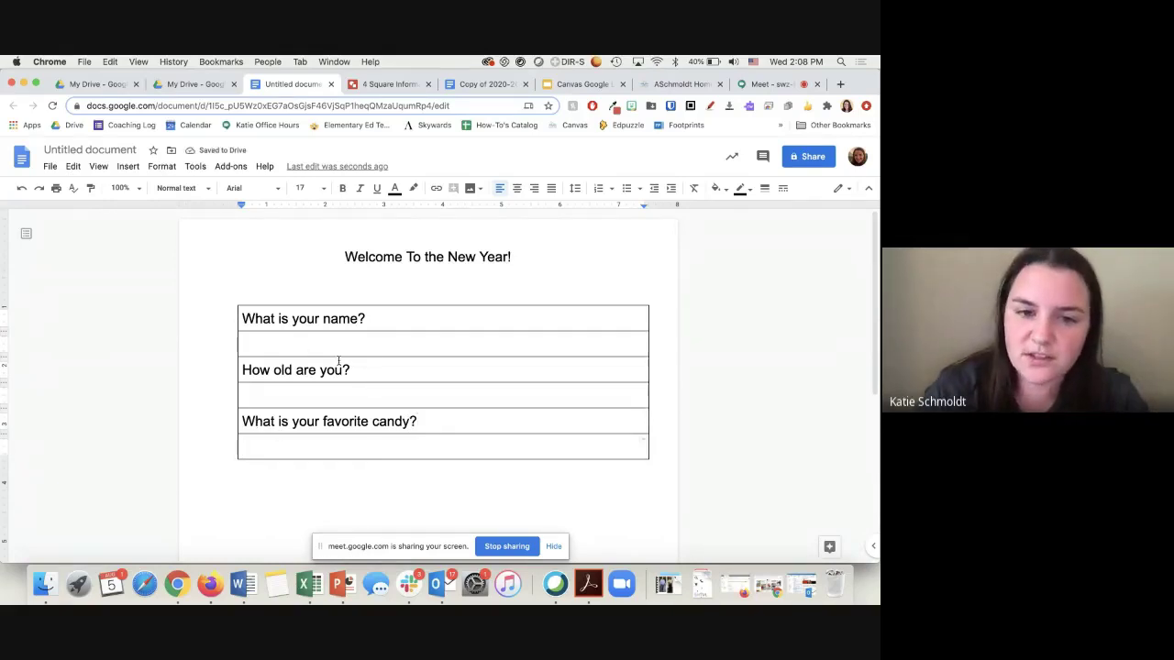
Enter "Directions: In the blue square type your answer." on the line between the heading and the table
click(343, 290)
text(Directions:)
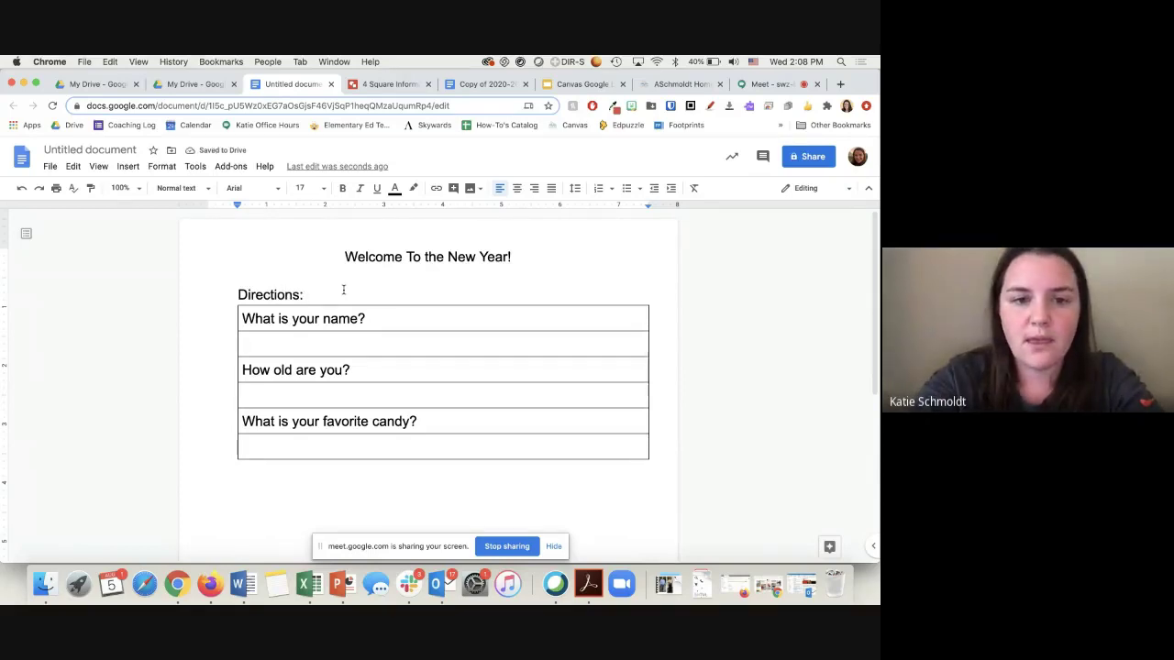
text(In the blue square tyep)
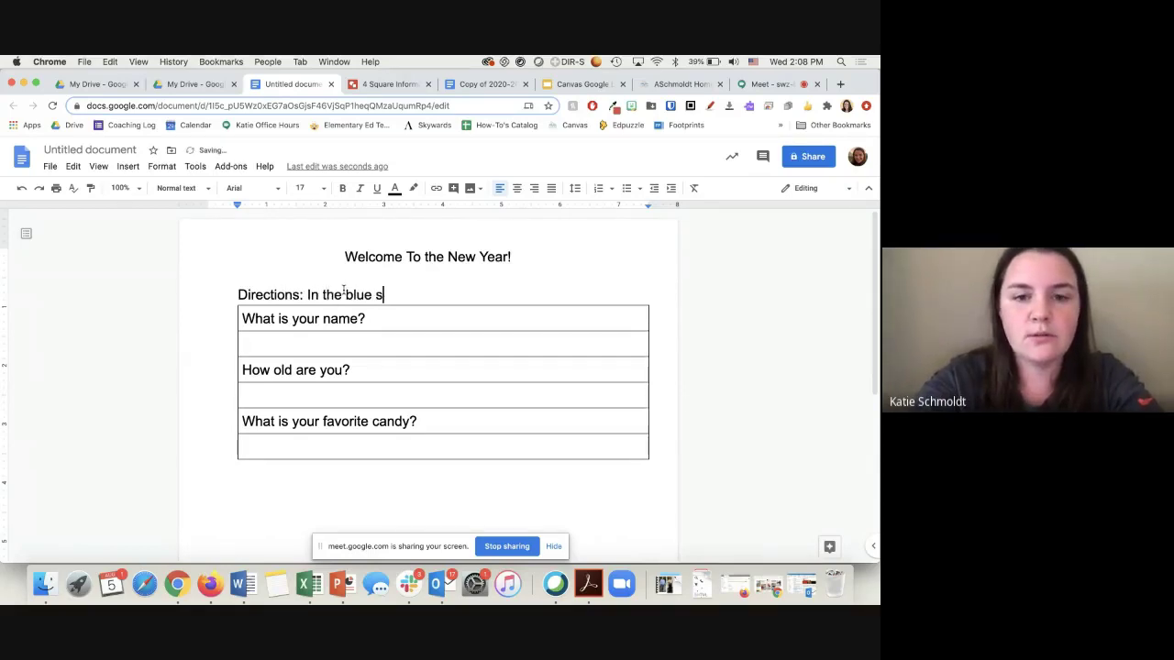
key(BackSpace)
key(BackSpace)
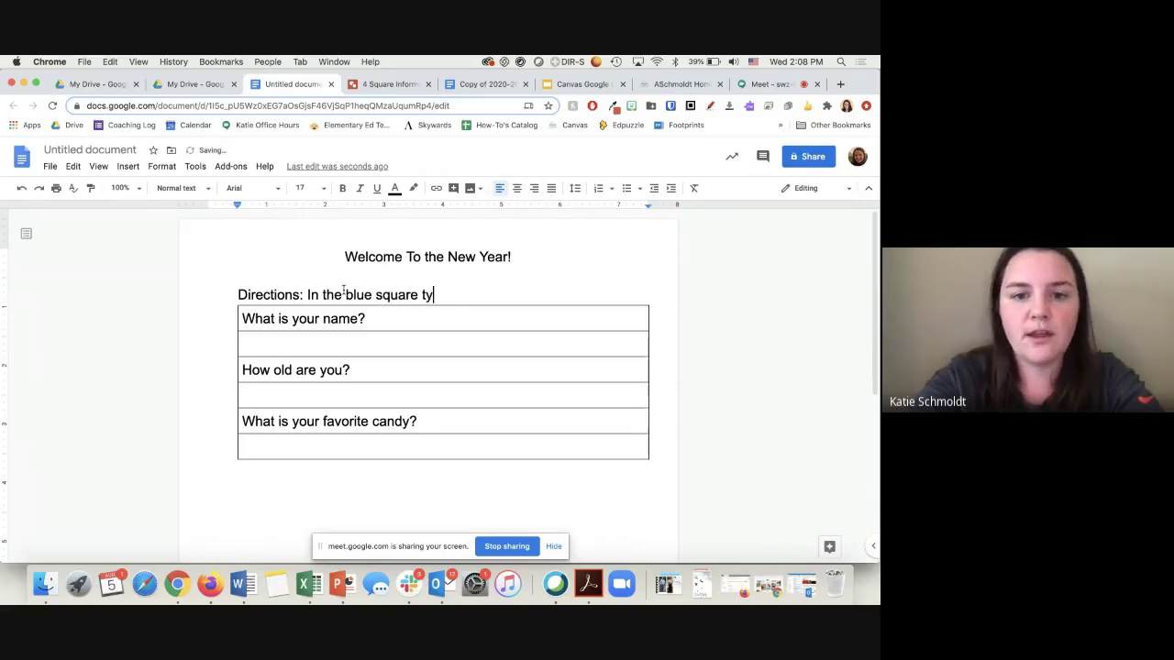
text(pe your answer.)
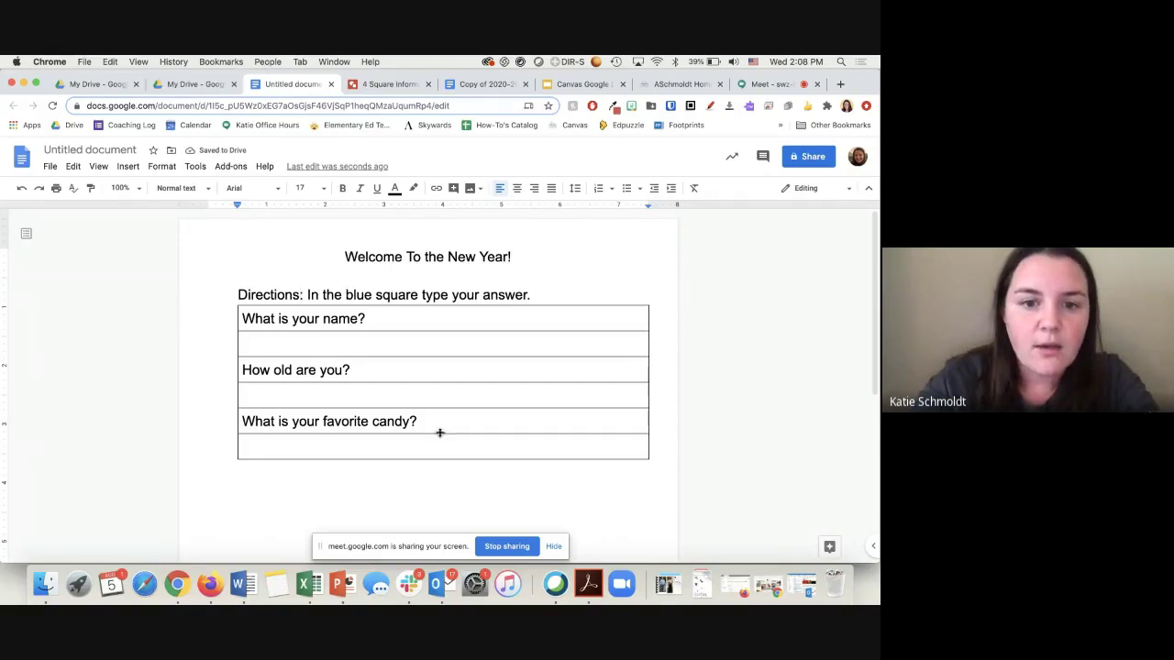
Reduce the directions line and all table text to font size 13
drag(428, 421, 233, 297)
key(super+shift+comma)
key(super+shift+comma)
key(super+shift+comma)
key(super+shift+comma)
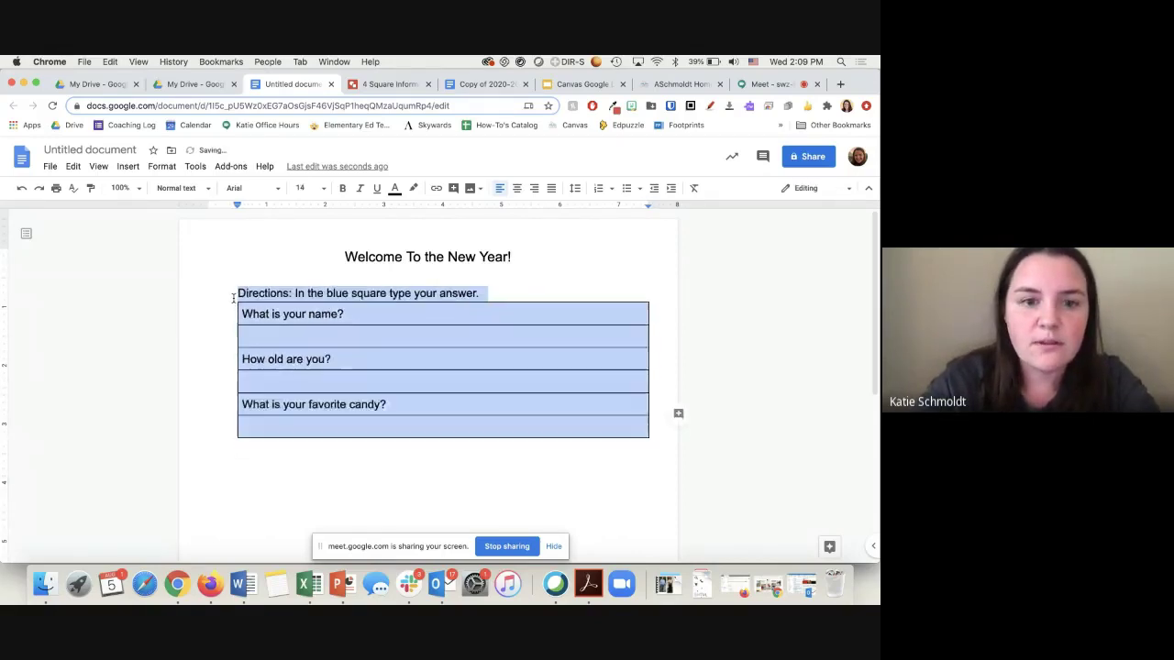
Shade the empty answer row below "What is your name?" light blue
click(340, 361)
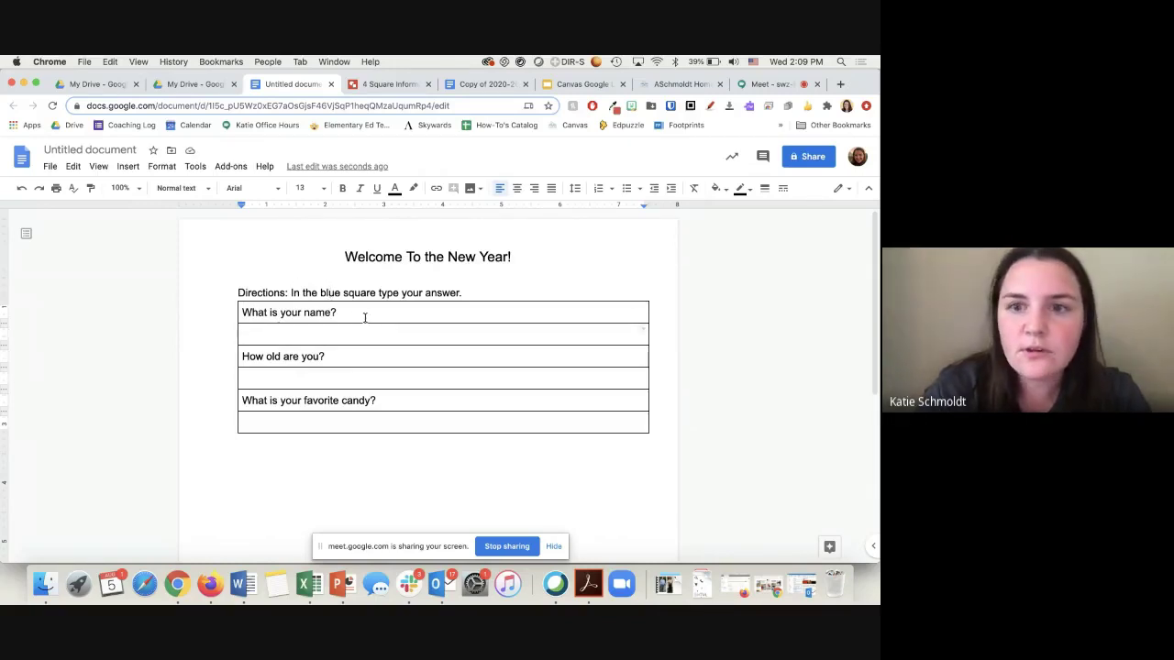
click(726, 188)
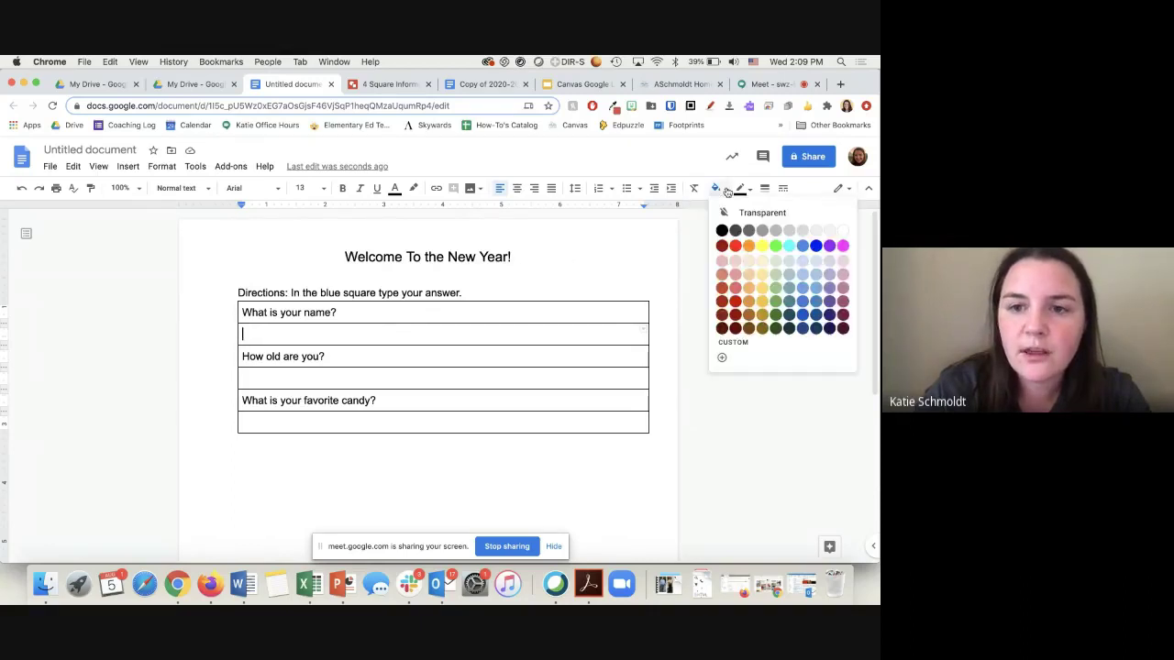
click(818, 264)
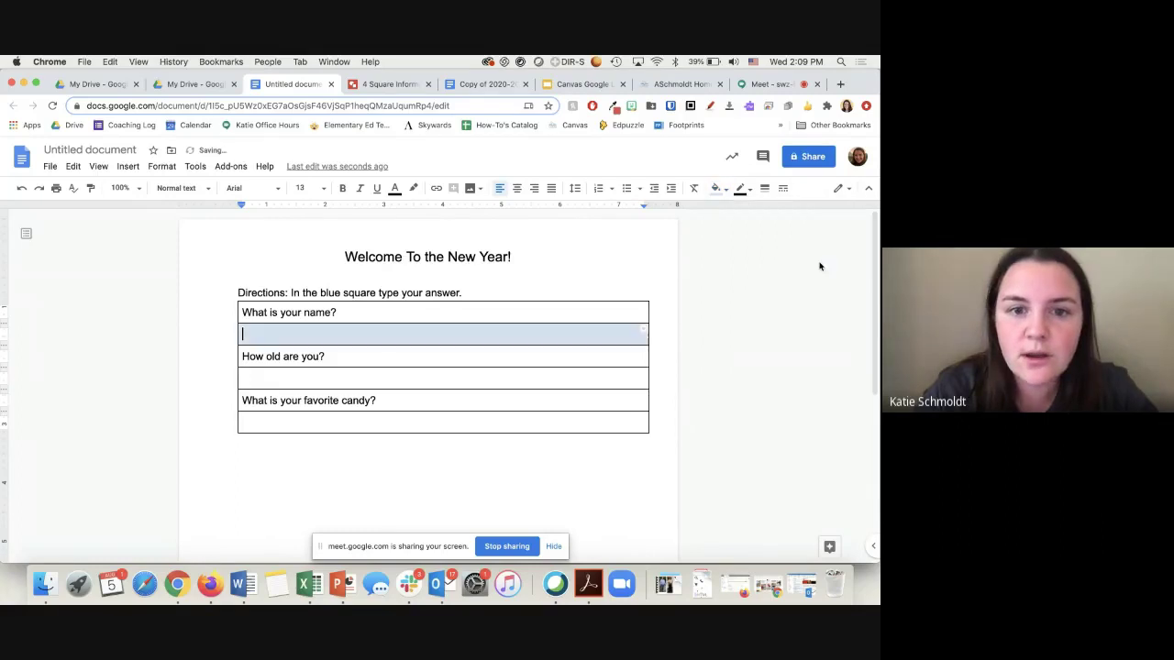
Change the directions wording to the plurals "squares" and "answers"
click(377, 293)
text(swer)
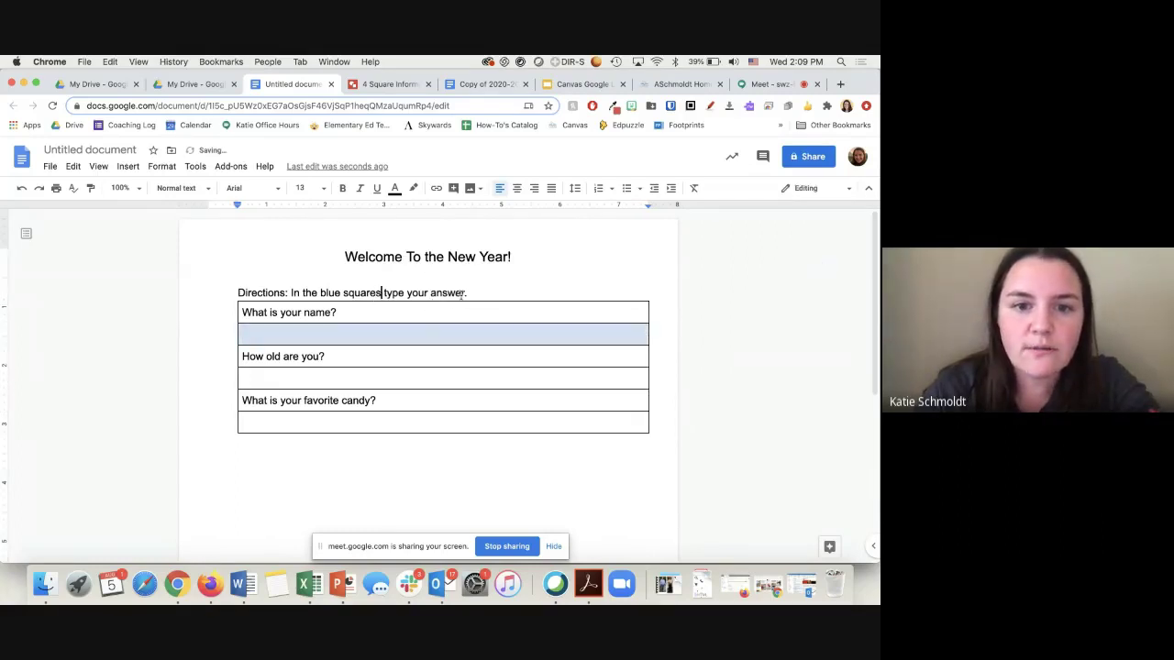
text(s.)
Shade the empty answer rows below "How old are you?" and "What is your favorite candy?" light blue
click(359, 385)
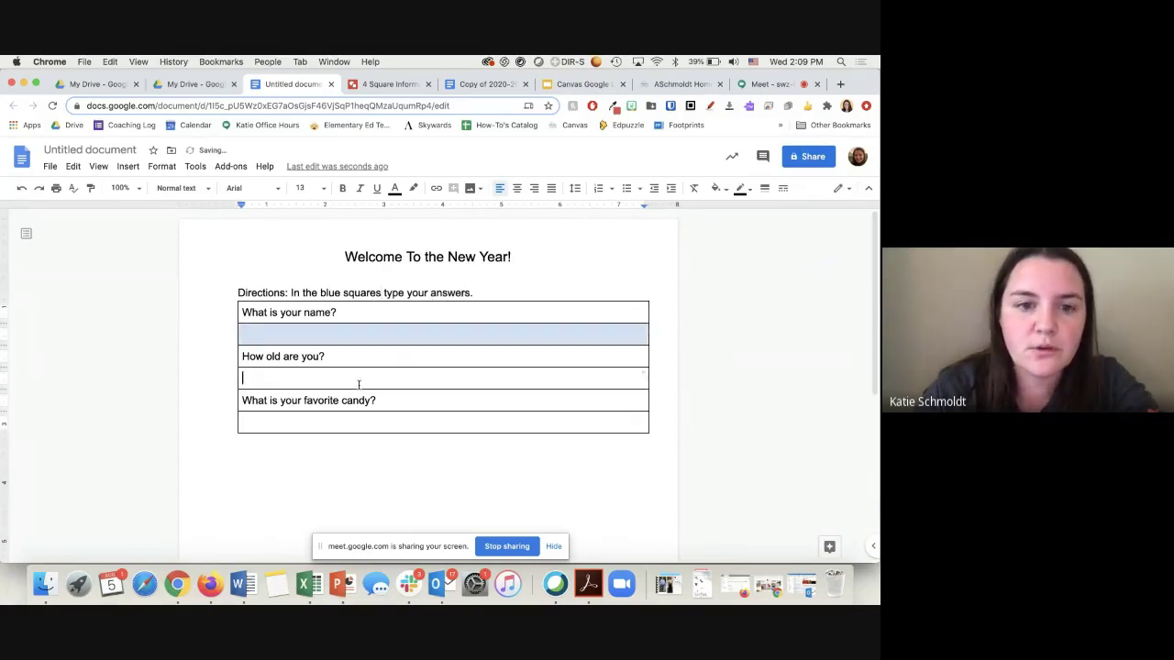
click(717, 188)
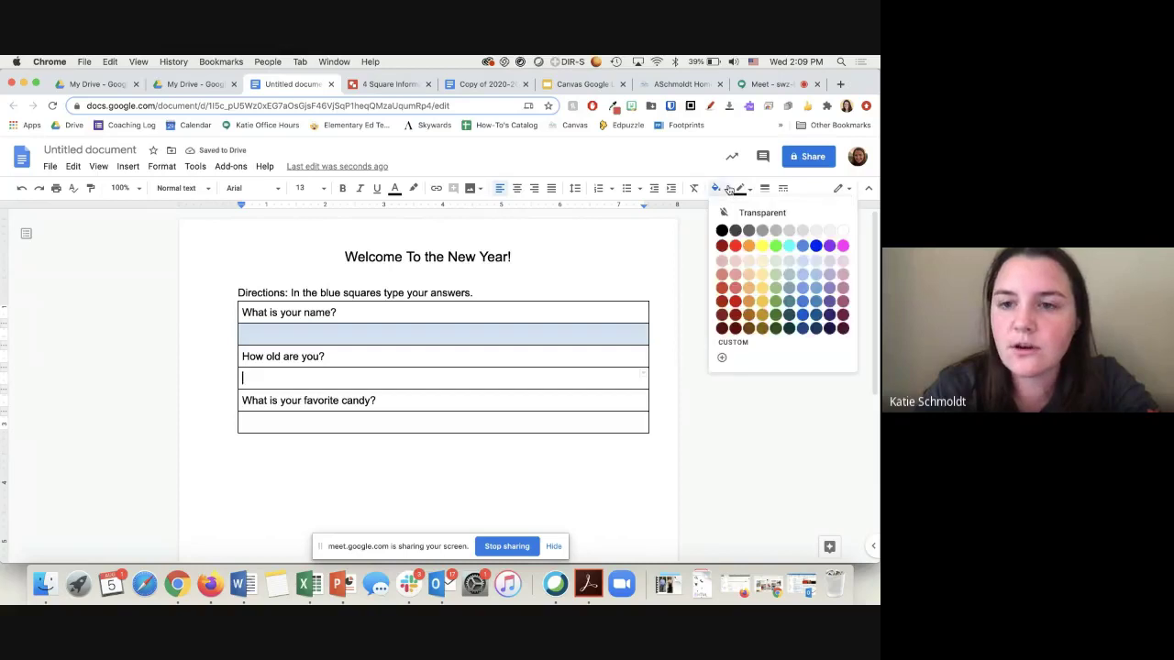
click(803, 267)
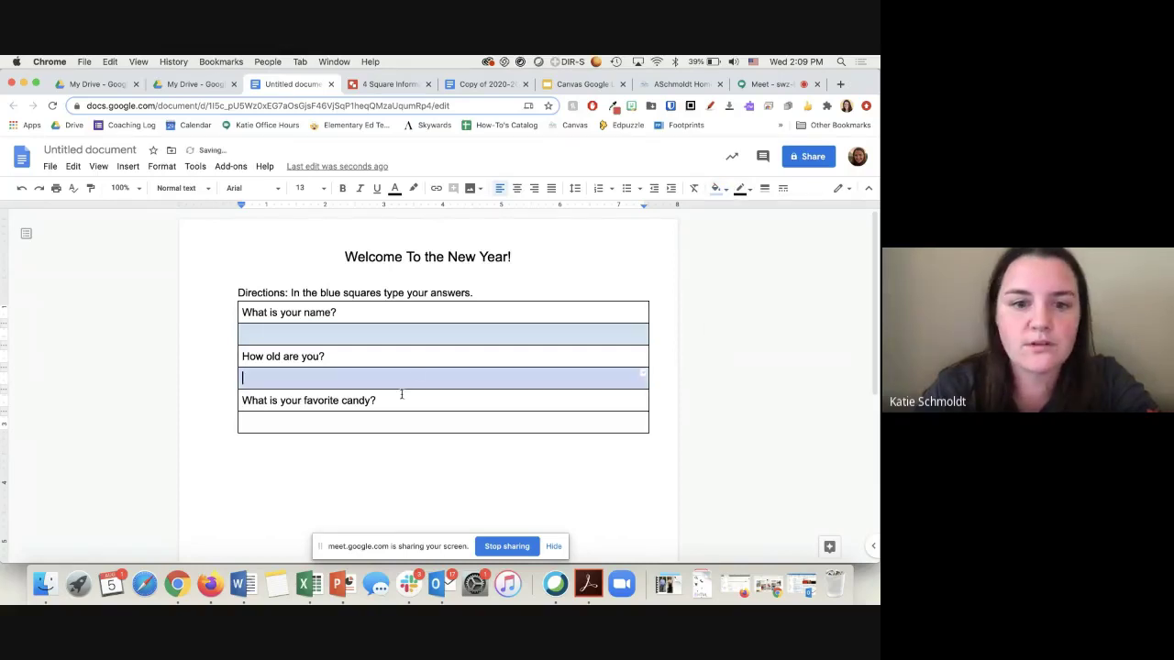
click(717, 188)
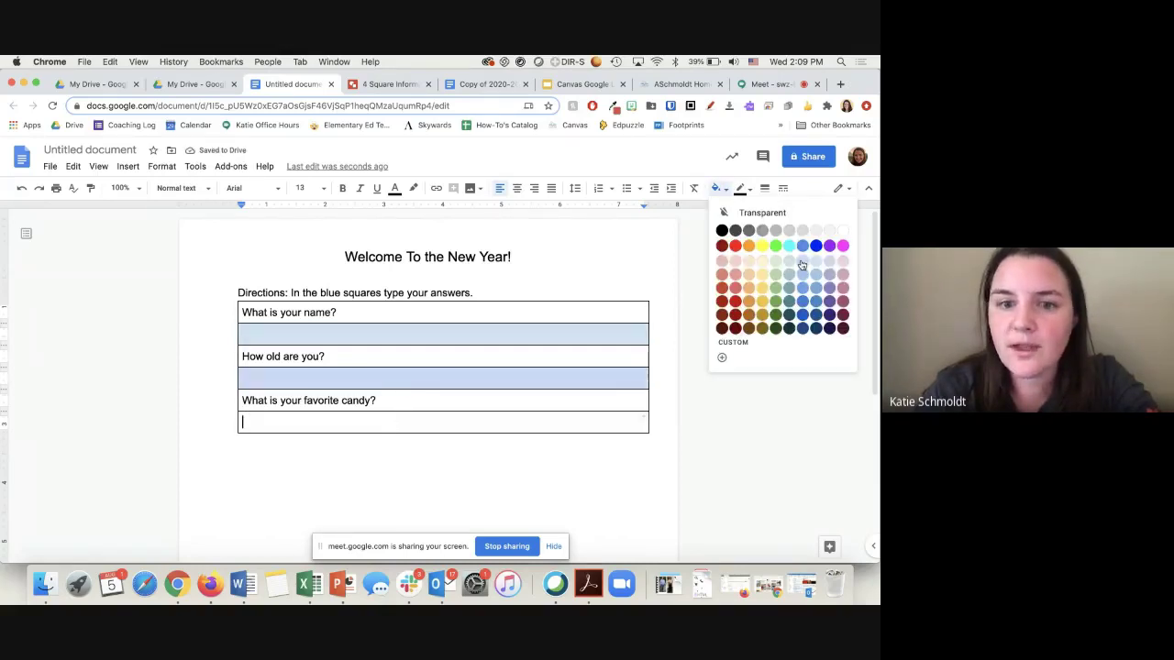
click(803, 266)
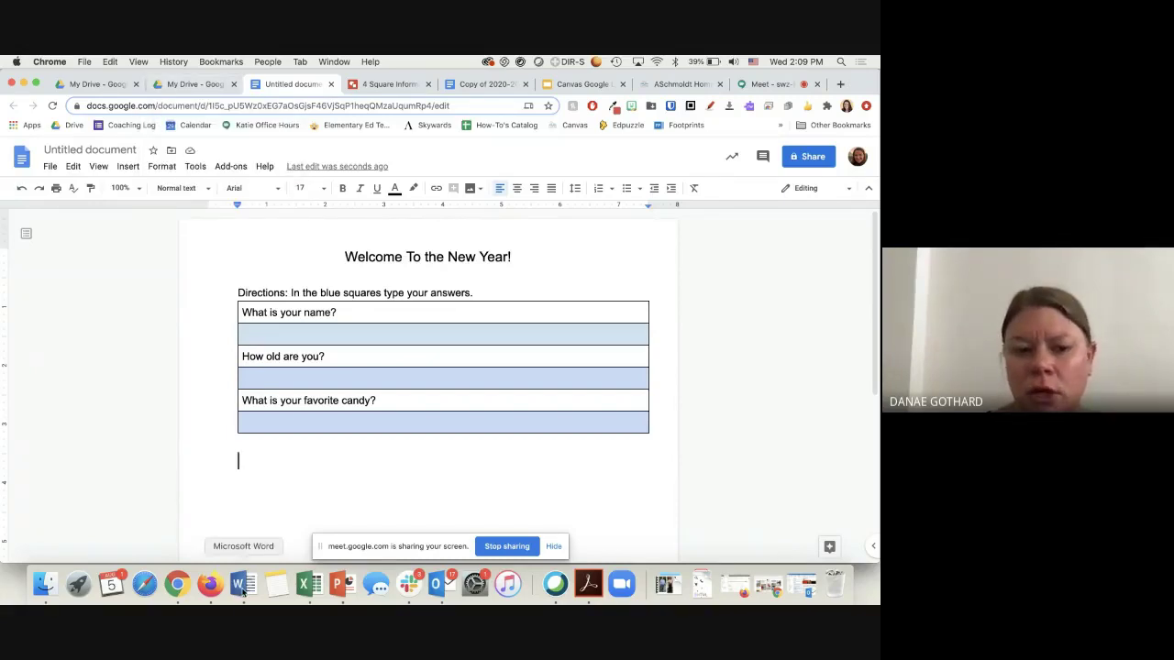
Switch to My Drive, look through the recent documents in Microsoft Word, and leave Word's document gallery without opening anything
click(188, 83)
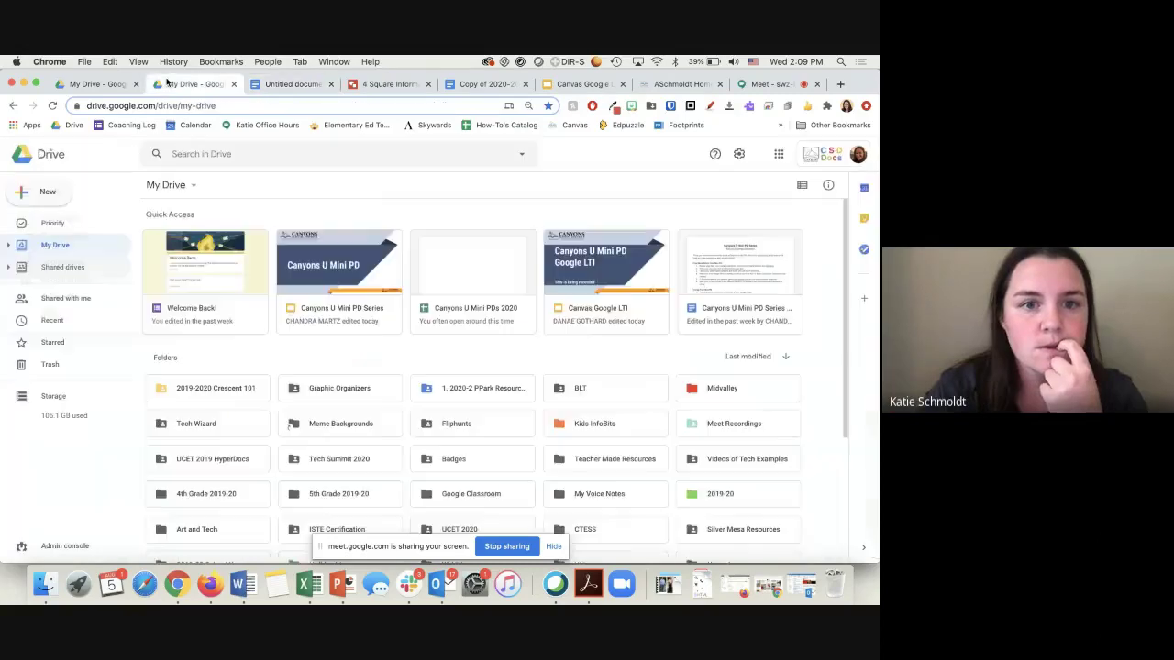
click(240, 595)
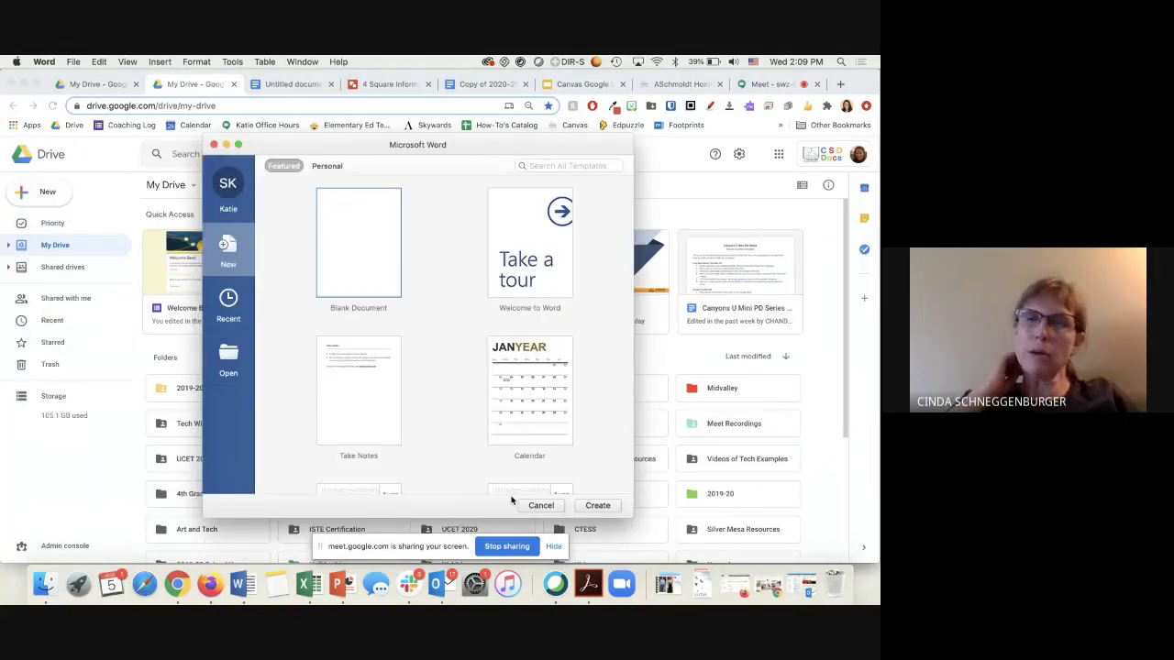
click(238, 307)
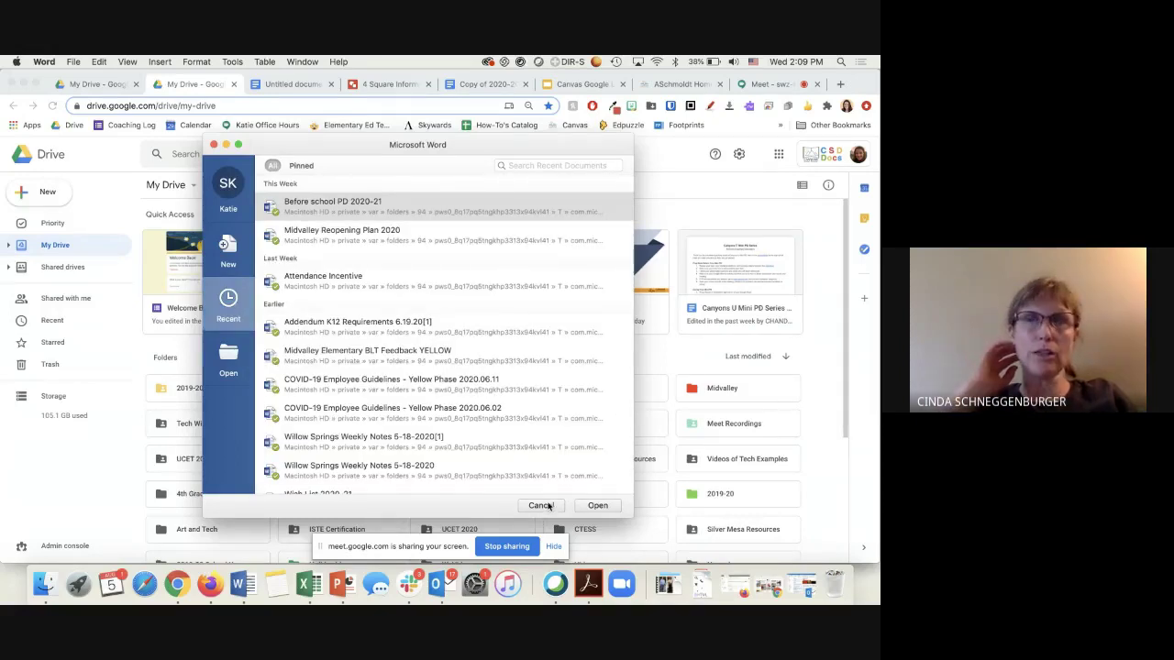
scroll(546, 401, down, 5)
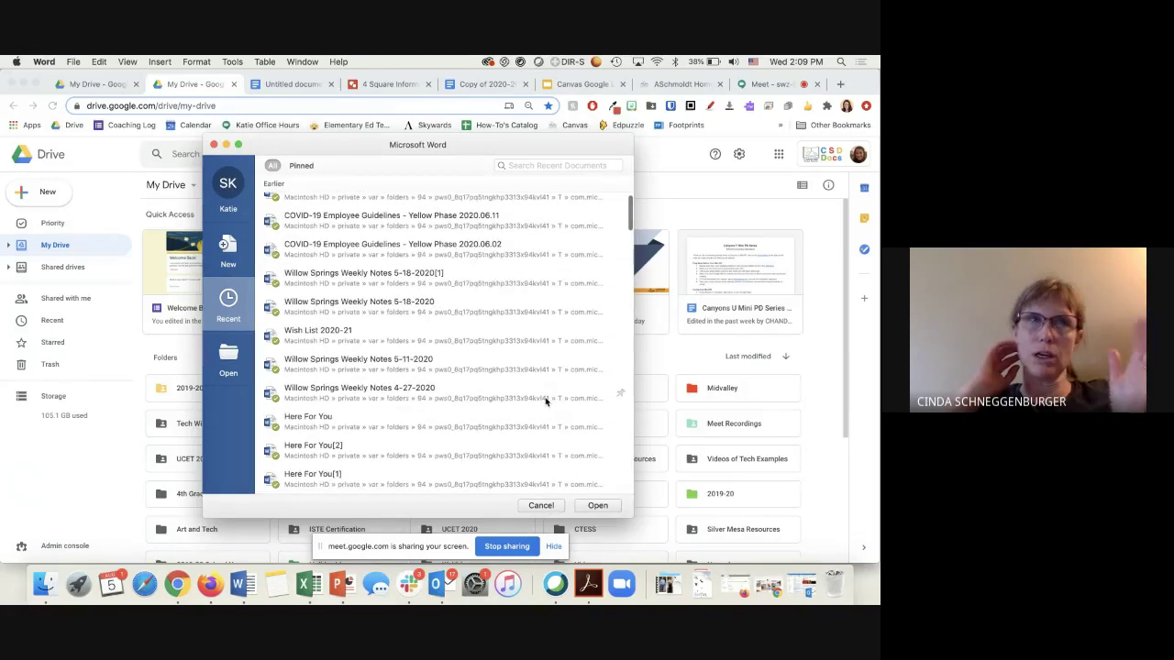
scroll(545, 401, down, 2)
scroll(546, 401, down, 4)
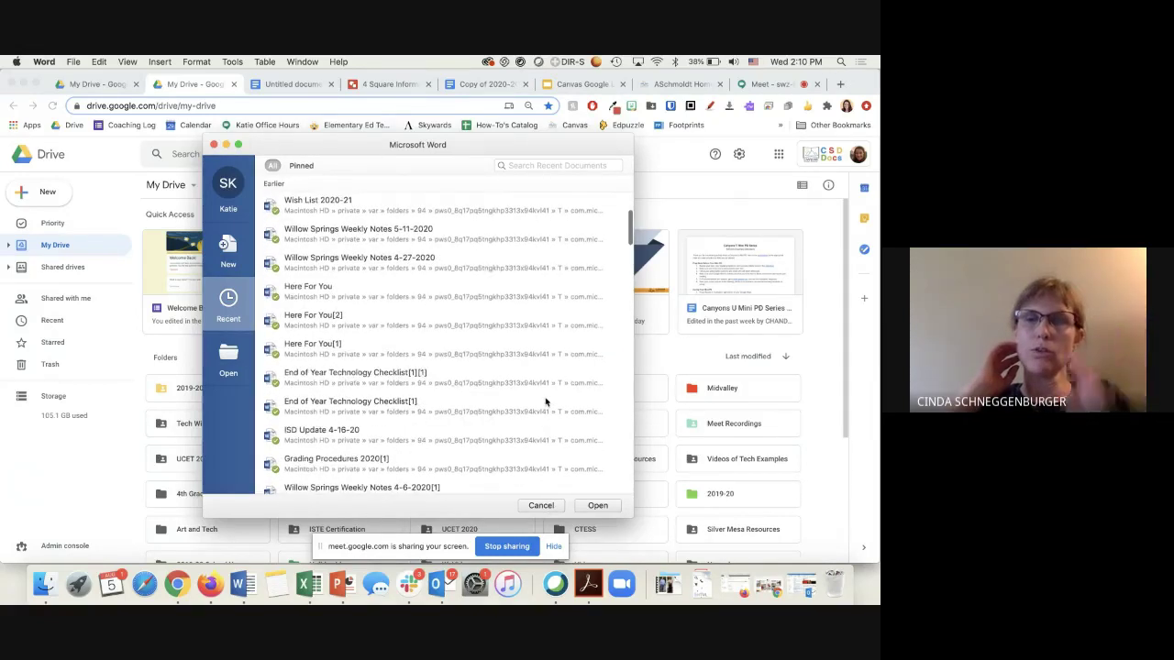
scroll(546, 401, down, 6)
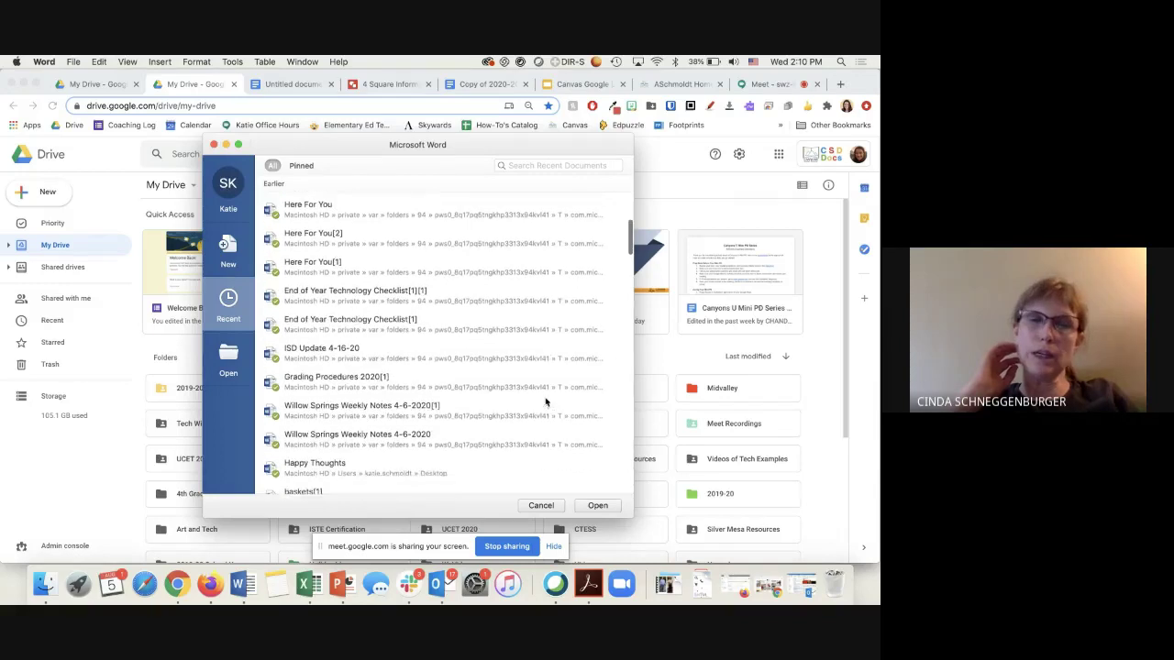
click(541, 505)
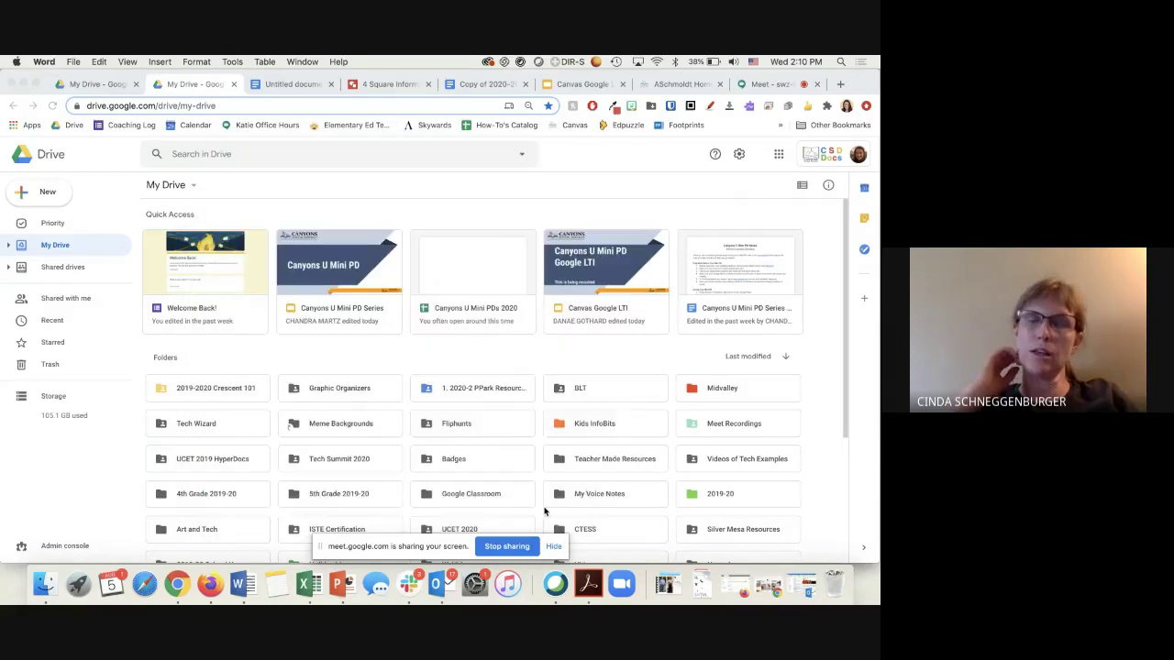
Hide the Meet screen-sharing notice and view Drive's options for creating and uploading items
click(550, 547)
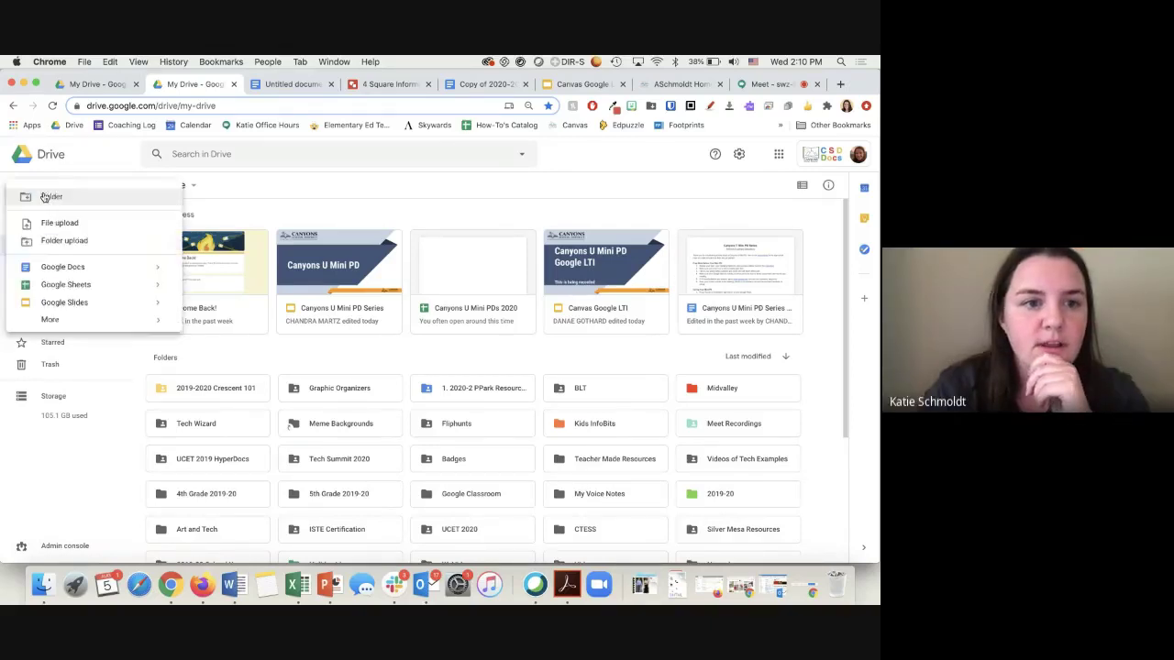
click(43, 194)
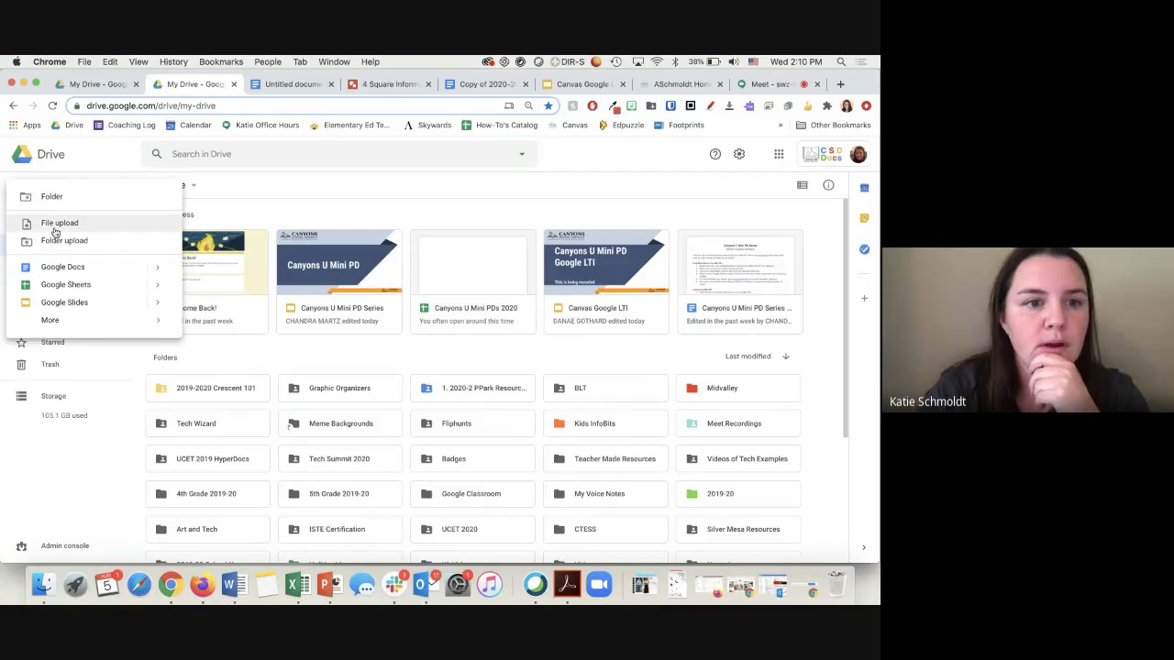
click(445, 225)
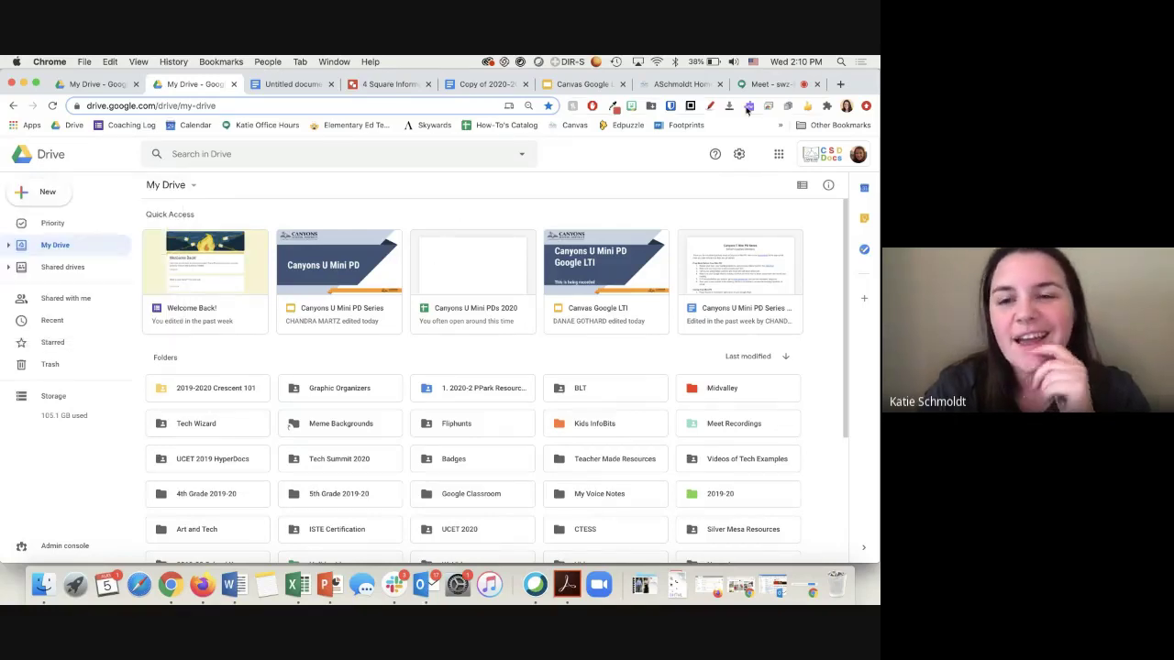
In the Drive settings, switch the conversion of uploaded files to Google Docs editor format off and back on, and close the settings
click(740, 155)
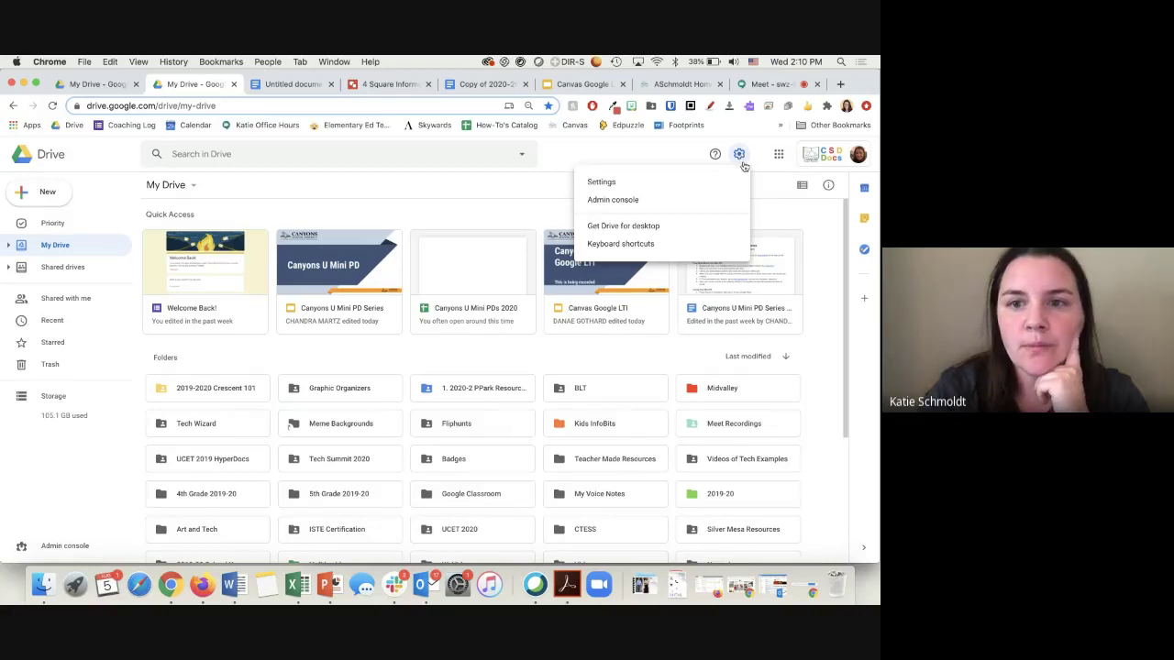
click(676, 185)
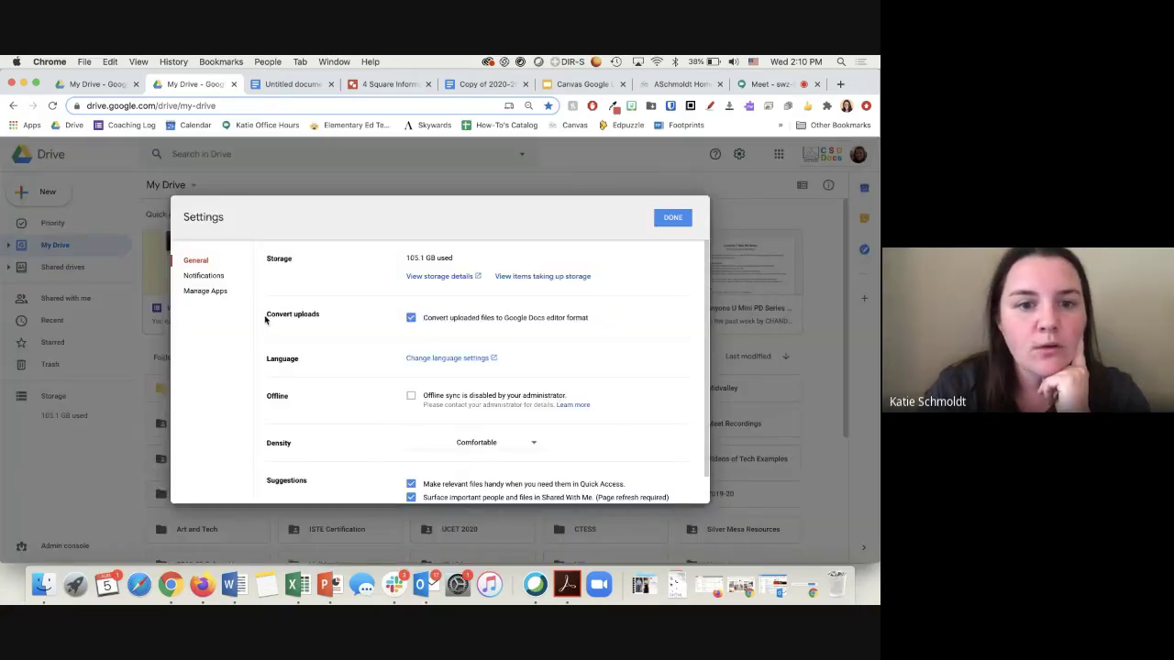
drag(266, 319, 330, 319)
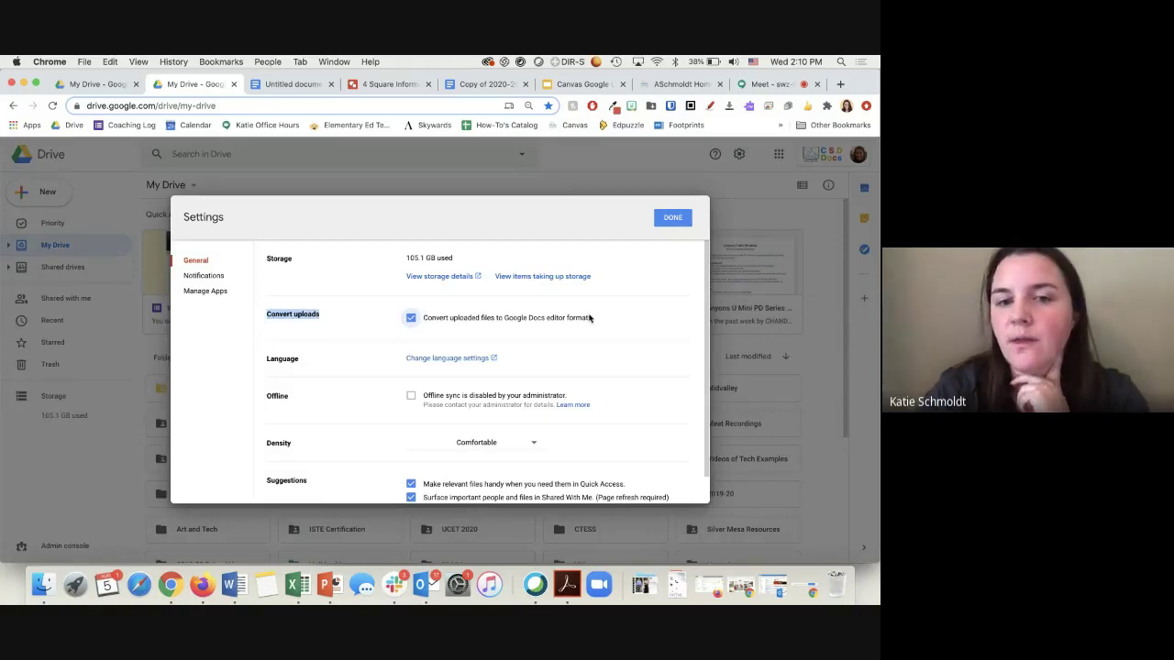
click(410, 318)
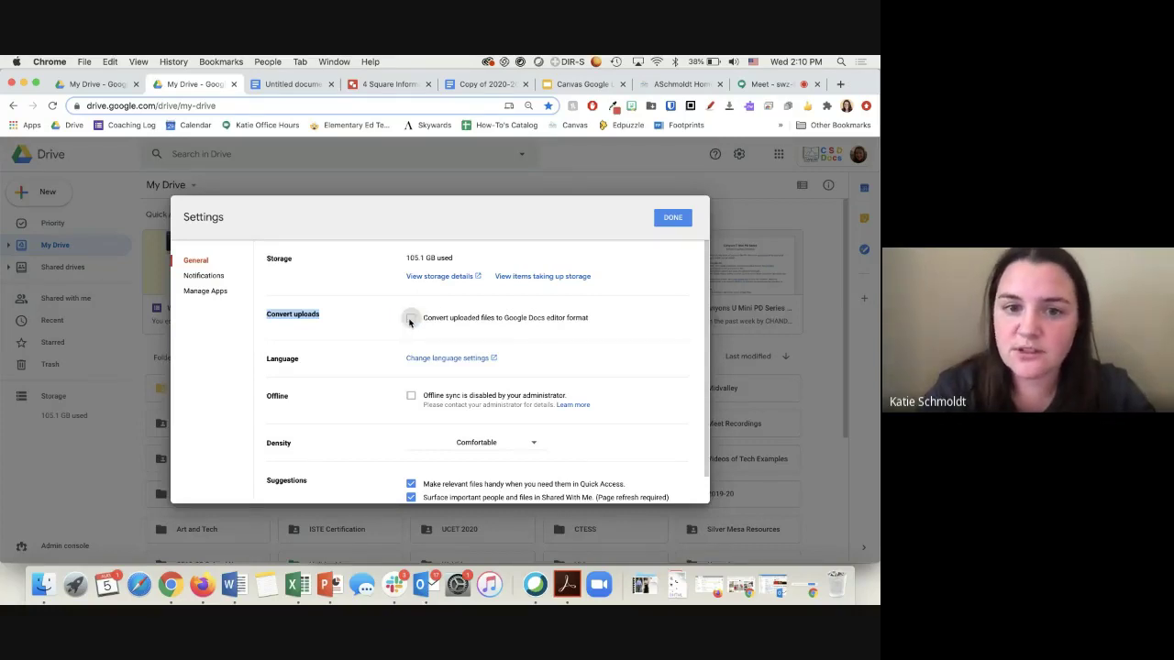
click(410, 319)
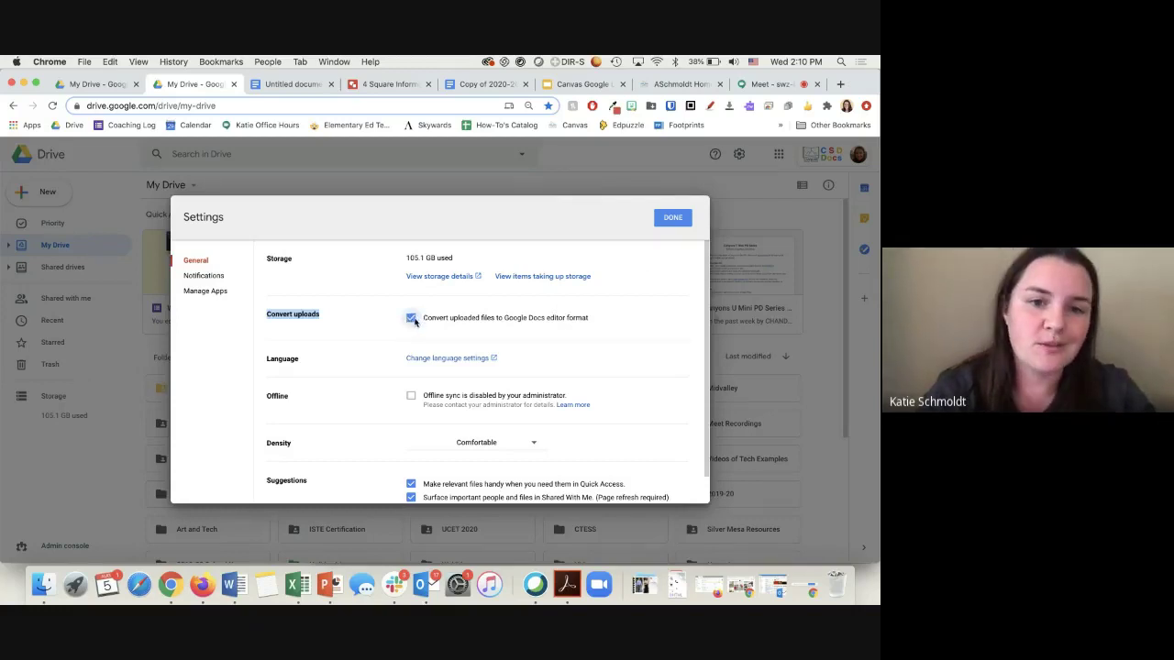
click(674, 217)
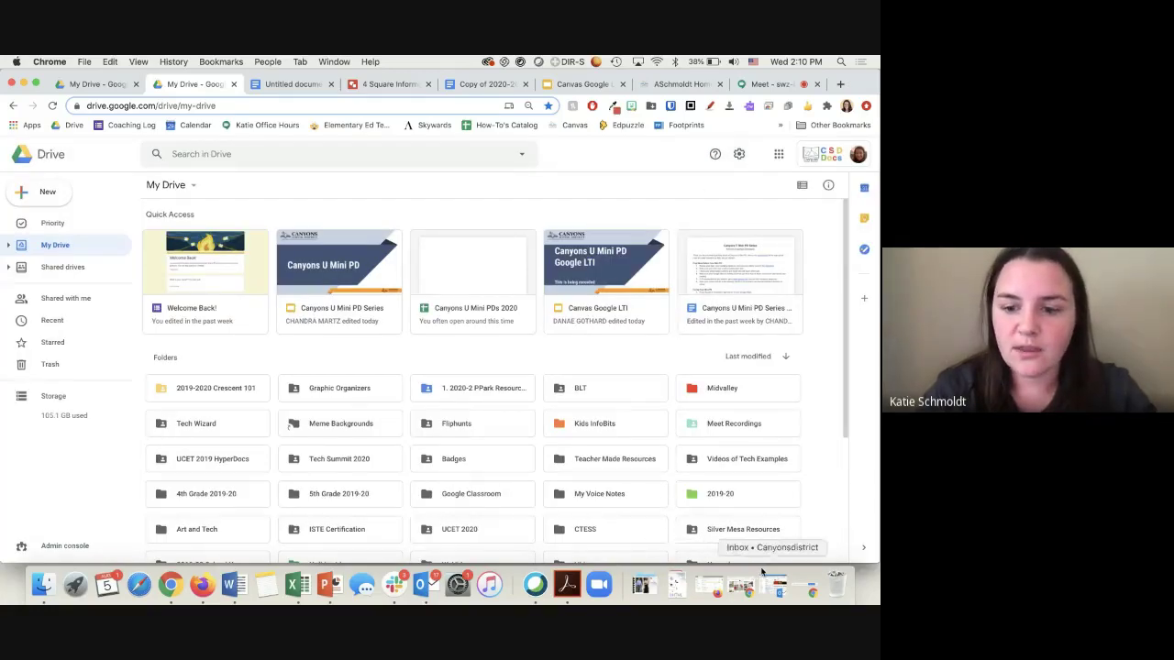
Start a file upload to My Drive and look through the computer's Documents folder for a file to upload
click(39, 194)
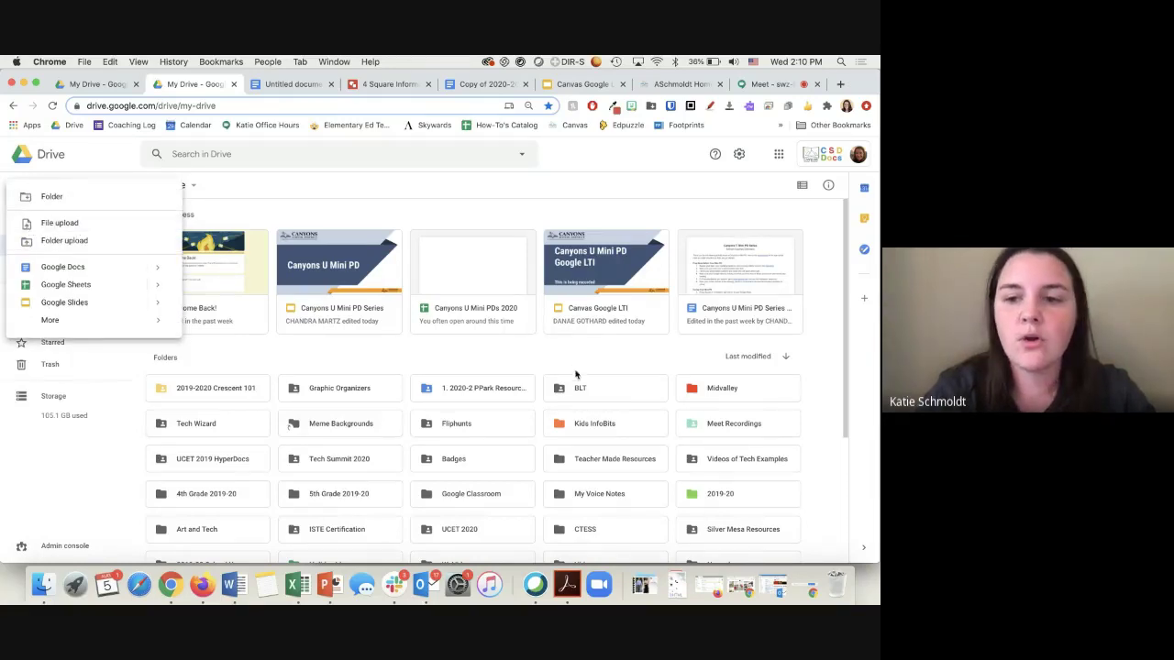
click(140, 228)
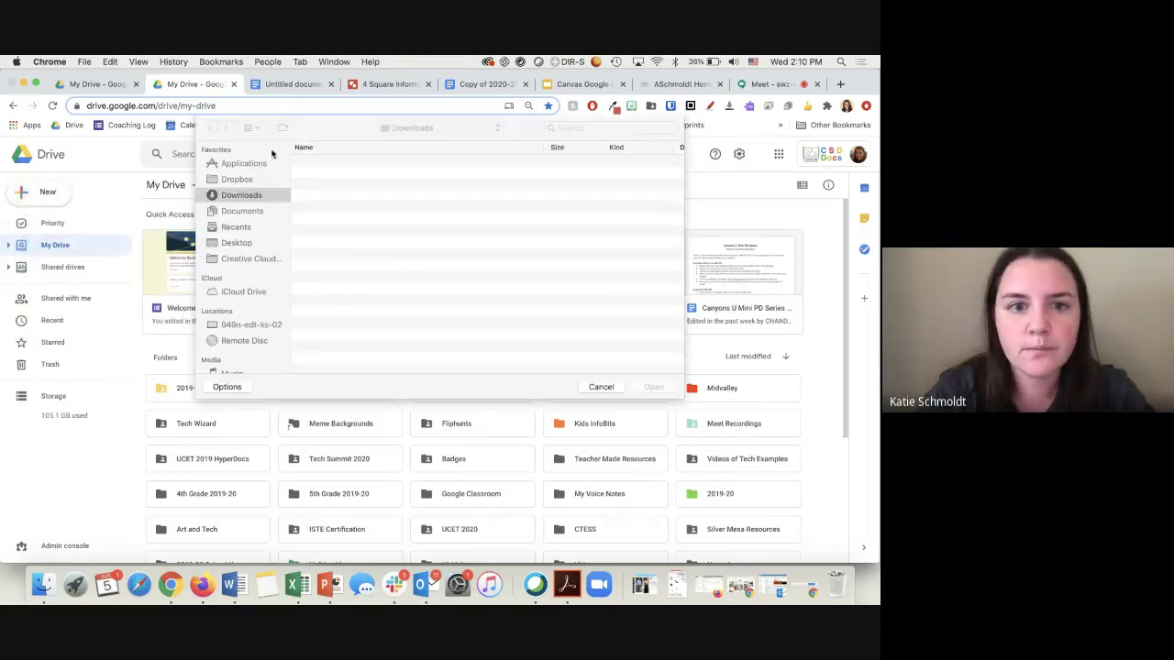
click(242, 211)
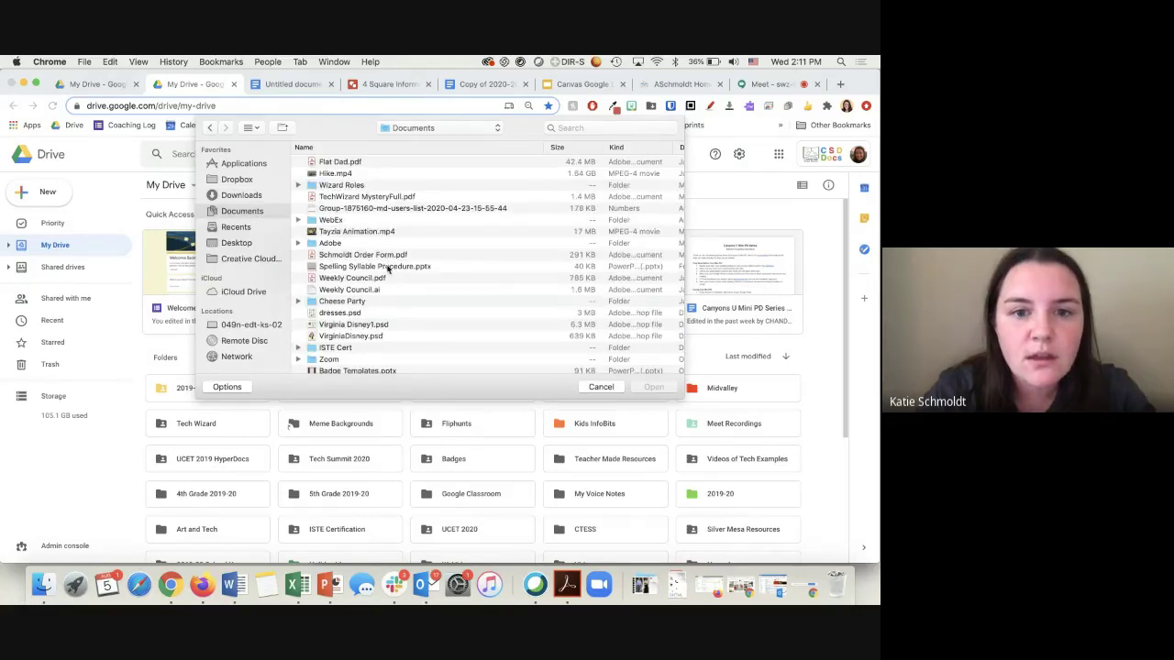
scroll(387, 268, down, 2)
scroll(387, 268, down, 3)
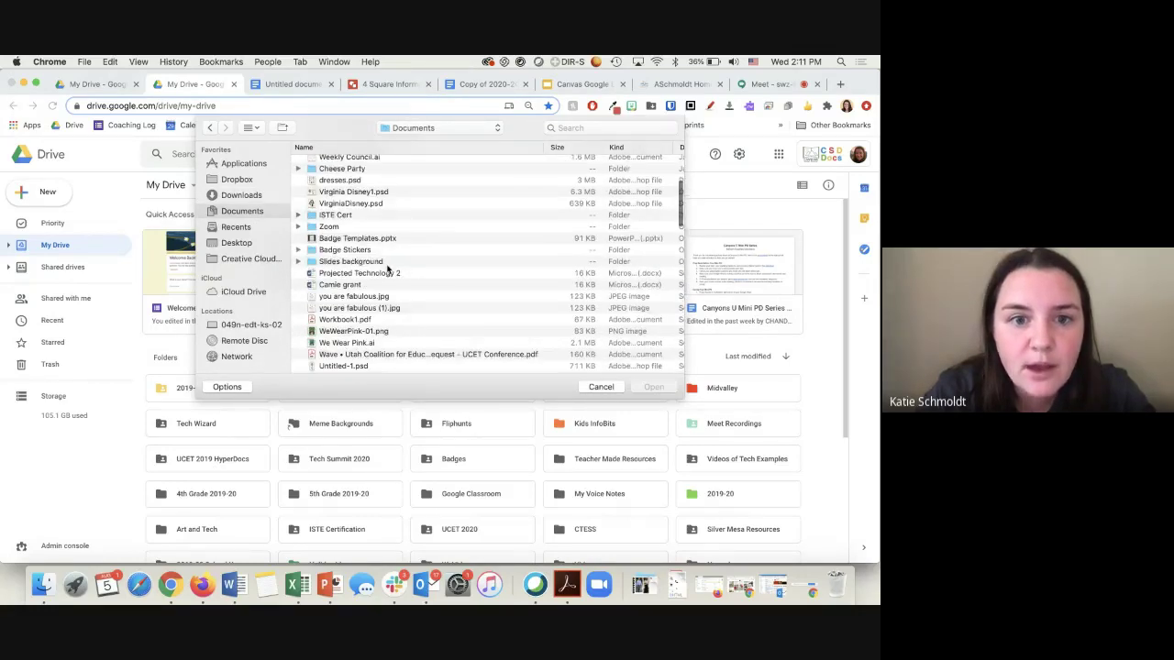
scroll(387, 268, down, 4)
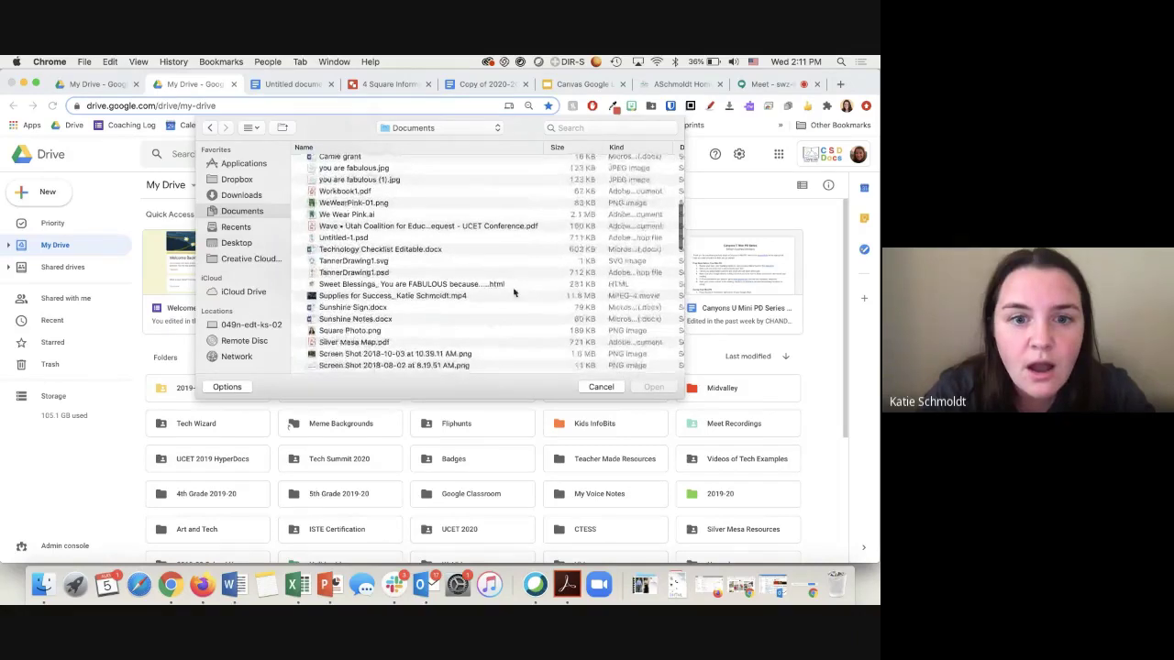
scroll(514, 291, down, 1)
Look through the Downloads folder and the recent places for a file to upload
click(258, 193)
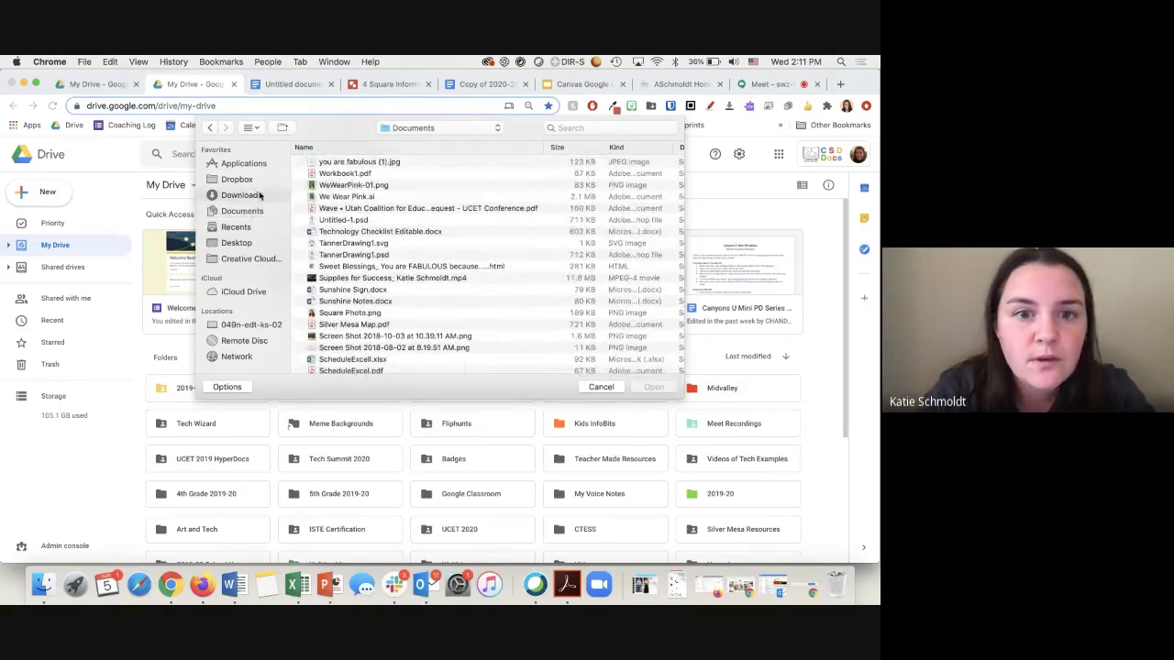
scroll(400, 244, down, 10)
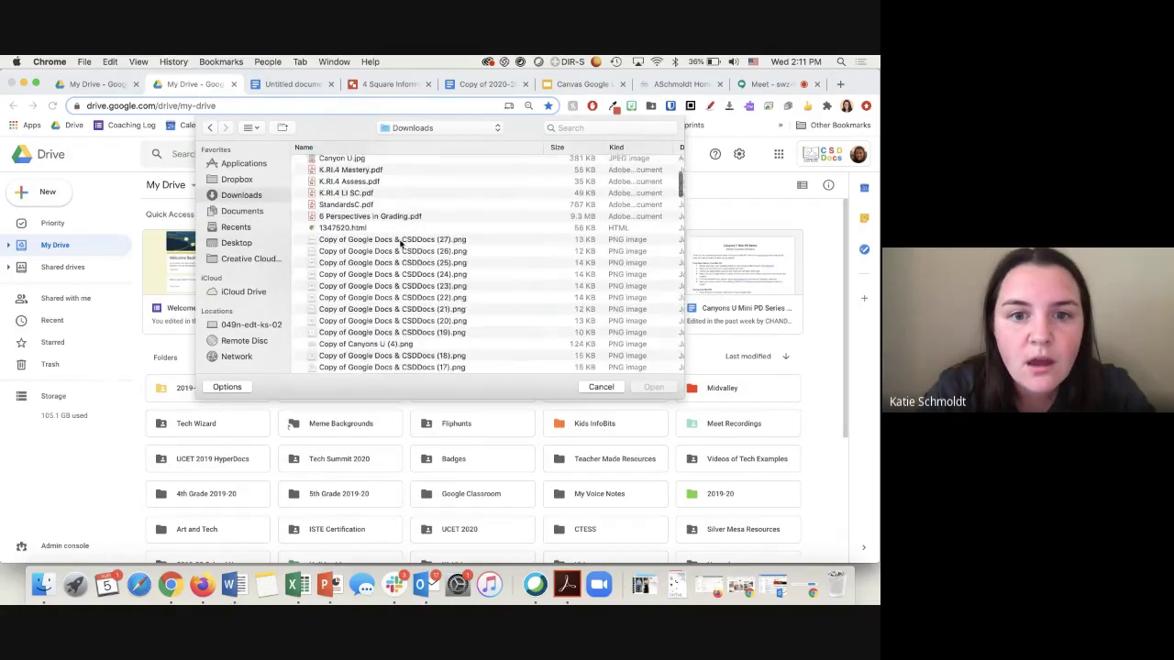
scroll(400, 243, down, 15)
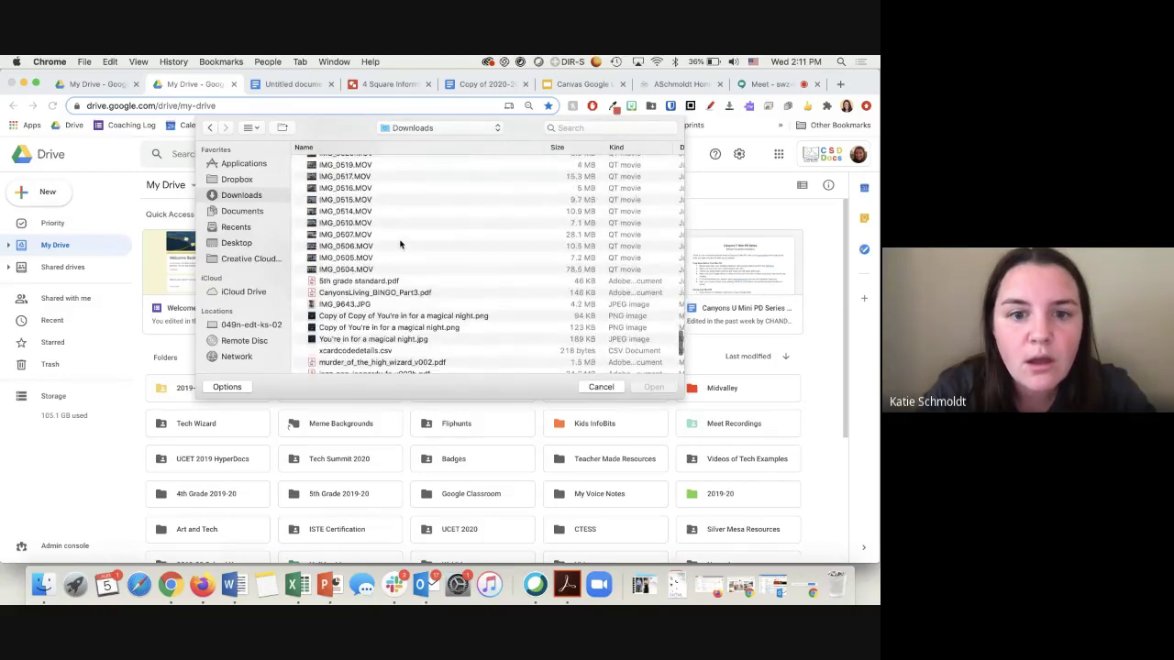
scroll(400, 243, down, 5)
scroll(400, 243, up, 20)
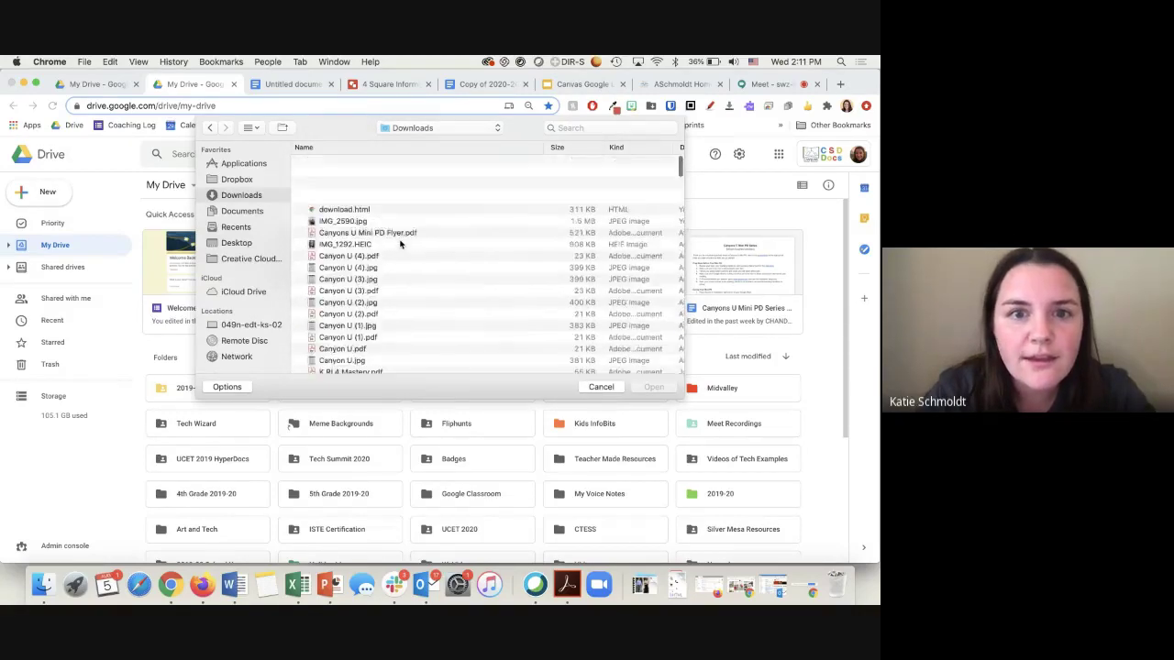
click(426, 129)
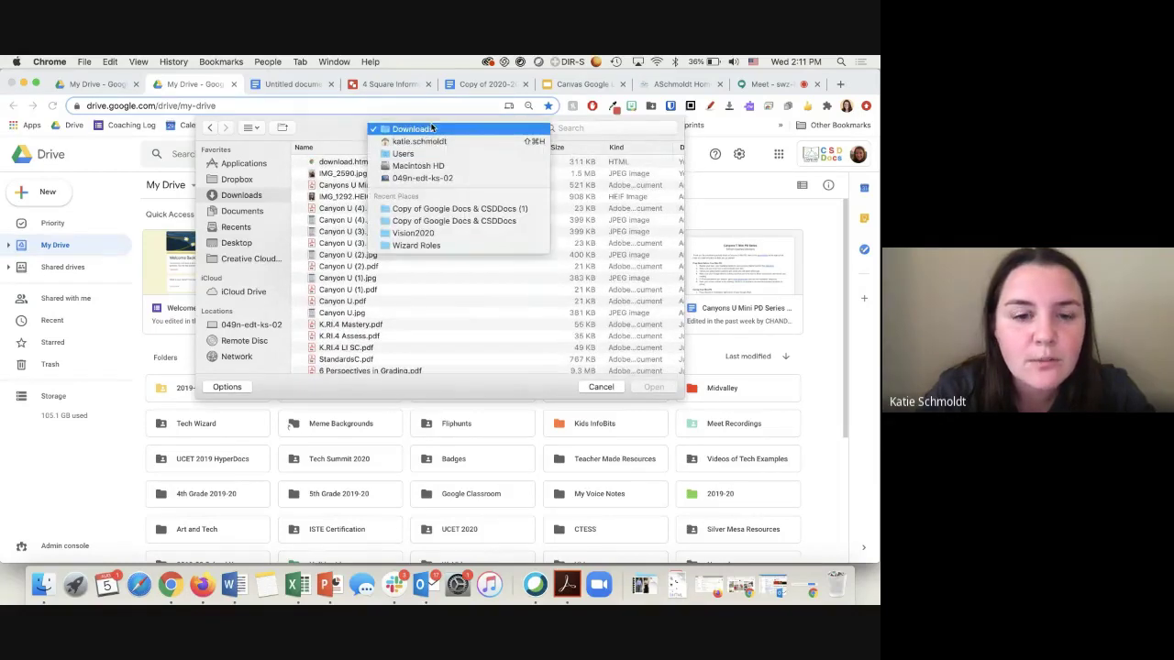
click(427, 129)
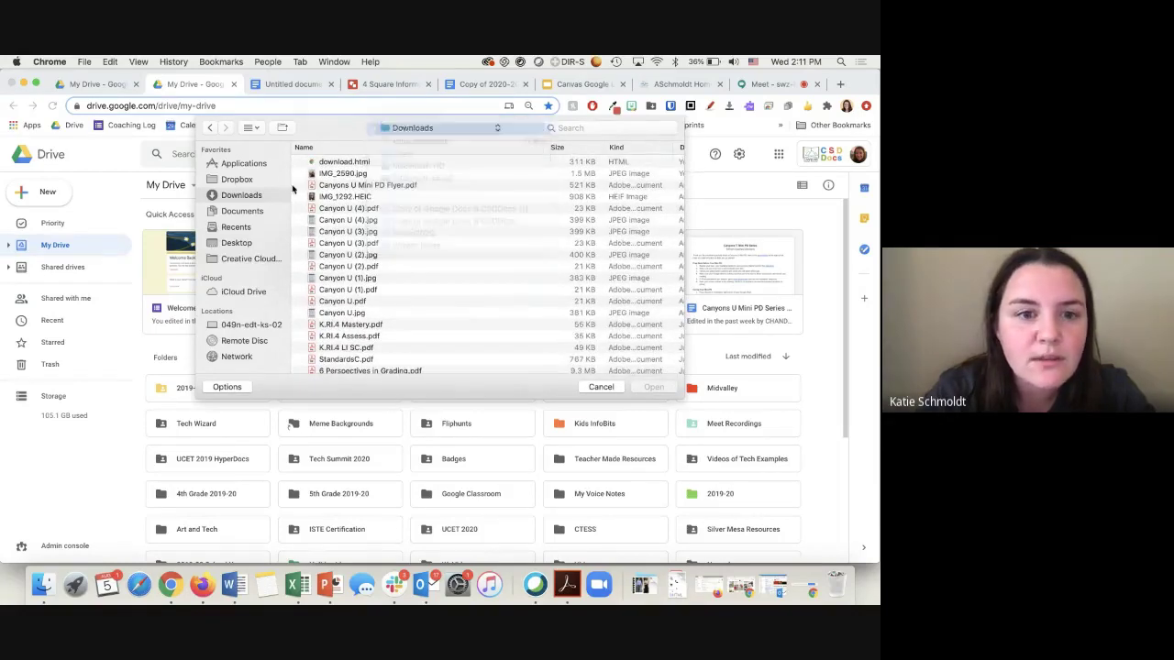
Look through the computer's Documents folder for a file to upload and cancel the upload
click(244, 214)
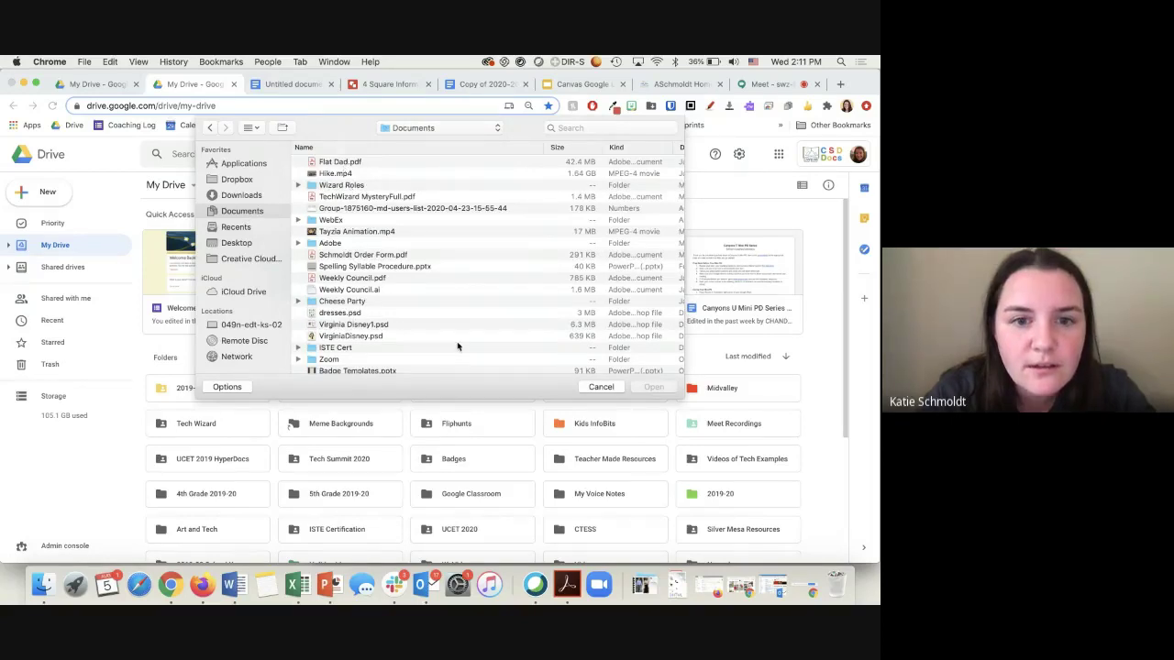
scroll(458, 346, down, 3)
scroll(457, 345, down, 4)
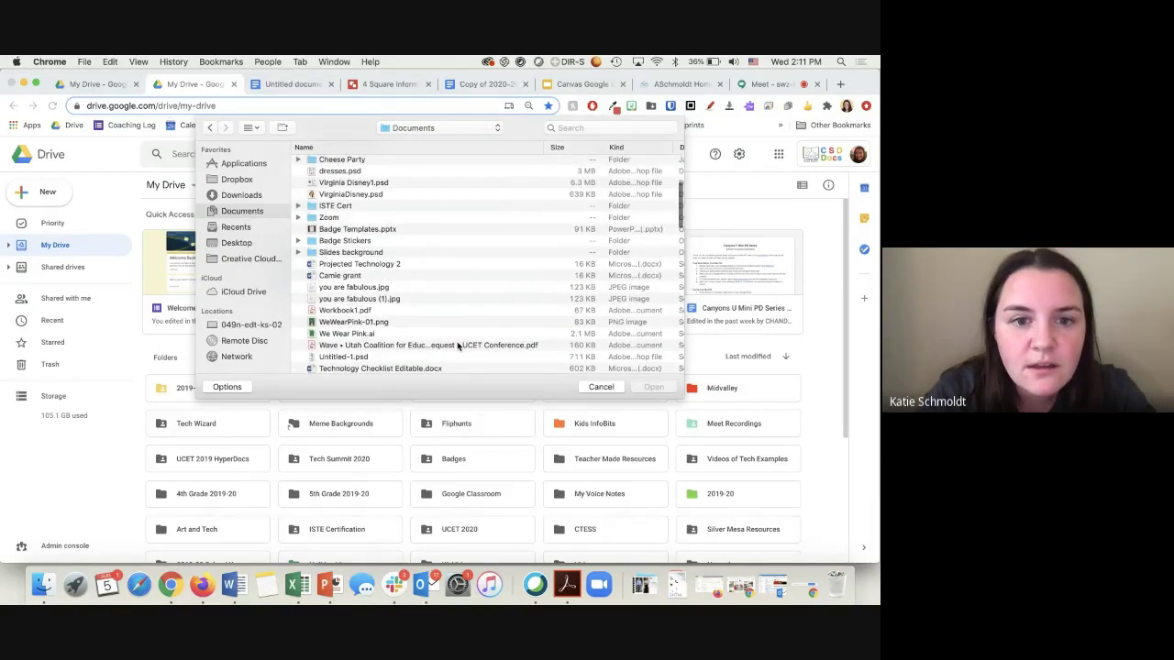
scroll(458, 346, down, 15)
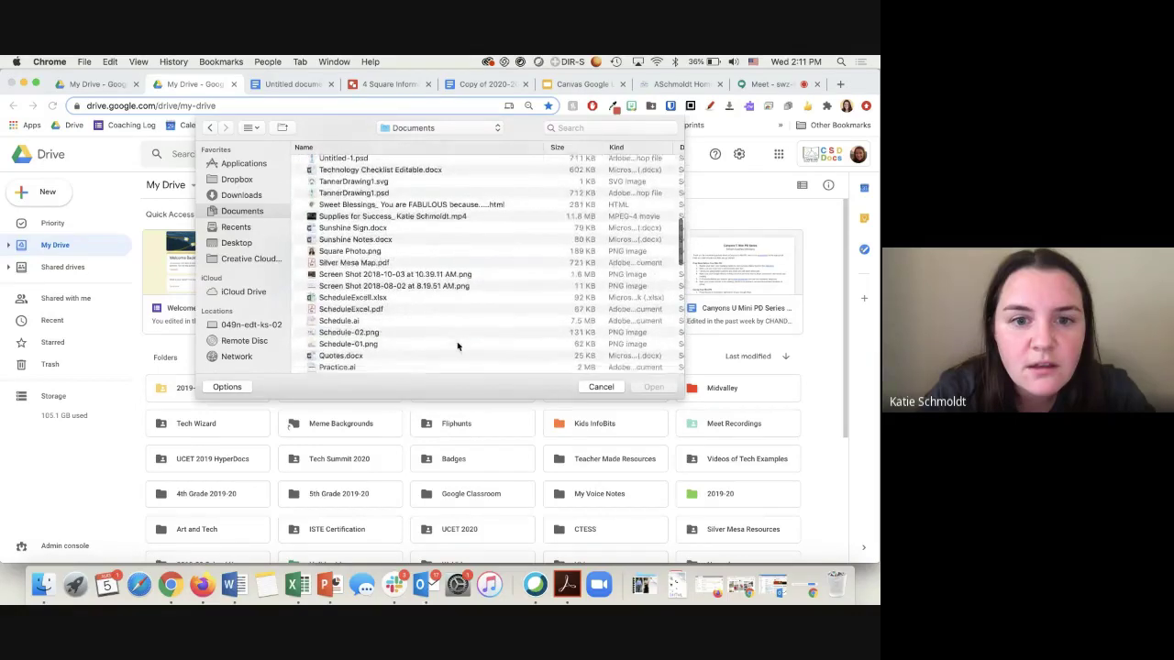
scroll(458, 345, down, 4)
scroll(458, 346, down, 5)
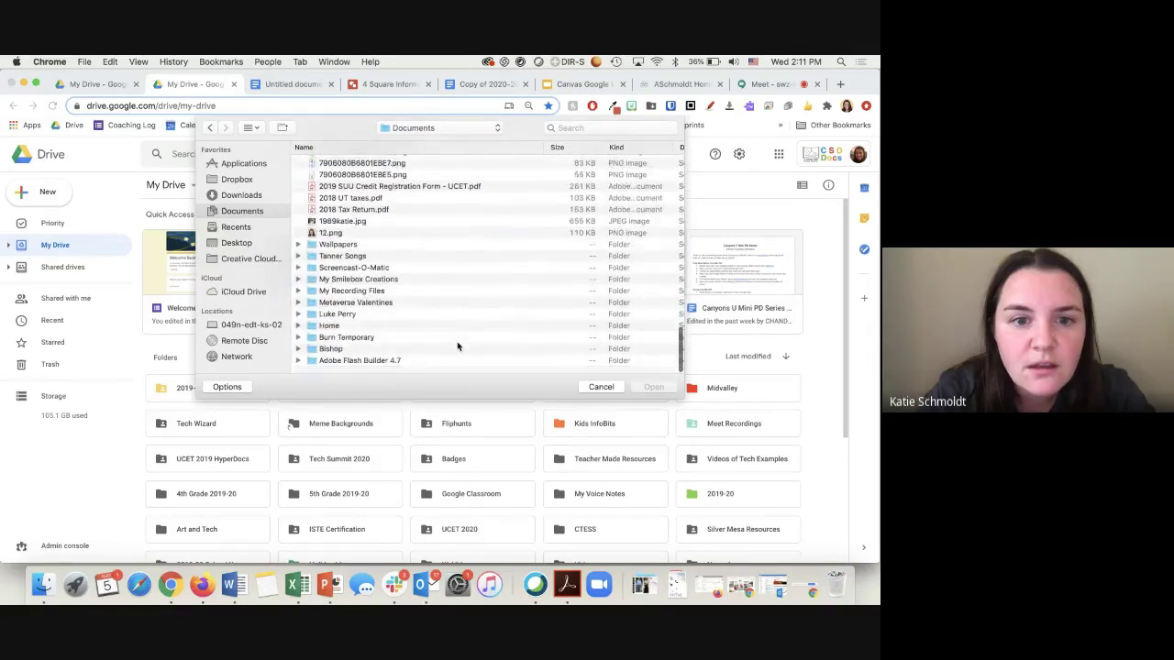
click(601, 386)
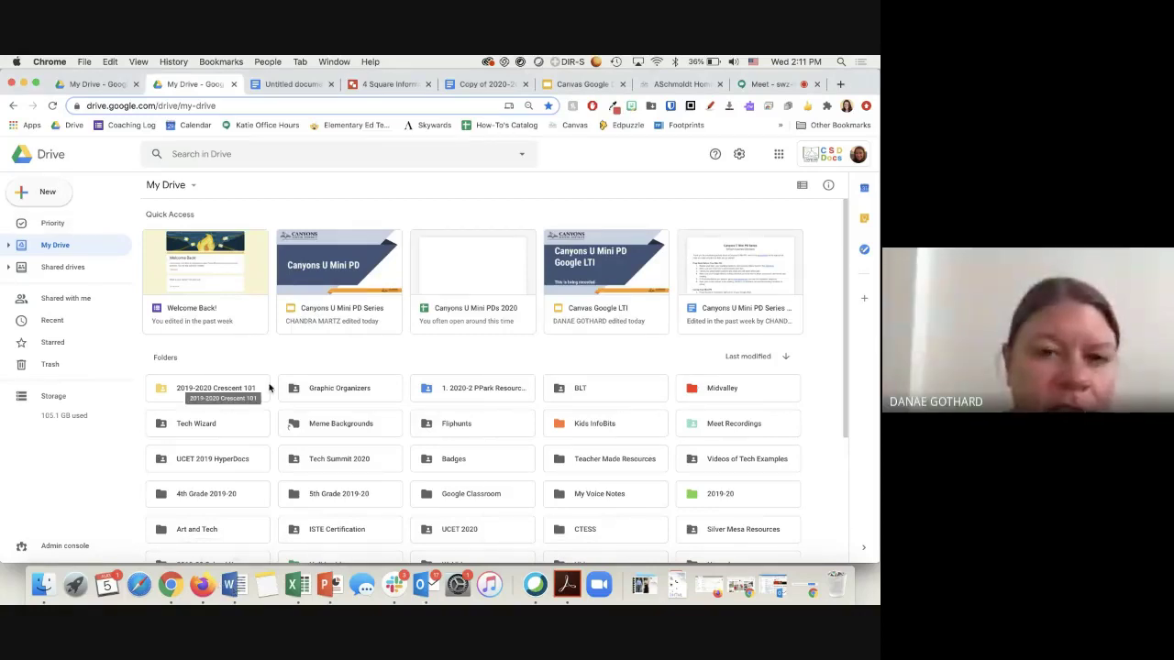
scroll(190, 445, down, 5)
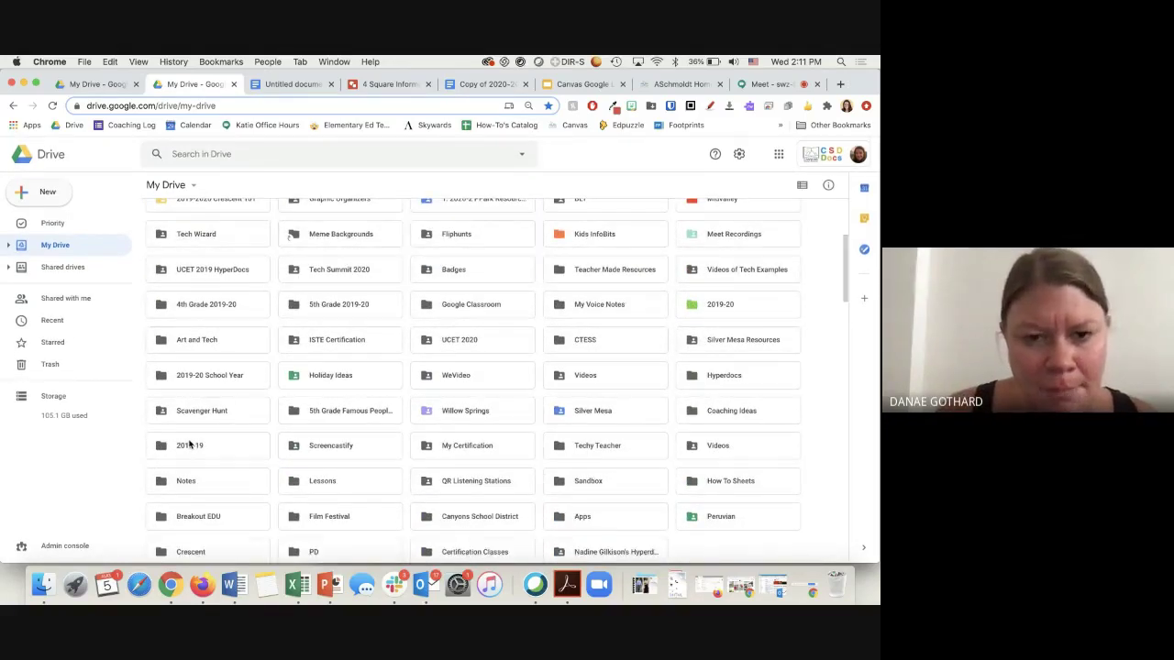
click(48, 192)
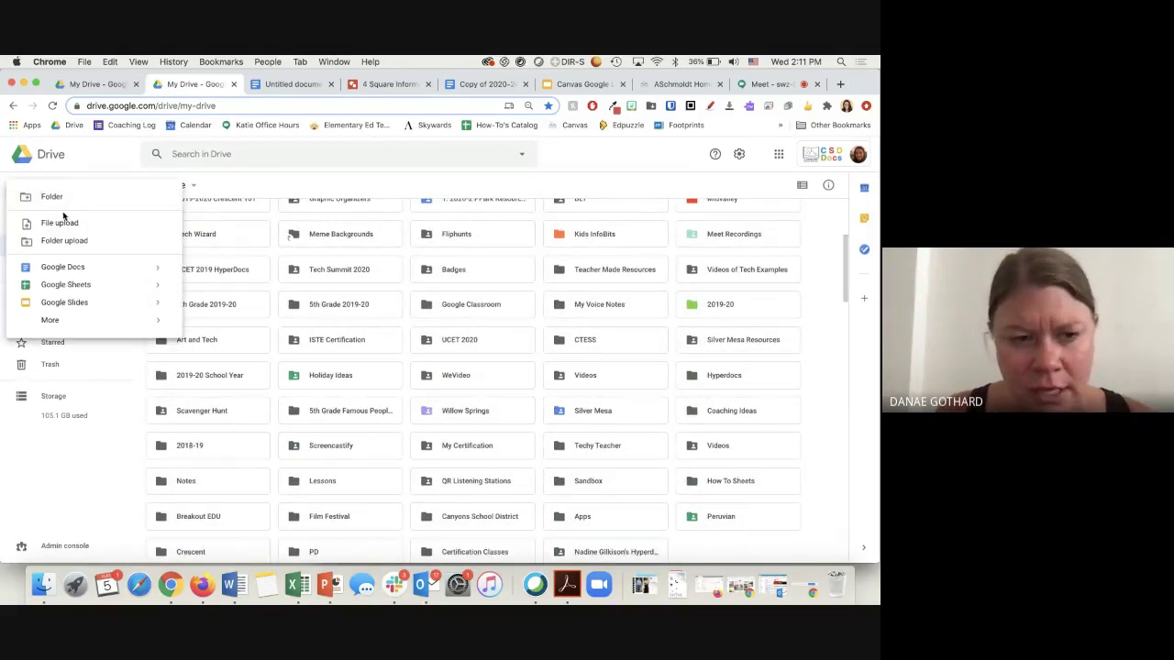
click(64, 225)
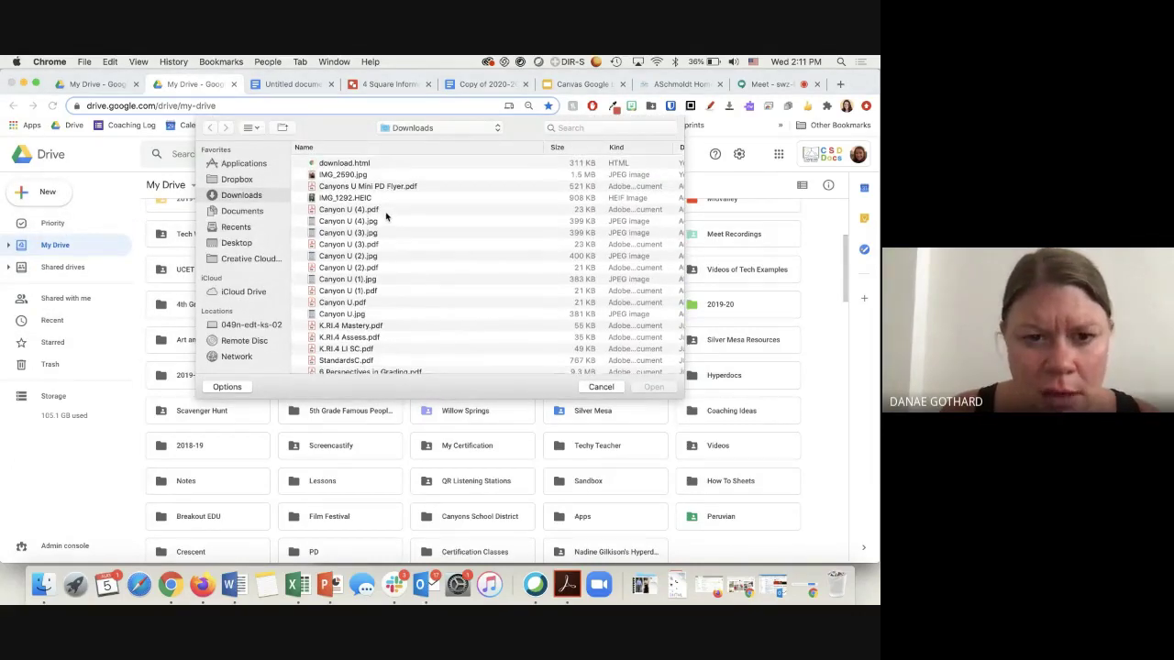
scroll(388, 229, up, 2)
scroll(390, 252, down, 4)
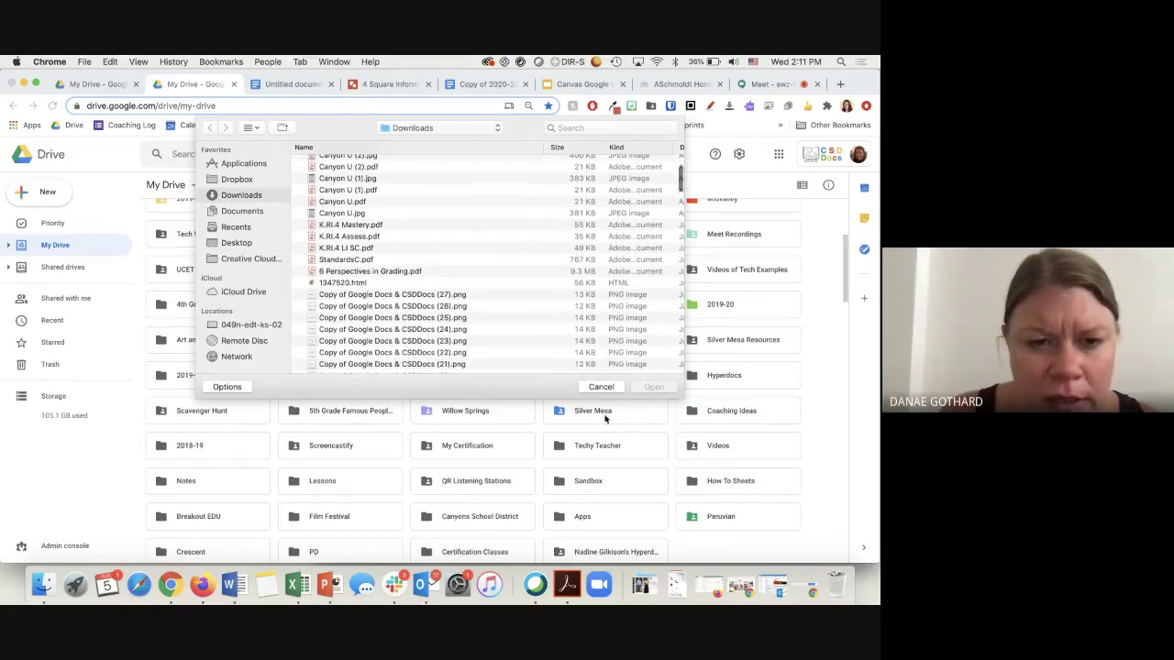
click(601, 386)
Switch to Microsoft Word and create a new blank document
click(229, 585)
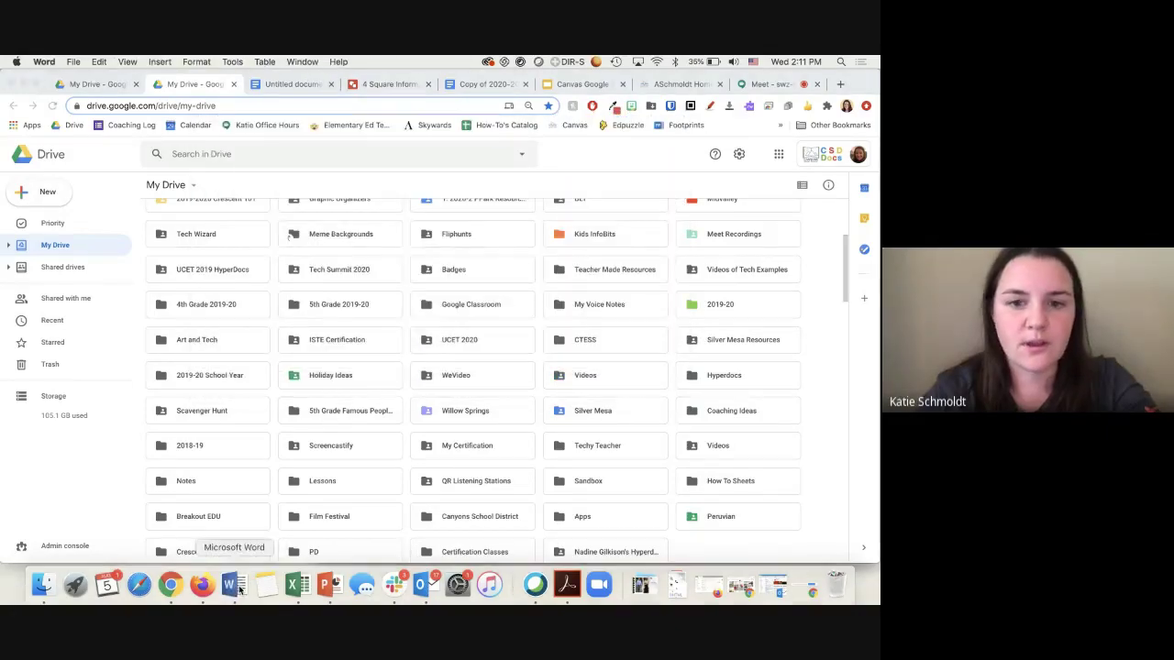
click(229, 252)
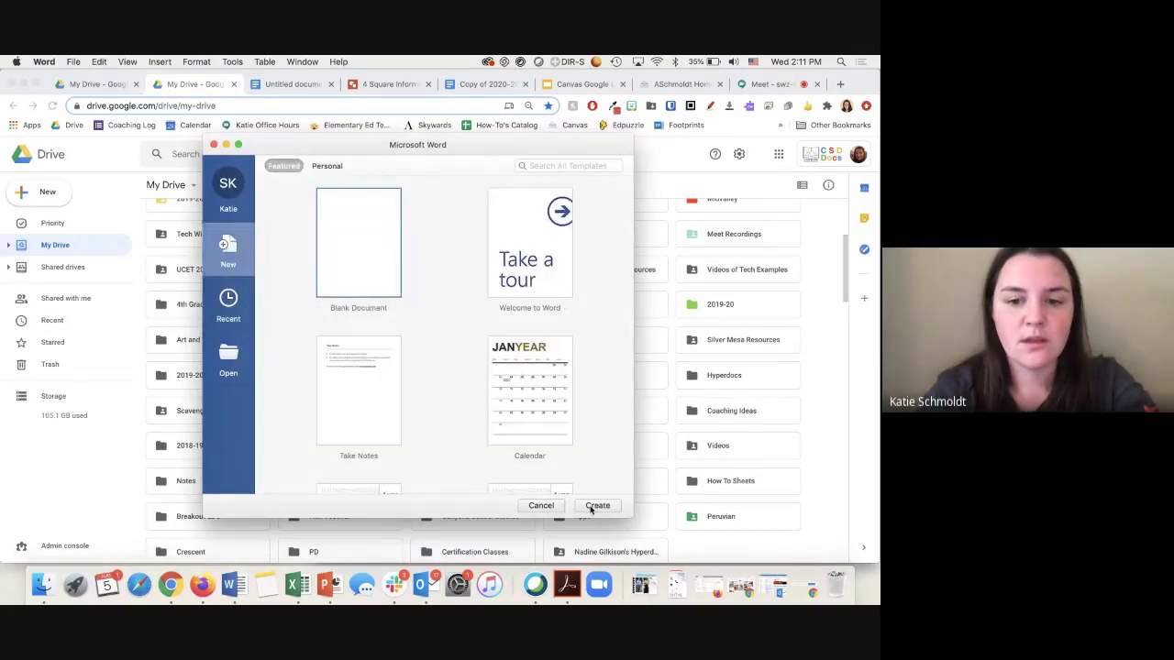
click(584, 504)
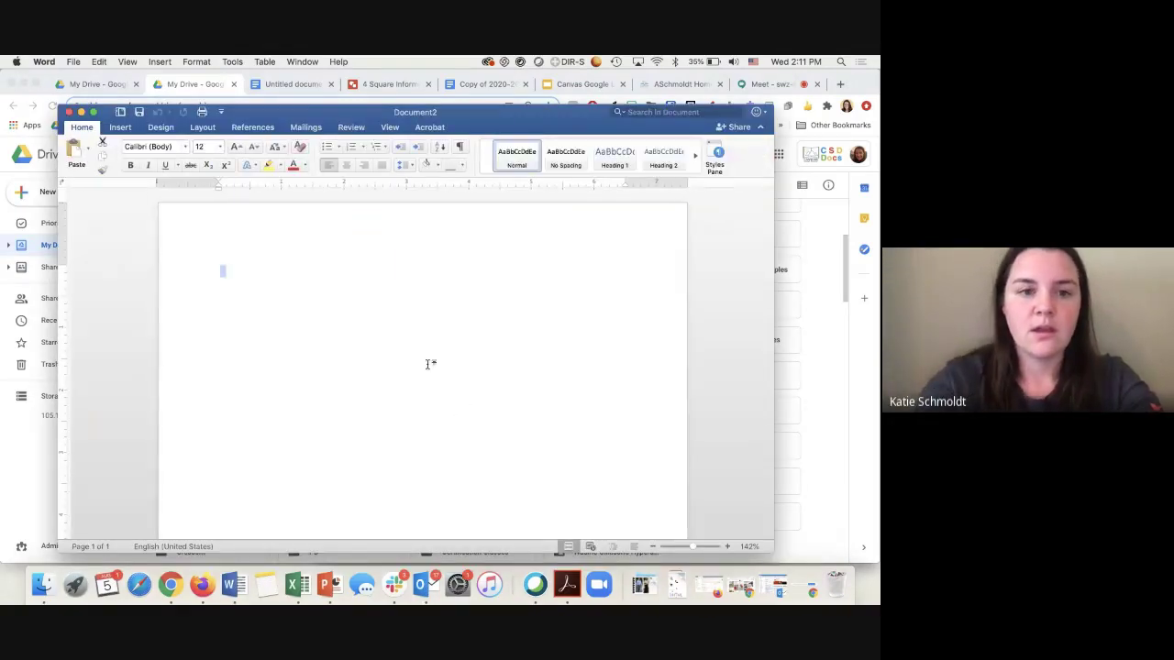
Enter the heading "Canvas Example" with the numbers 1 to 5 on separate lines below it
text(Canvas Example)
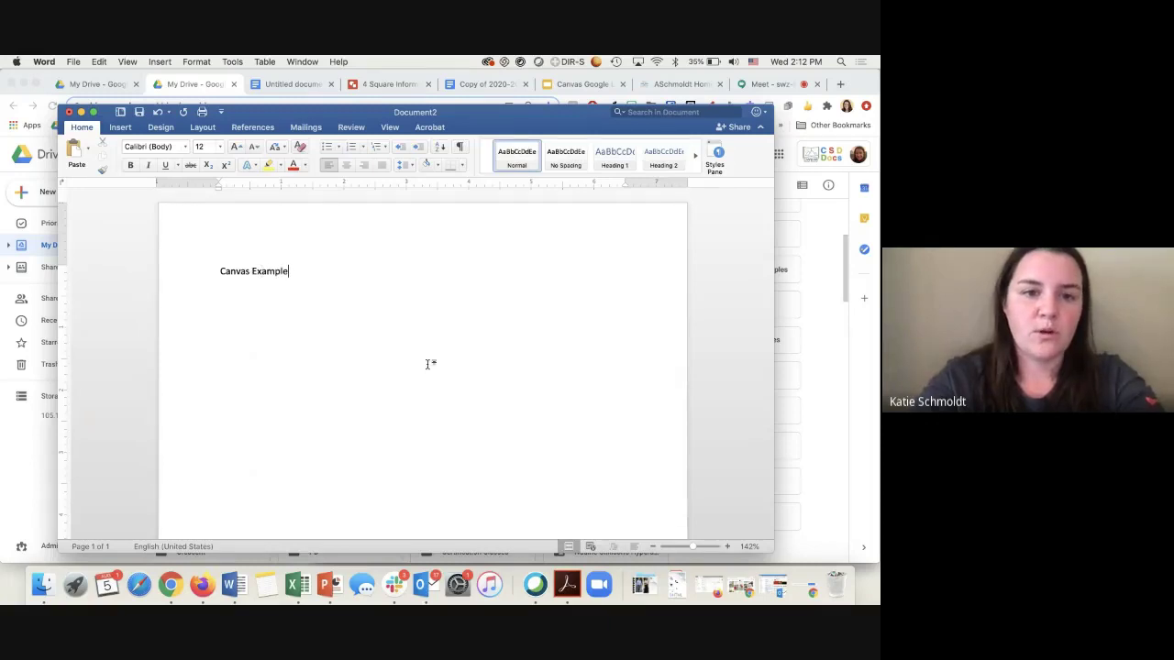
key(Return)
text(1)
key(Return)
text(2 3 )
text(4)
key(Return)
text(5)
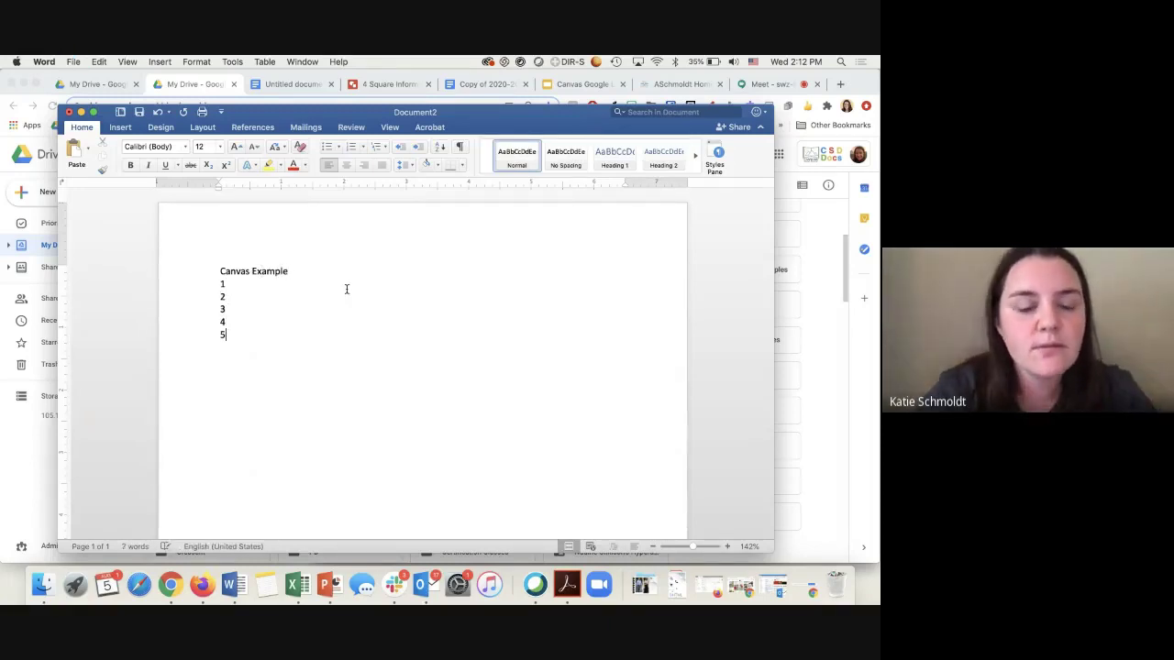
Save the document to the Desktop as the Word file Canvas Example.docx and close it
key(super+s)
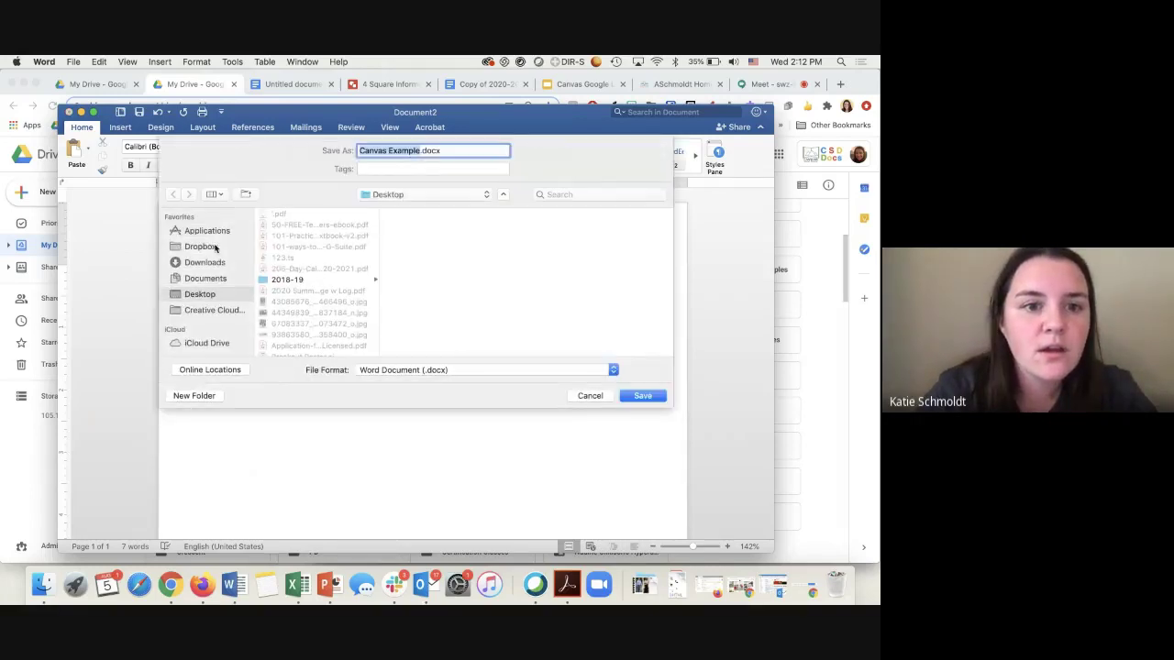
click(647, 396)
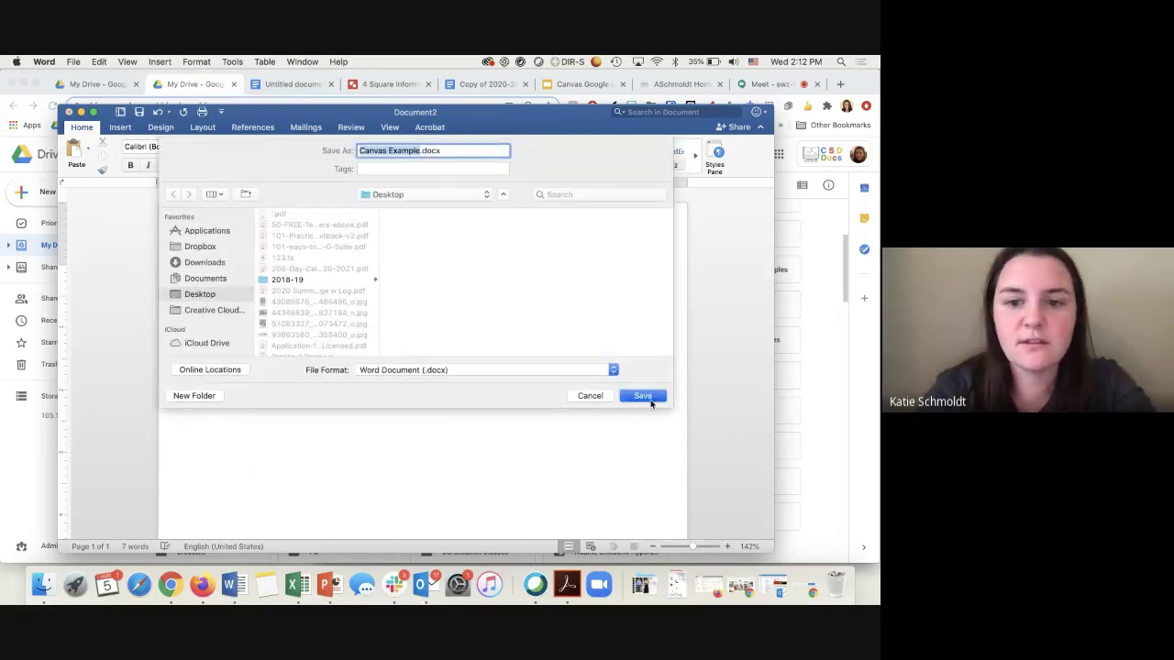
click(69, 113)
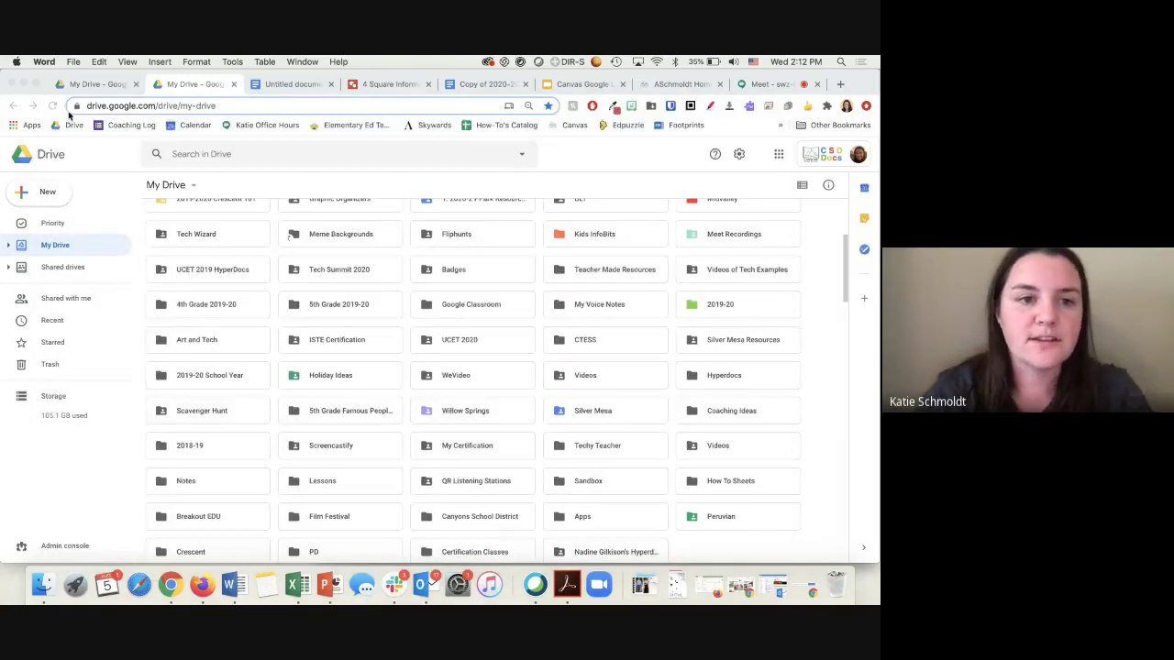
Upload Canvas Example.docx from the Desktop to My Drive in Google Drive
click(47, 192)
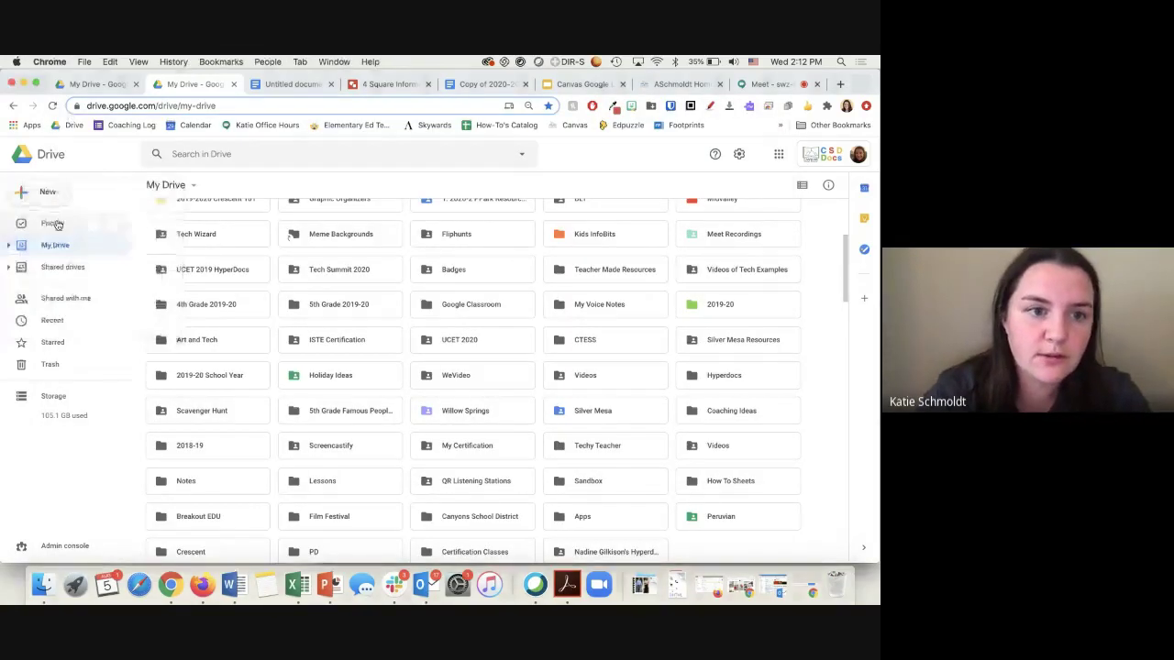
click(57, 222)
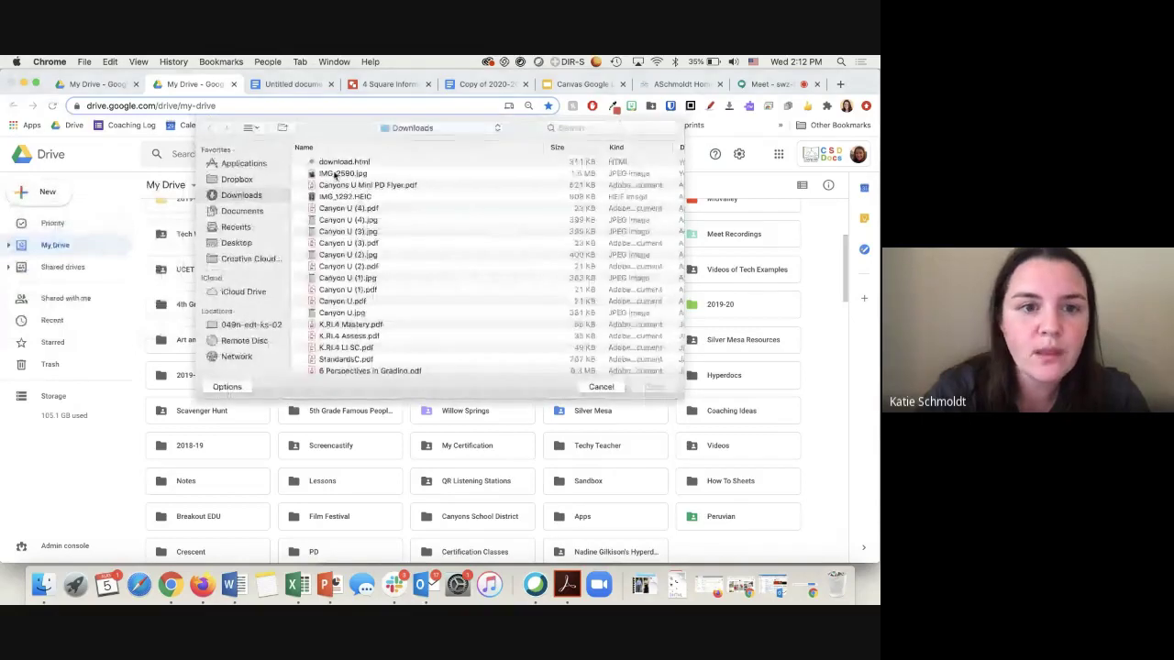
click(235, 243)
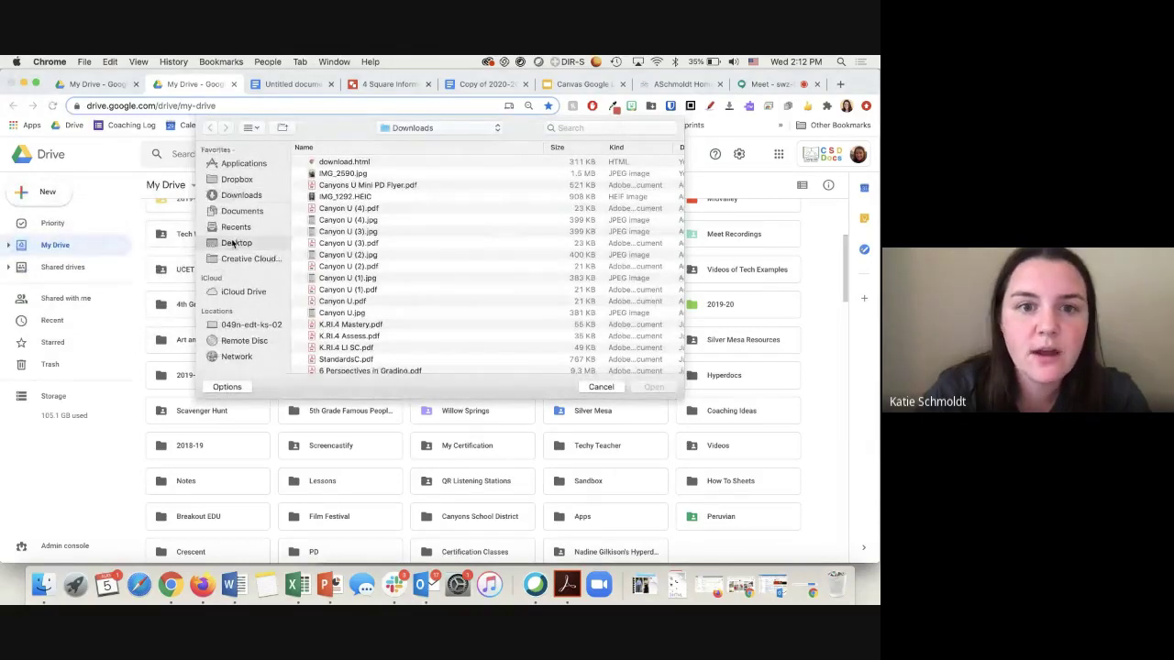
click(394, 161)
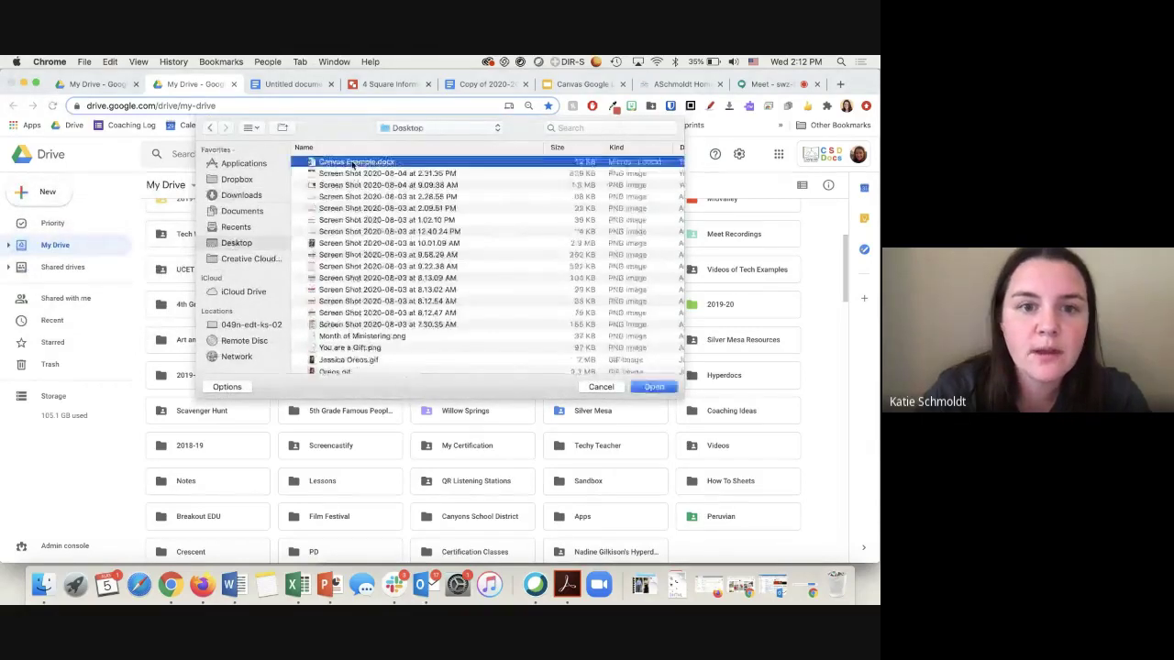
click(653, 387)
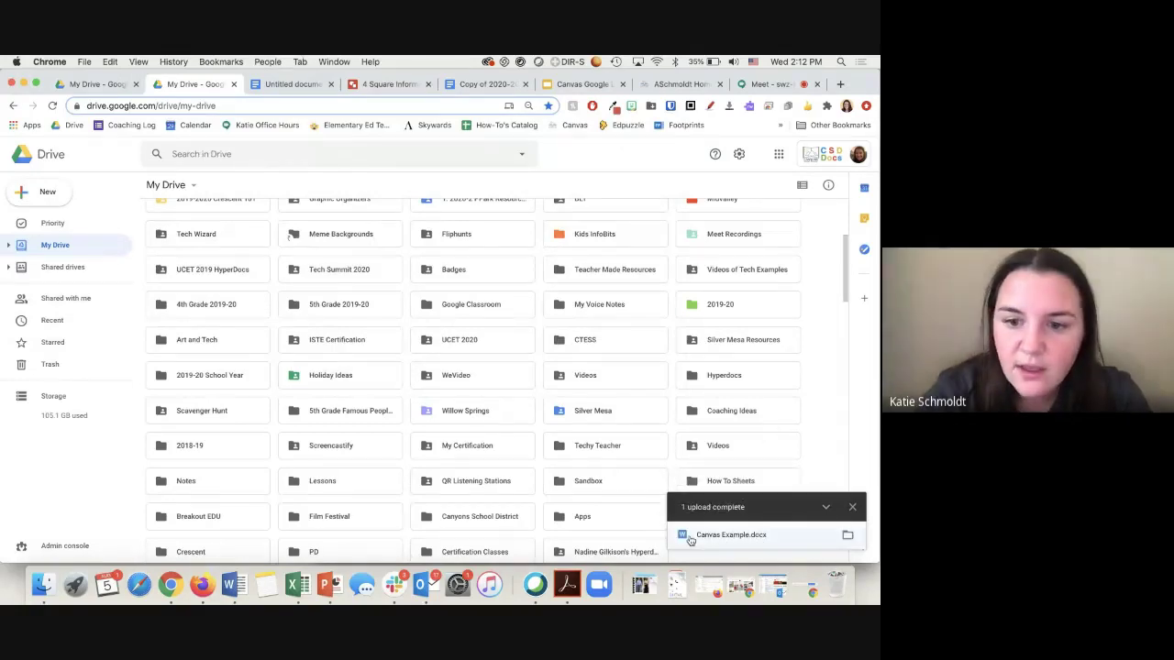
Open the uploaded Canvas Example file in Google Docs to view its contents, and return to My Drive
scroll(557, 514, down, 5)
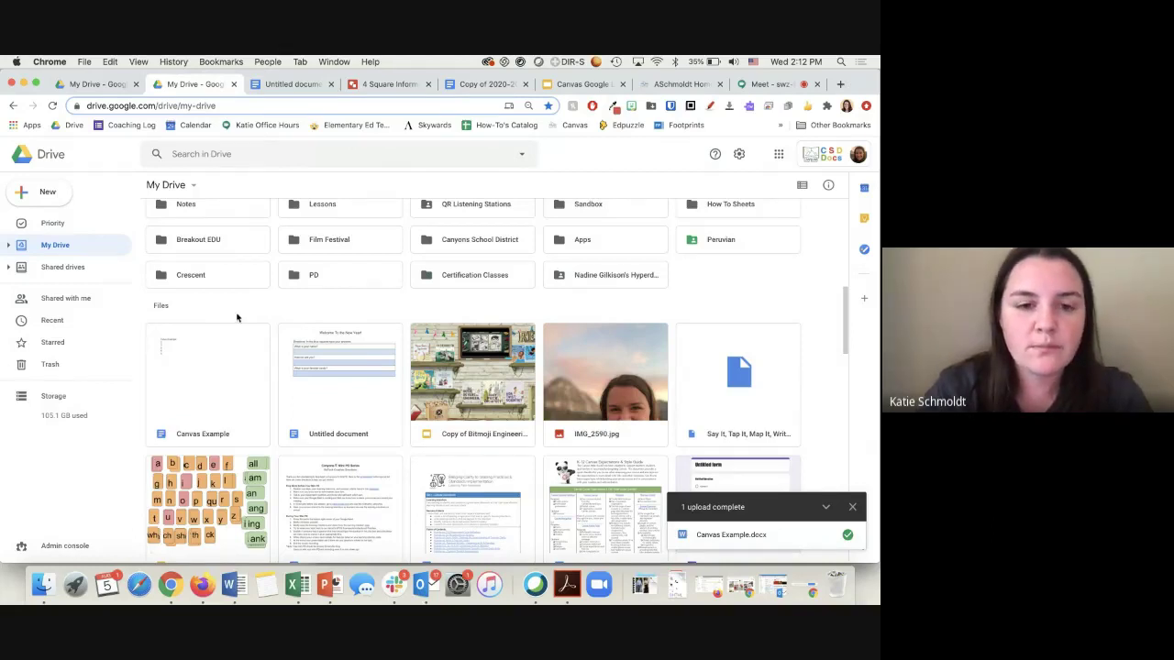
double_click(220, 366)
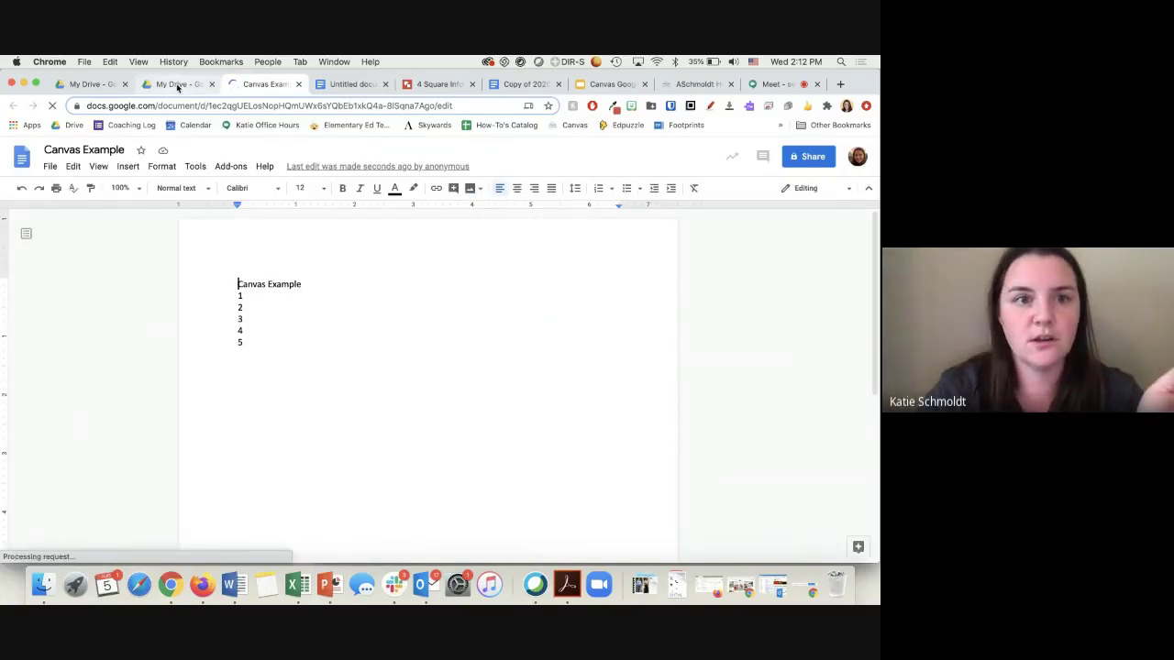
click(178, 84)
Examine the actions available for the Canvas Example file in My Drive, including the apps that can open it
right_click(224, 405)
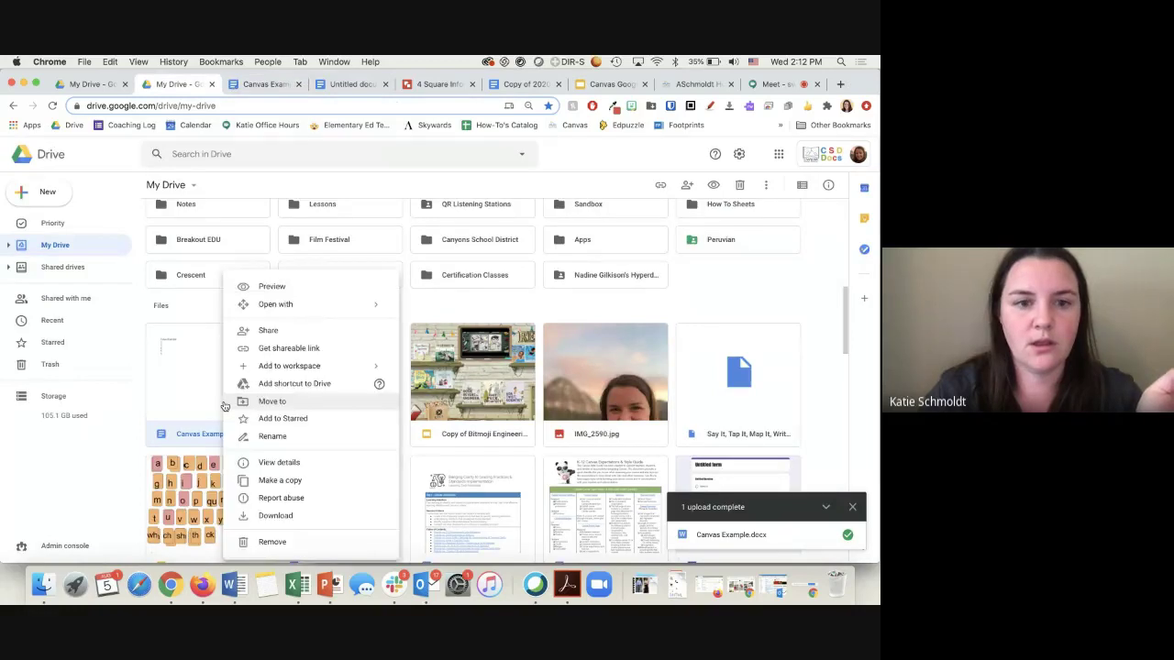
mouse_move(272, 311)
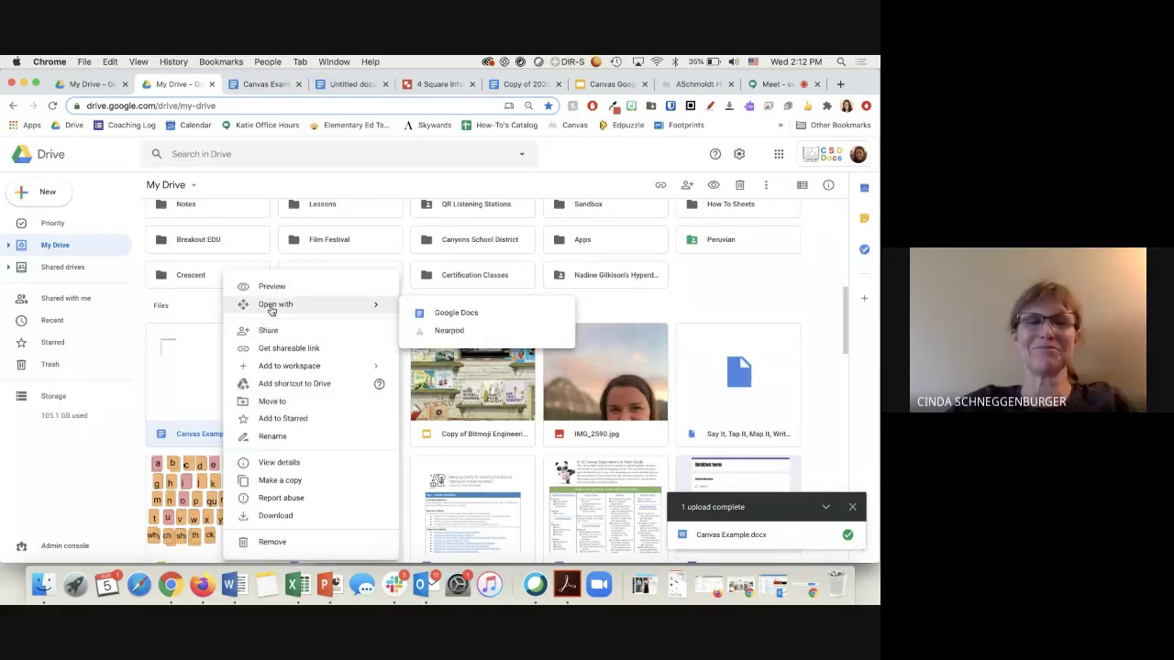
key(Escape)
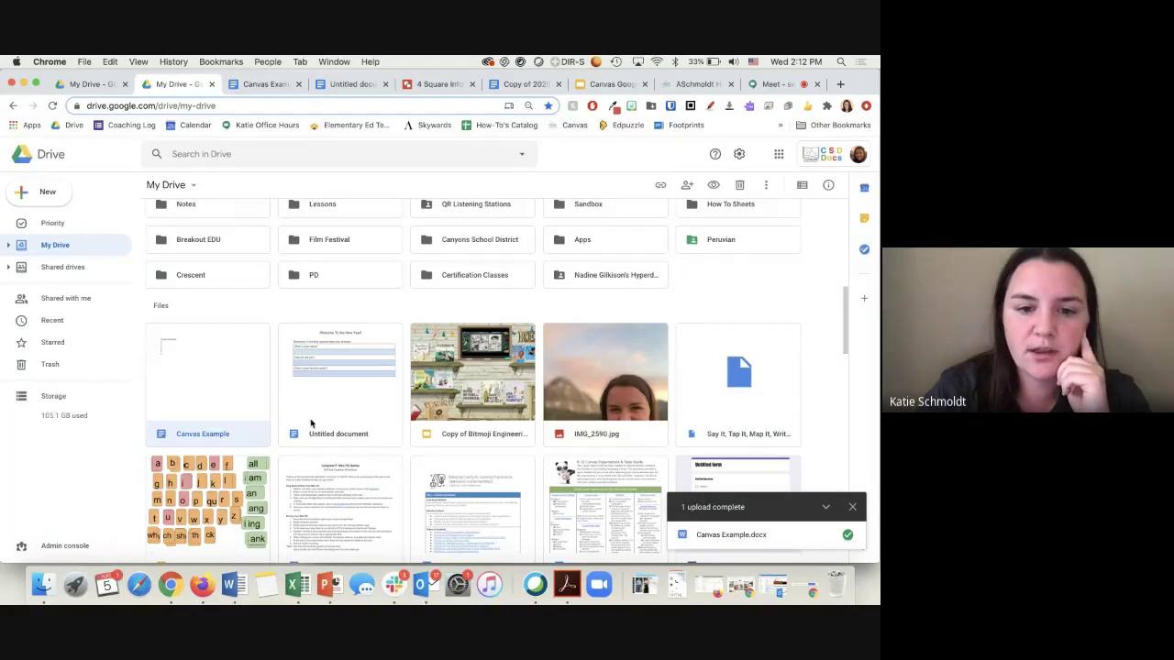
scroll(311, 423, down, 2)
scroll(311, 423, up, 2)
right_click(209, 375)
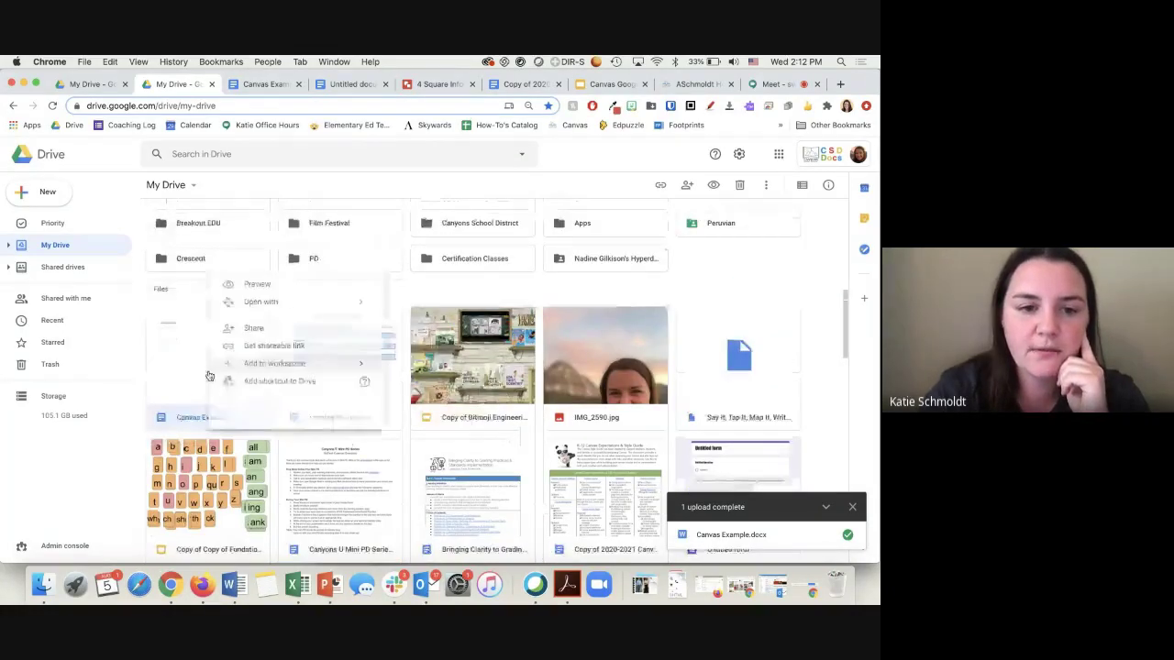
mouse_move(266, 366)
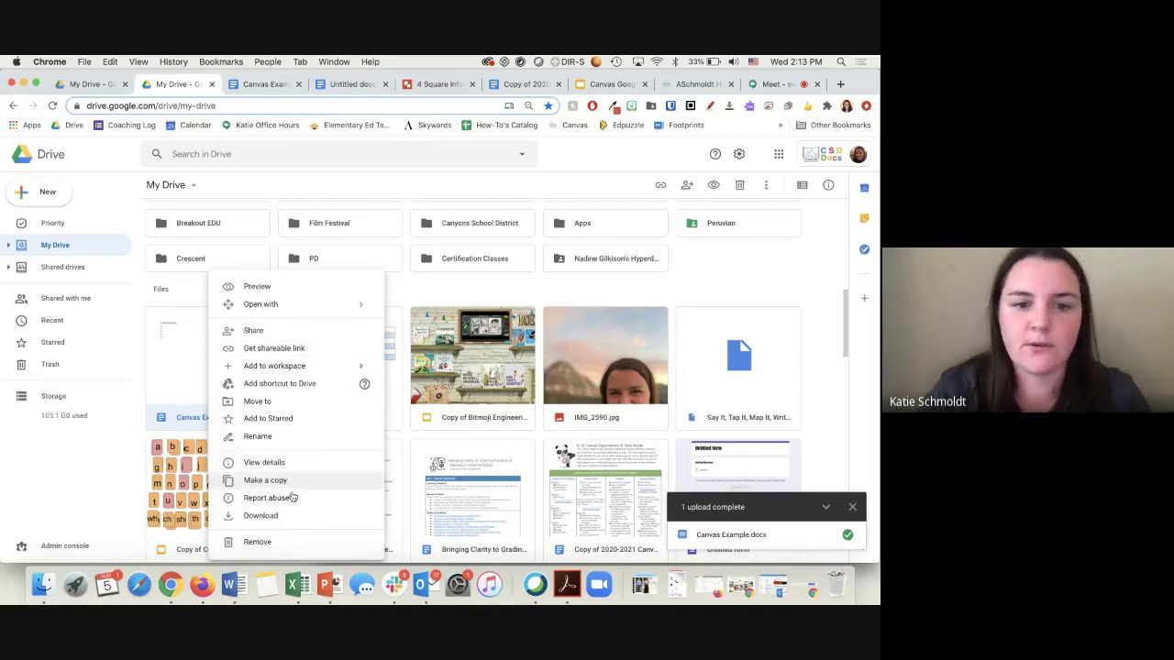
click(591, 292)
Close the open Canvas Example document and return to My Drive
click(272, 84)
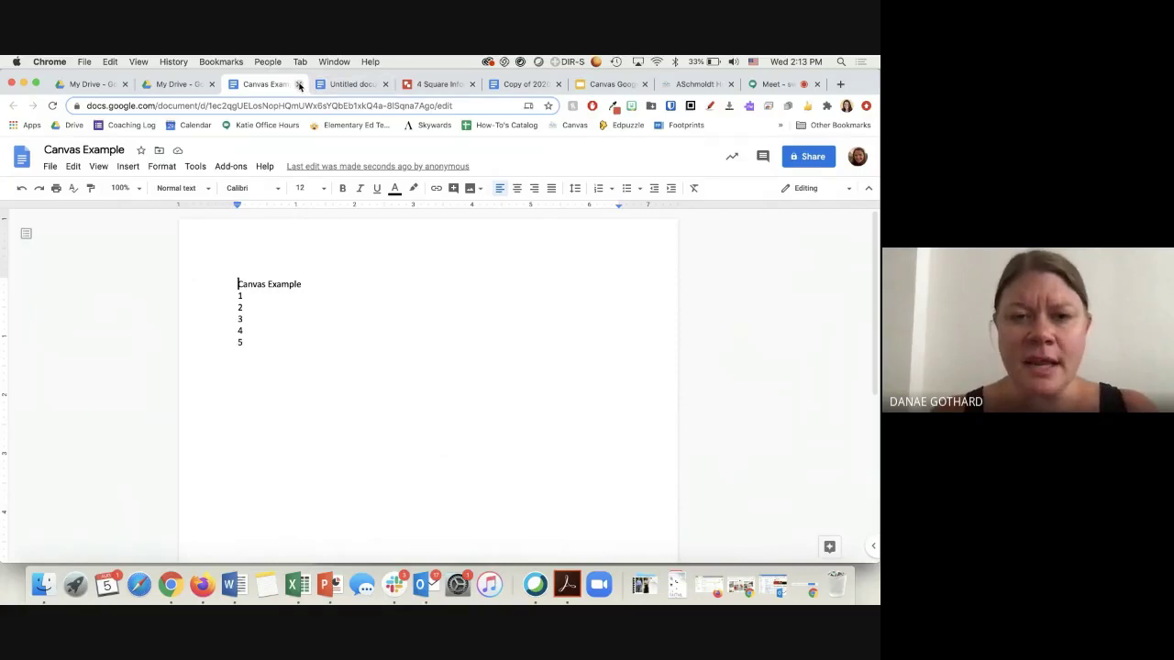
click(298, 83)
click(262, 84)
click(179, 83)
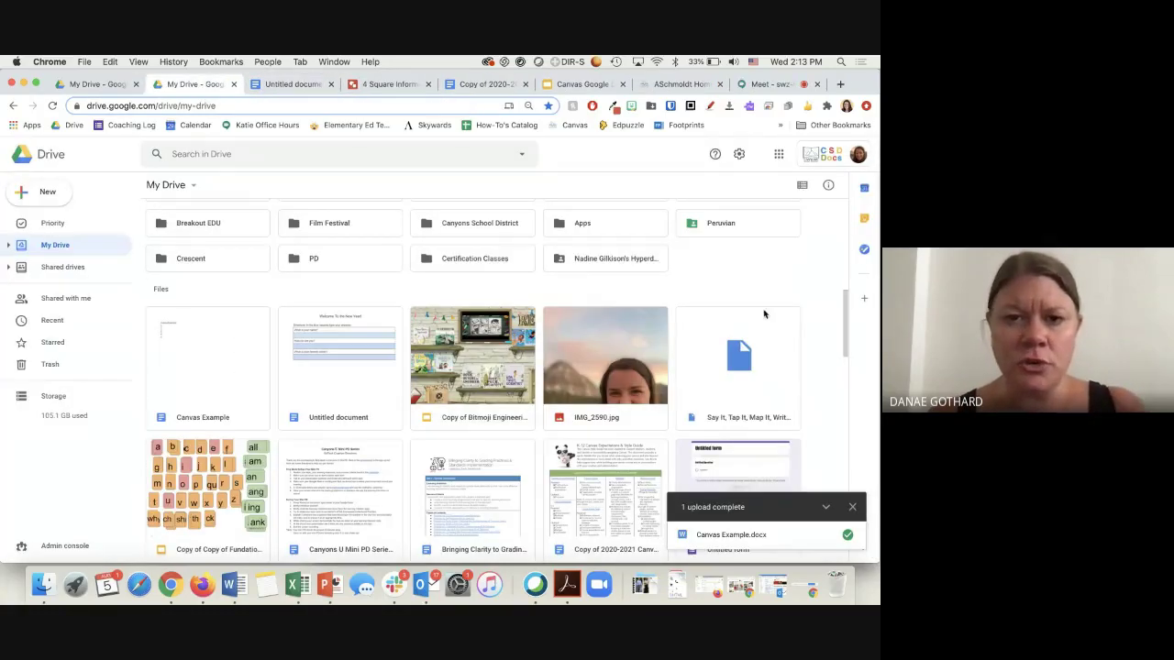
Review the option for converting uploads to Google Docs editor format in the Drive settings, and close the settings
scroll(757, 294, up, 3)
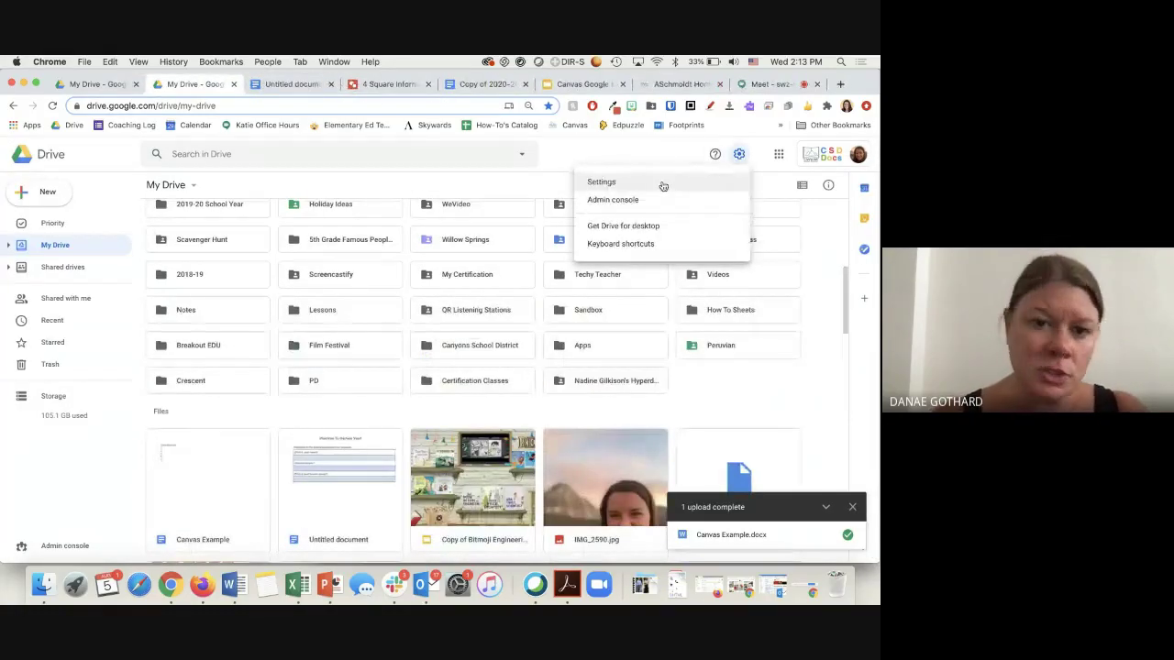
click(663, 186)
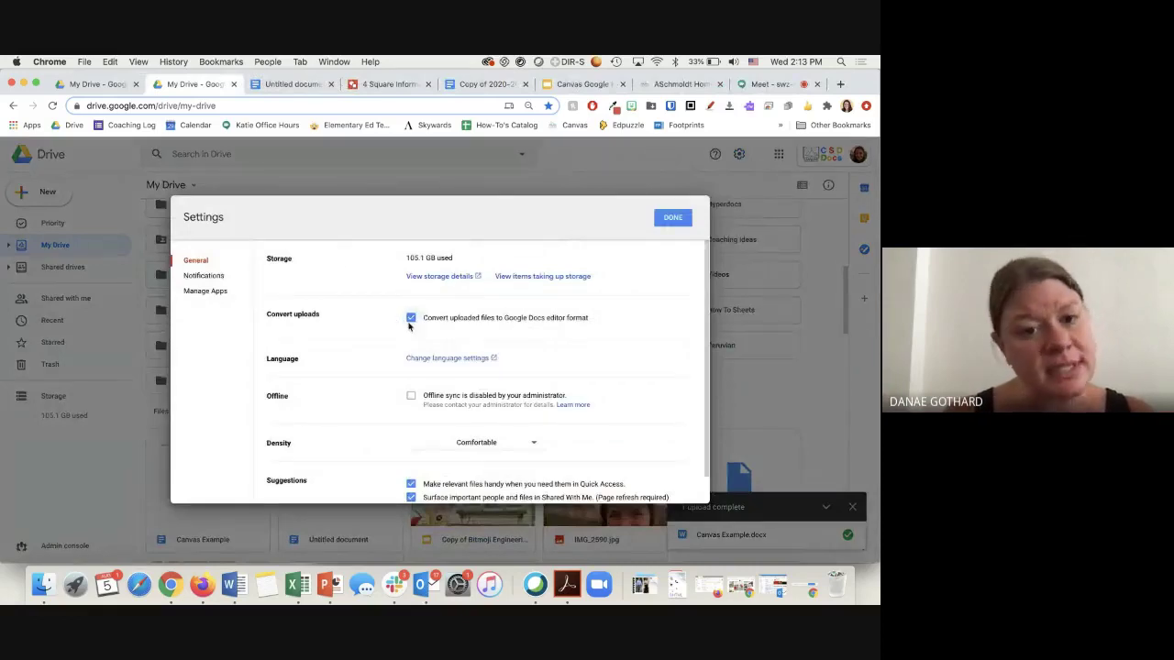
click(674, 223)
Check which apps can open the Canvas Example file in My Drive, and dismiss the upload notification
scroll(393, 375, down, 2)
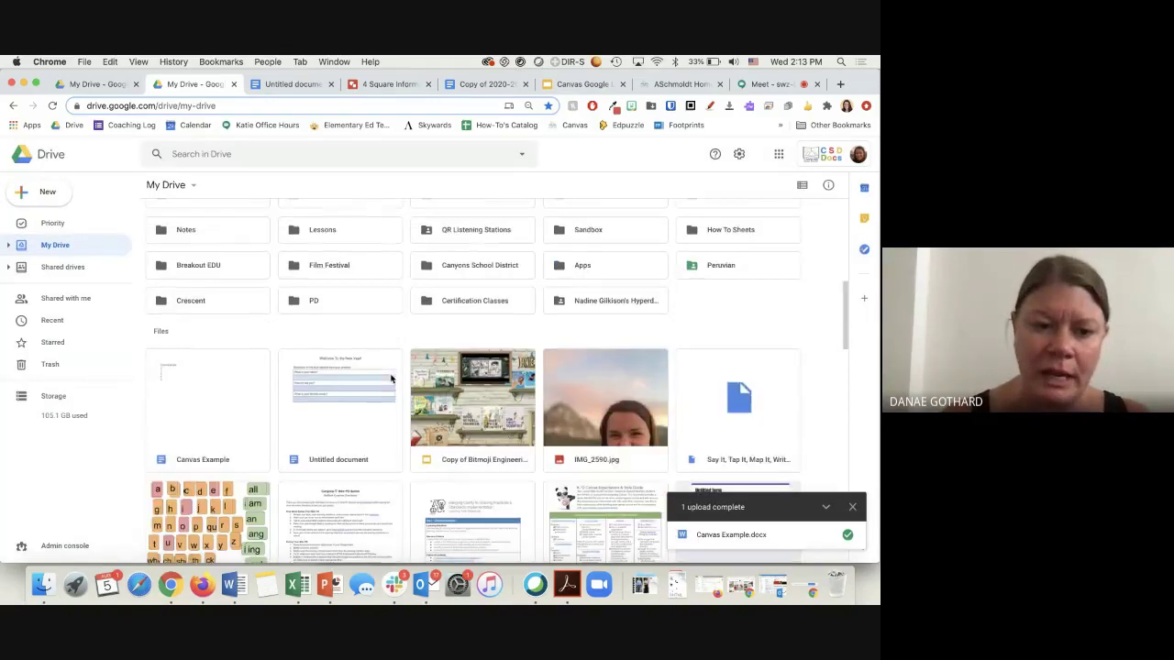
right_click(191, 407)
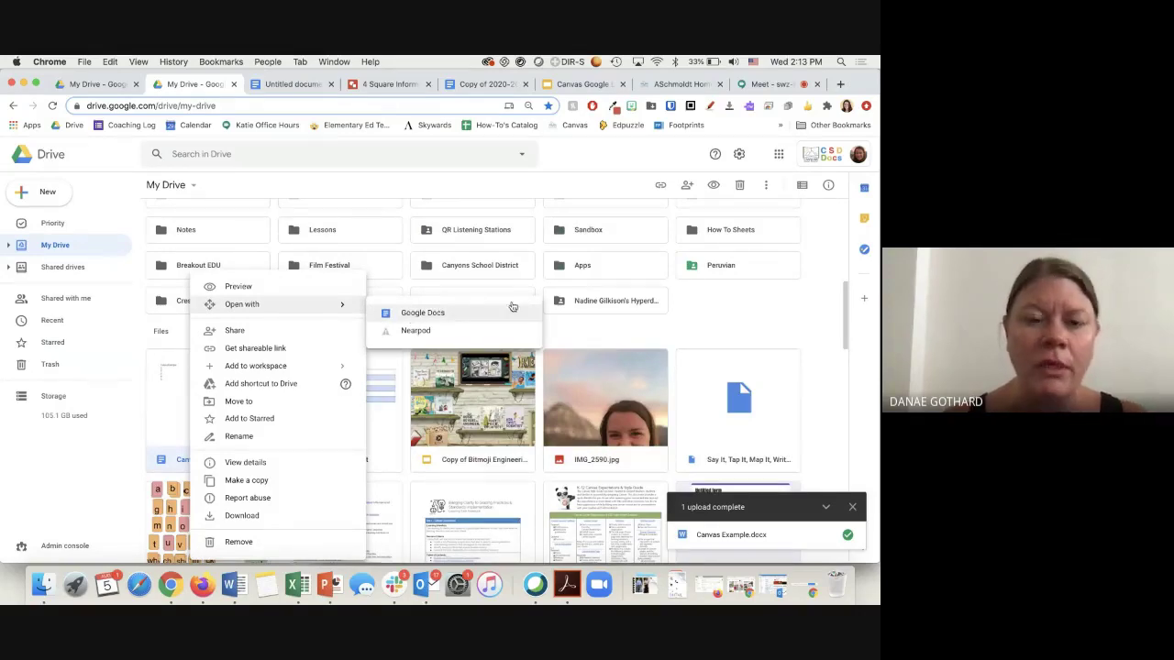
click(853, 506)
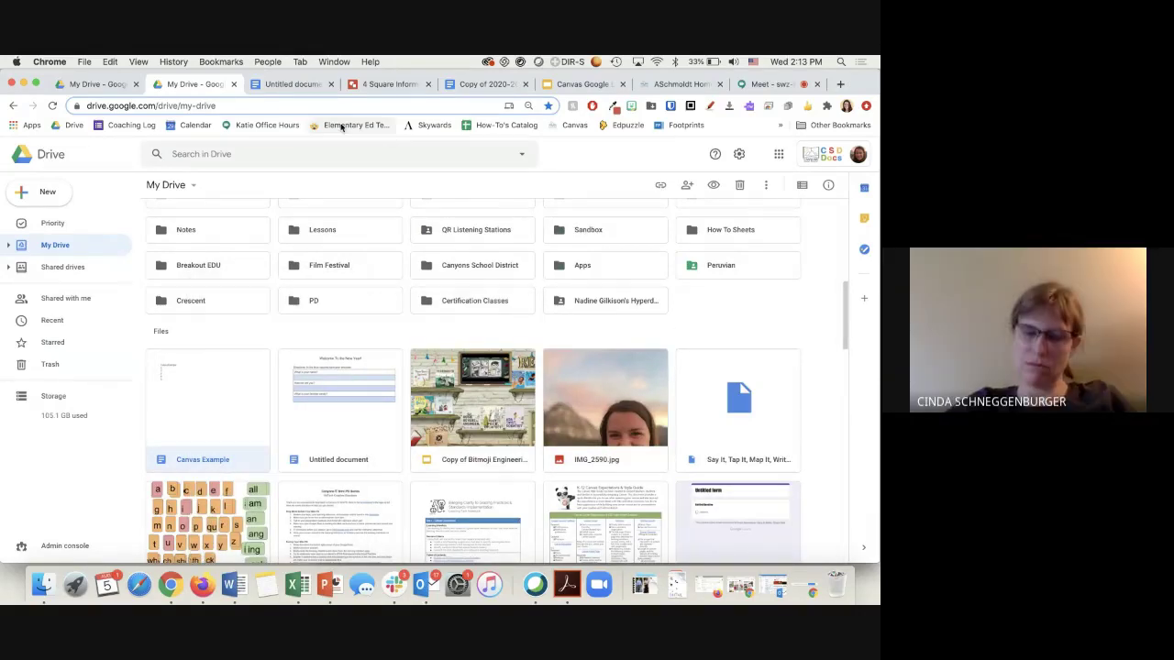
scroll(373, 267, up, 1)
scroll(373, 267, up, 3)
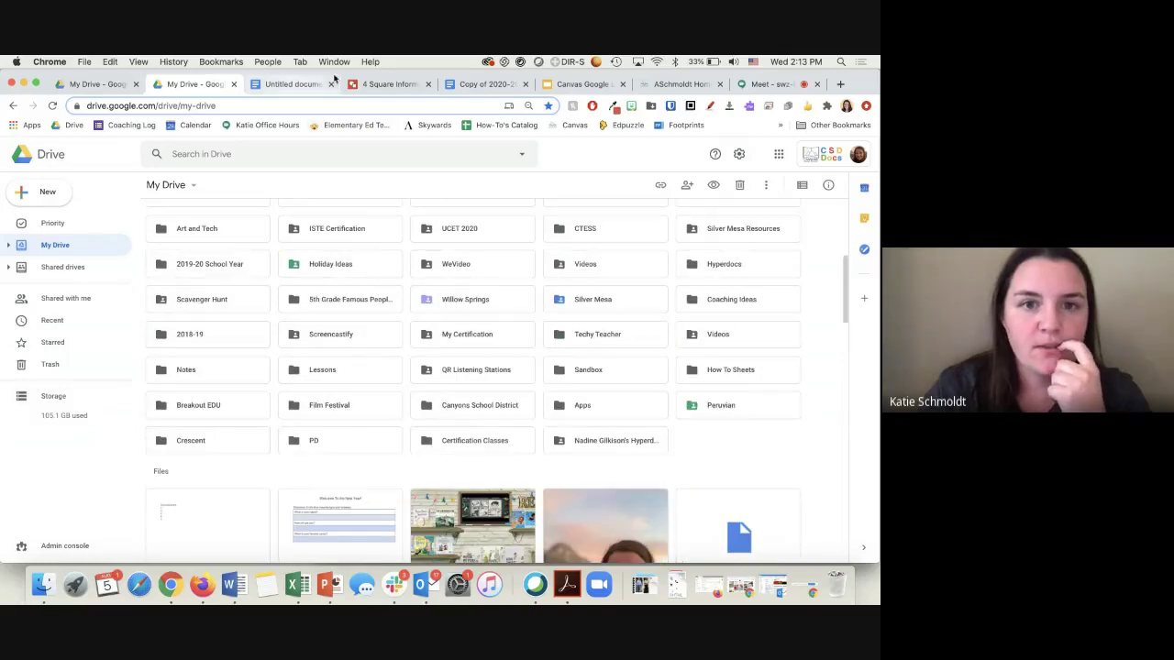
click(561, 84)
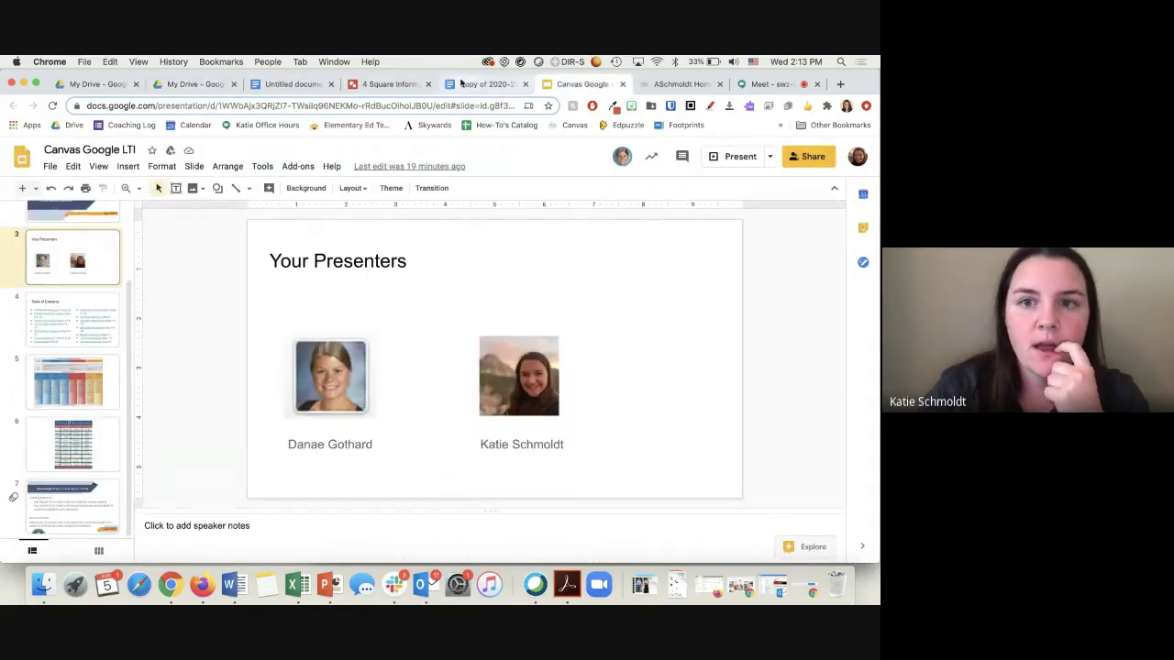
click(486, 84)
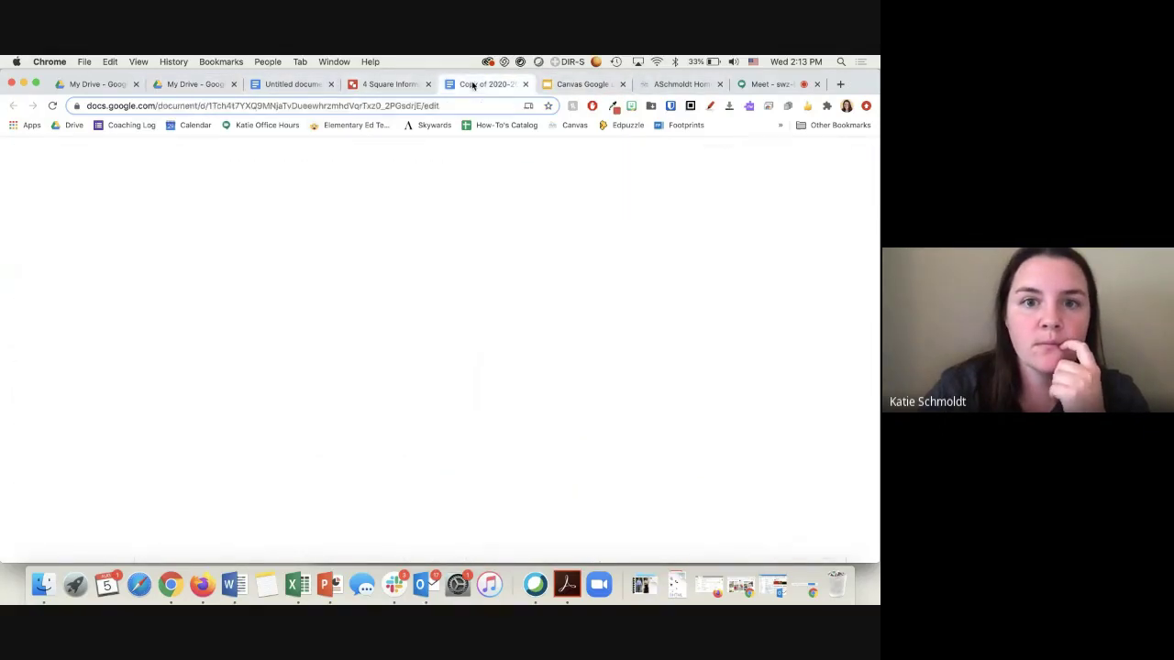
click(249, 83)
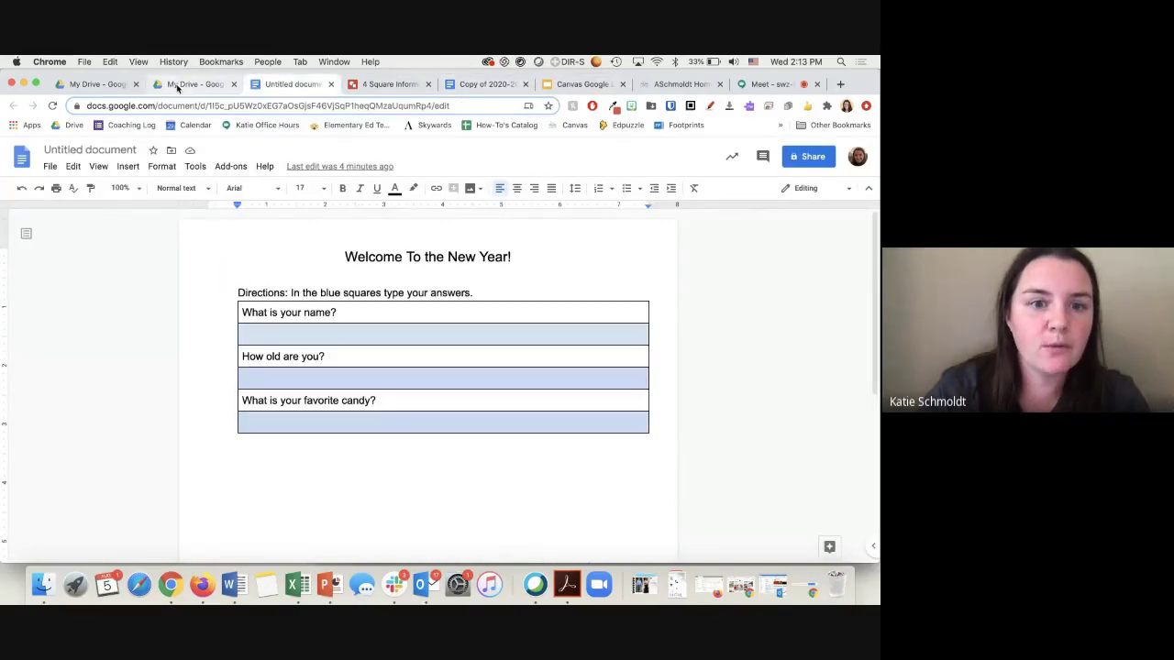
click(196, 84)
click(250, 83)
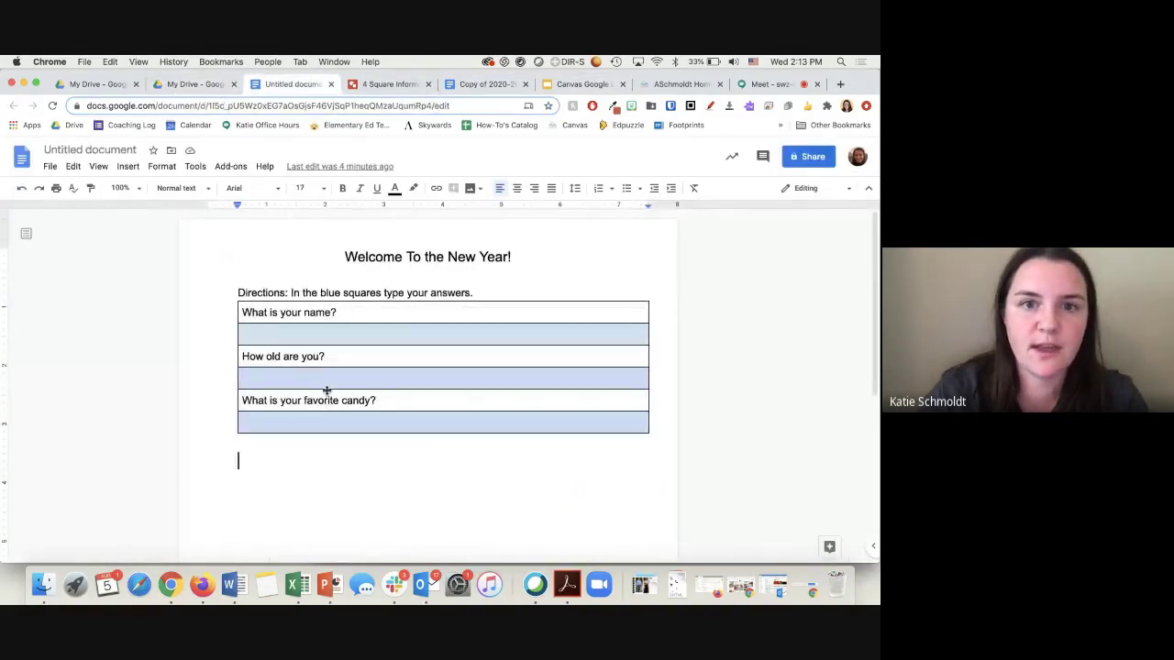
Review the style guide checklist and the detailed course guidelines in the Copy of 2020-2021 Canvas Expectations document
click(479, 84)
scroll(358, 315, down, 3)
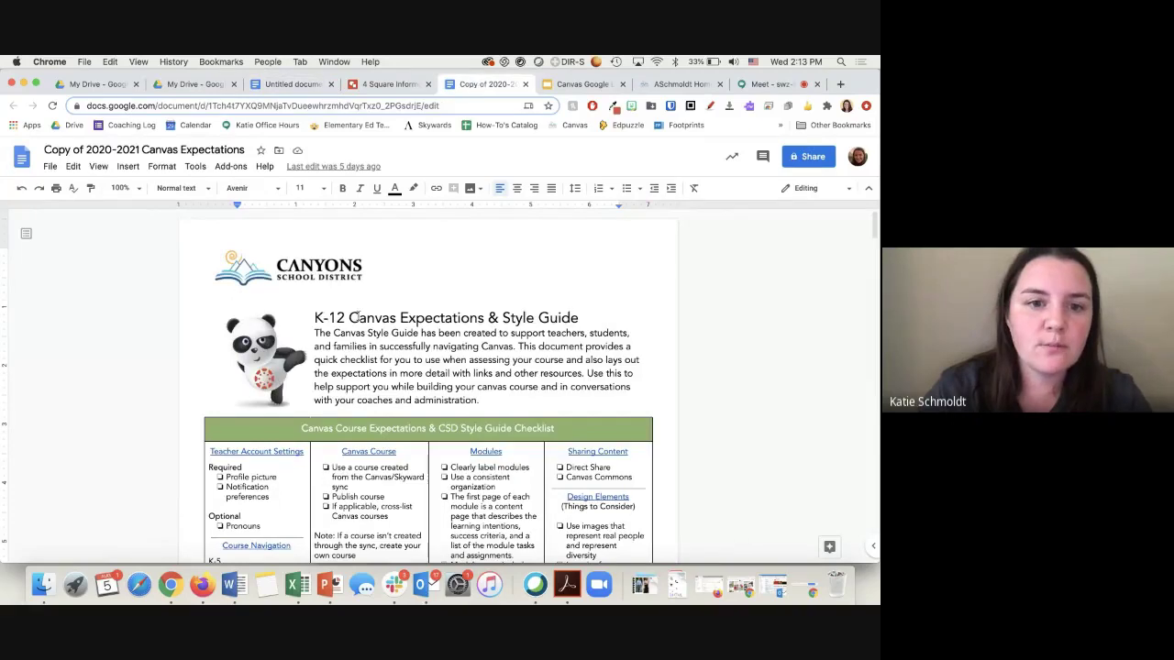
scroll(358, 315, up, 3)
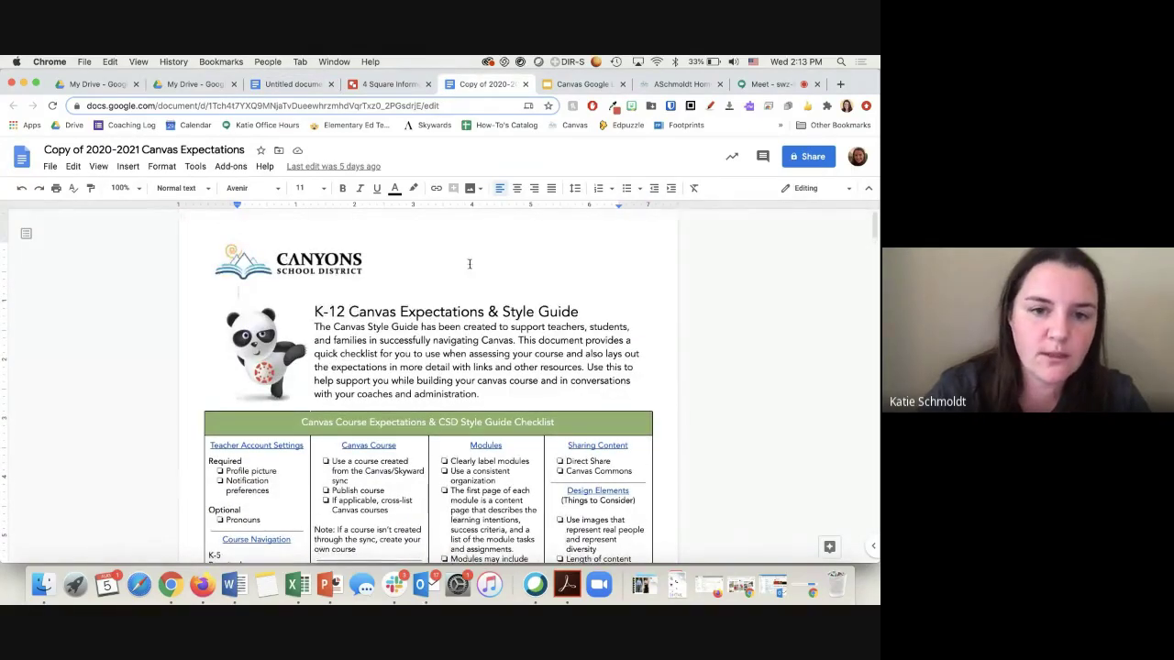
scroll(421, 269, down, 3)
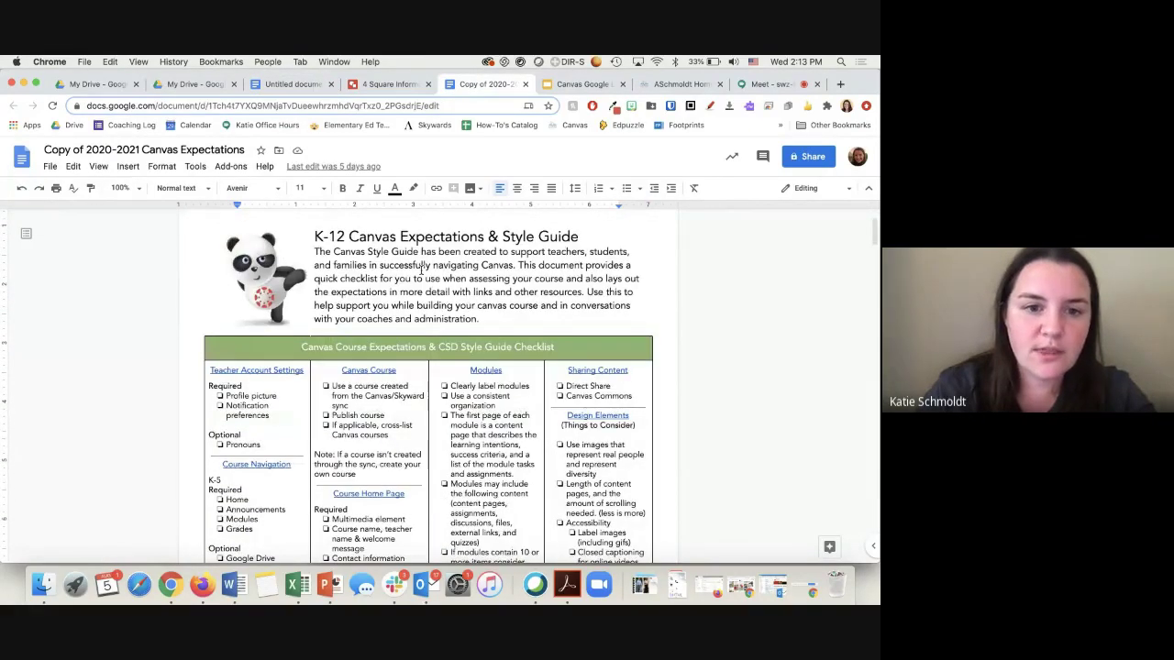
scroll(421, 269, down, 3)
click(599, 267)
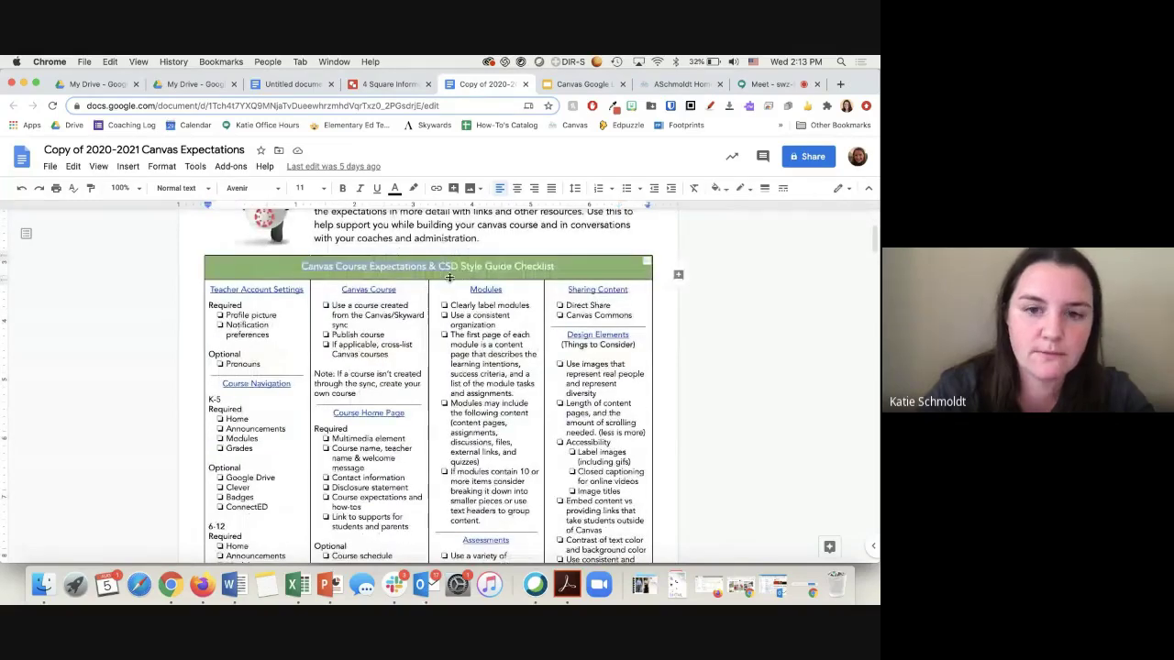
scroll(494, 456, down, 10)
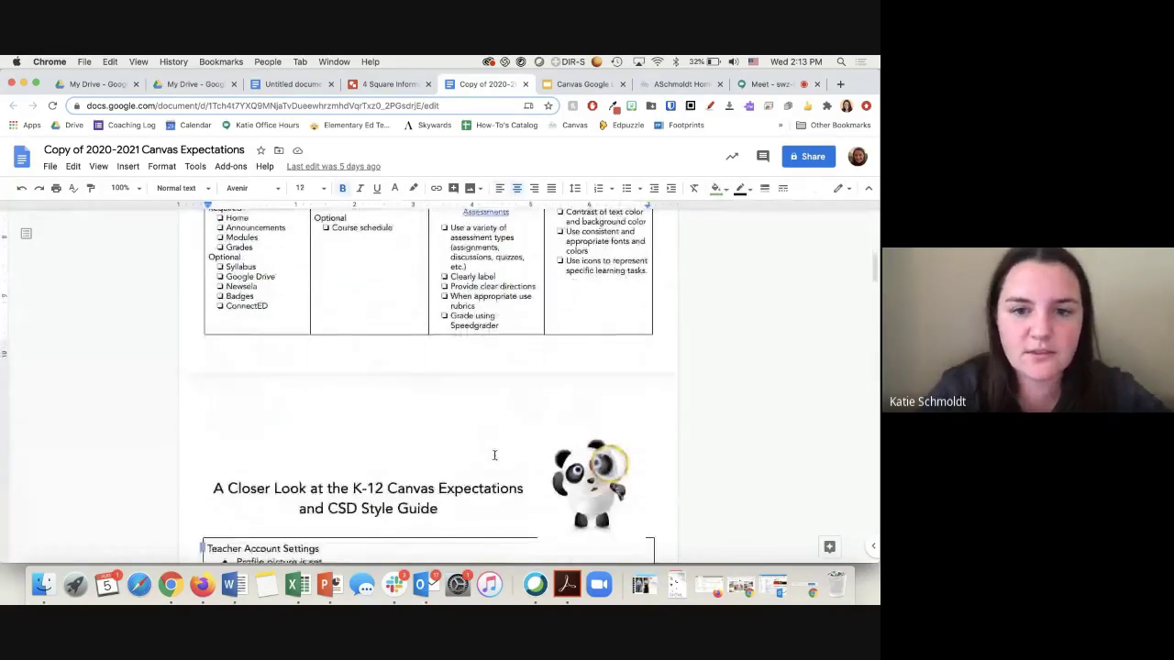
scroll(494, 455, up, 14)
scroll(494, 456, down, 12)
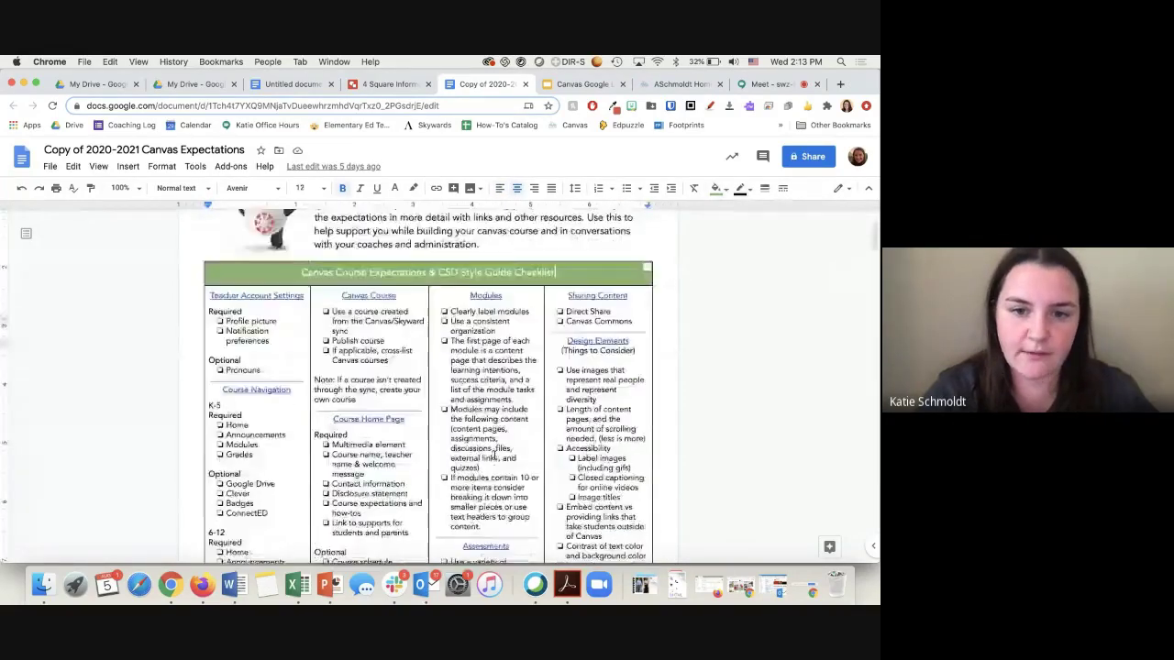
scroll(494, 456, down, 10)
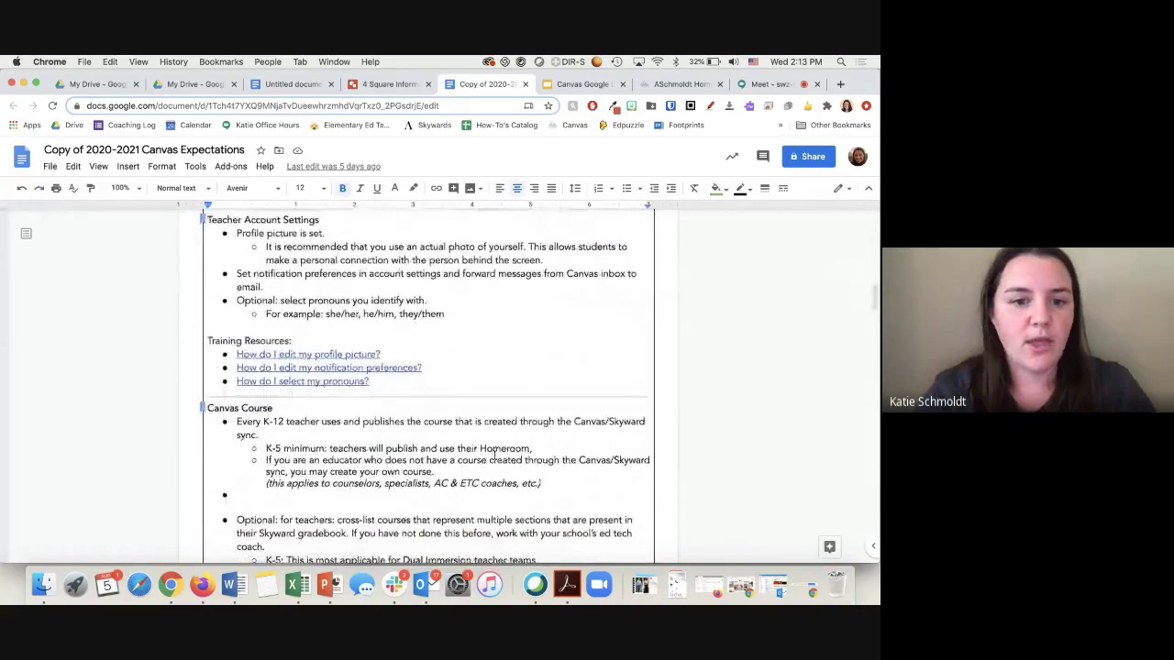
scroll(495, 453, up, 20)
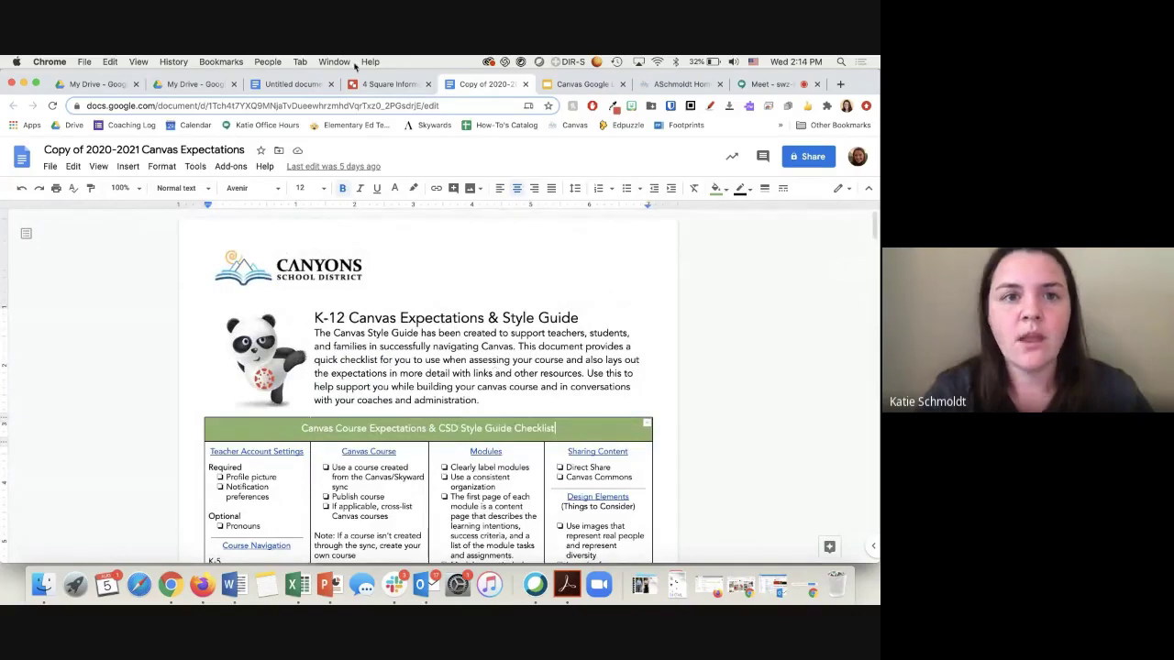
Return to My Drive, examine the Convert uploads option in the Drive settings, and go back to the Canvas Example file
click(192, 83)
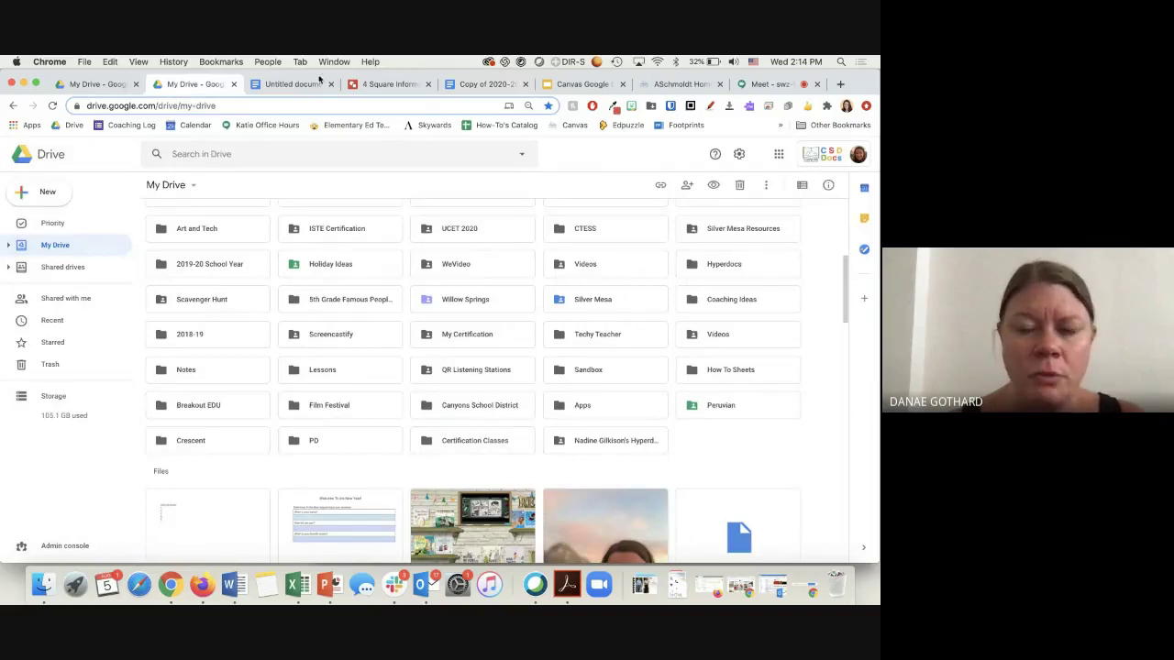
scroll(342, 251, up, 5)
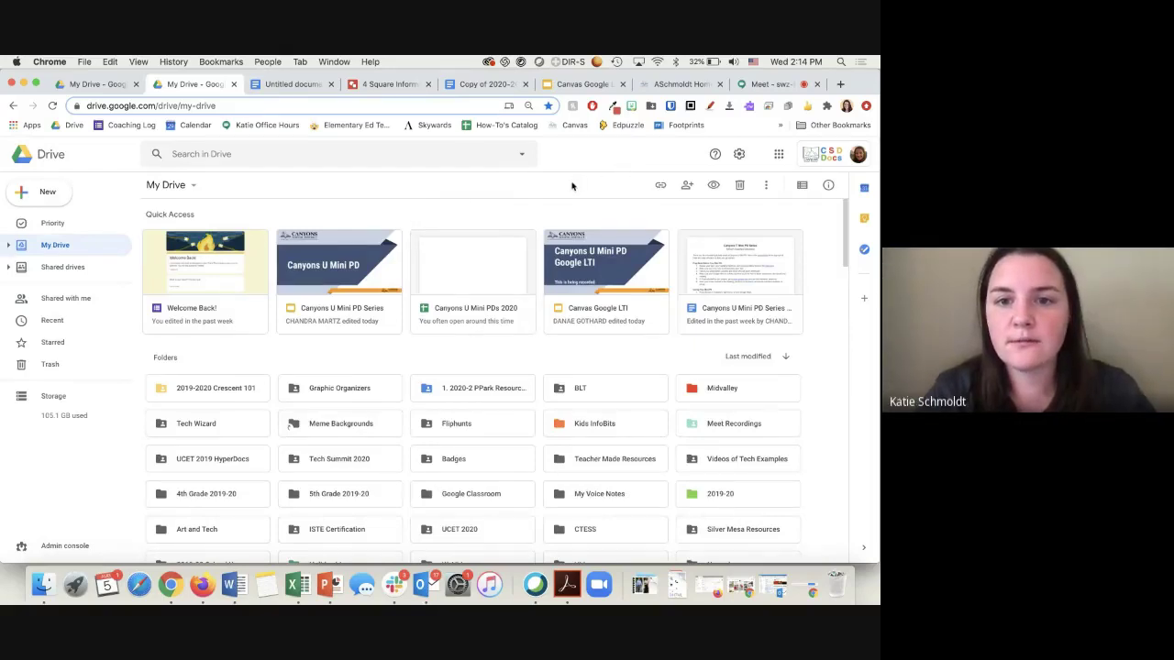
click(741, 158)
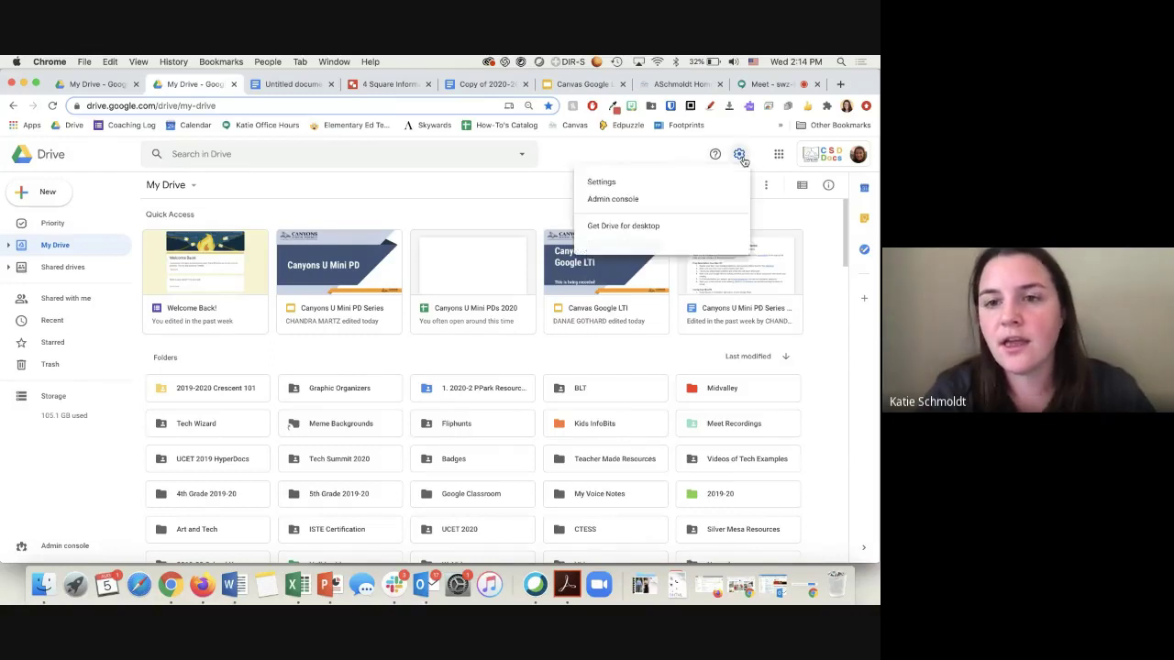
click(615, 185)
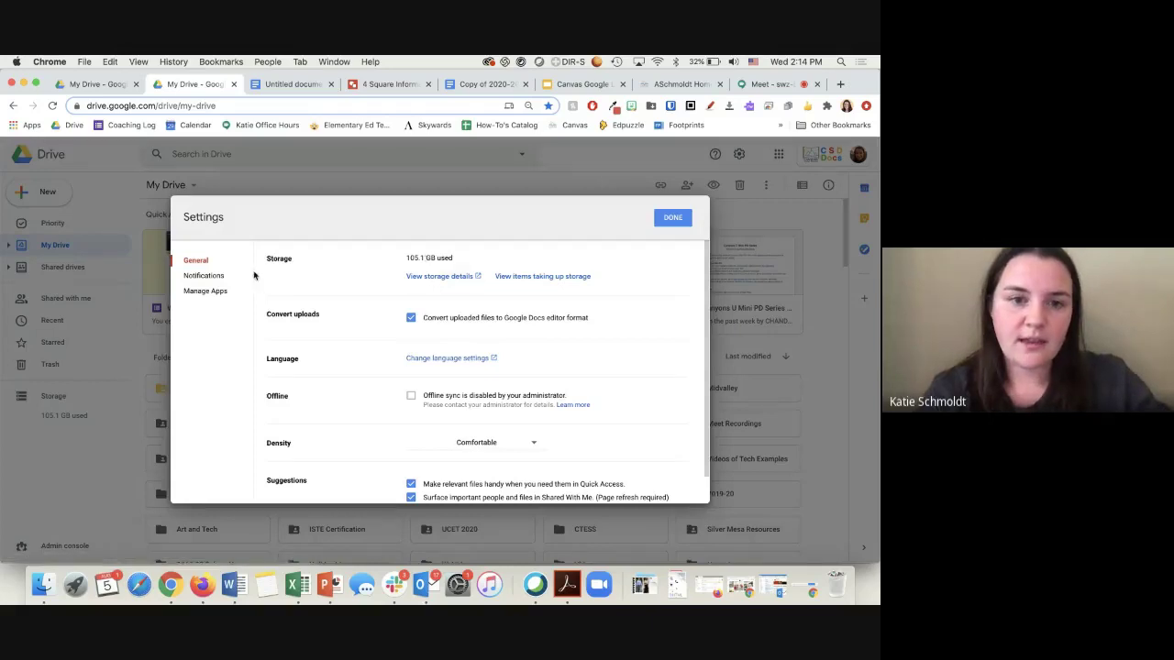
drag(267, 317, 324, 318)
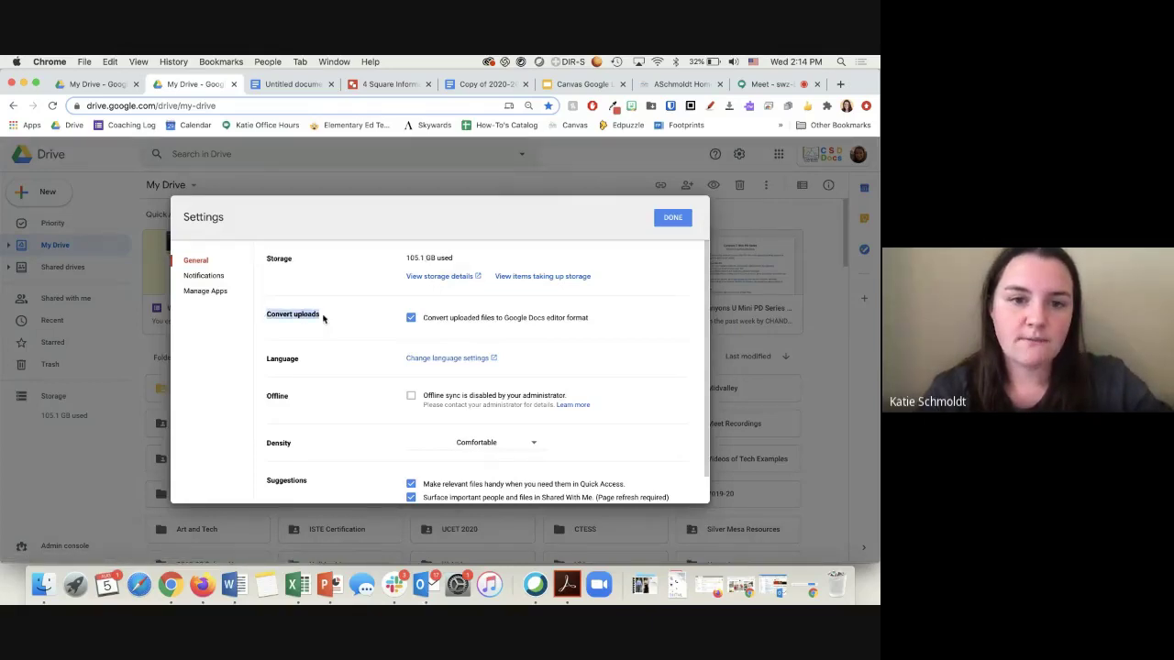
click(331, 319)
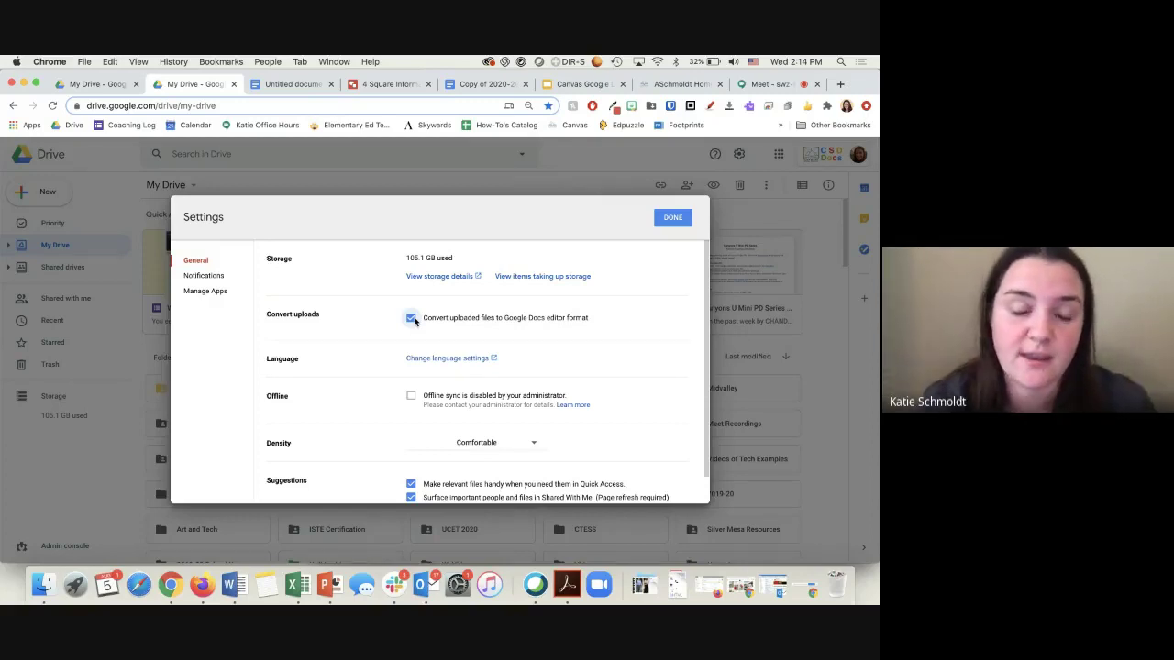
click(672, 217)
scroll(552, 315, down, 5)
scroll(552, 315, up, 1)
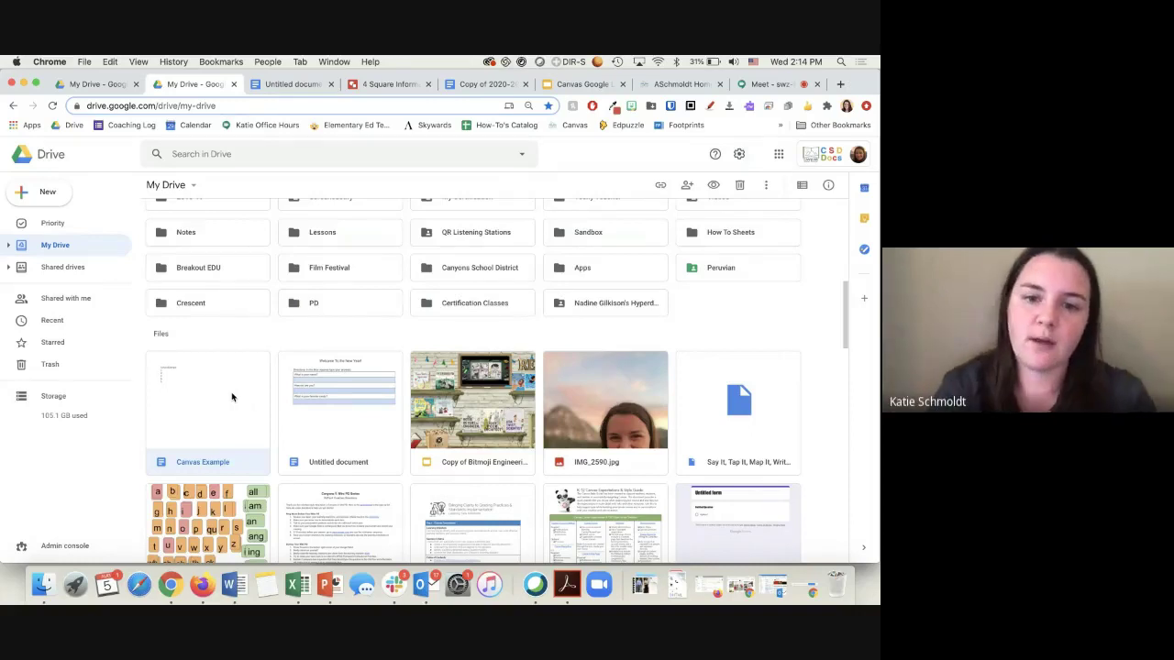
scroll(232, 397, up, 1)
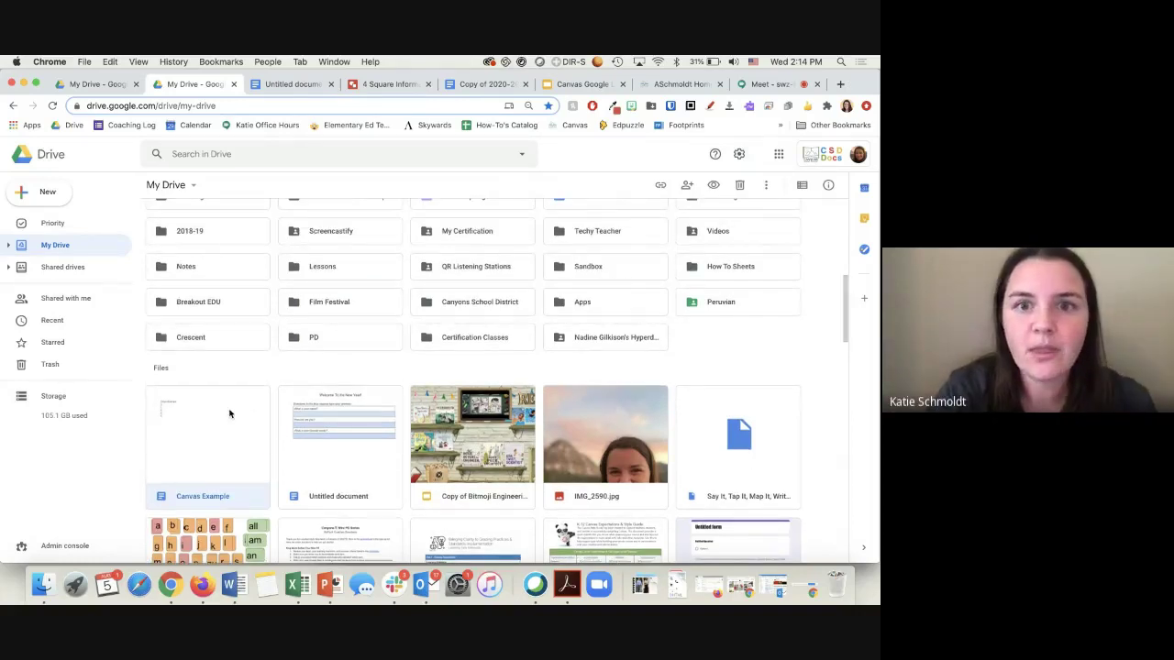
Create a blank Google Slides presentation and set its page size to a custom 11 x 8.5 inches
click(41, 195)
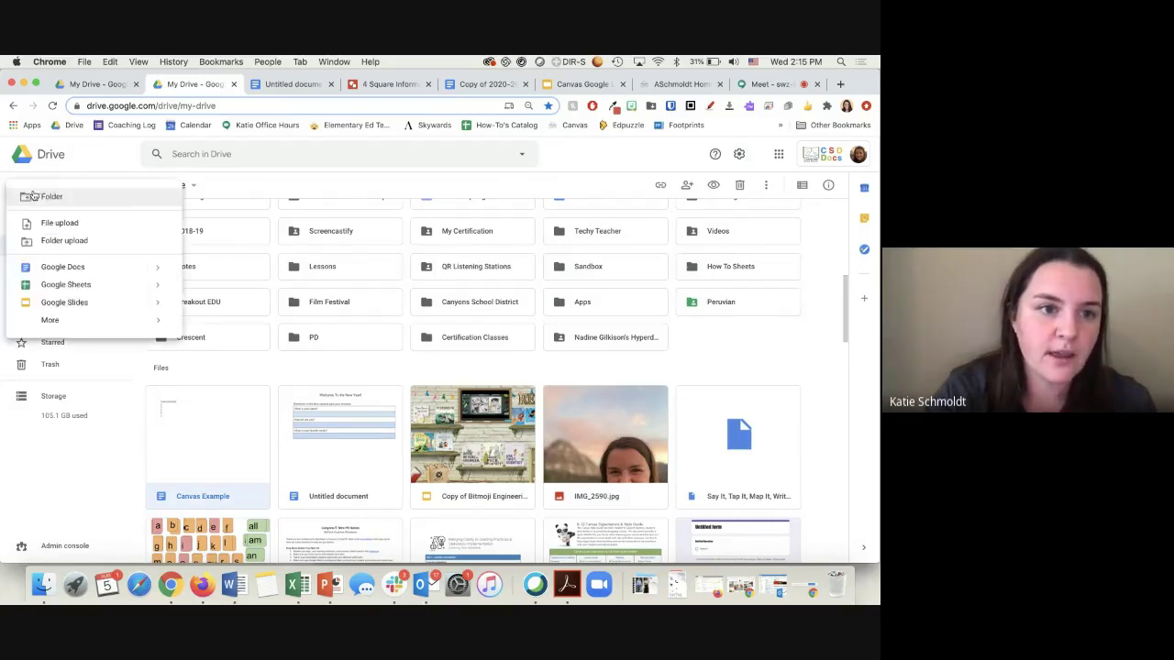
click(48, 306)
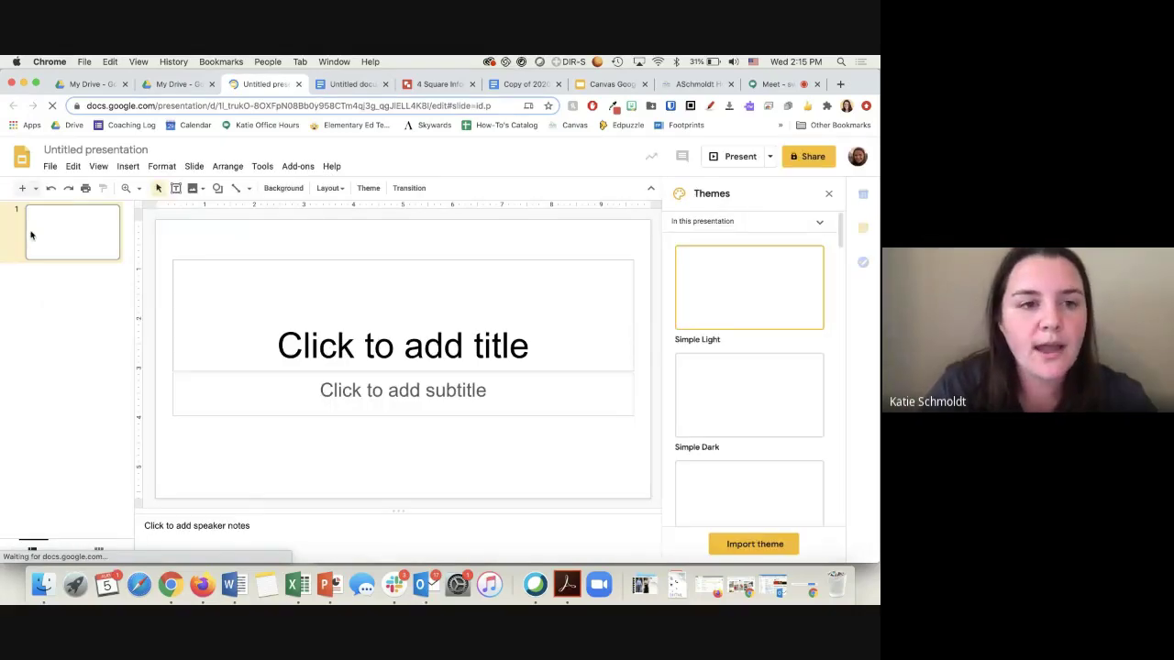
click(50, 166)
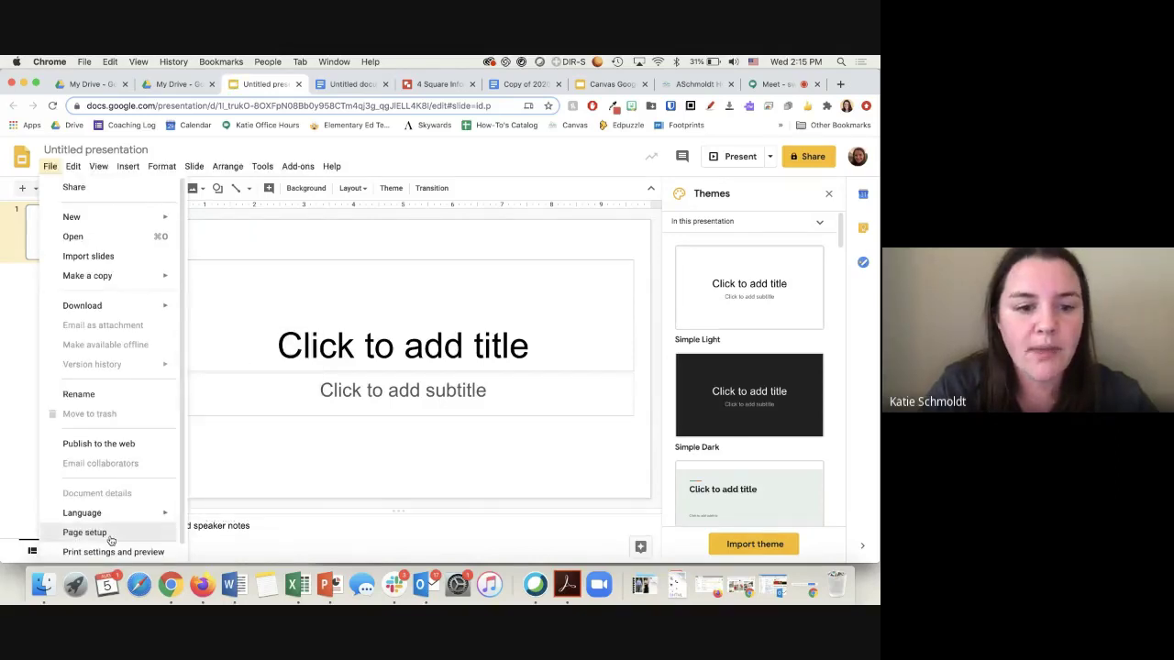
click(110, 541)
click(357, 338)
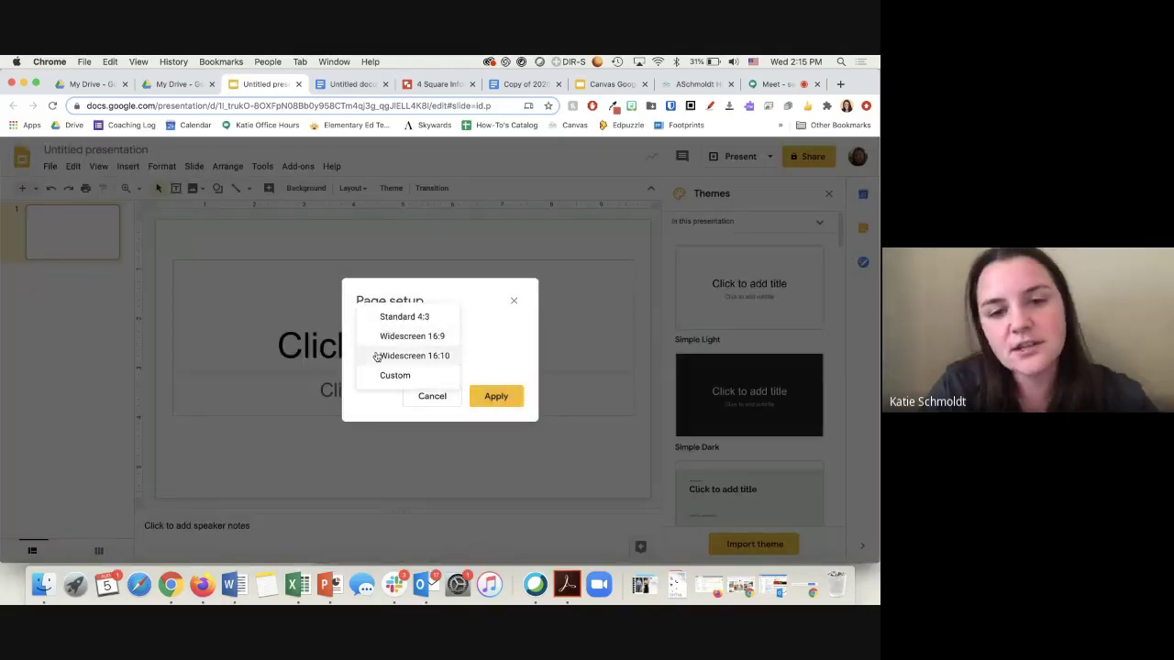
click(400, 376)
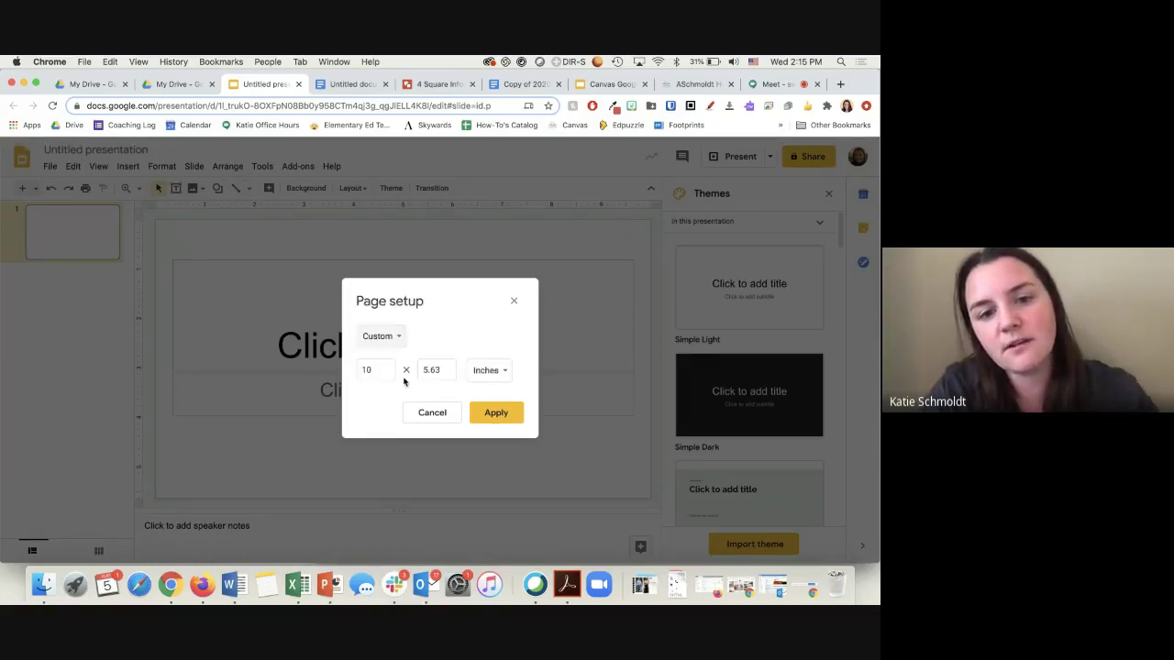
click(379, 373)
text(11)
key(Tab)
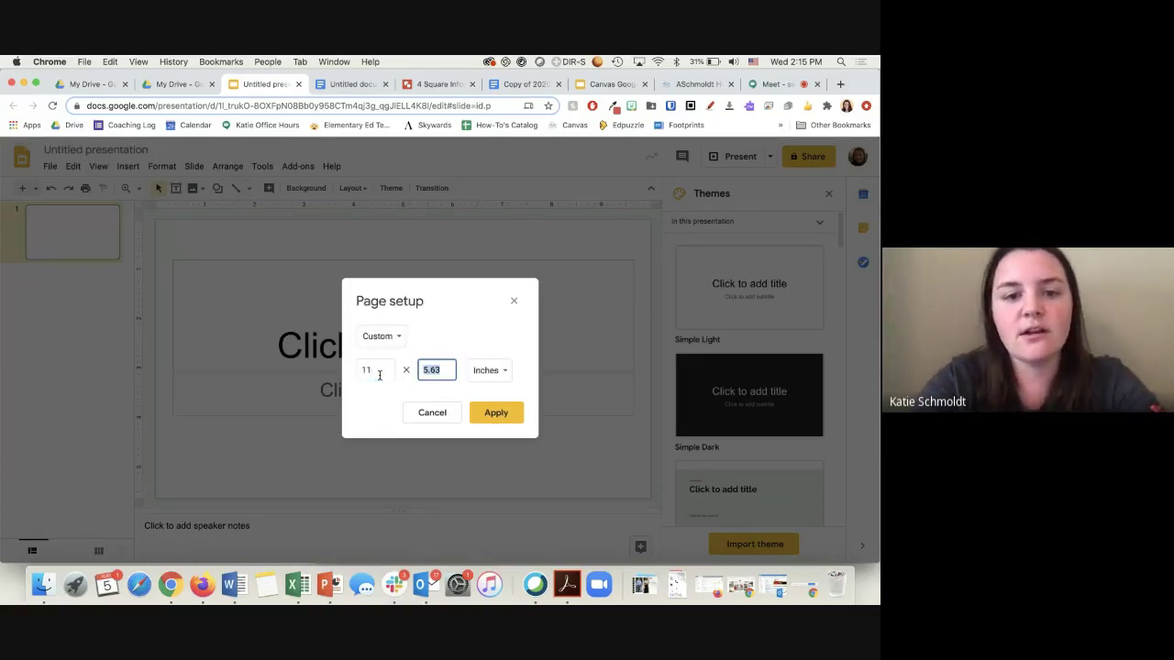
text(8.5)
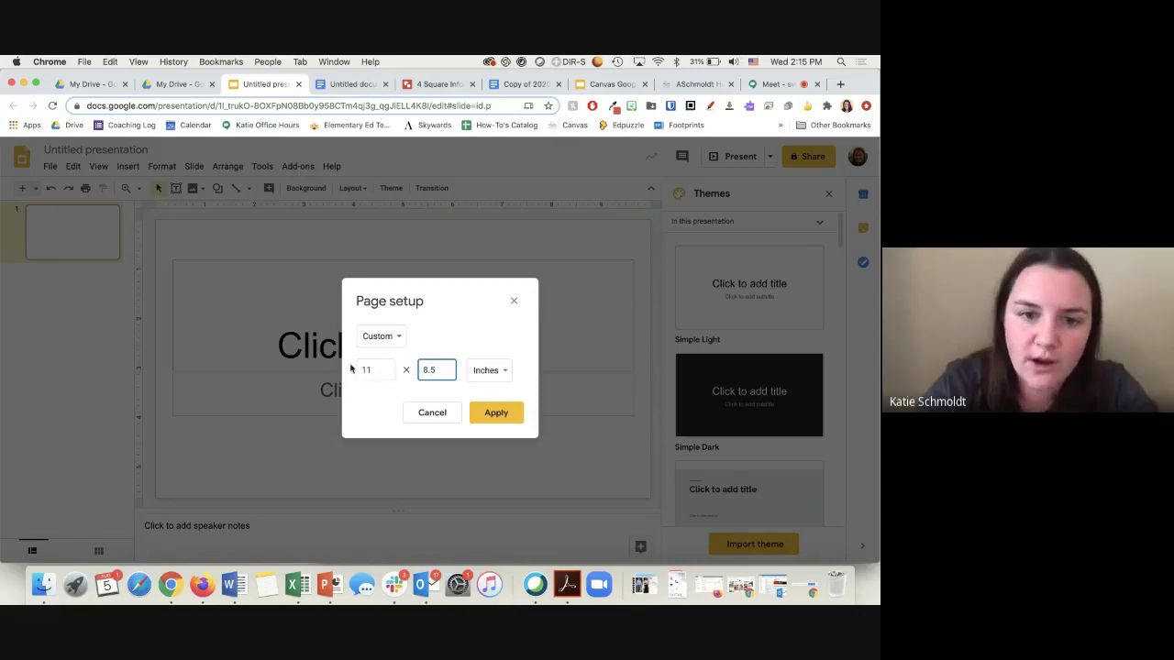
click(496, 413)
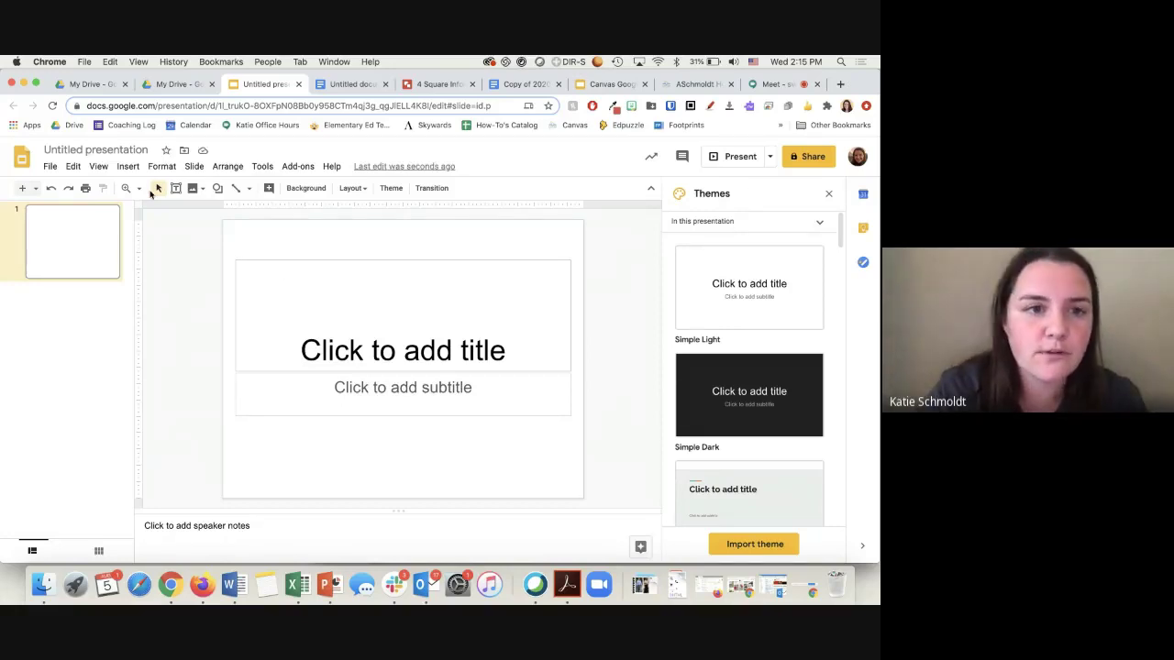
Delete the title and subtitle placeholders from the first slide so that it is blank
click(50, 166)
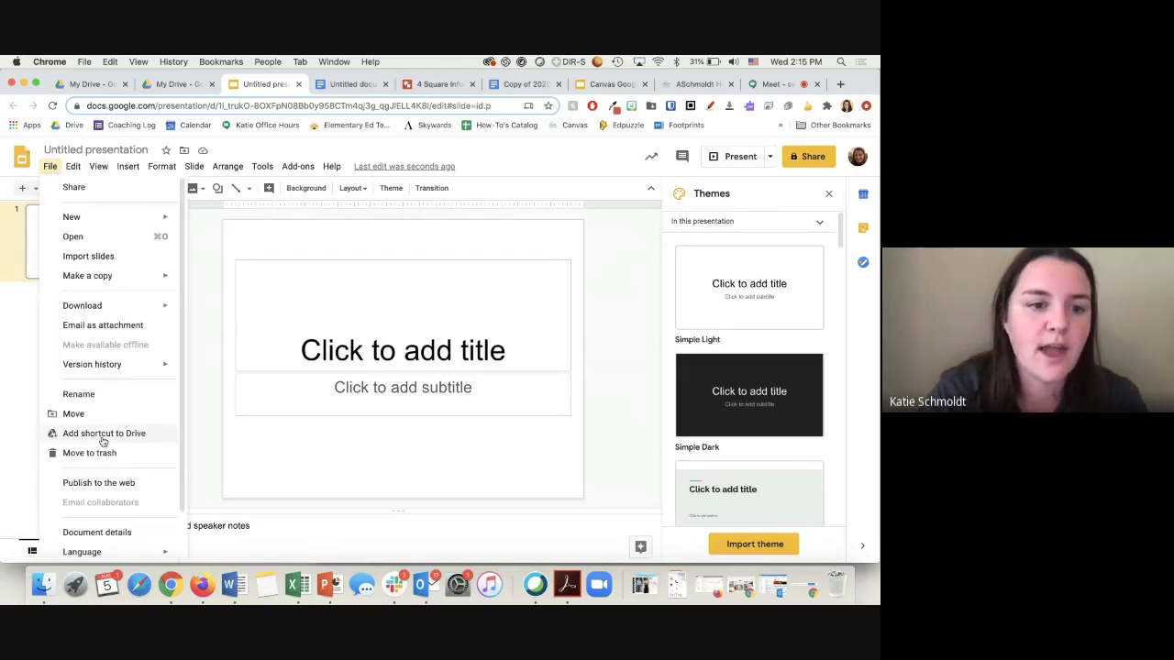
scroll(103, 443, down, 1)
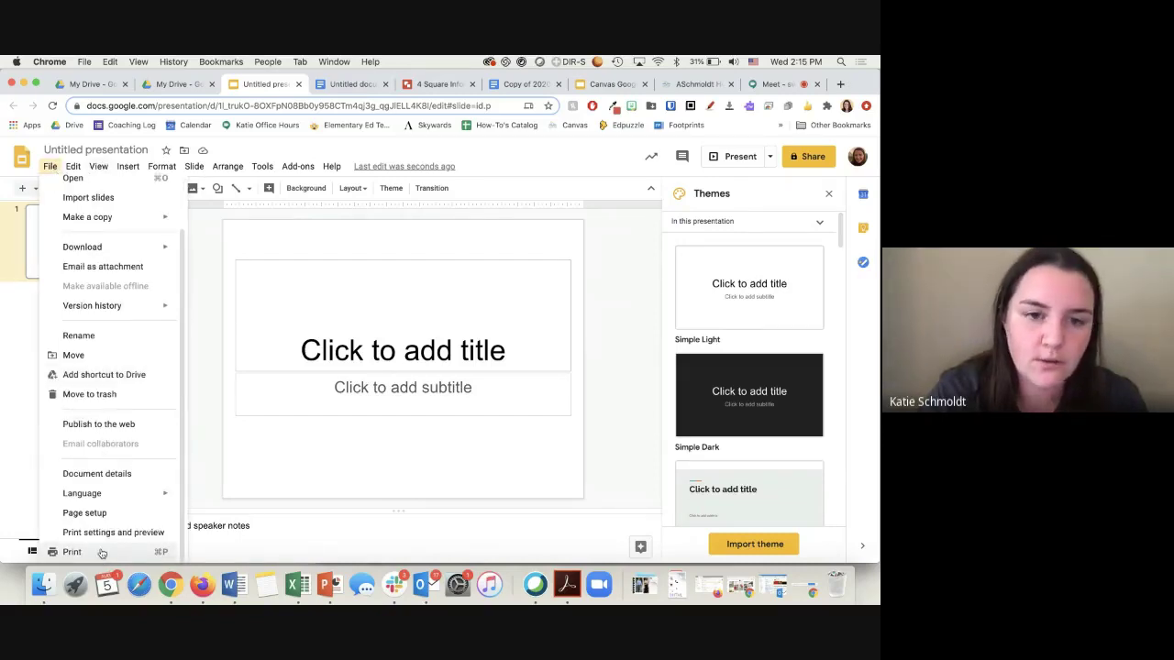
click(310, 228)
drag(224, 231, 404, 435)
key(Delete)
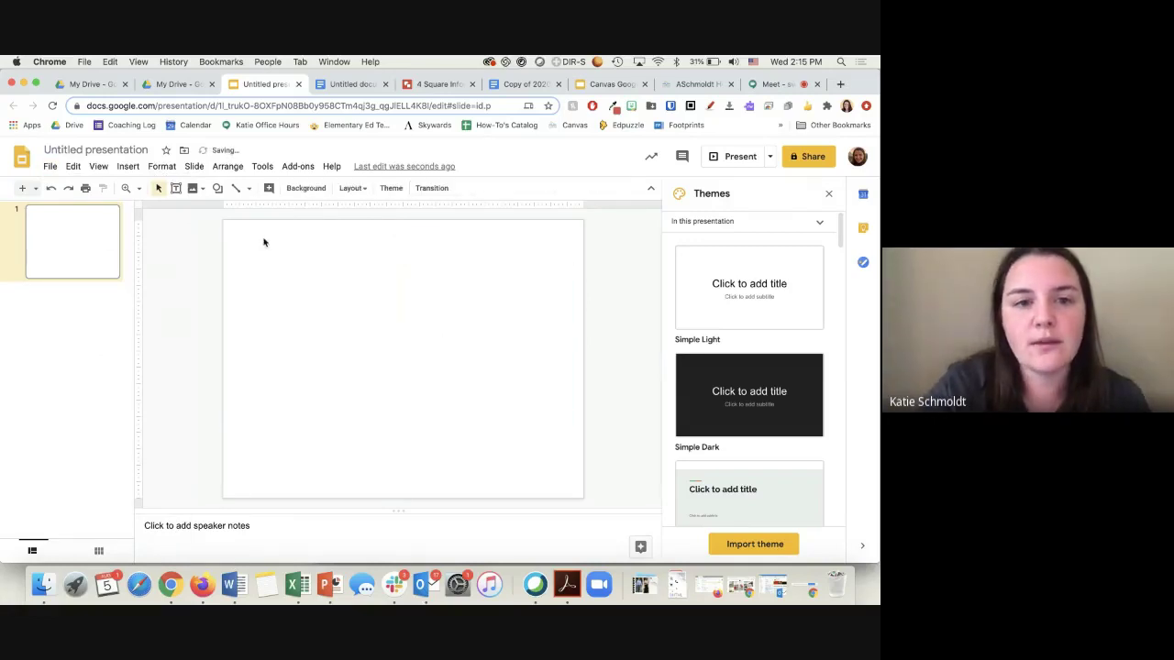
Search Google Images for "diagram of the water cycle" to use as the slide's background image
click(306, 188)
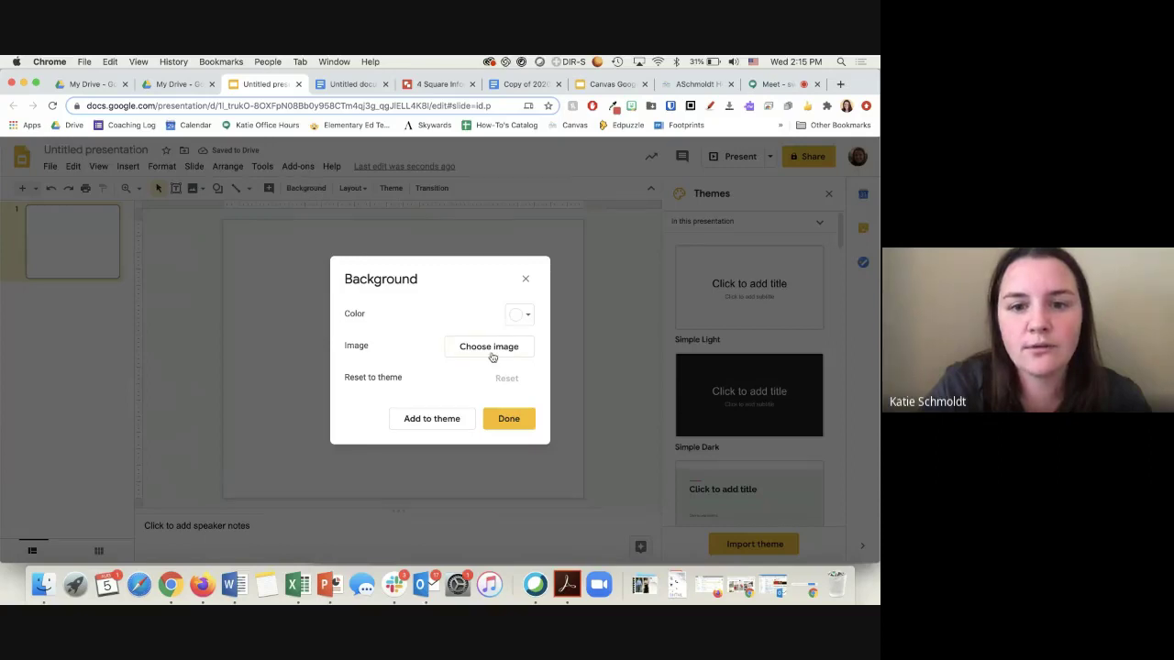
click(491, 348)
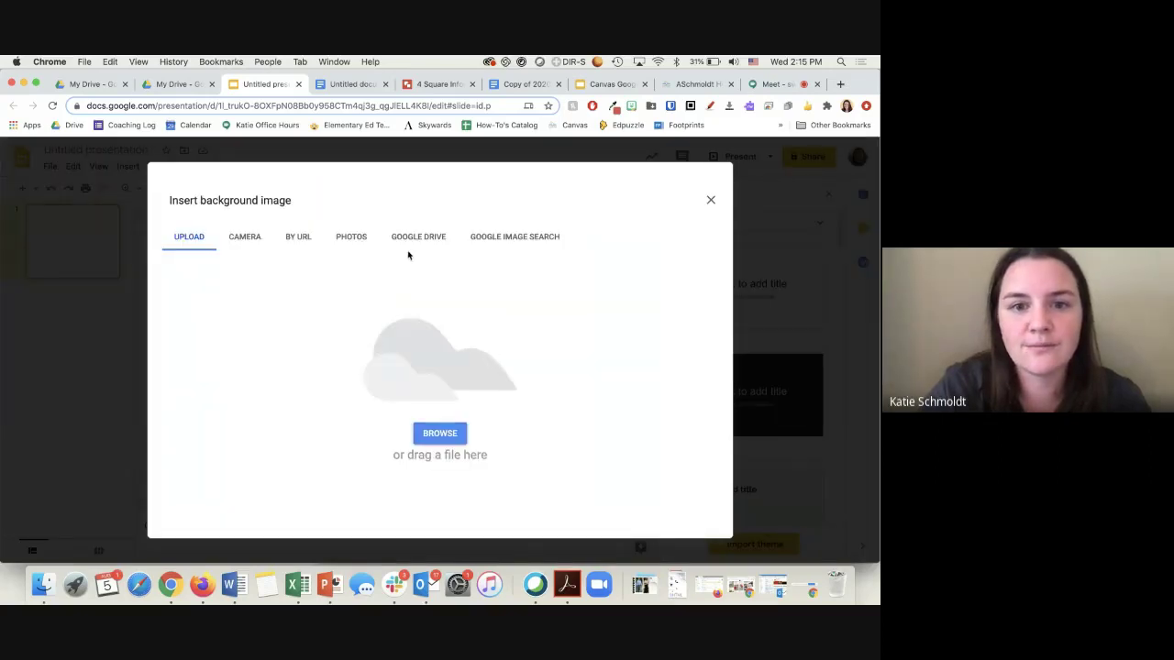
click(487, 240)
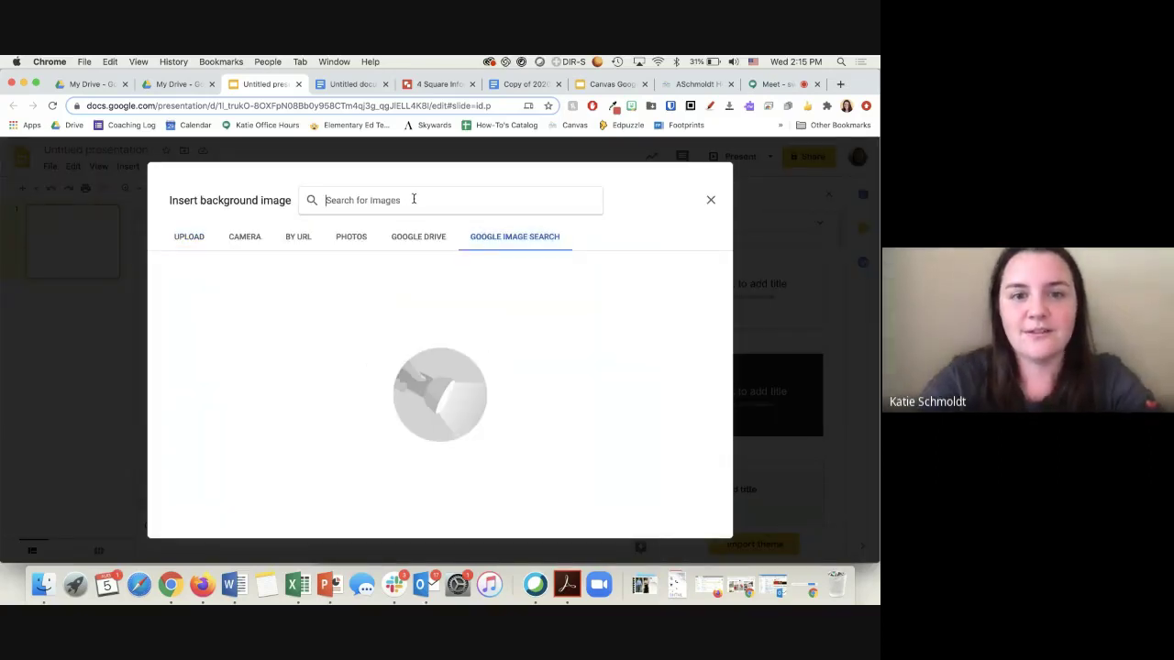
text(diagram of the )
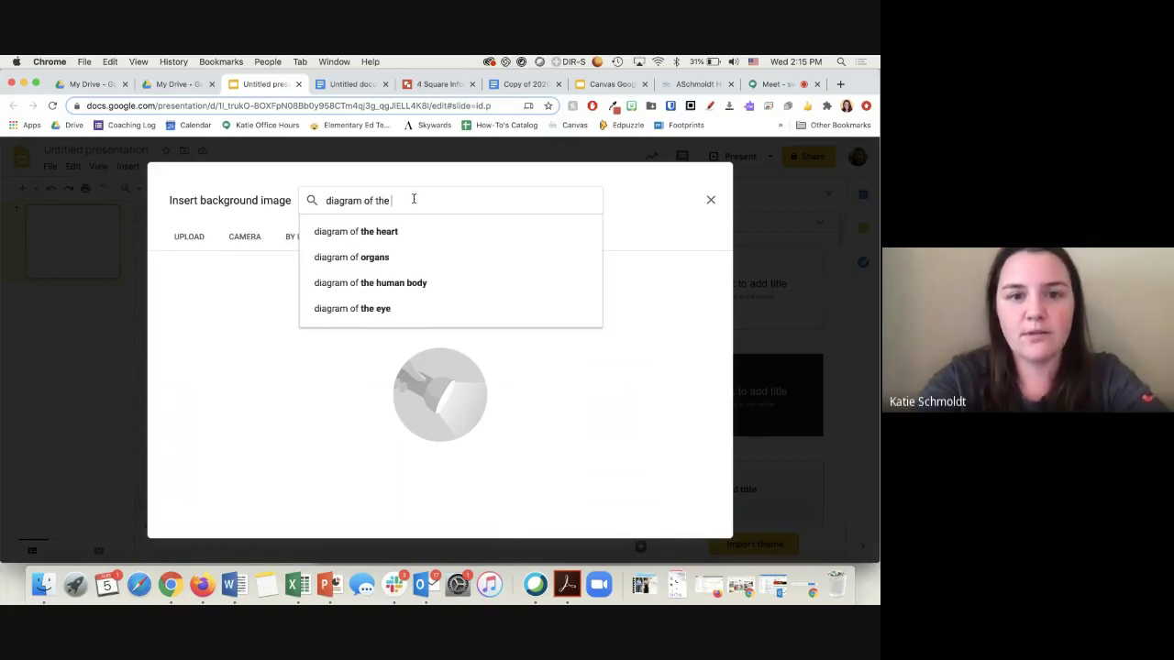
text(water cycle)
key(Return)
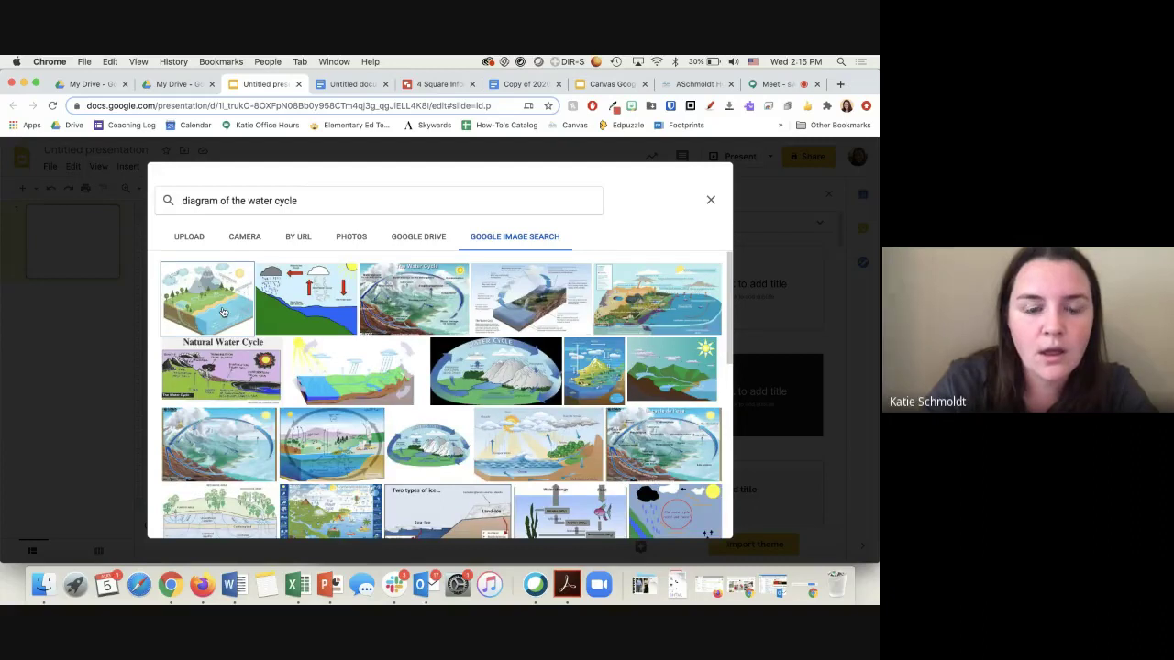
Refine the image search to "blank diagram of the water cycle" and apply the first result as the slide background
click(184, 201)
text(blank)
key(Return)
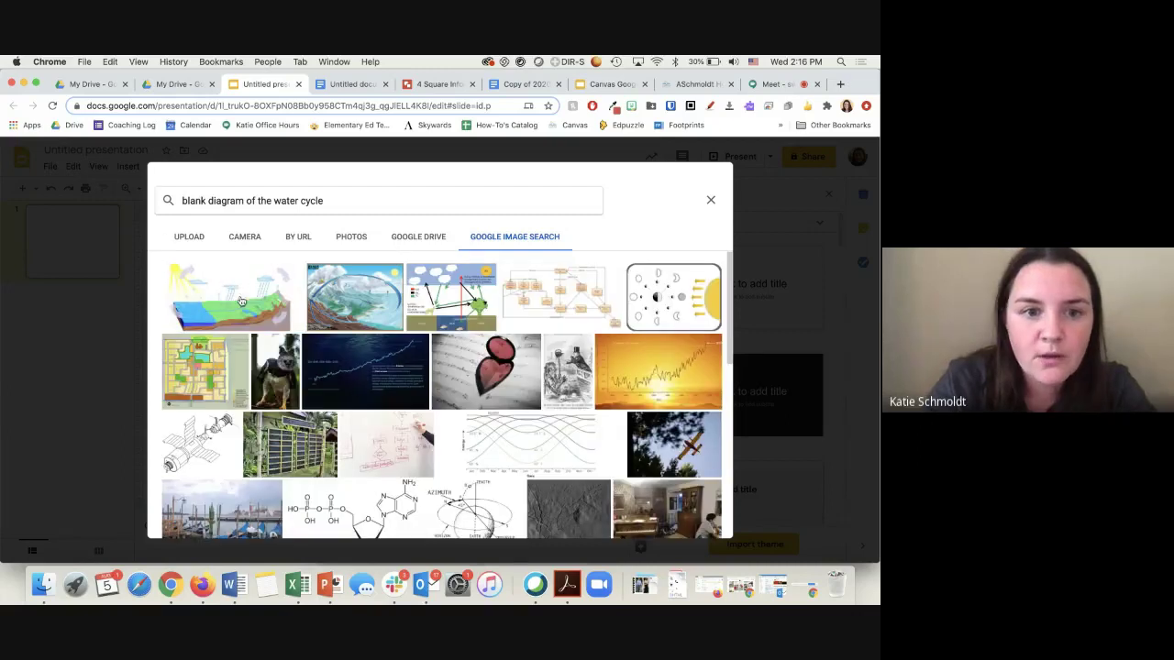
click(242, 301)
click(699, 524)
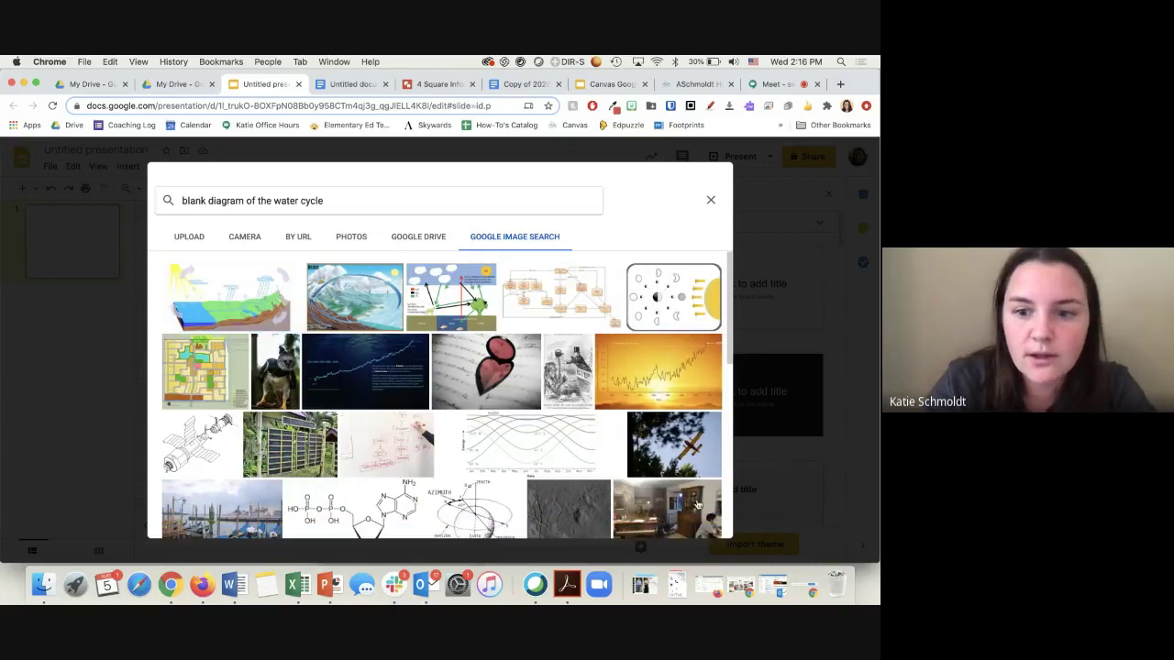
click(265, 305)
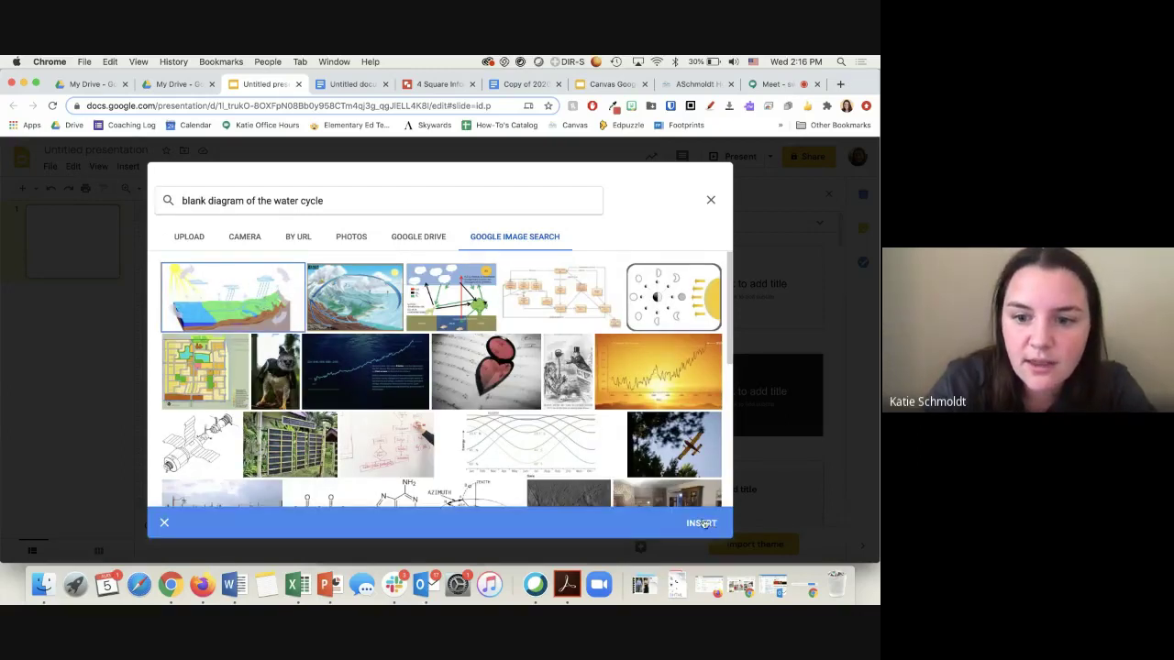
click(703, 523)
click(498, 422)
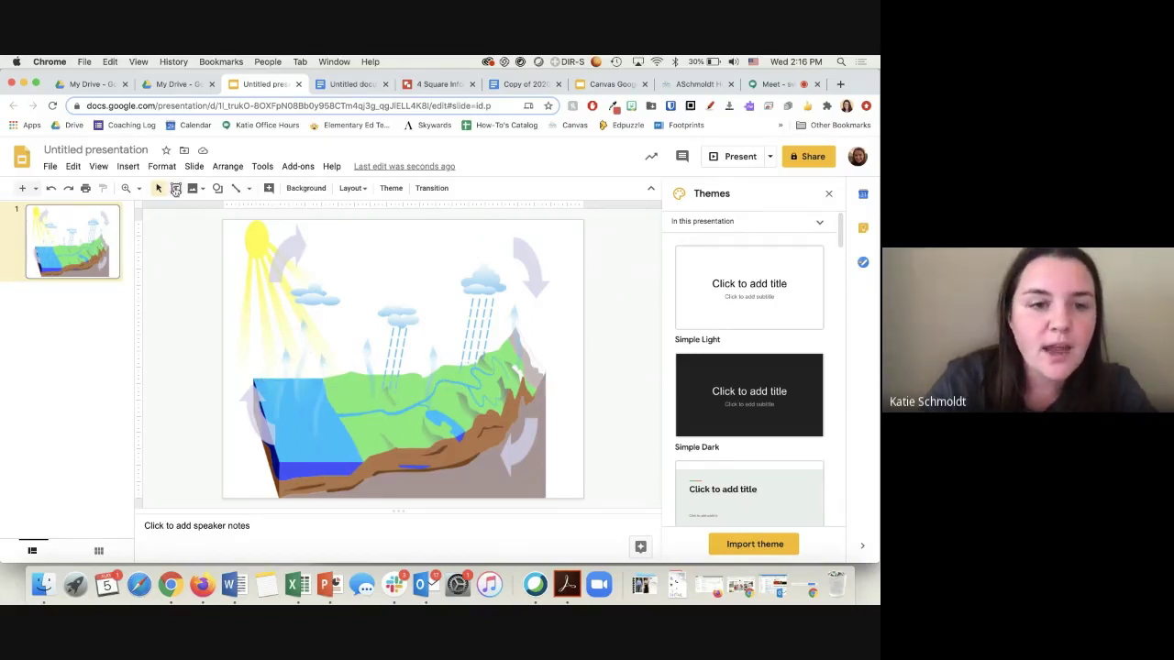
Draw a text box beside the curved arrow near the sun and fill it with light green
click(175, 189)
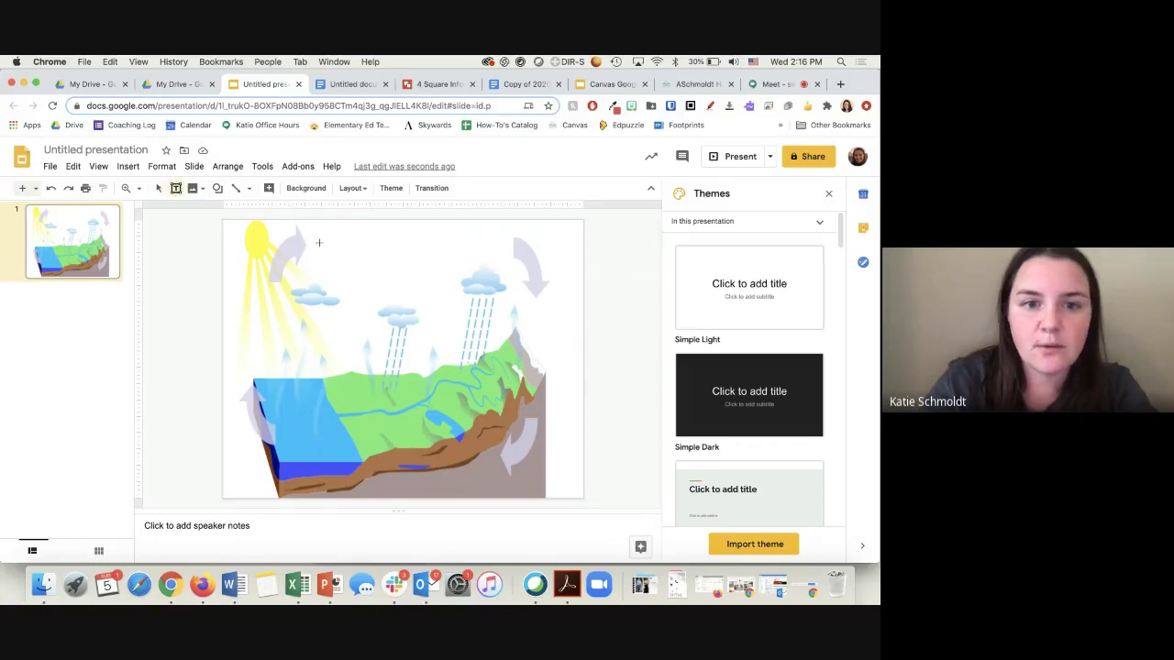
drag(311, 232, 403, 271)
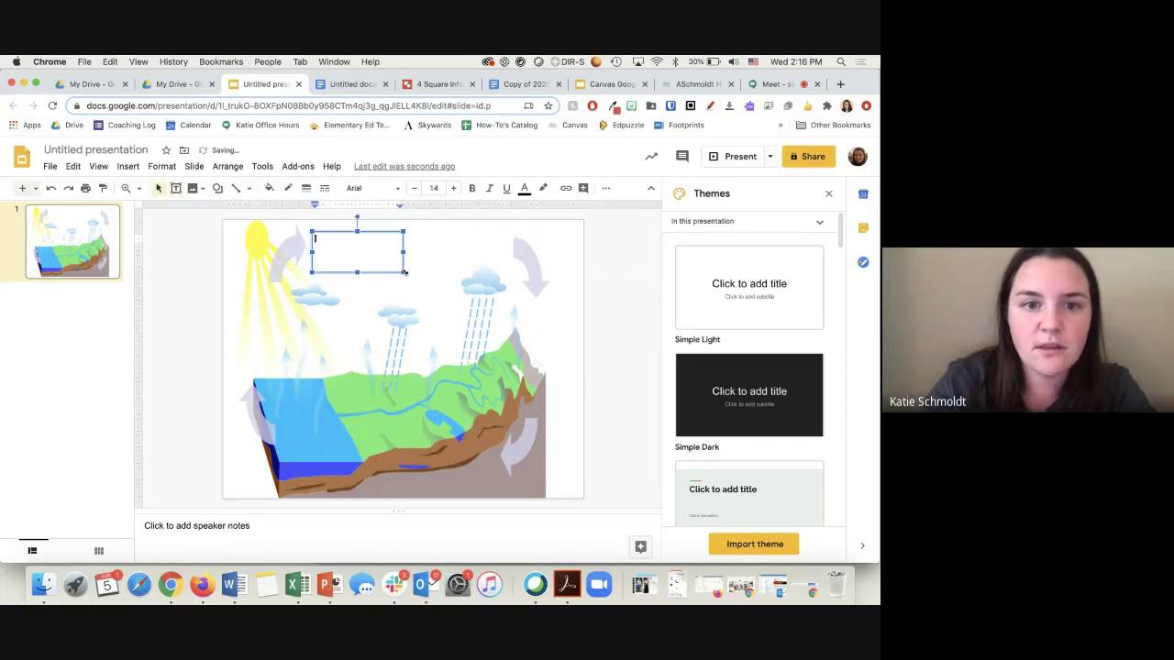
click(270, 189)
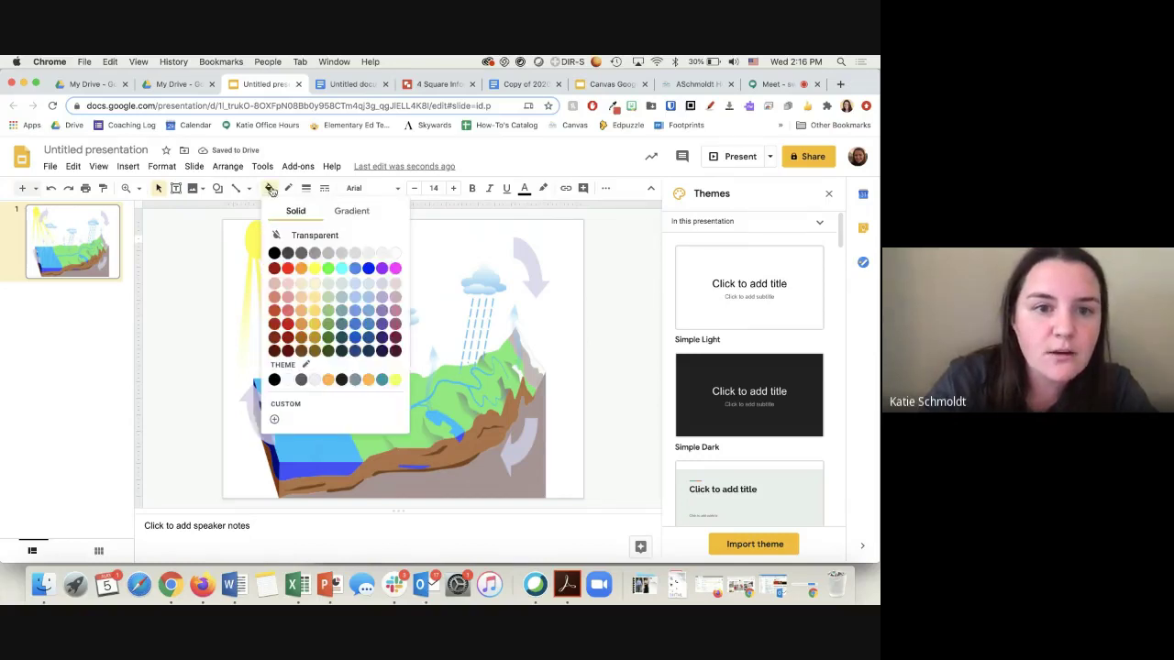
click(327, 285)
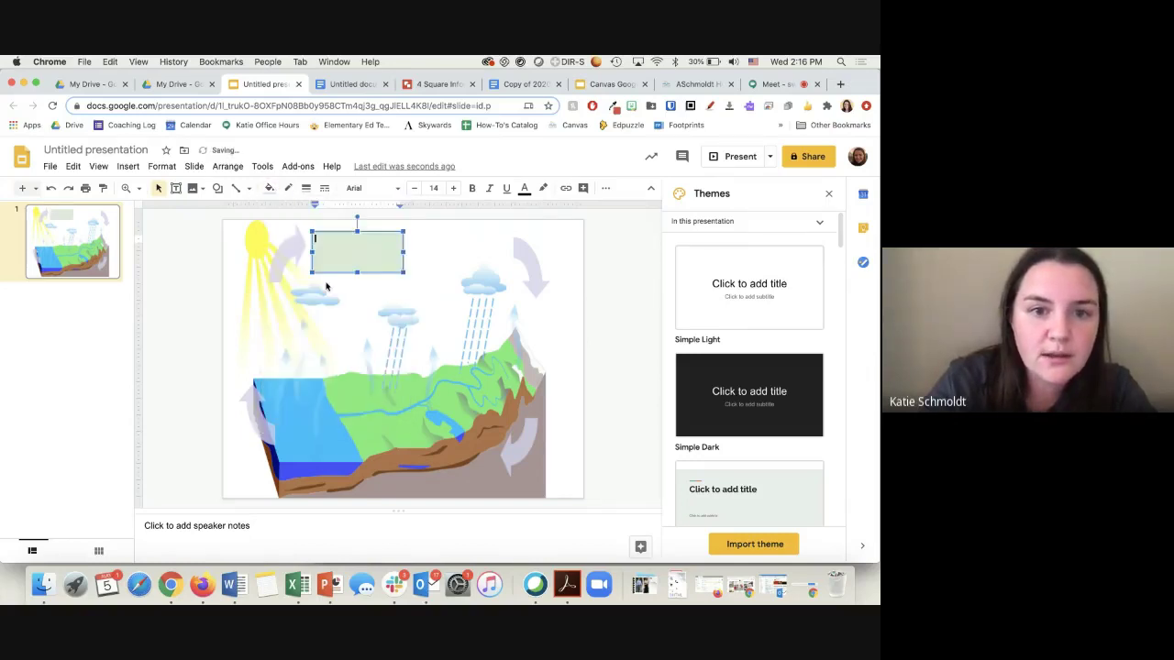
Place a copy of the green text box over the mountain, below the rain cloud near the diagram's right side
click(441, 263)
click(377, 254)
drag(377, 254, 522, 328)
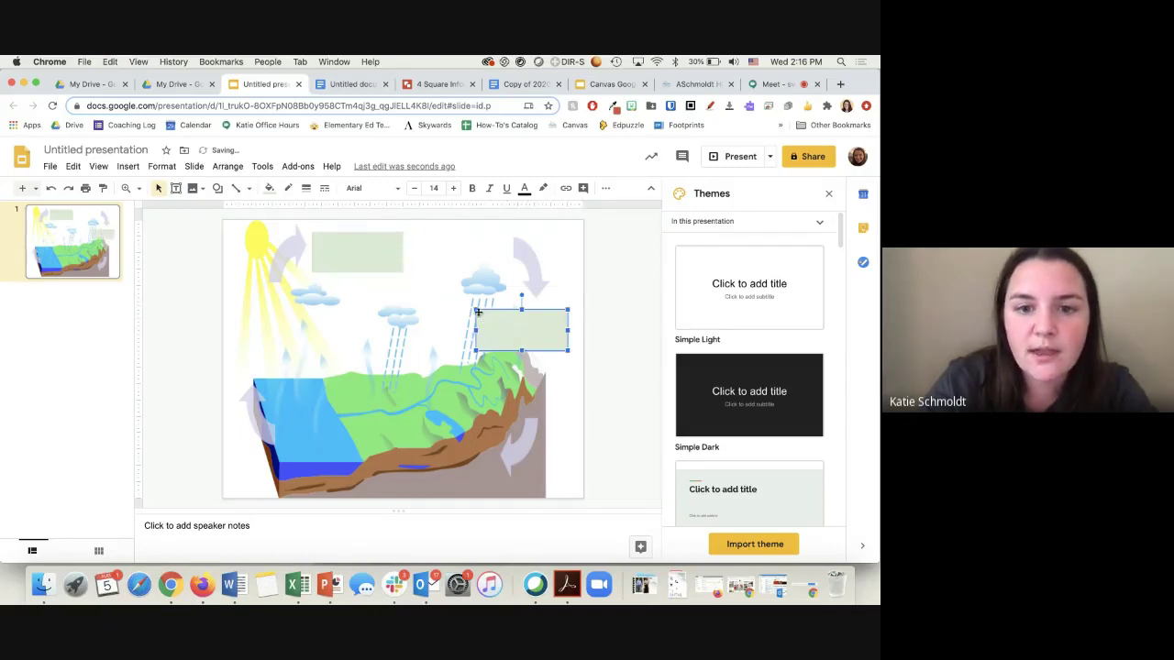
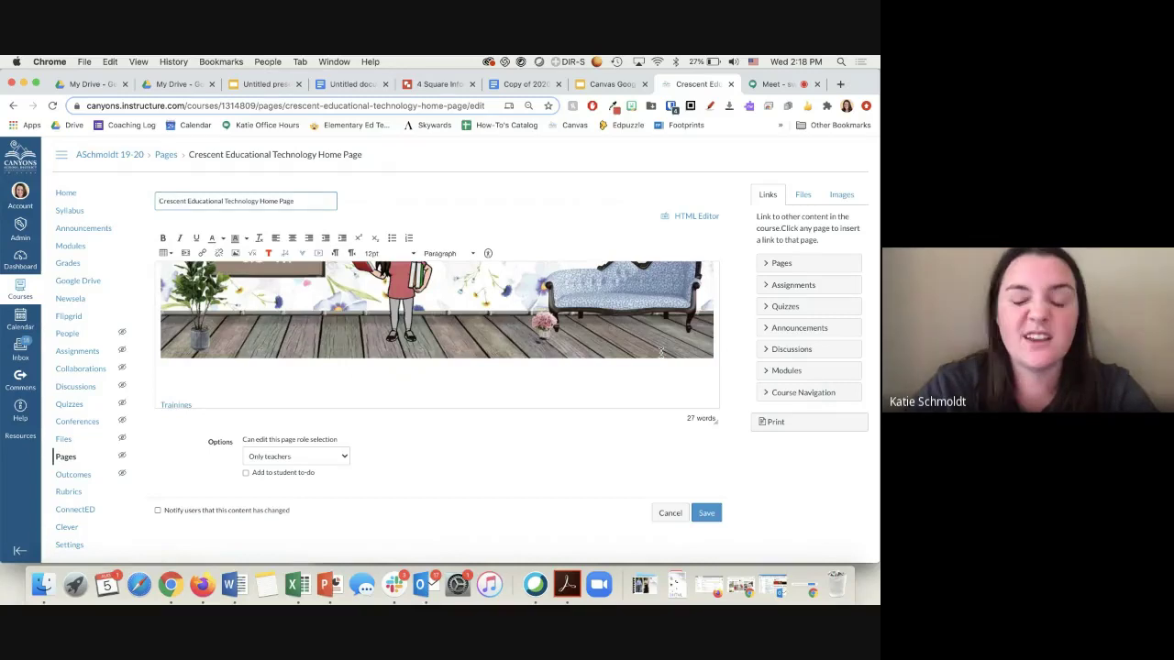
In the Canvas home page editor, enlarge the editing area and place the cursor on the blank line beneath the banner image
scroll(661, 351, up, 3)
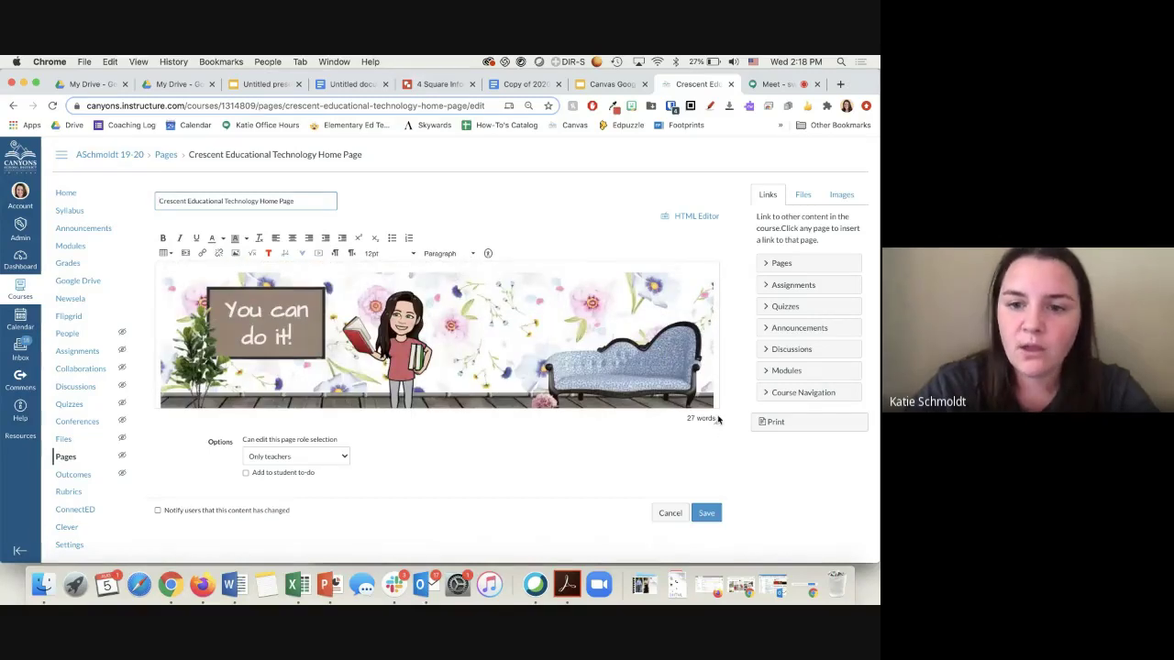
drag(716, 422, 716, 555)
scroll(668, 439, down, 3)
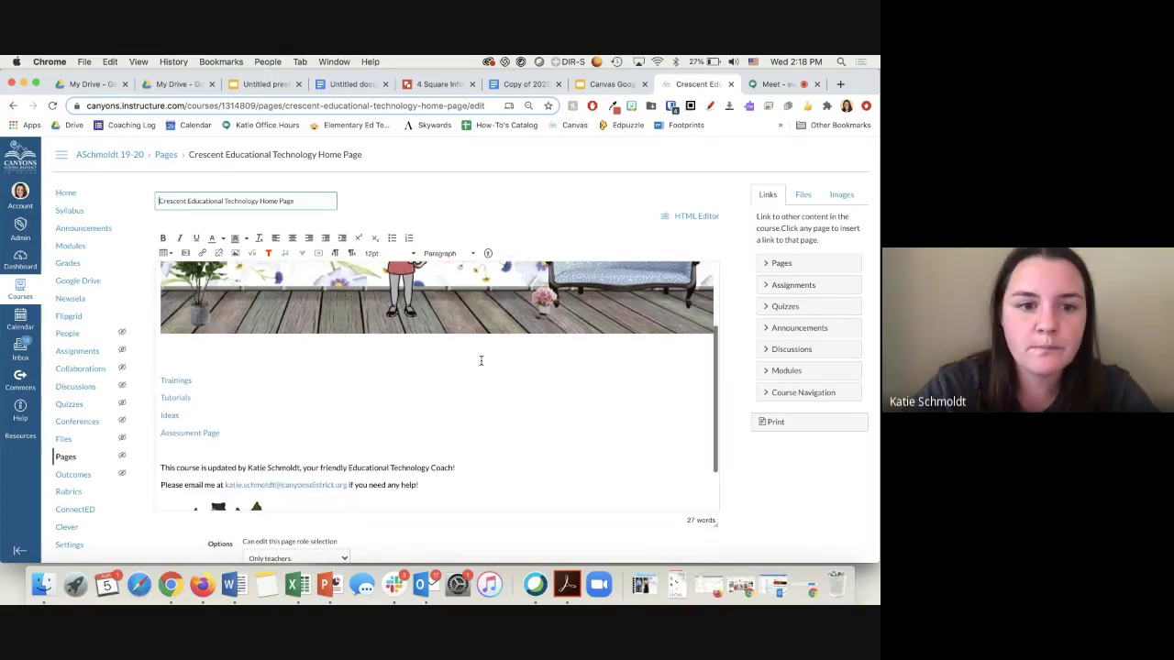
click(221, 355)
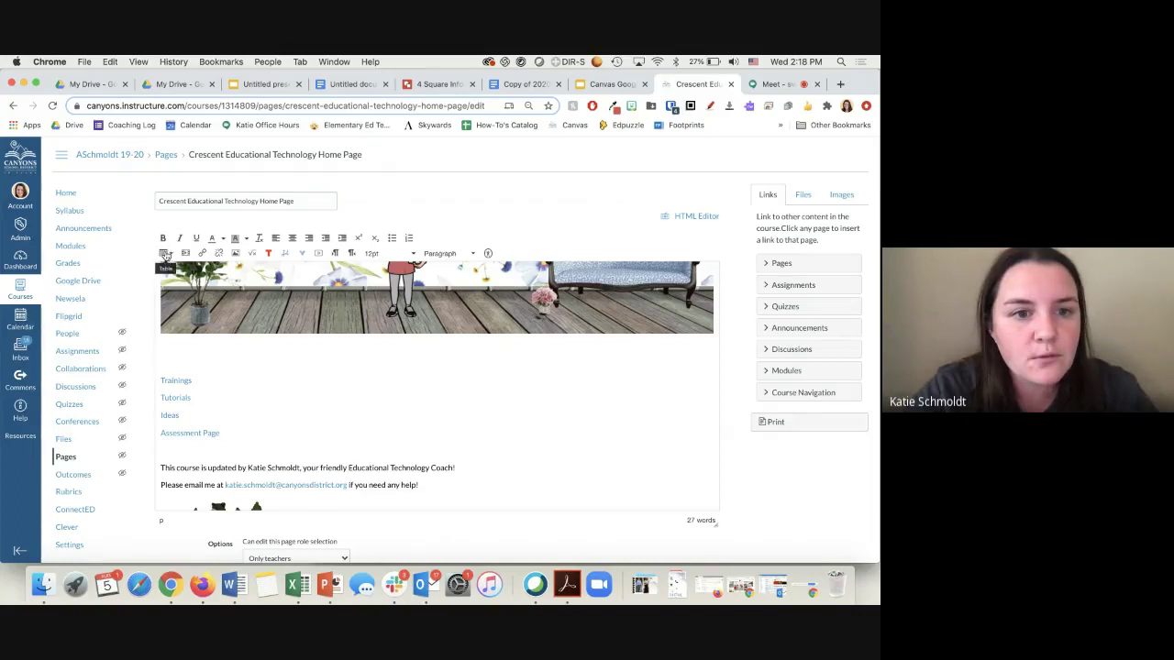
Open the Google Apps external tool and search the Drive files for "bitmoji"
click(303, 256)
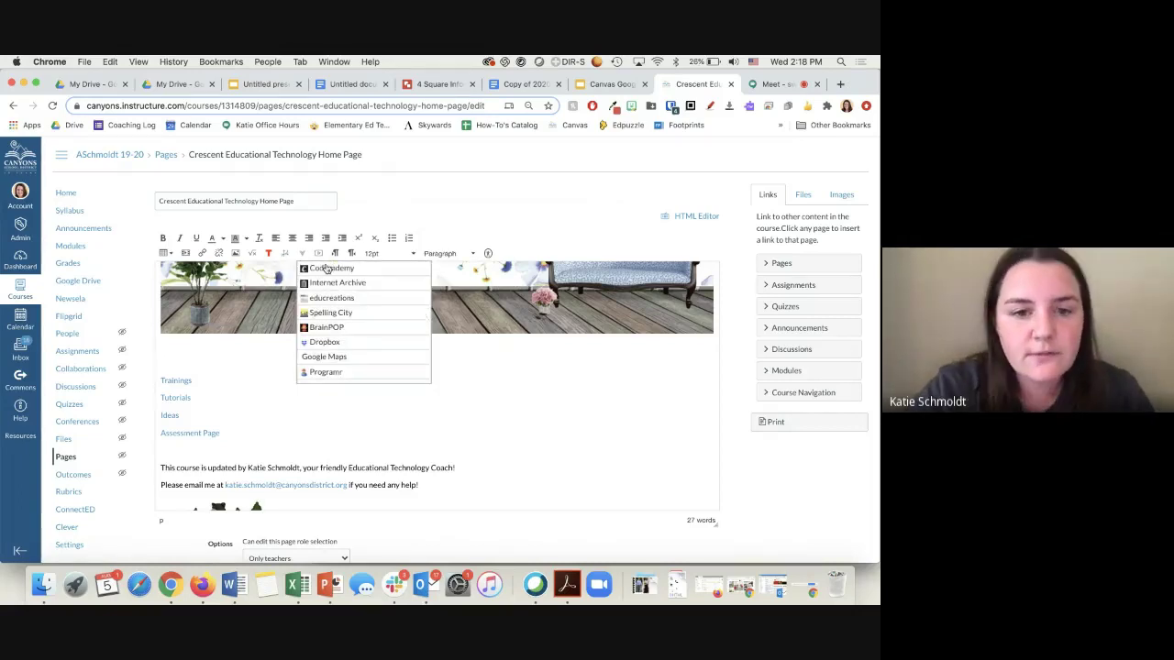
scroll(353, 313, down, 5)
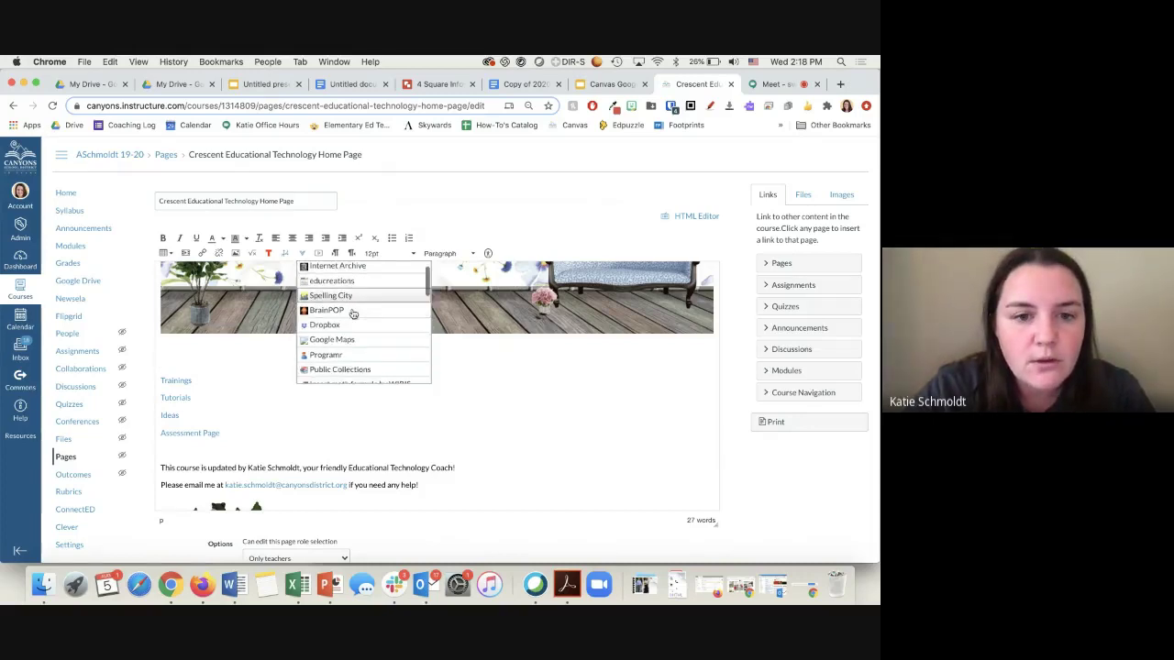
scroll(353, 312, down, 3)
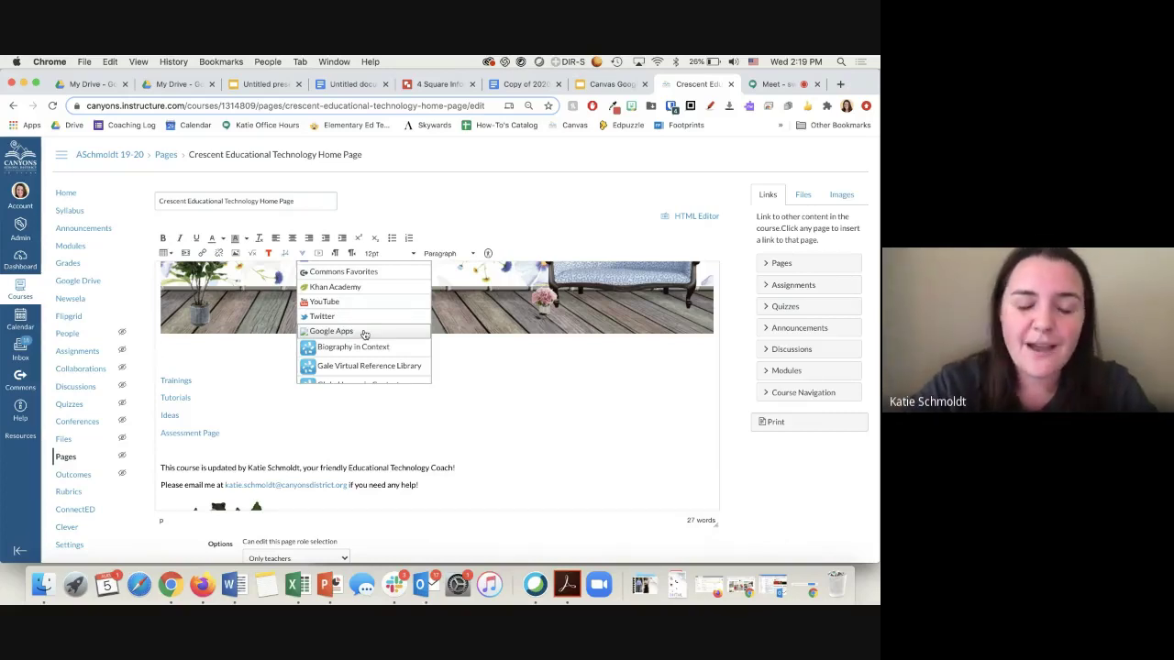
click(363, 331)
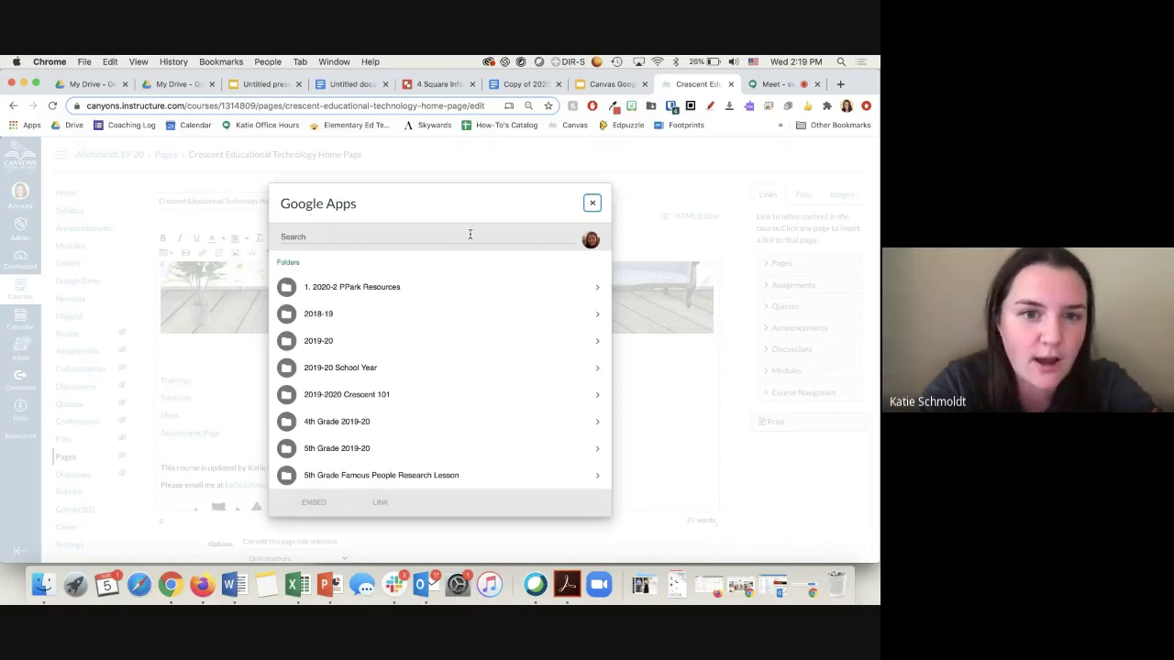
click(470, 235)
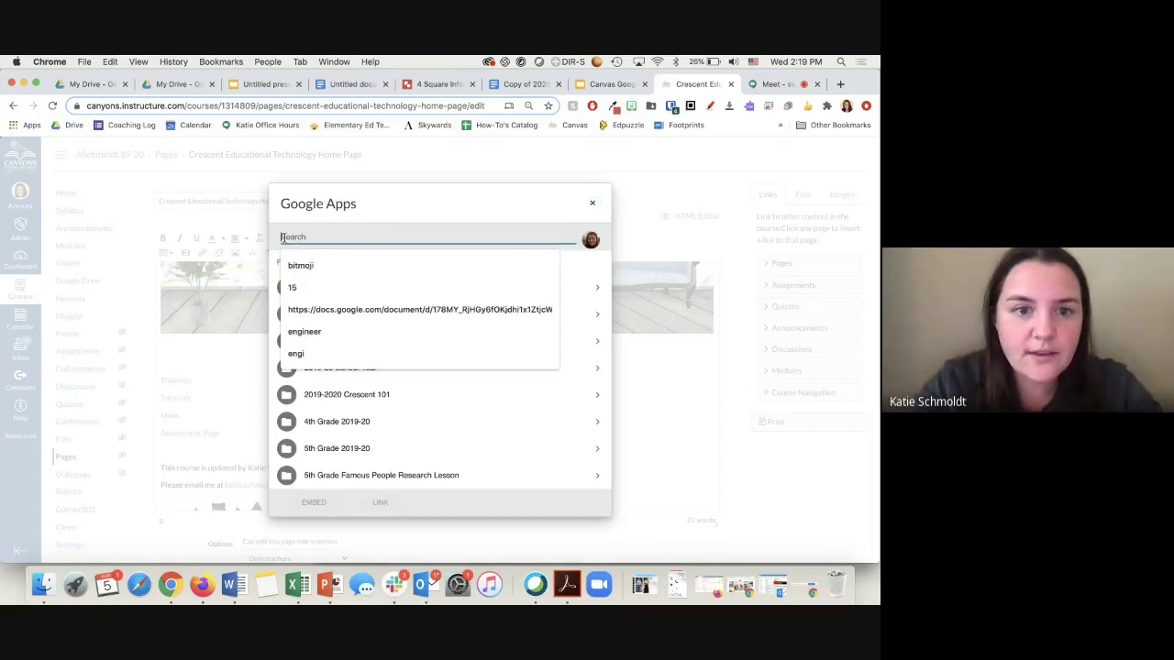
click(502, 395)
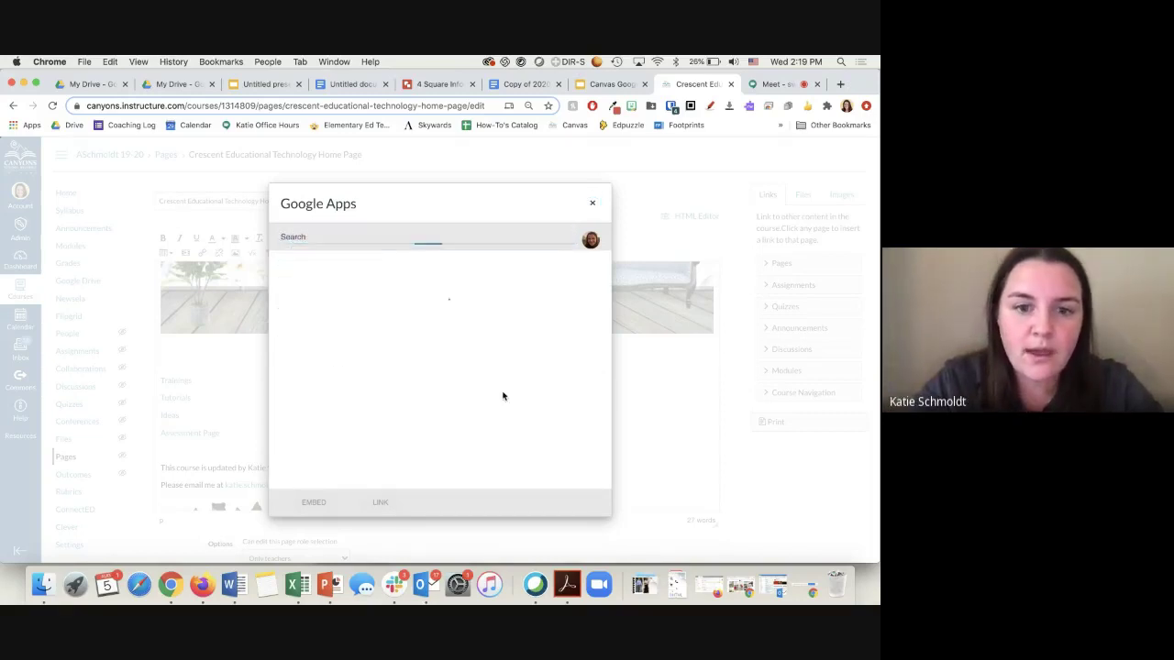
click(321, 242)
click(302, 265)
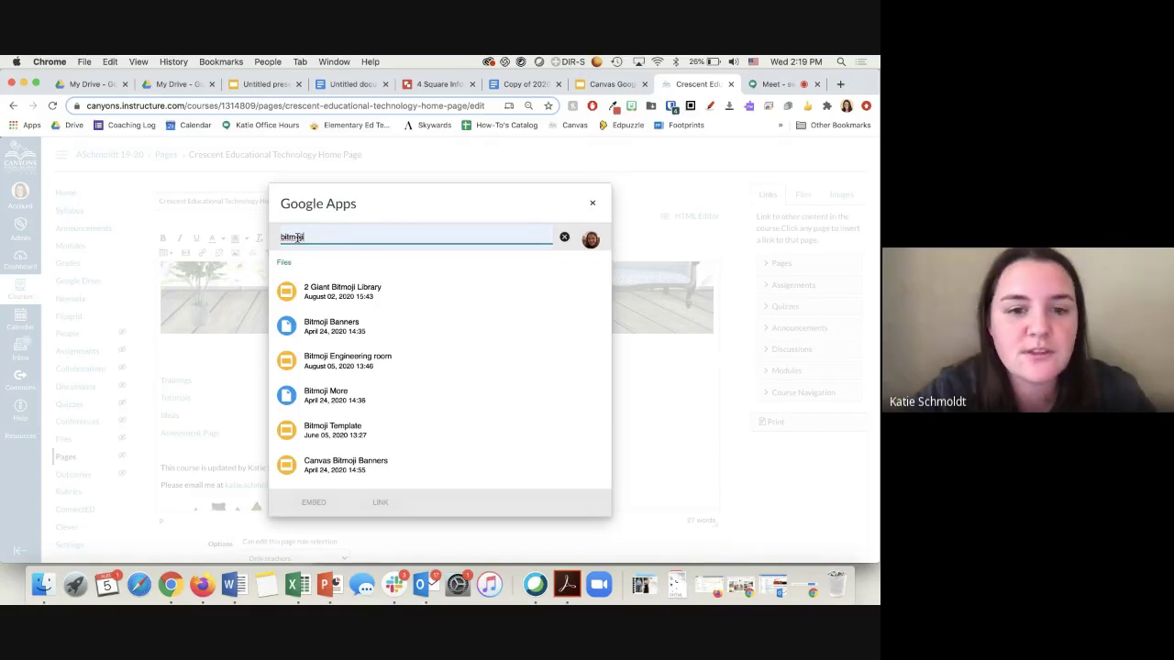
Embed the "Copy of Bitmoji Engineering room" presentation in the page
click(308, 364)
scroll(308, 364, down, 3)
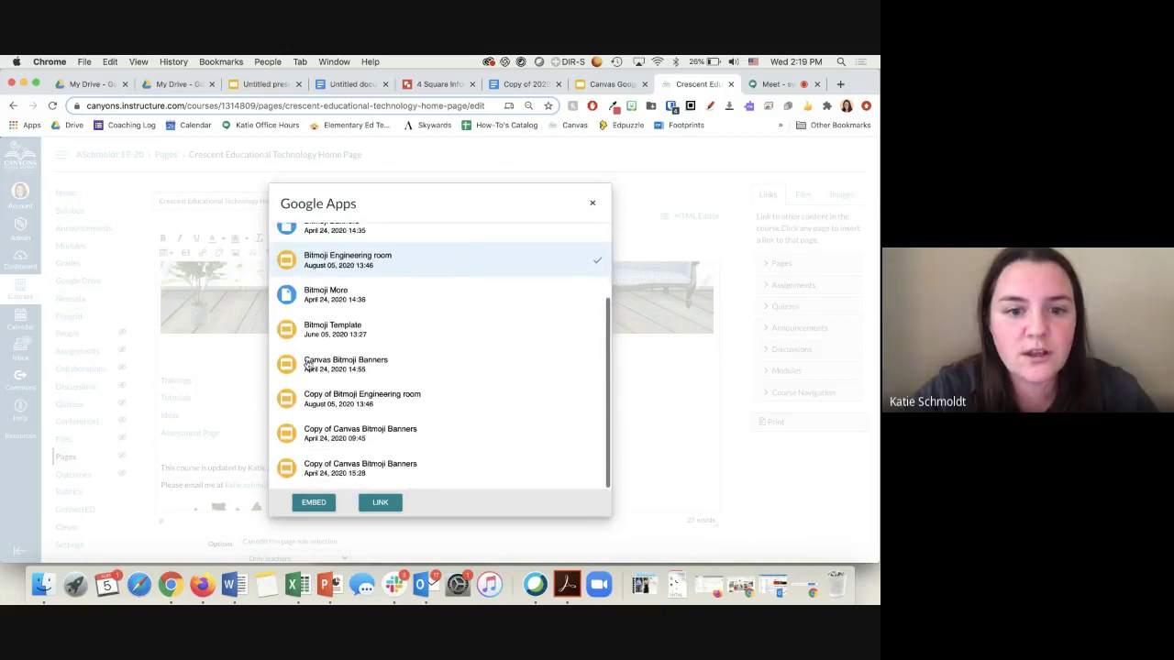
click(327, 413)
click(380, 272)
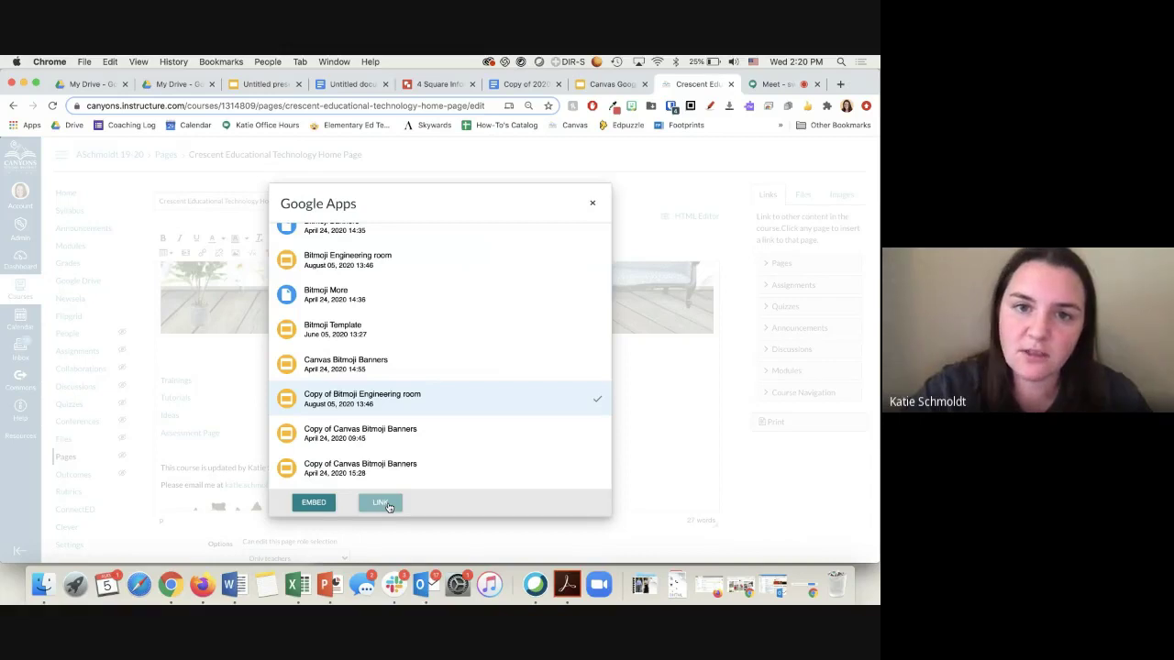
click(312, 504)
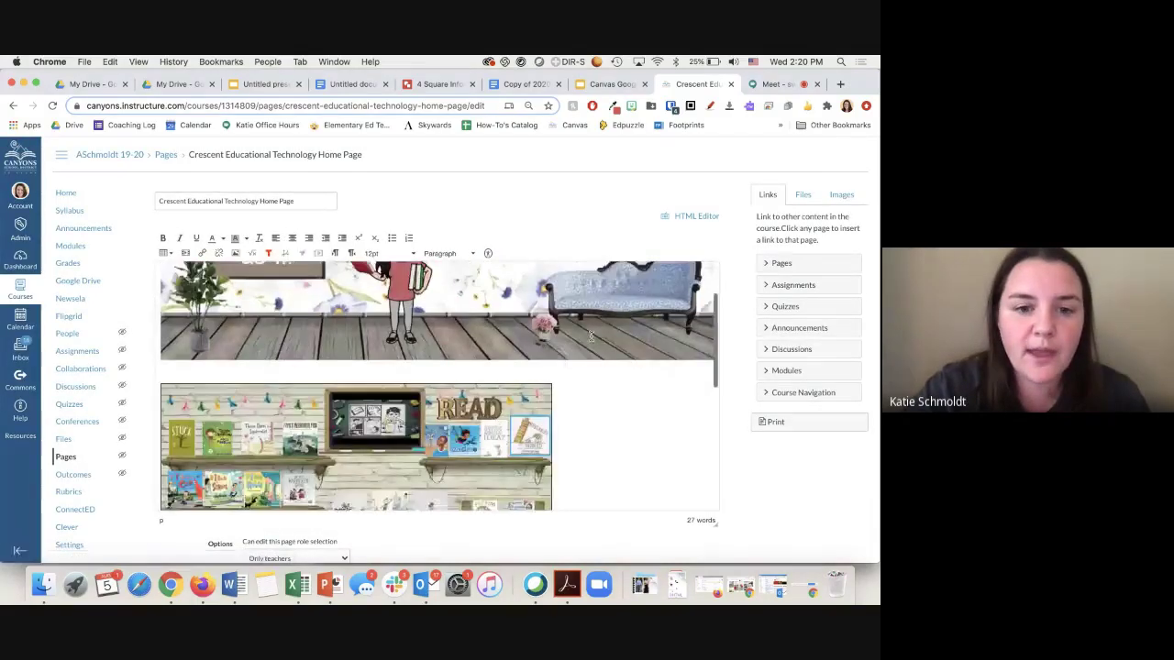
Check the embedded presentation below the banner and save the Crescent Educational Technology Home Page
scroll(591, 336, down, 3)
scroll(591, 336, up, 2)
scroll(591, 336, down, 2)
scroll(642, 380, down, 1)
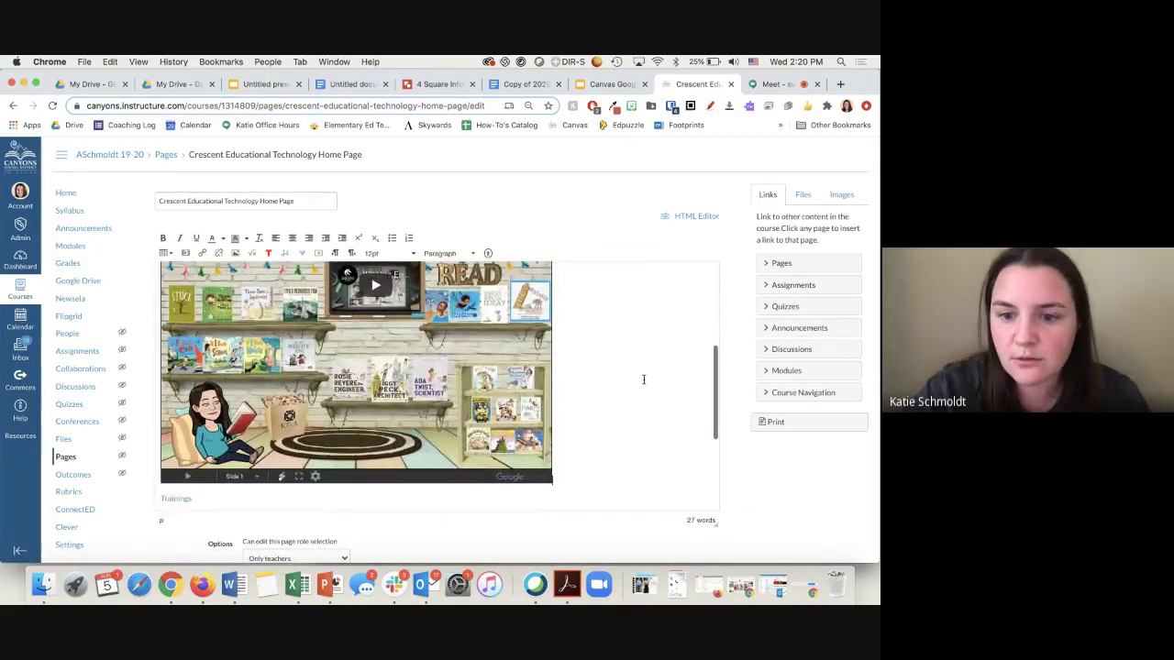
scroll(741, 508, down, 2)
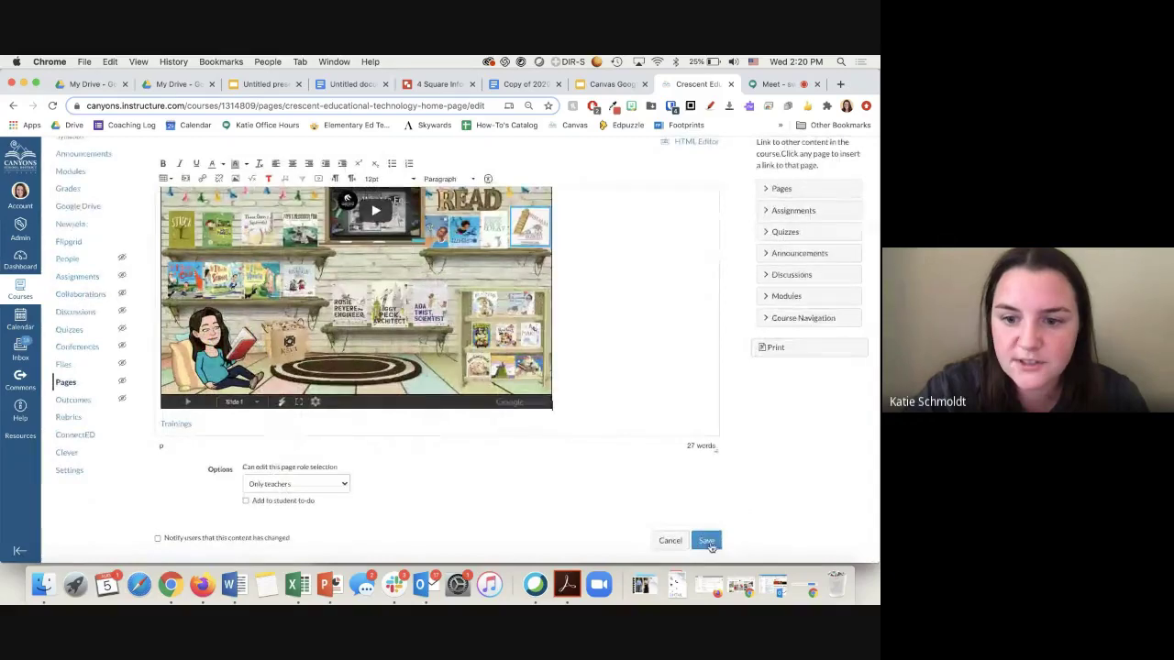
click(711, 544)
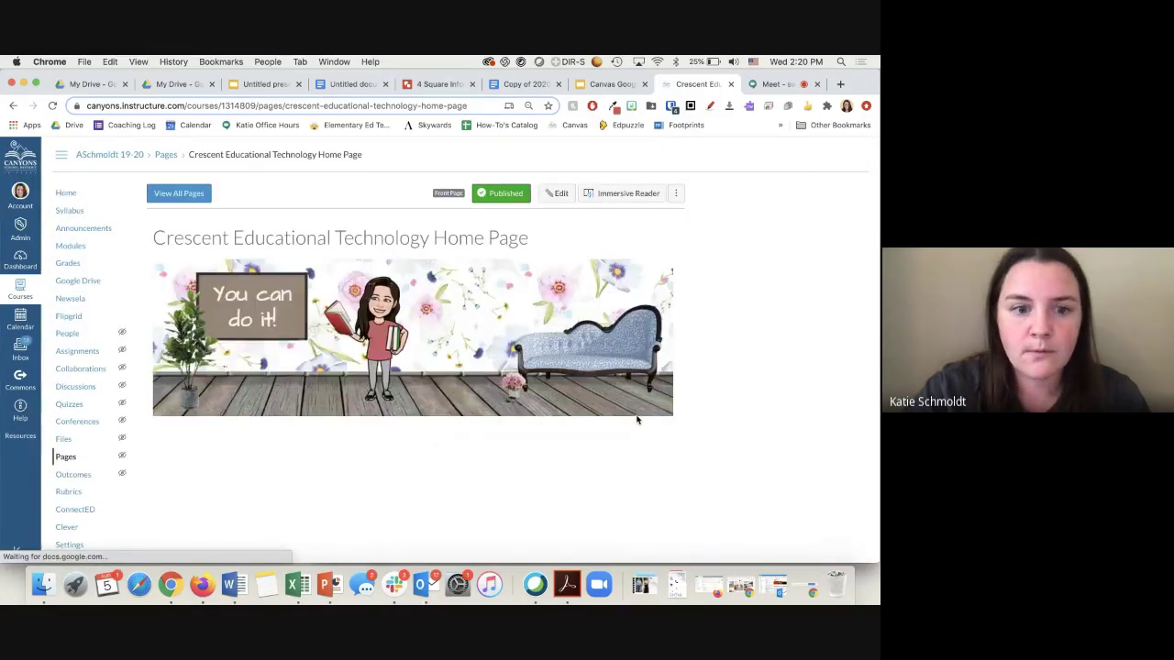
Test the Fraidy Zoo book link in the embedded presentation's small bookcase and return to the Canvas home page
scroll(636, 420, down, 4)
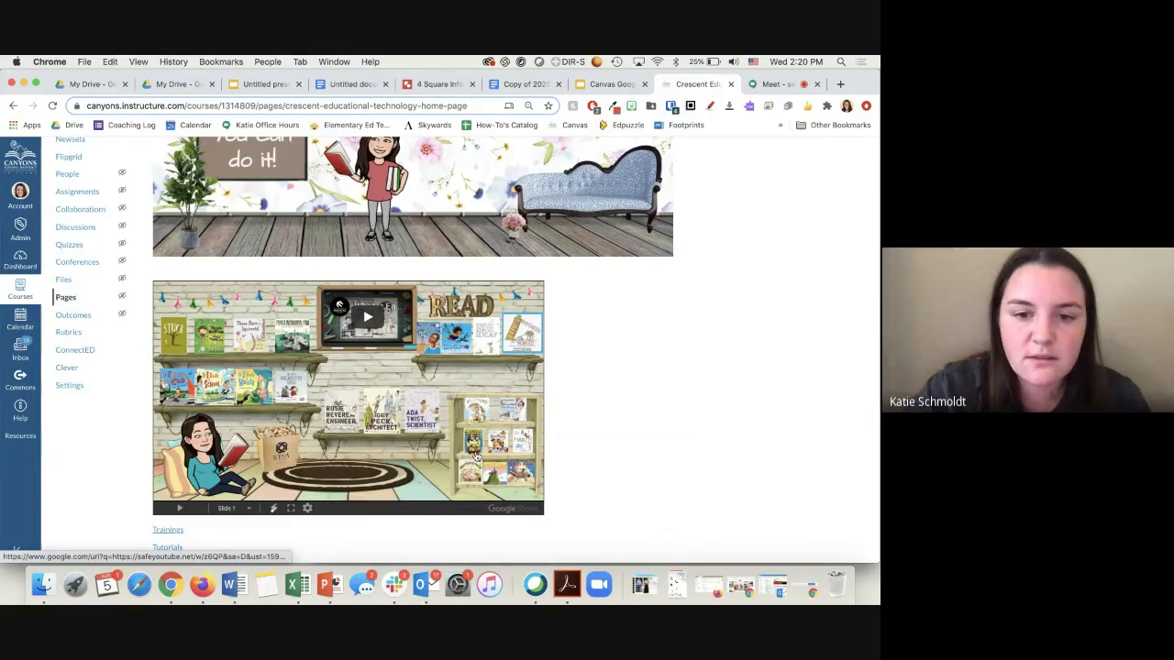
click(476, 412)
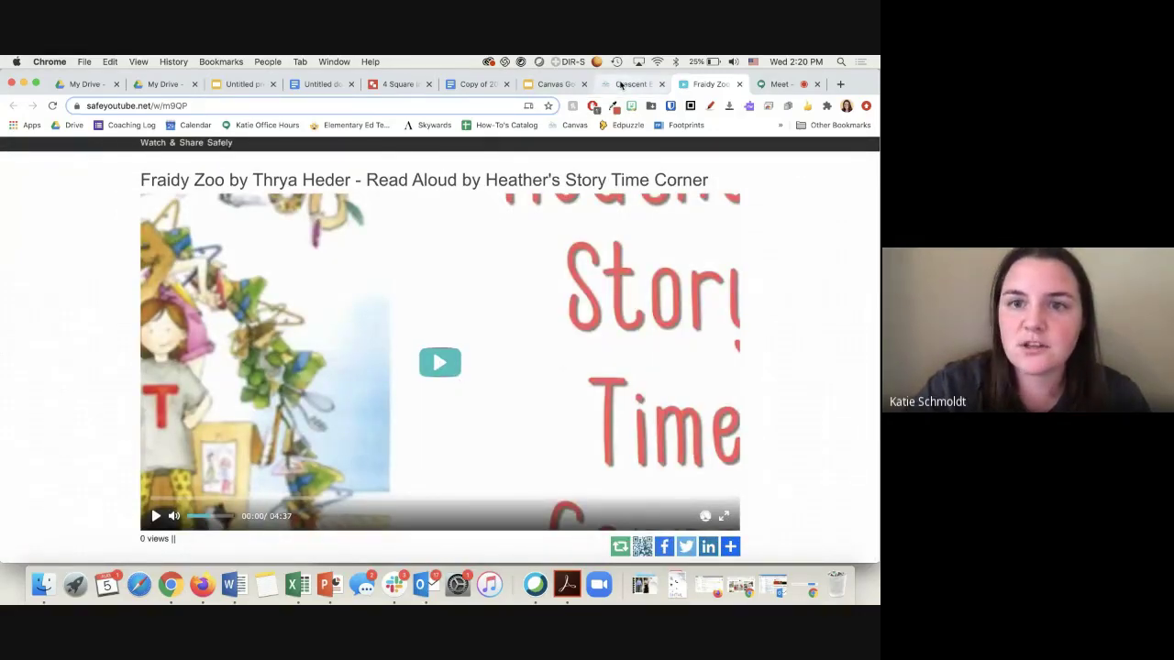
click(621, 85)
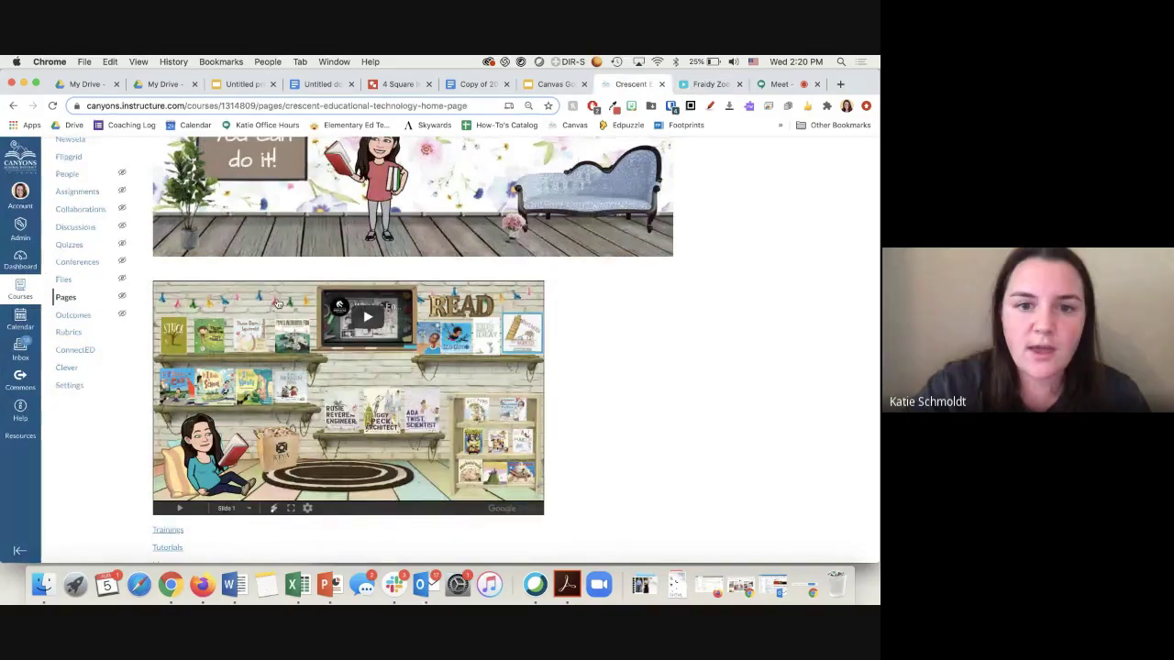
scroll(532, 349, up, 4)
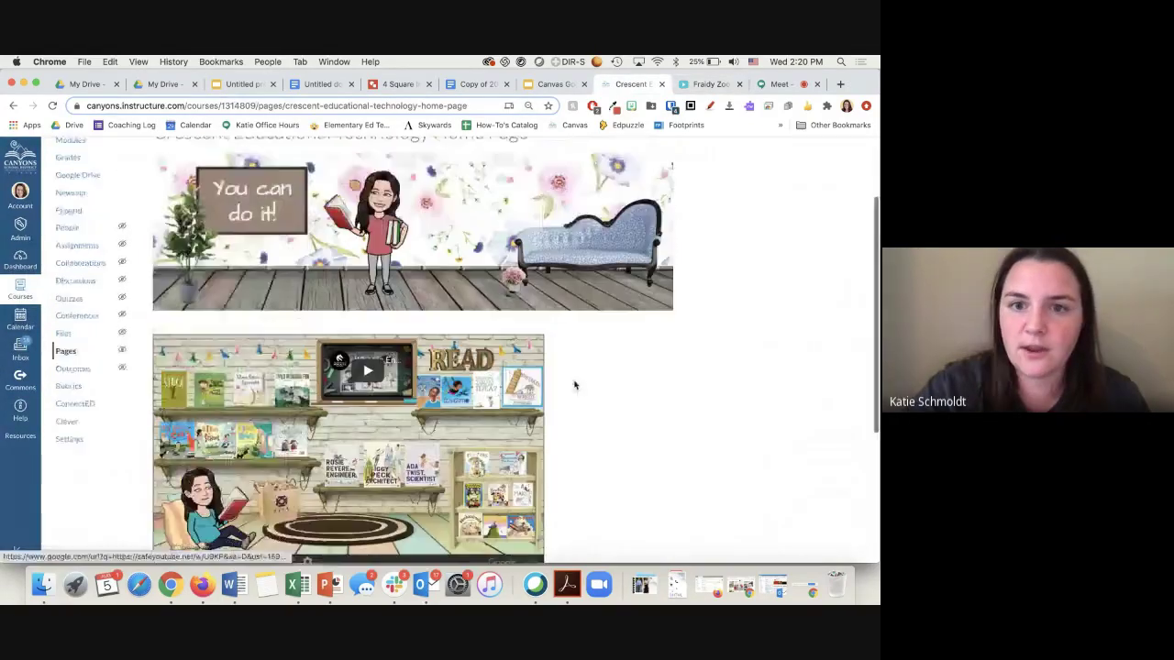
Edit the home page, open the Google Apps external tool on the line below the embedded presentation, and search Drive for "bitmoji"
click(560, 194)
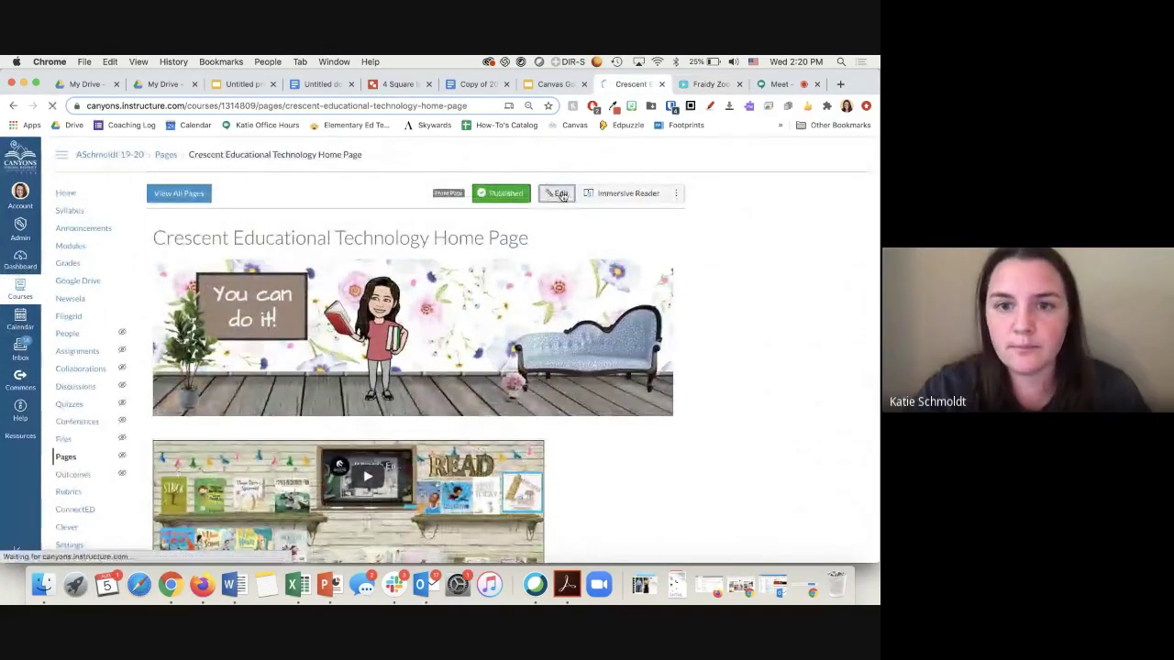
scroll(521, 299, down, 5)
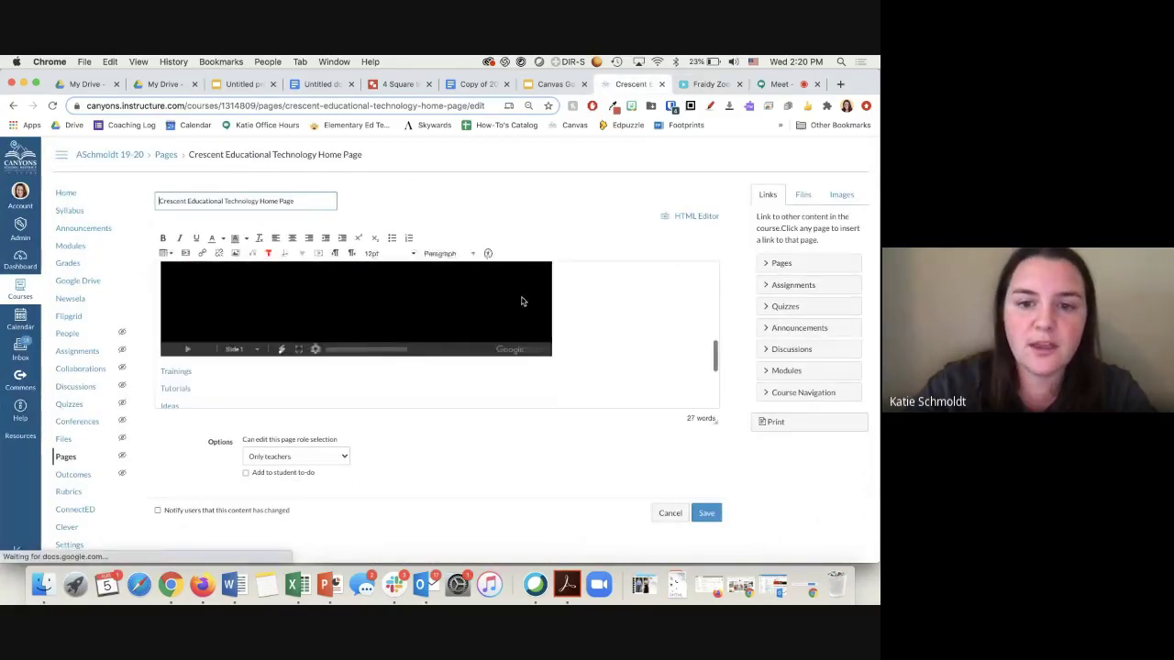
scroll(569, 334, down, 2)
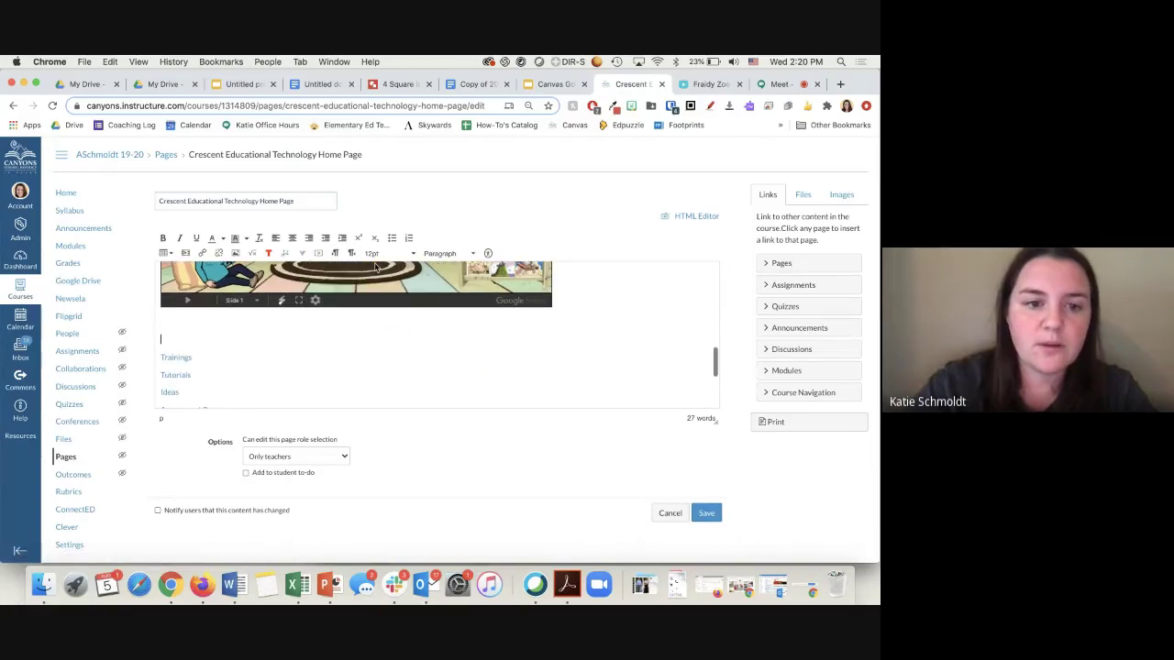
click(301, 254)
scroll(318, 325, down, 2)
scroll(321, 330, down, 3)
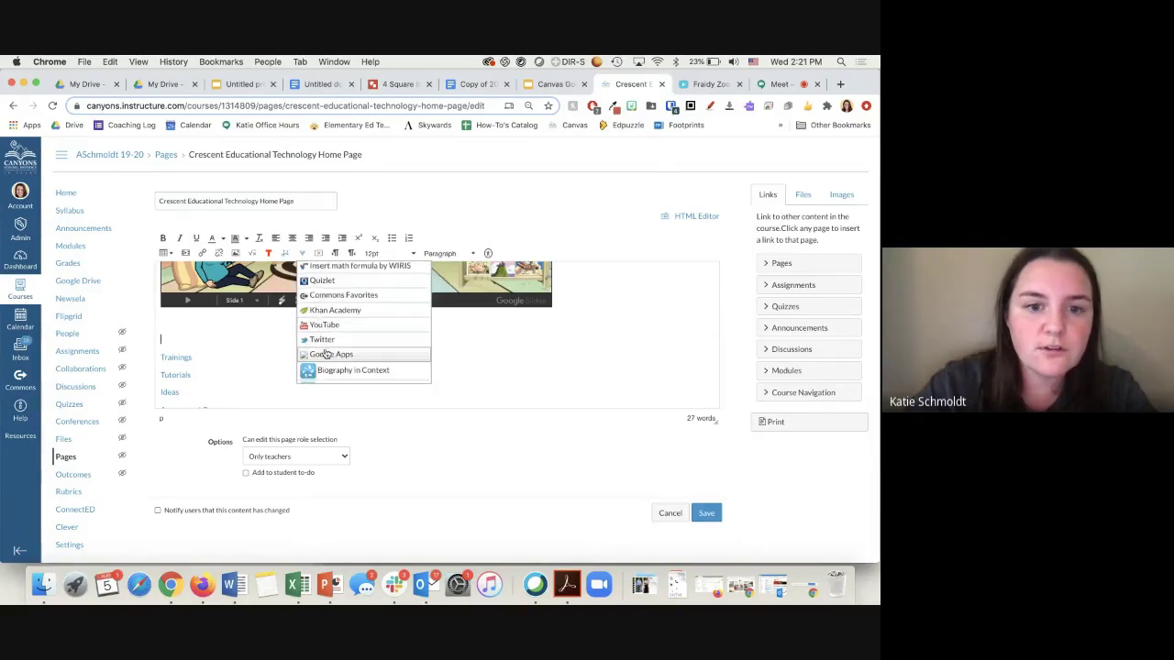
click(327, 356)
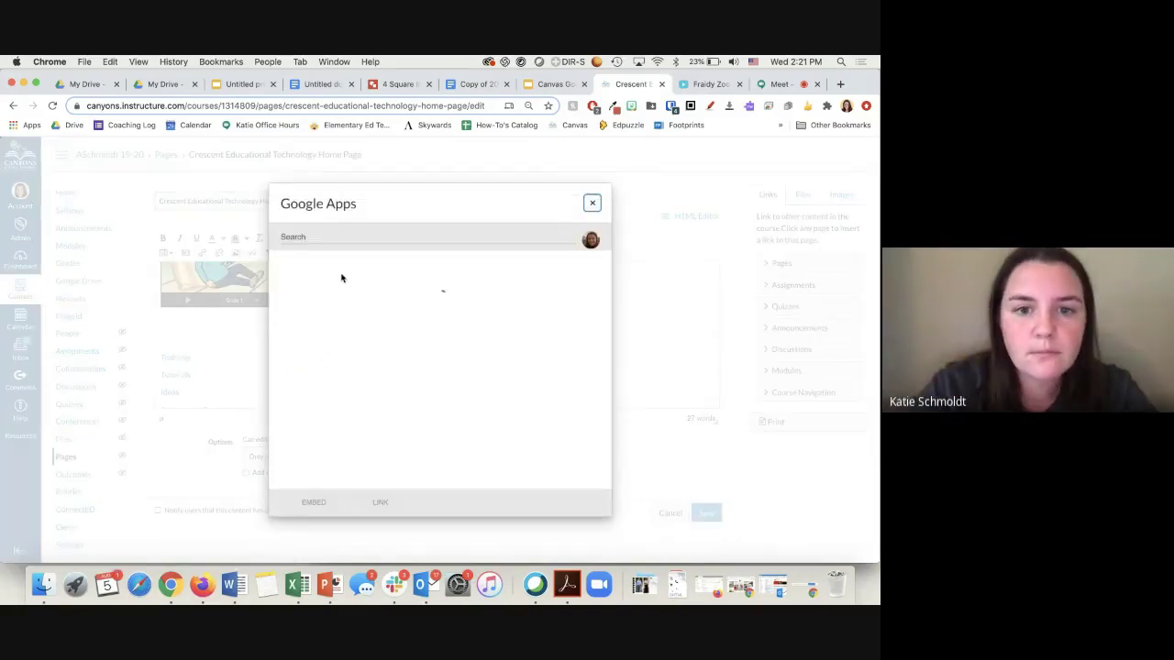
click(332, 236)
text(bitmoji)
key(Return)
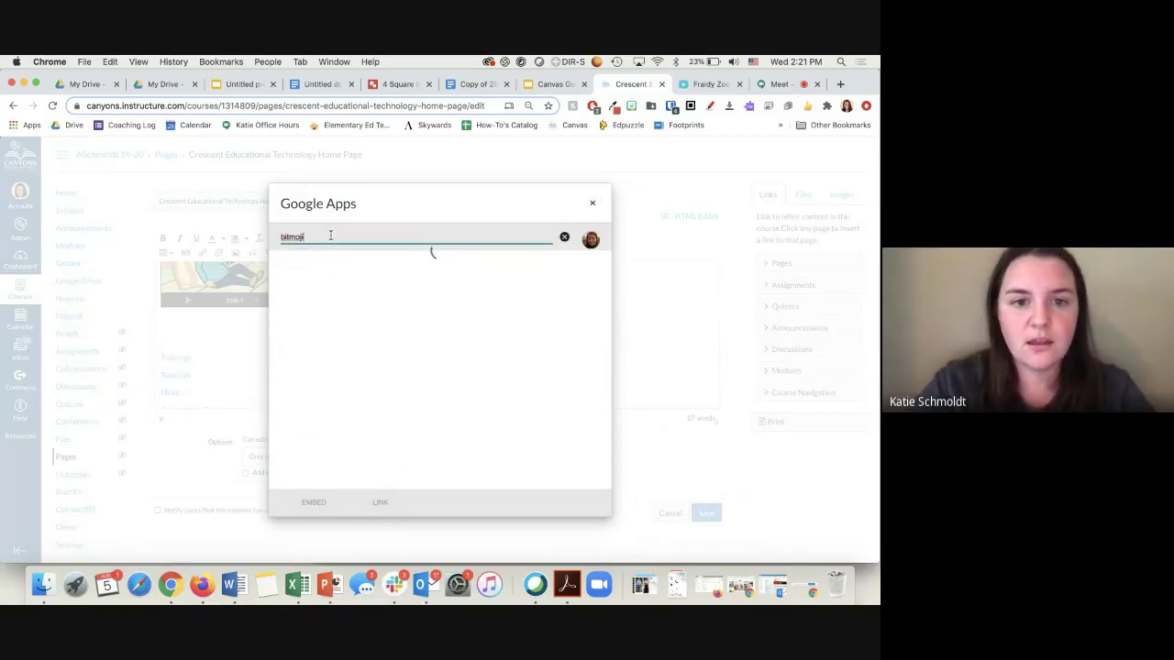
Insert a link to the "Copy of Bitmoji Engineering room" presentation and save the page
scroll(342, 348, down, 3)
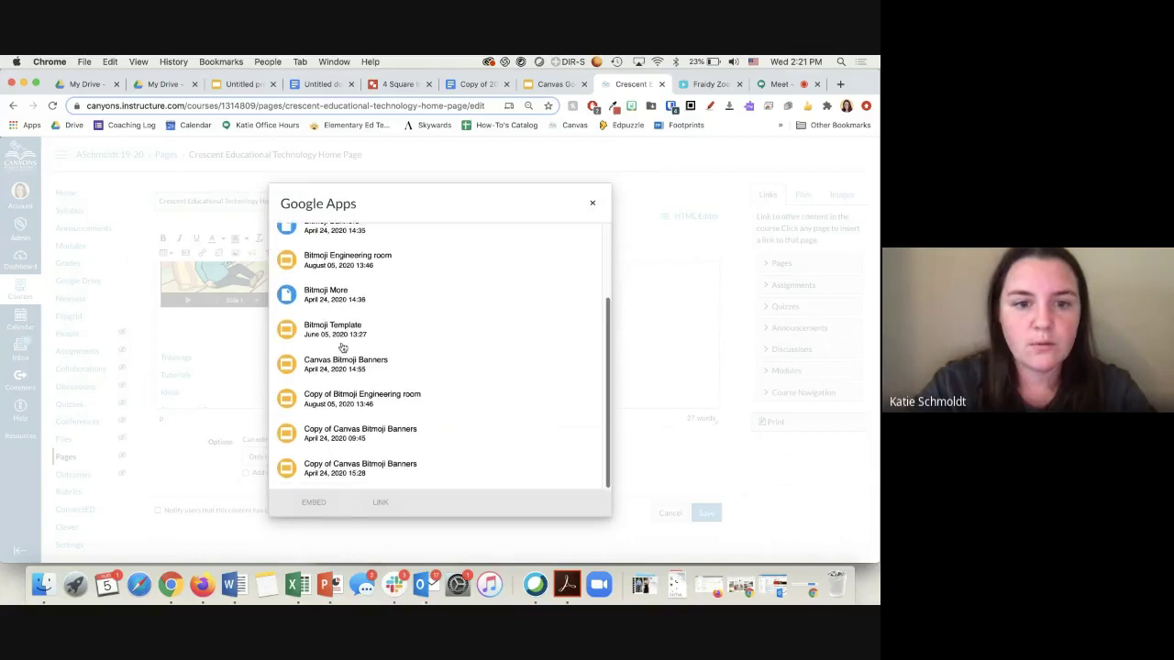
click(355, 399)
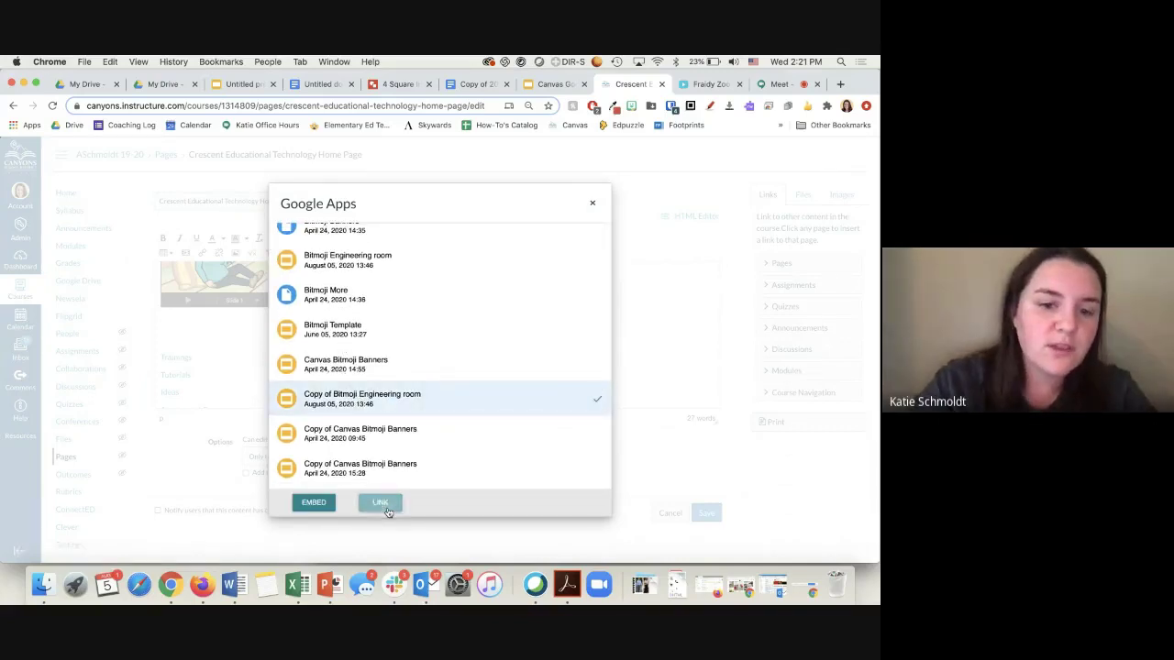
click(388, 512)
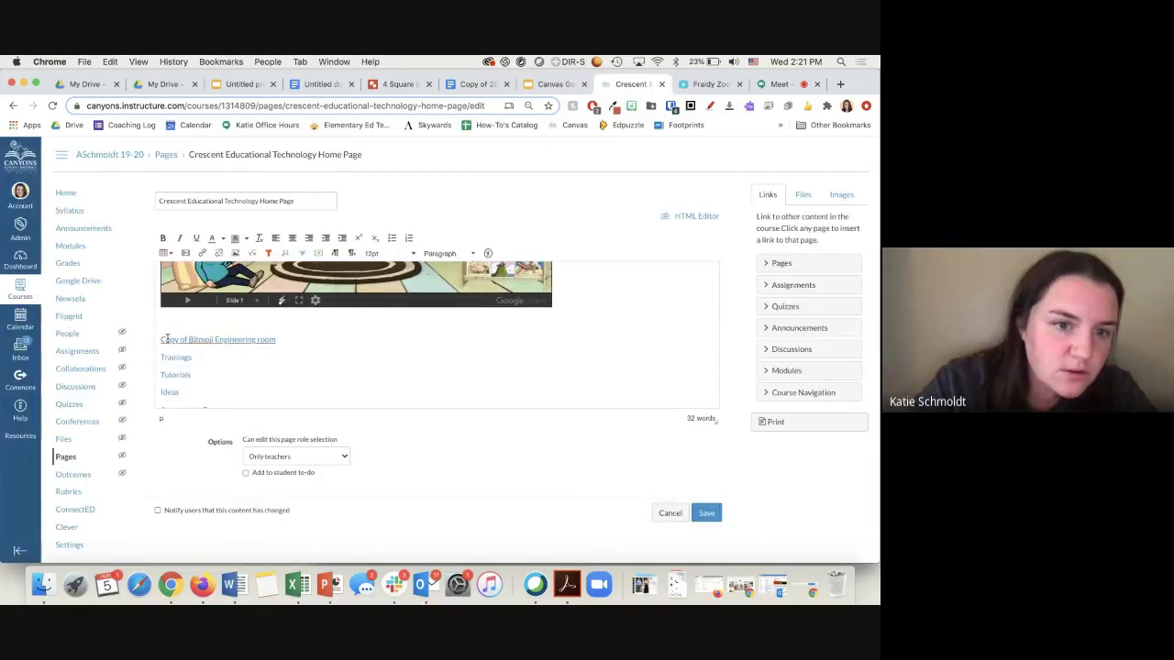
click(708, 513)
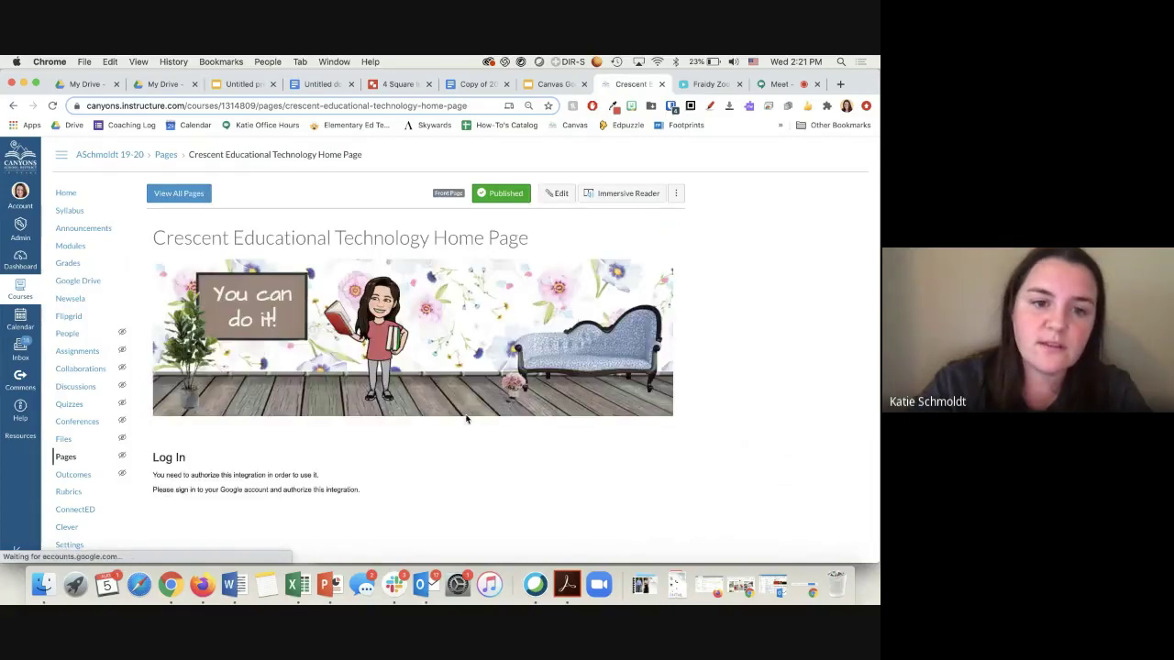
Test the "Copy of Bitmoji Engineering room" link below the embedded presentation and return to the Canvas home page
scroll(467, 418, down, 6)
click(207, 386)
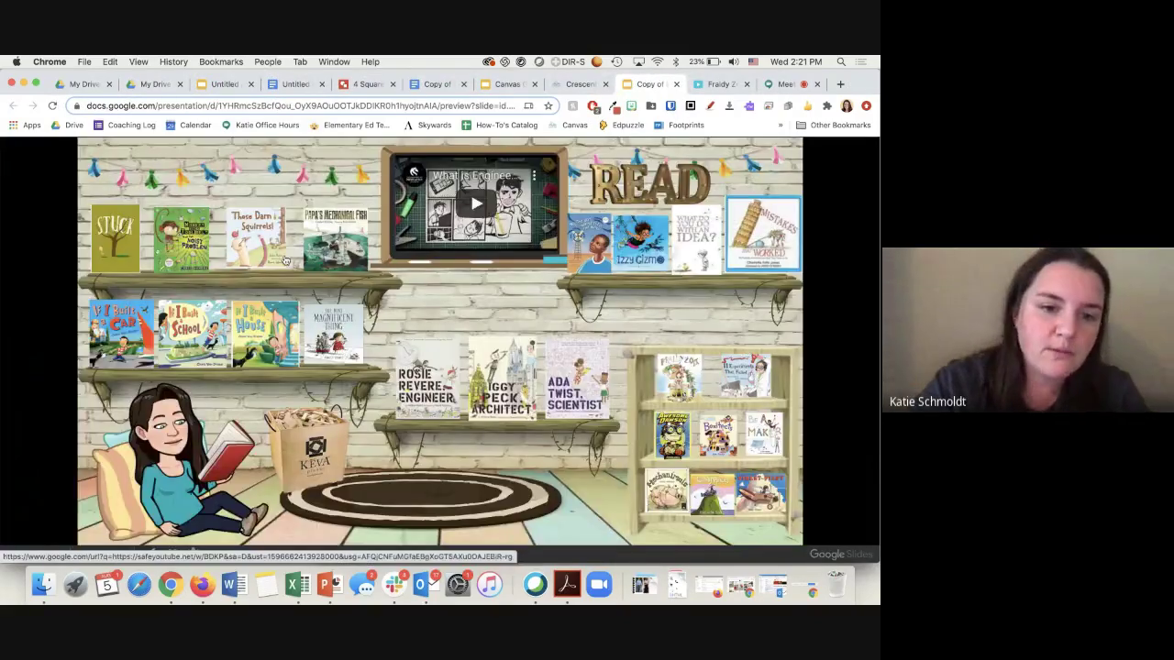
key(ctrl+shift+Tab)
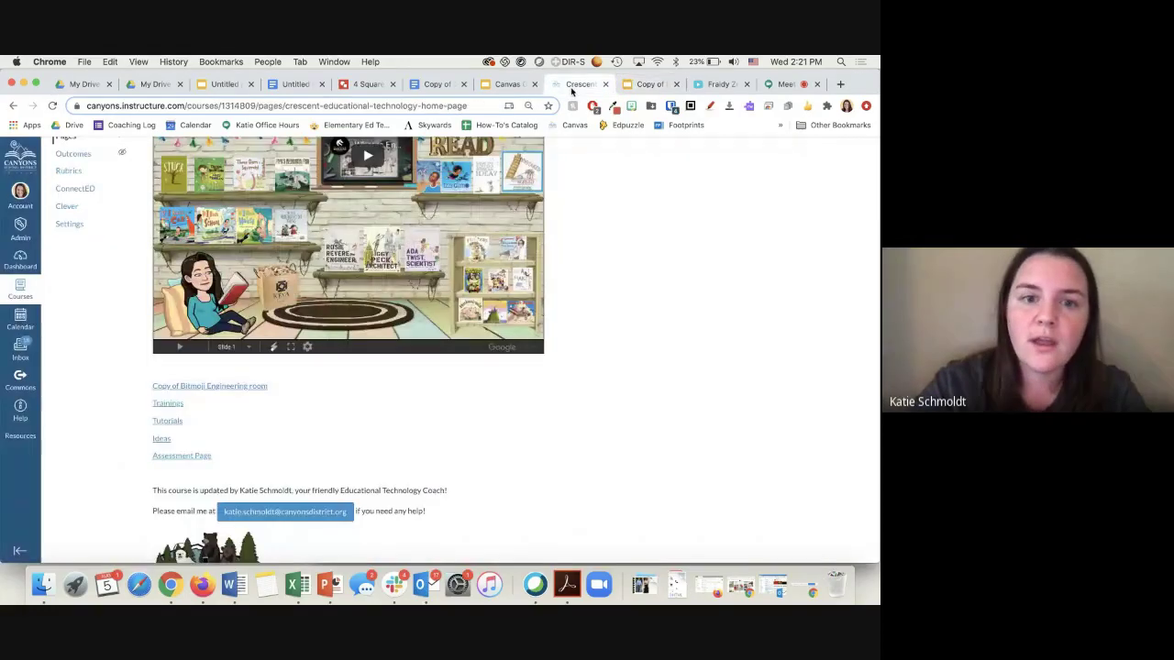
Reopen the home page for editing and search Google Apps for "canvas" files to insert between the presentation and its link
scroll(584, 354, up, 3)
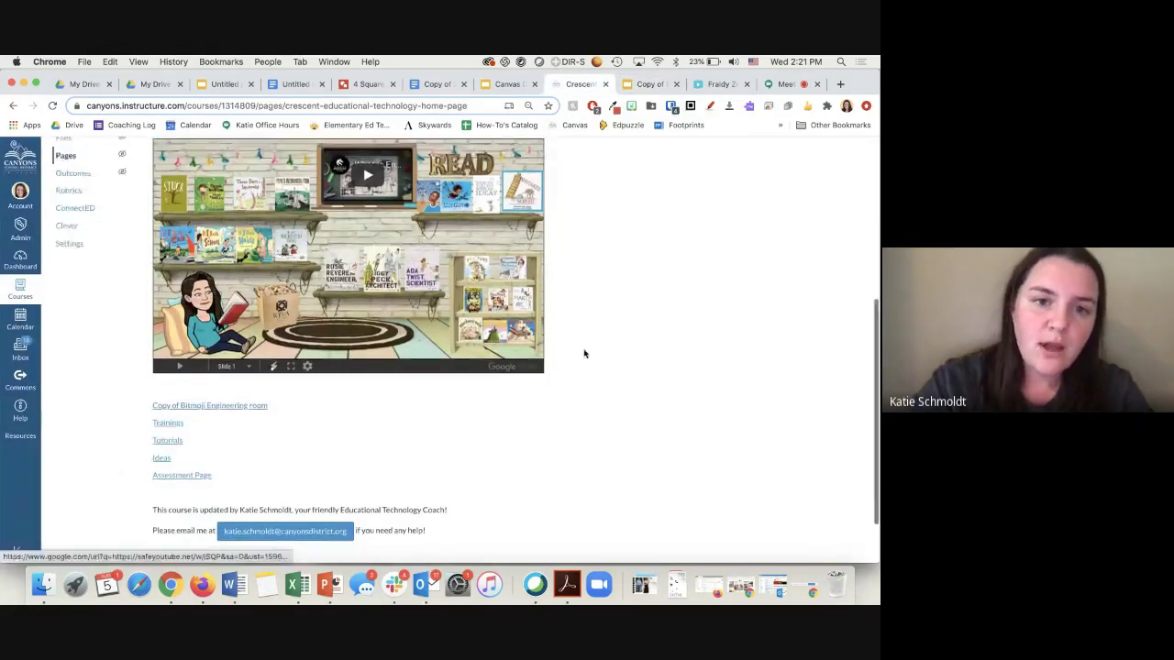
scroll(584, 353, up, 5)
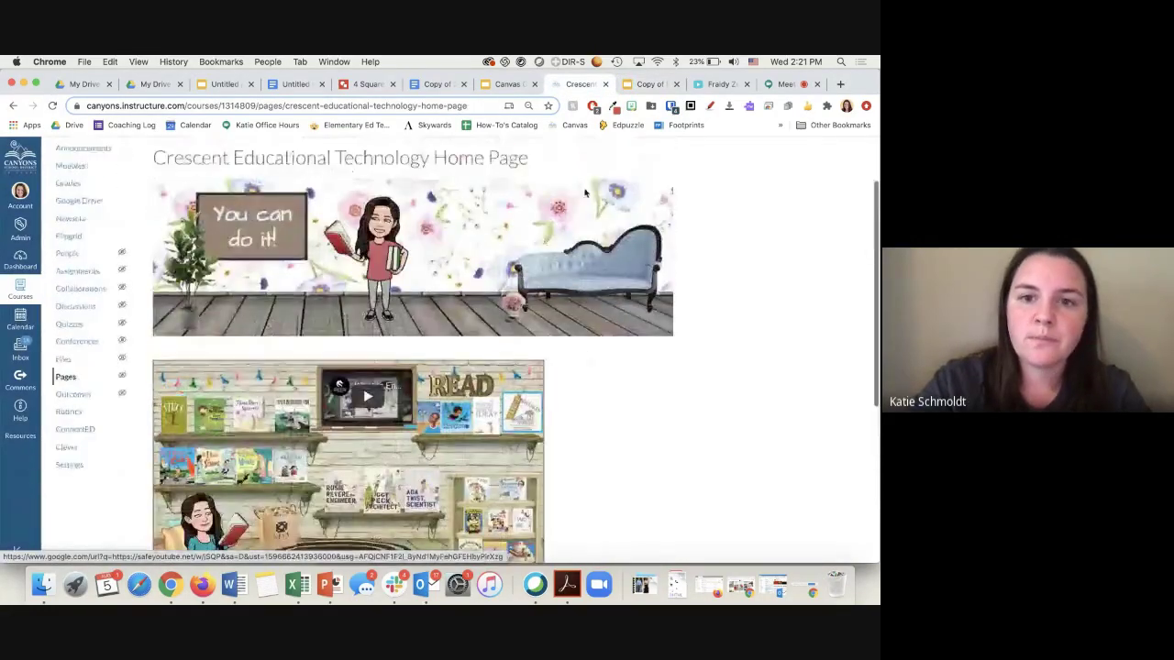
click(561, 188)
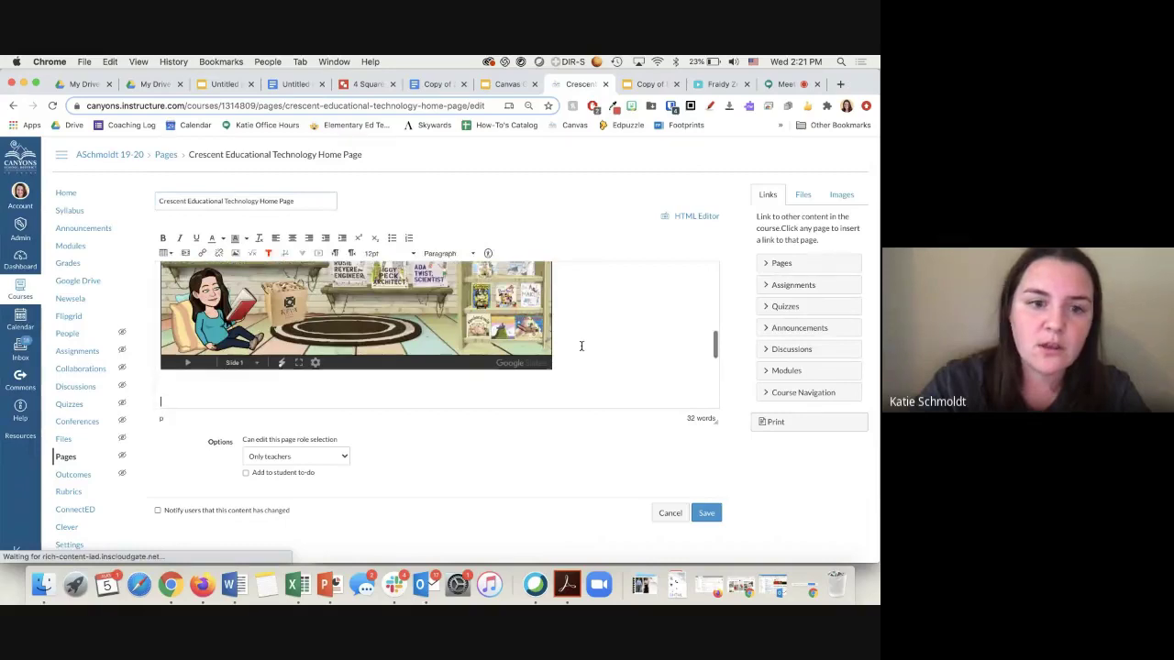
click(290, 417)
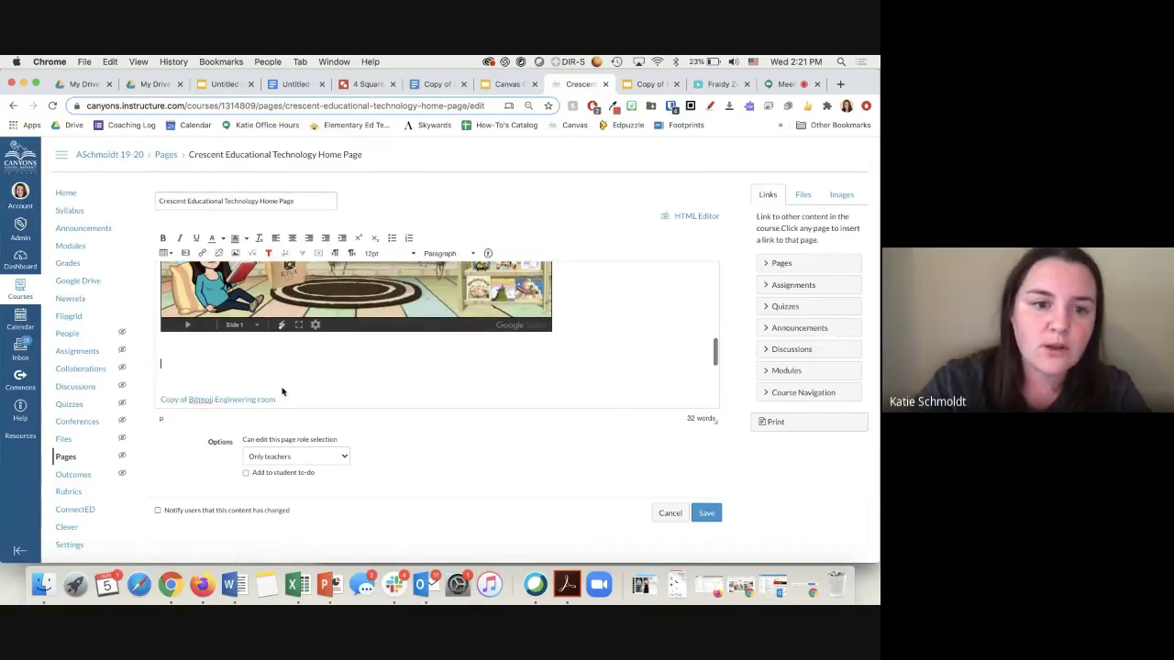
click(302, 255)
scroll(309, 341, down, 5)
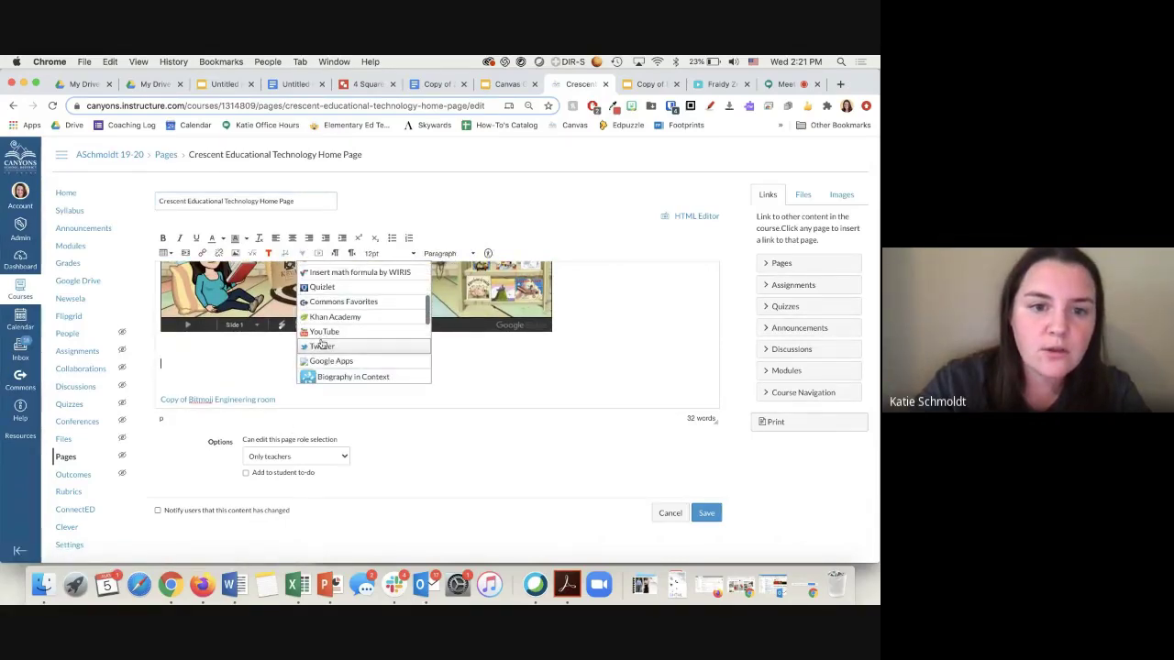
click(323, 365)
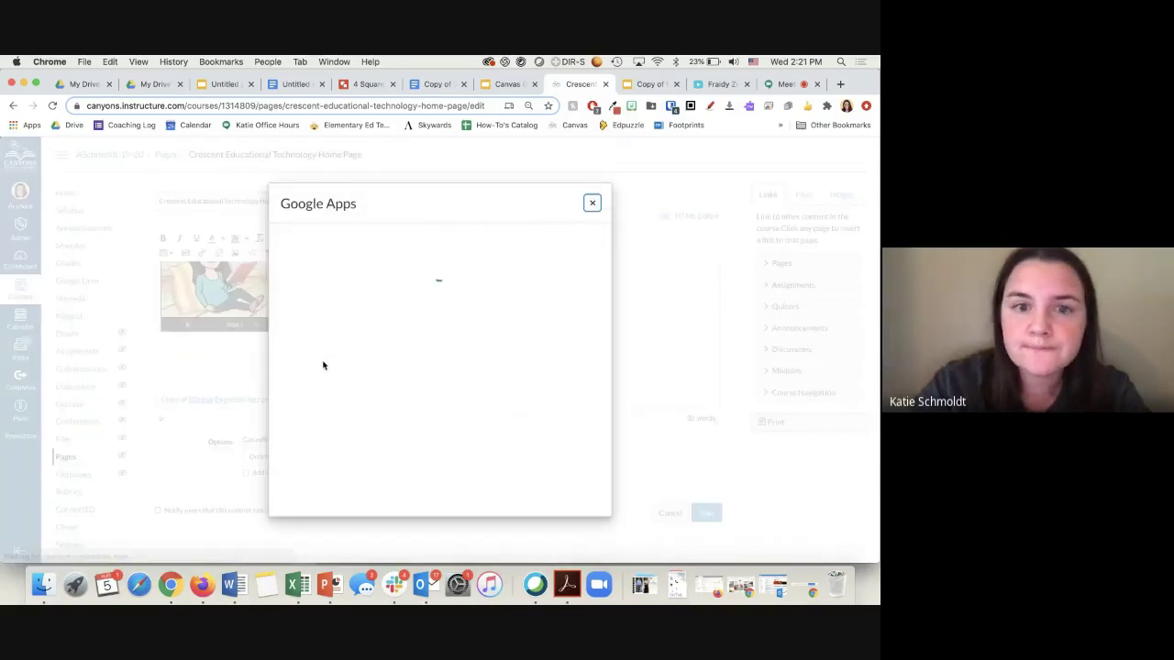
text(canvas)
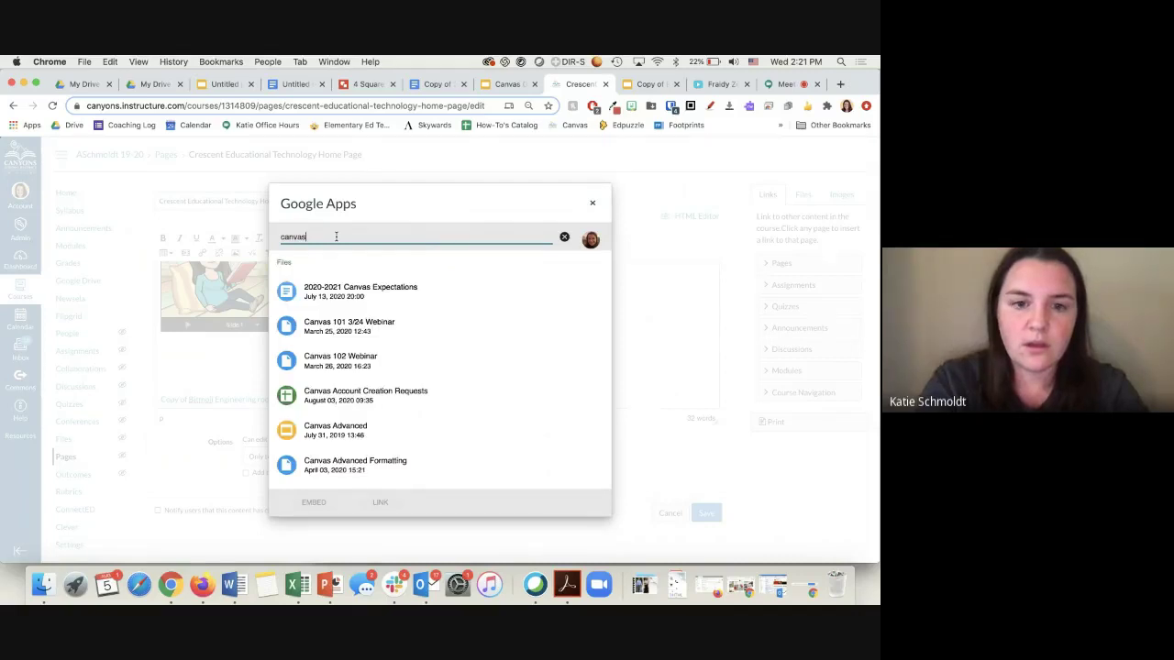
Embed the "2020-2021 Canvas Expectations" document in the page and save it
click(328, 305)
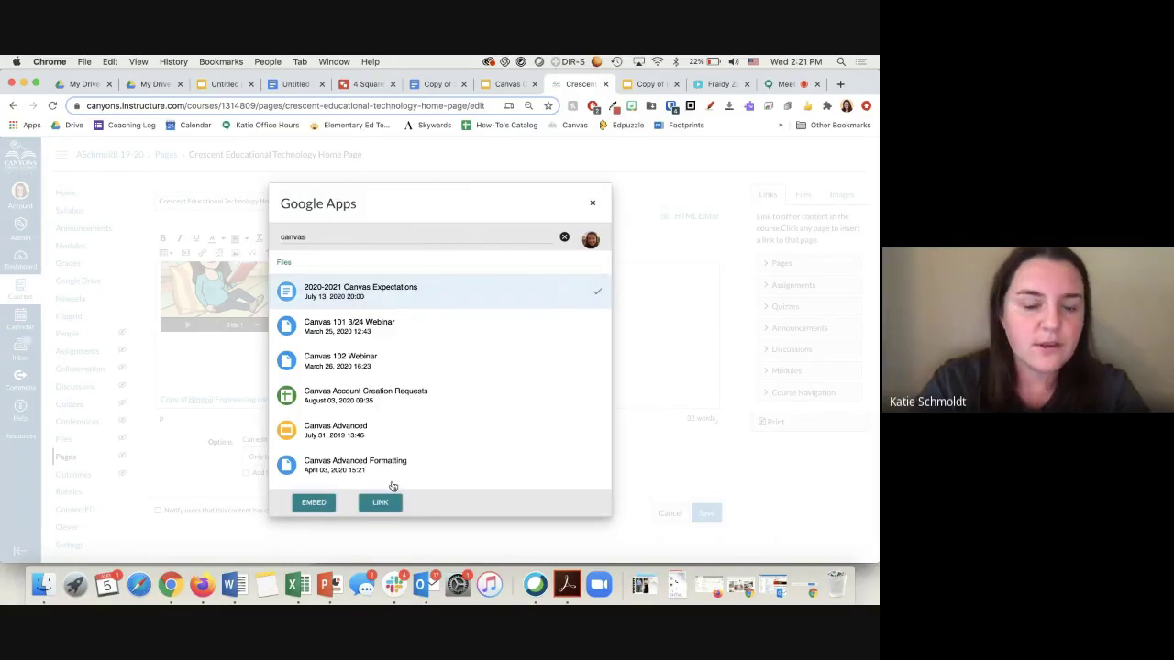
click(323, 503)
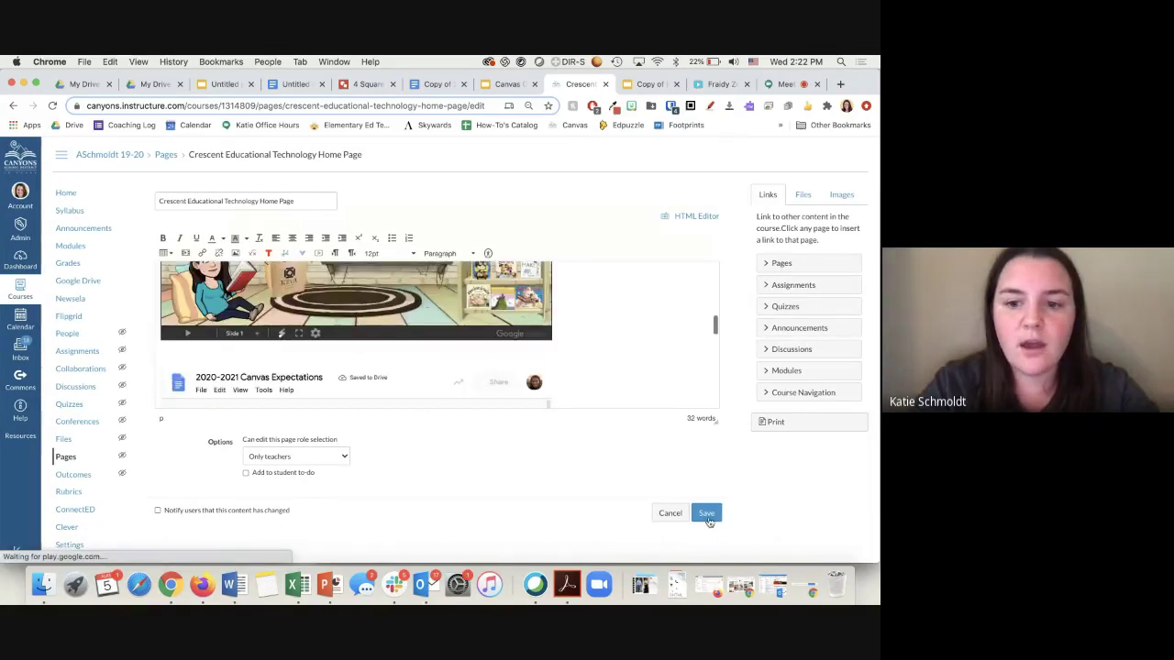
click(707, 516)
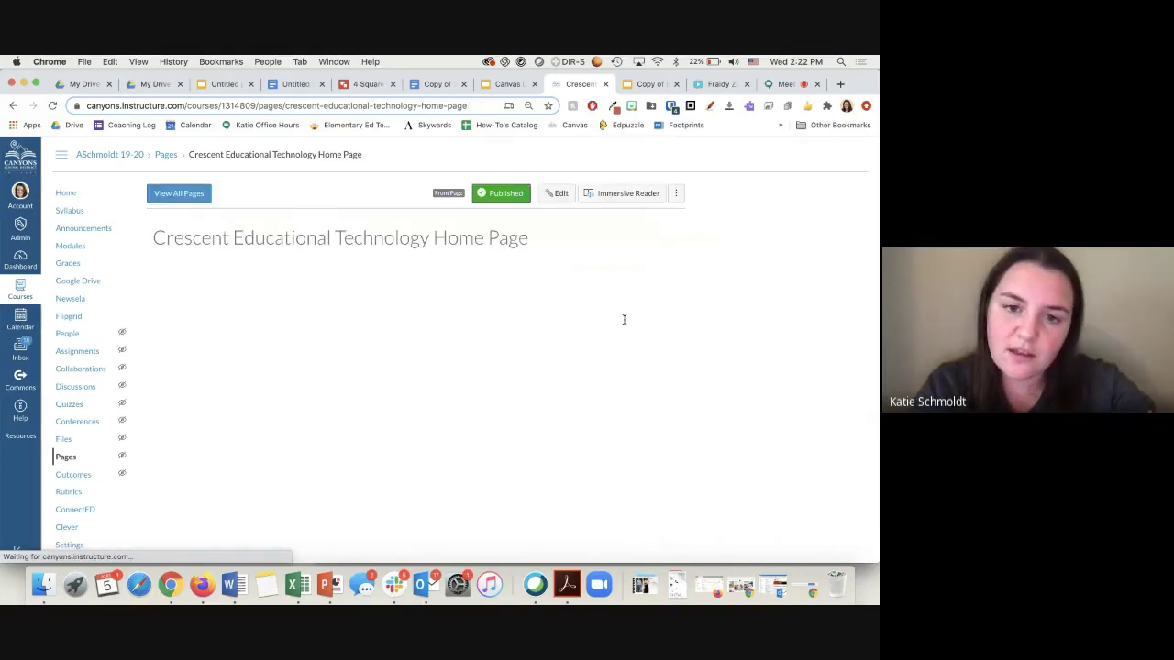
Review the saved home page and scroll through the embedded 2020-2021 Canvas Expectations document
scroll(624, 319, down, 4)
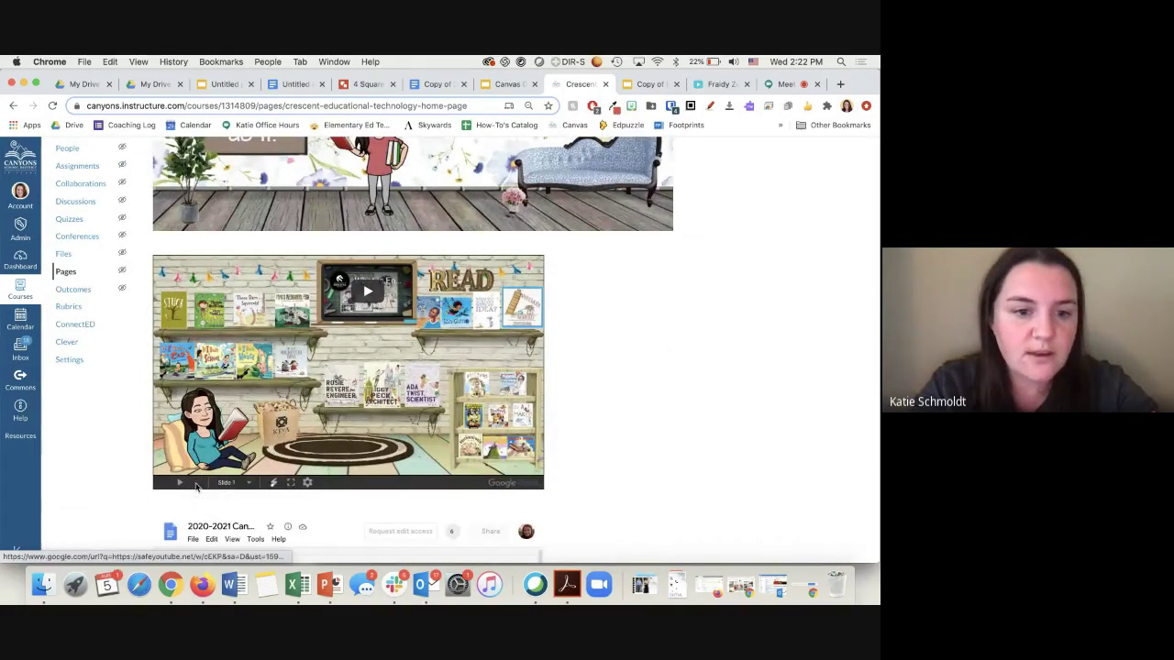
scroll(193, 495, down, 5)
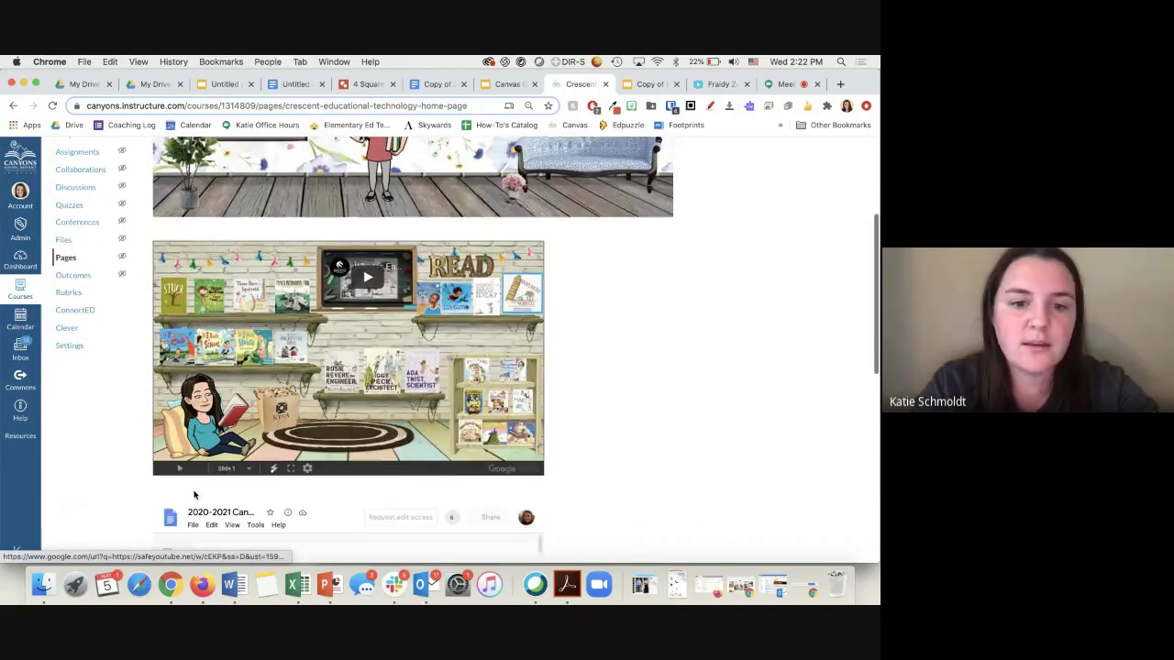
scroll(338, 450, down, 10)
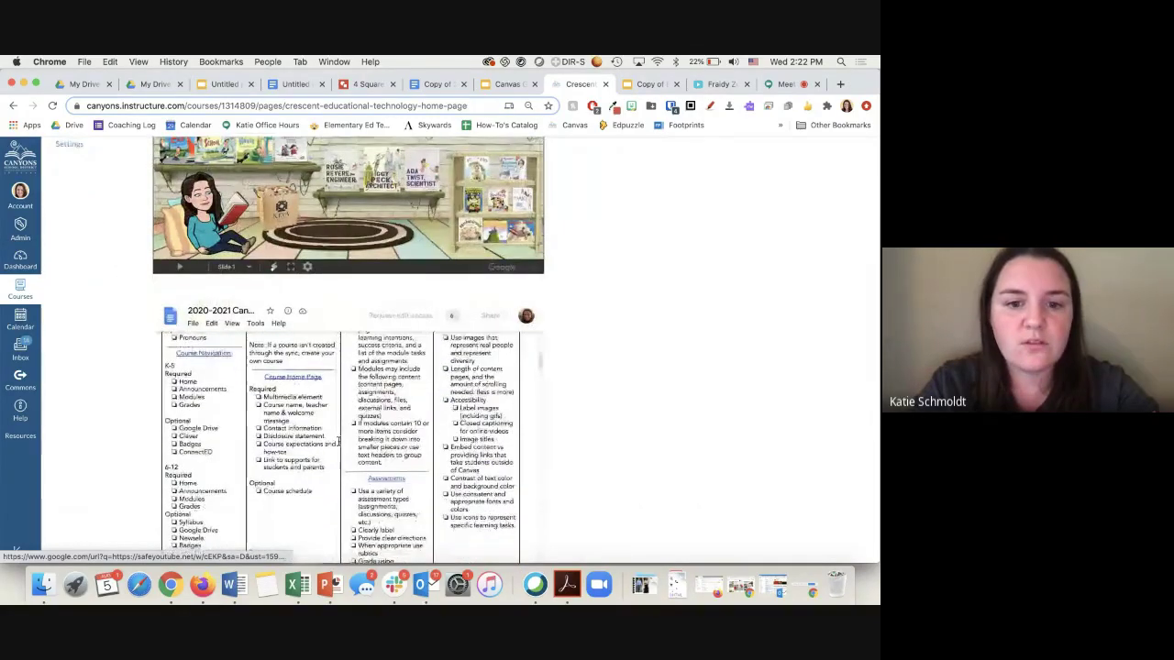
scroll(483, 375, down, 7)
scroll(482, 375, up, 20)
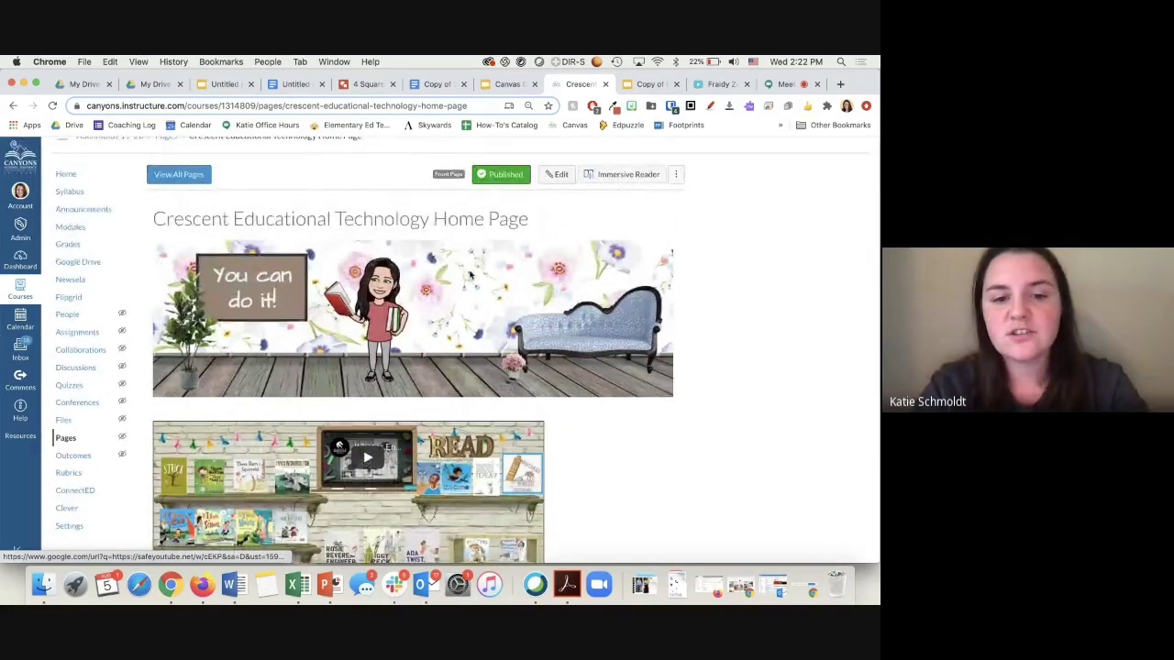
scroll(457, 275, down, 4)
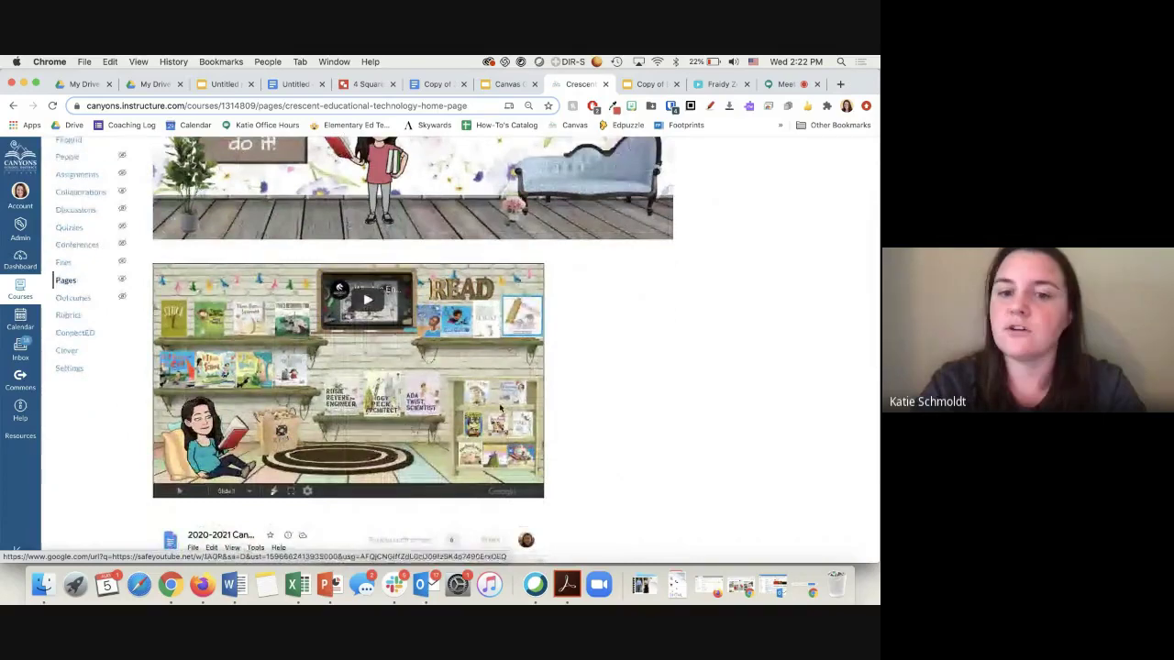
Check the Google Meet call and its chat for questions, and review the embedded presentation and document on the Canvas page
click(784, 84)
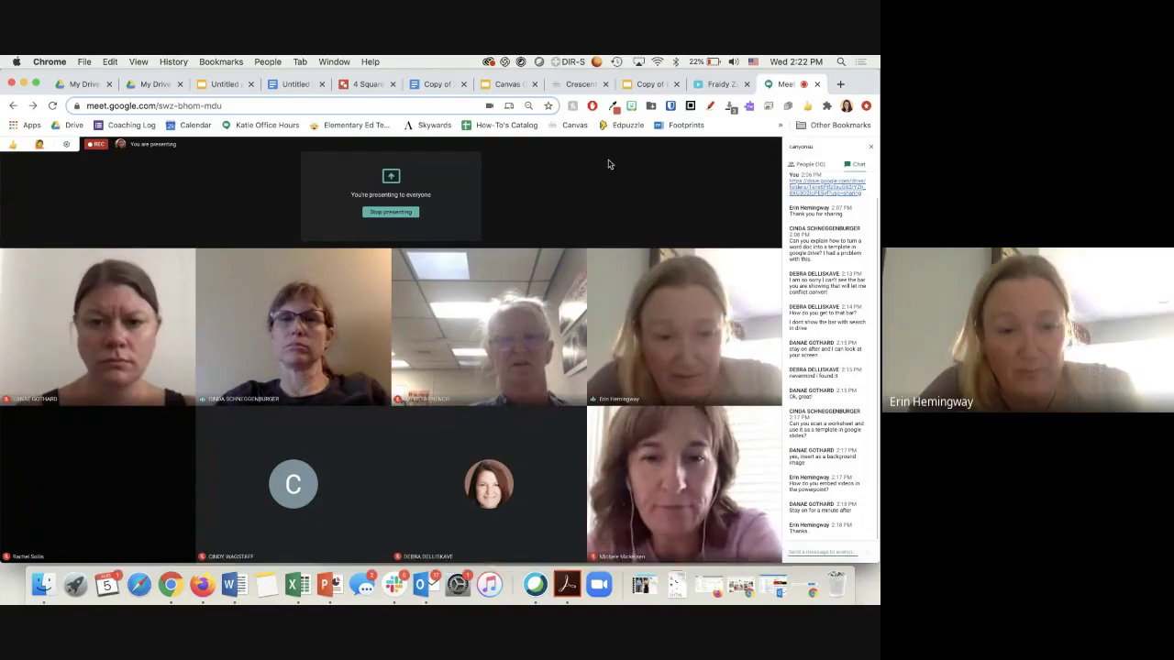
click(576, 84)
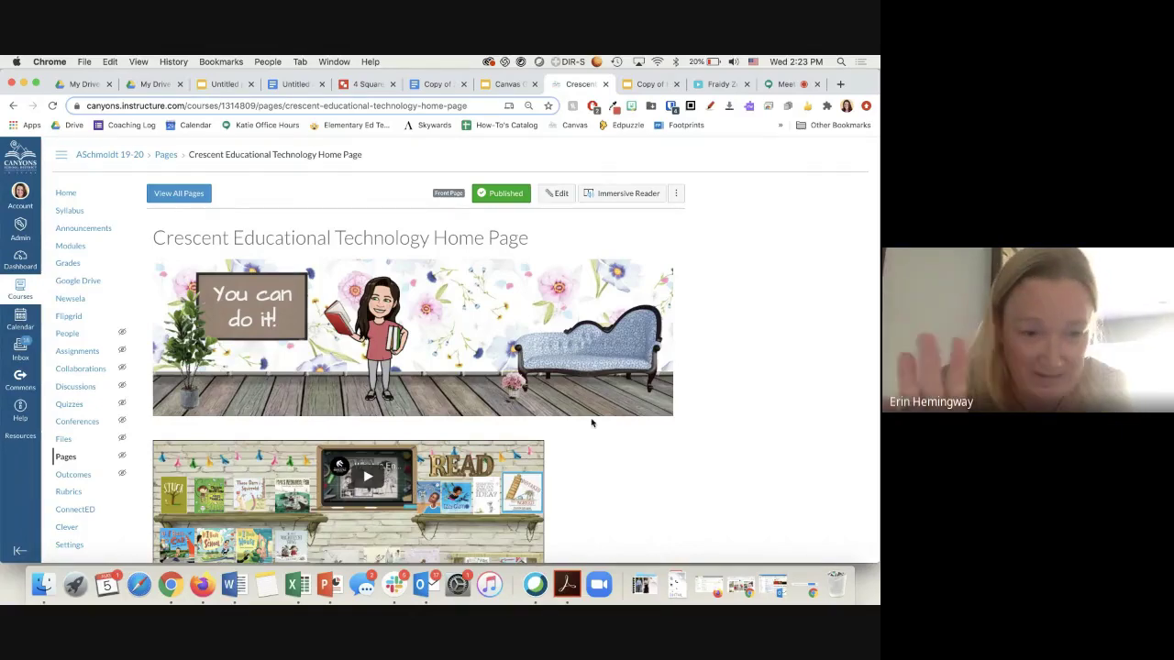
scroll(591, 423, down, 1)
scroll(592, 422, down, 10)
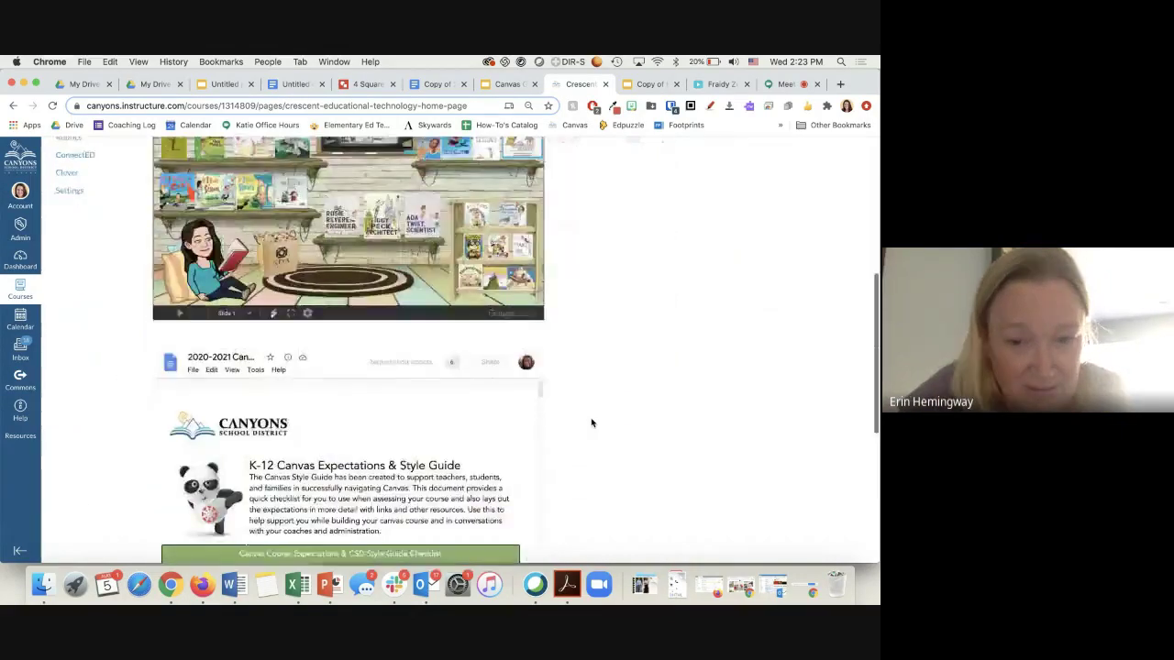
scroll(592, 423, up, 6)
scroll(592, 423, up, 5)
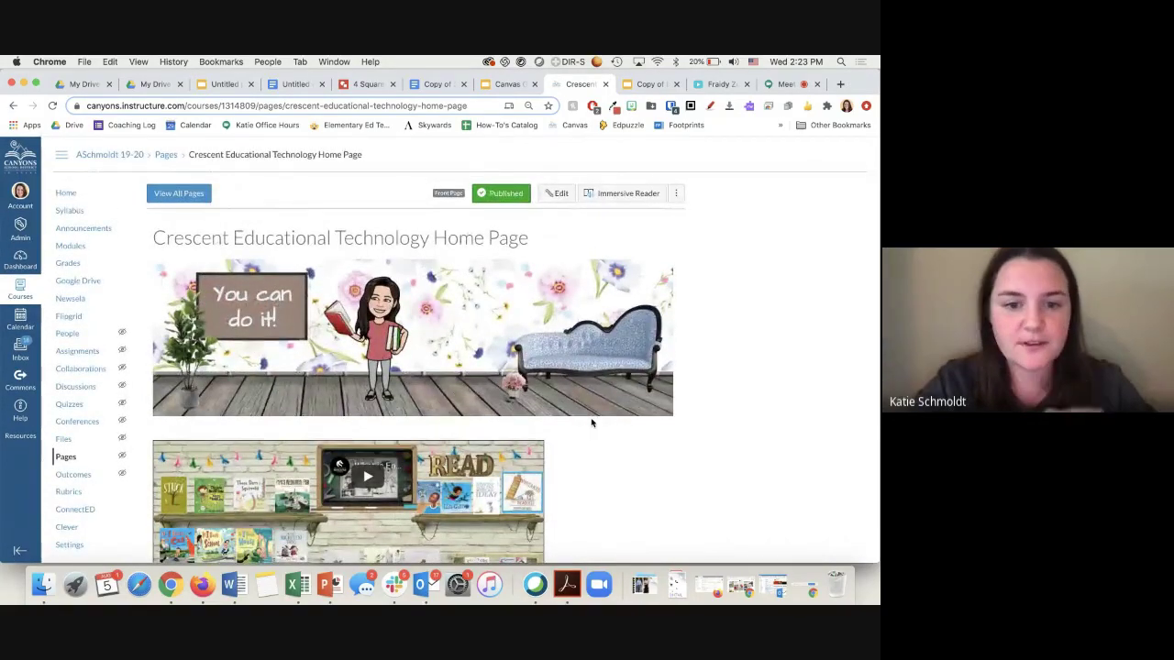
scroll(591, 423, down, 3)
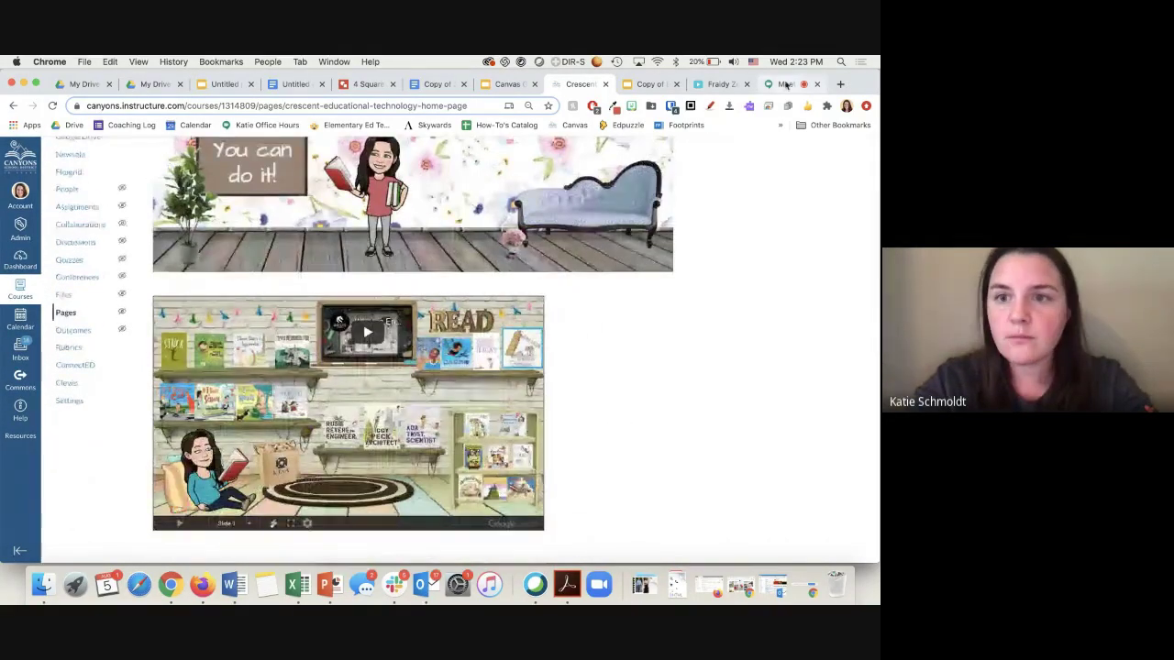
click(777, 85)
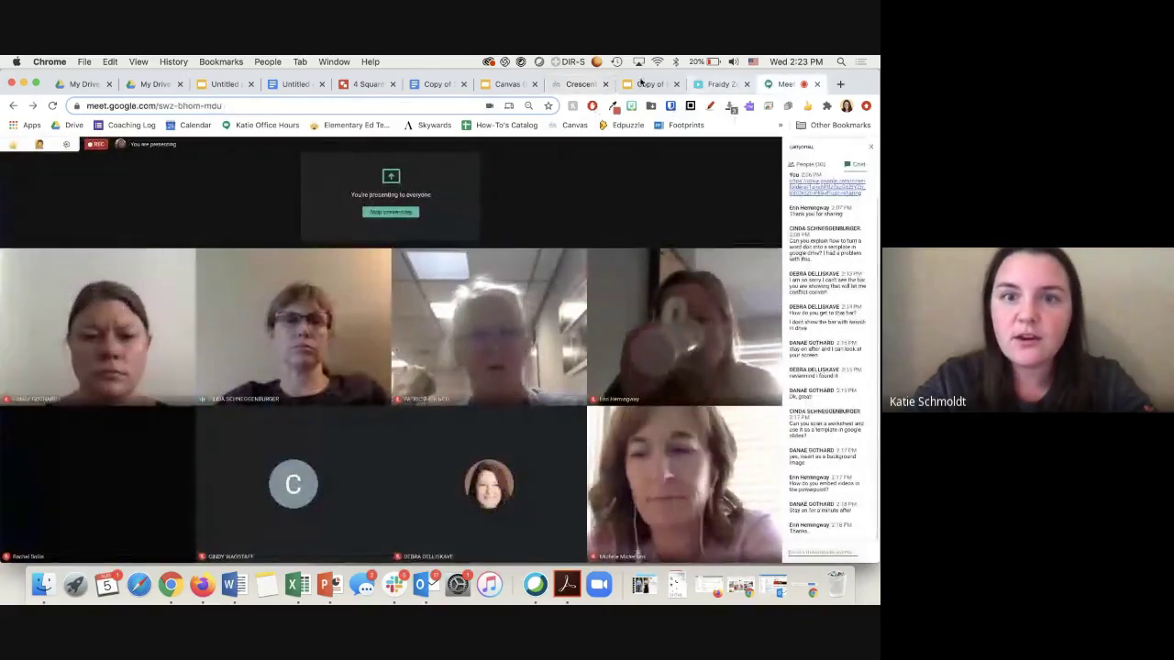
click(581, 83)
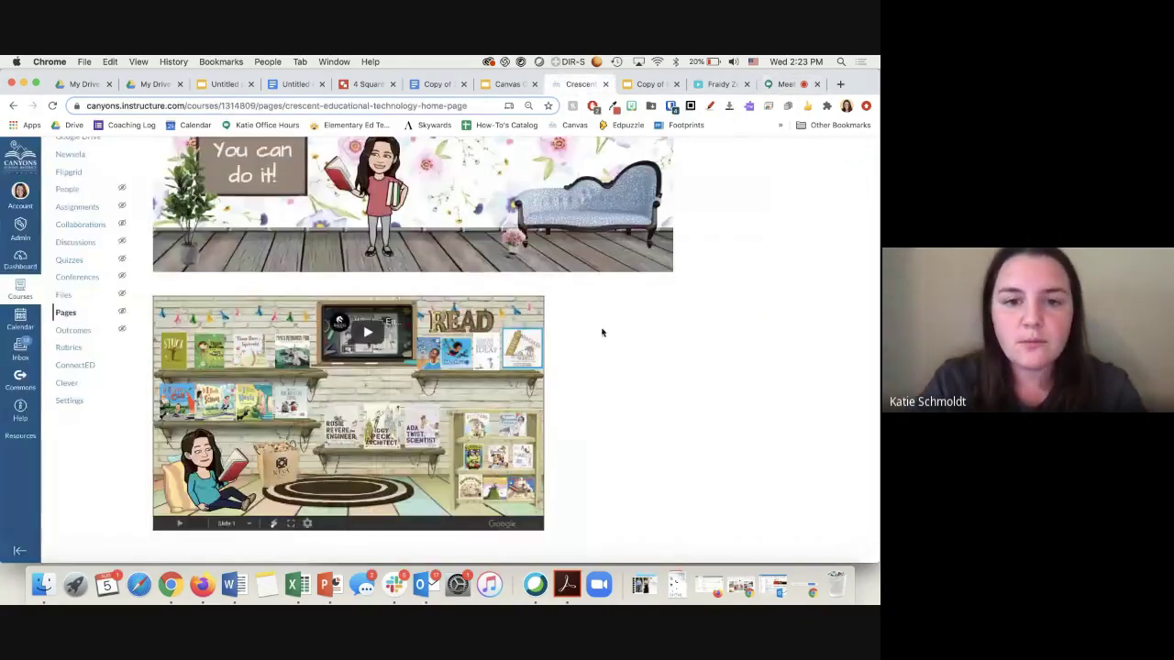
scroll(602, 333, down, 3)
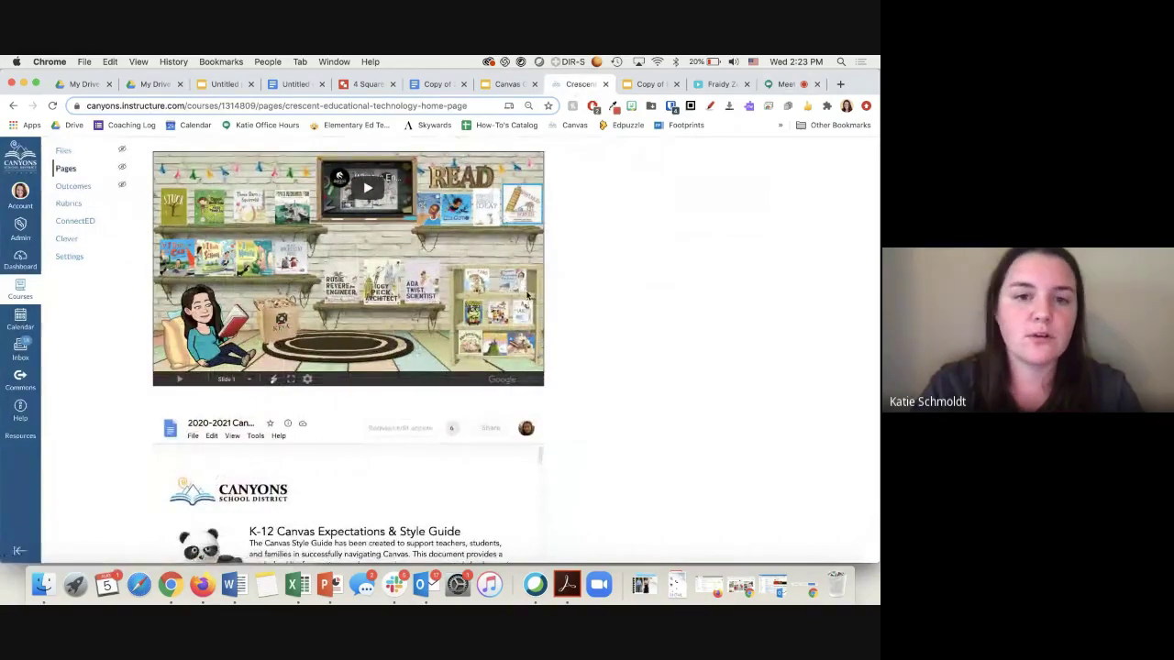
Review the embedded presentation and document on the home page, and check the Venn diagram slide in the untitled presentation
scroll(606, 231, up, 3)
scroll(551, 303, down, 4)
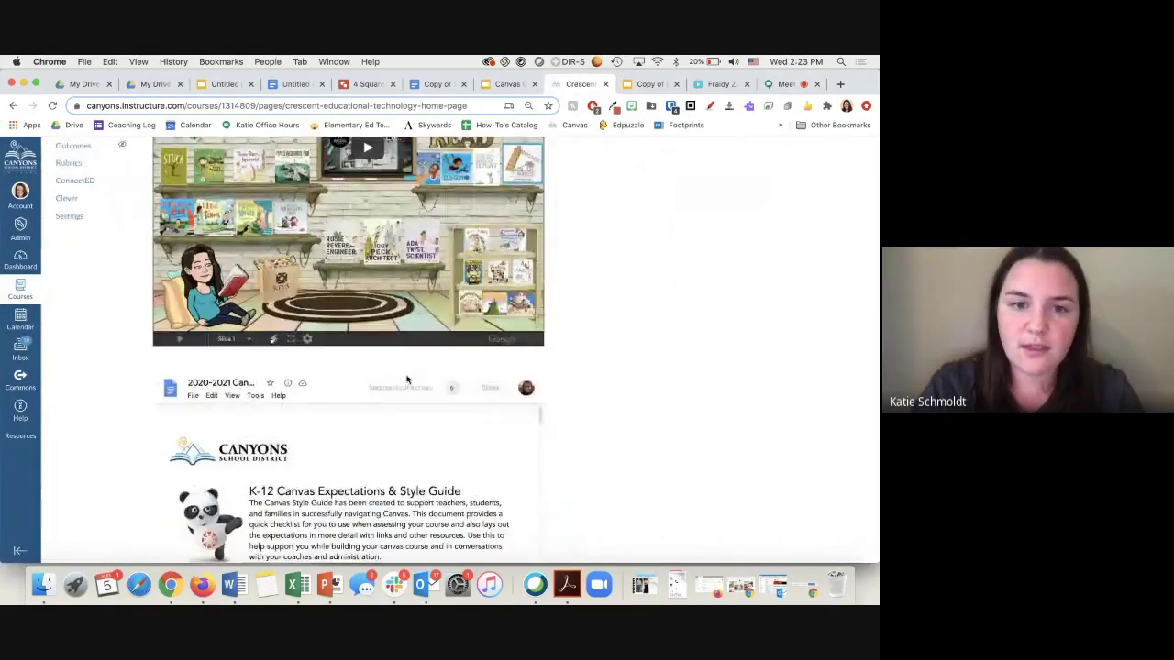
scroll(407, 379, down, 3)
scroll(407, 367, down, 3)
scroll(598, 328, up, 10)
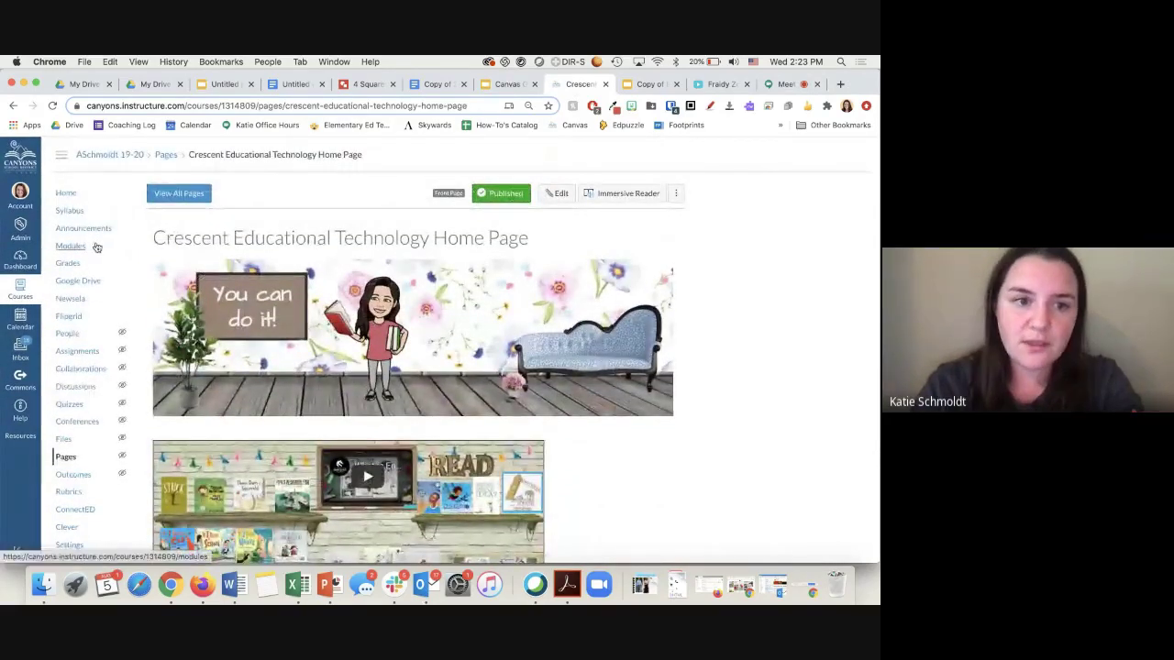
click(222, 84)
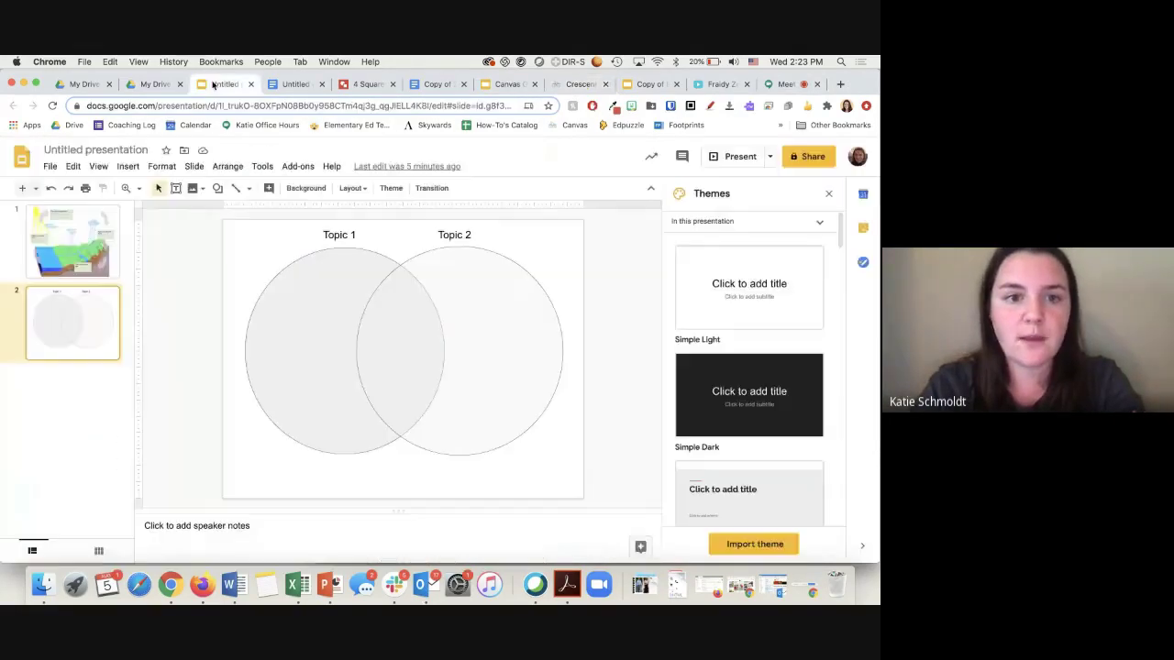
click(278, 84)
click(221, 85)
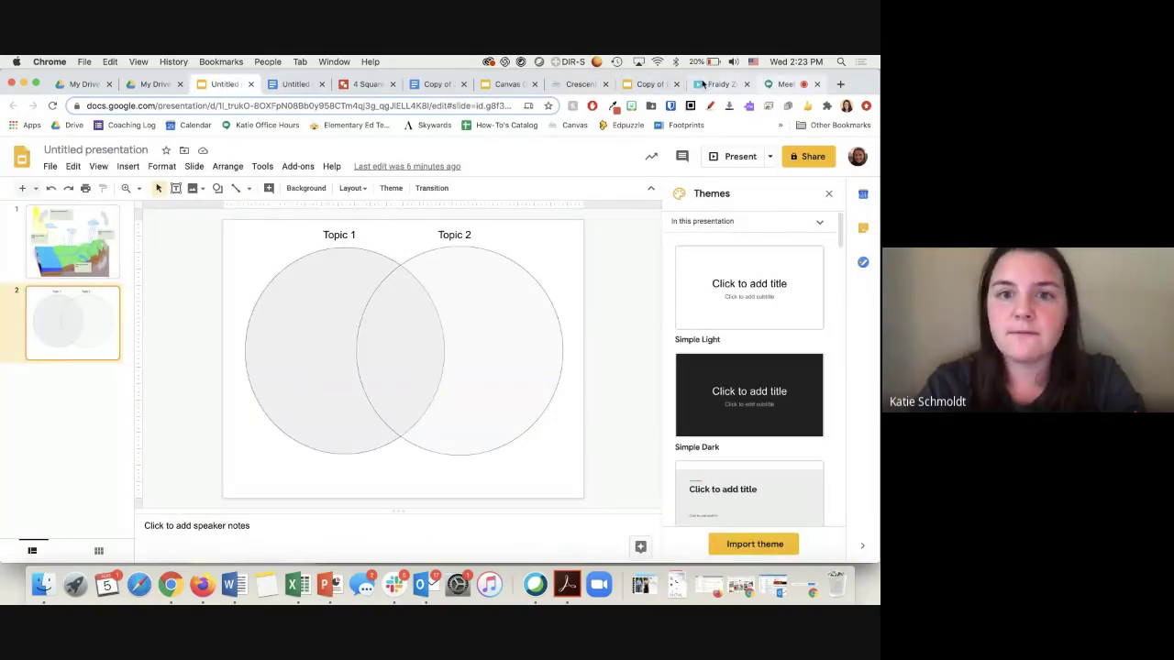
click(578, 84)
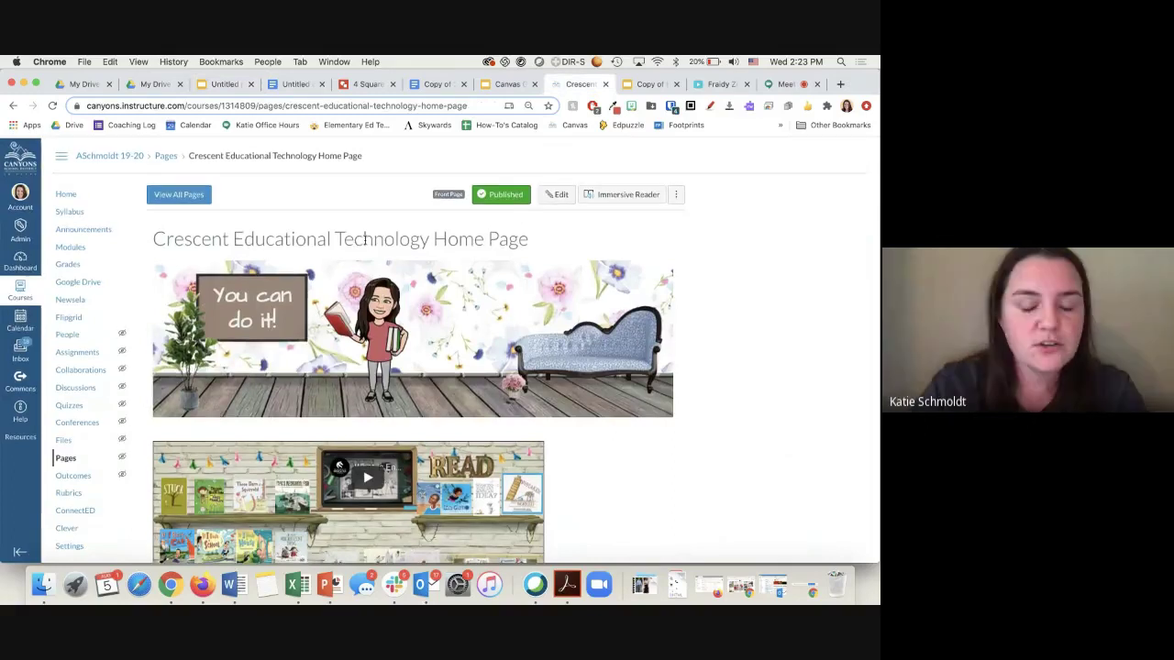
Add a new assignment named "Google LTI Graphic Organizer" to the Google LTI module in the course modules
click(74, 248)
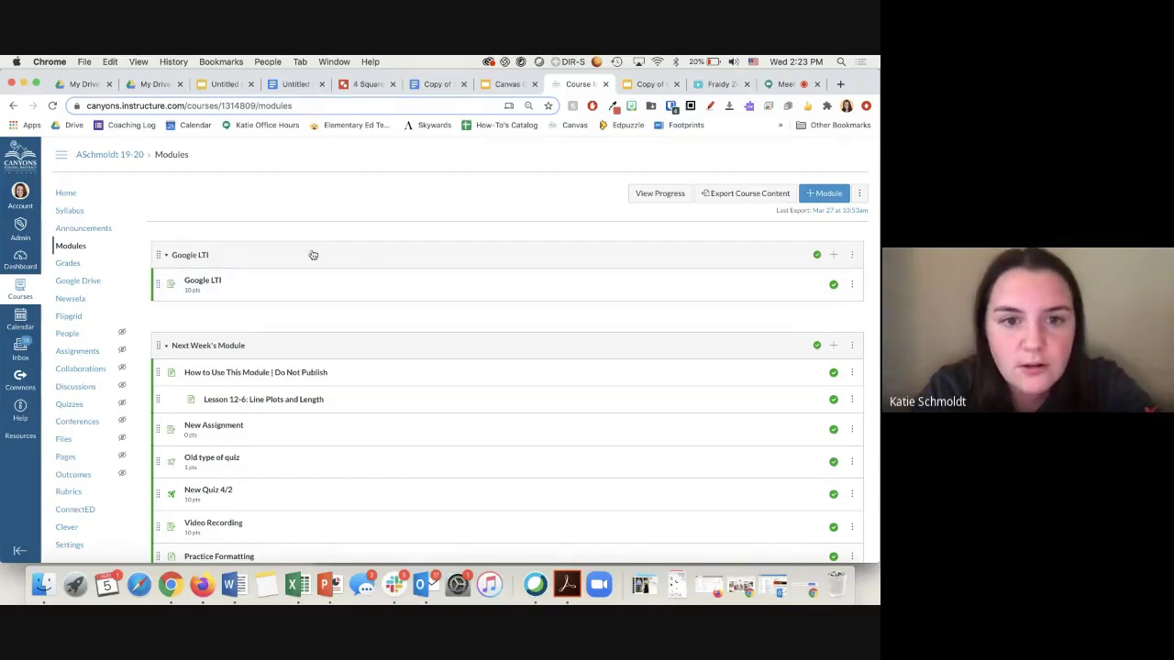
click(834, 256)
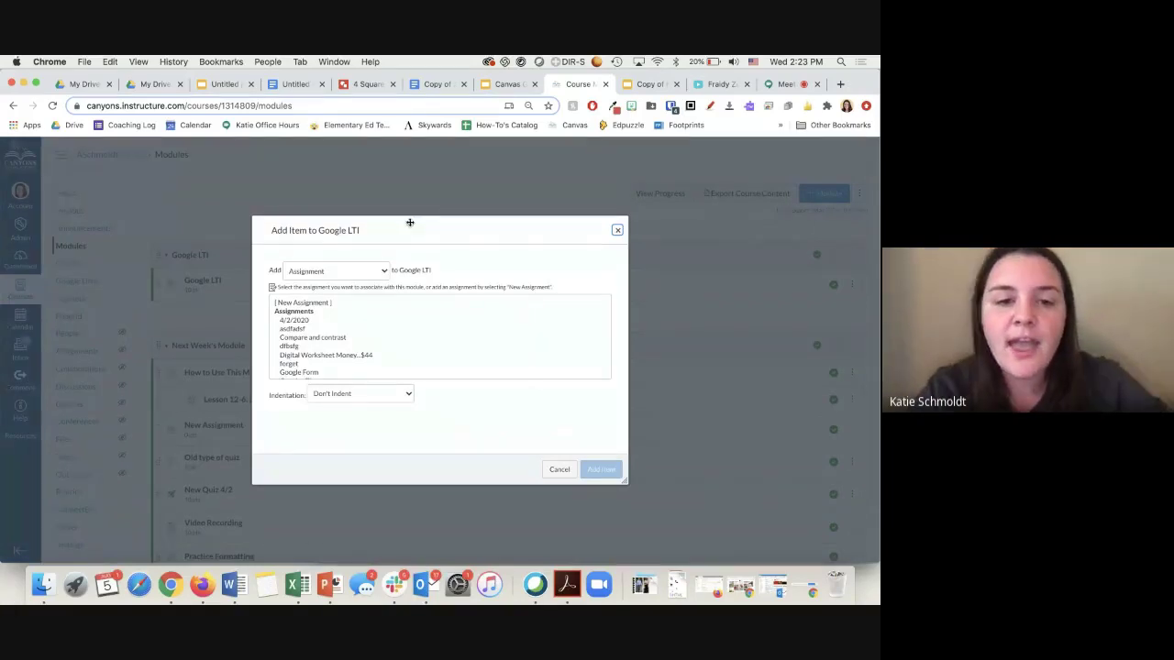
click(359, 272)
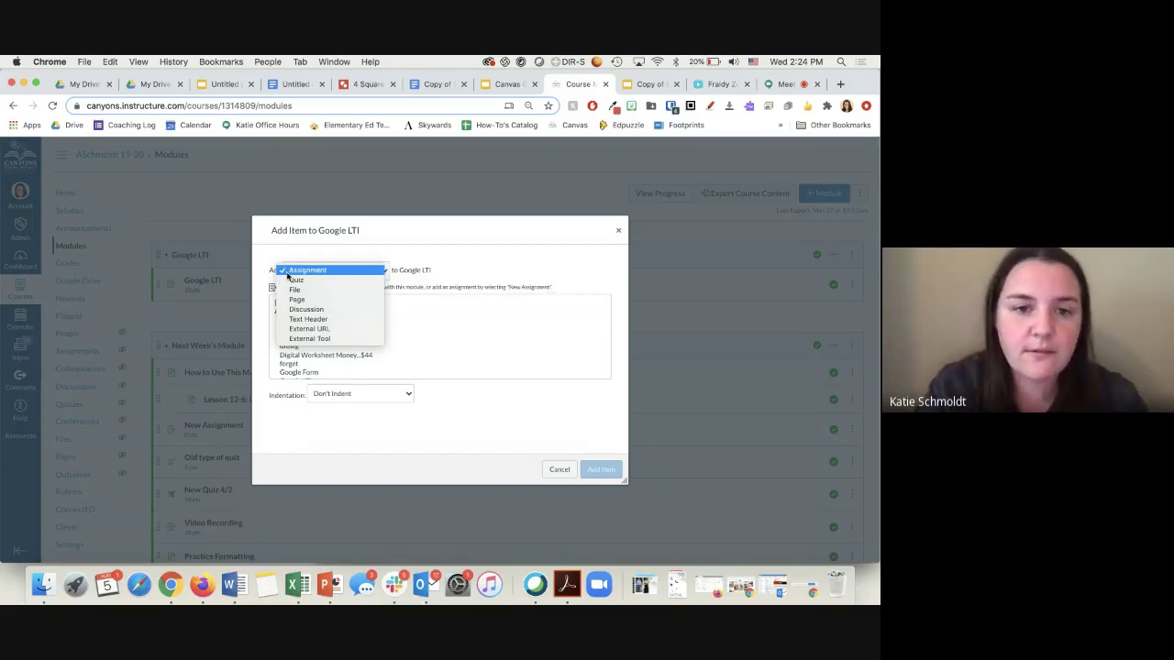
click(341, 274)
click(320, 304)
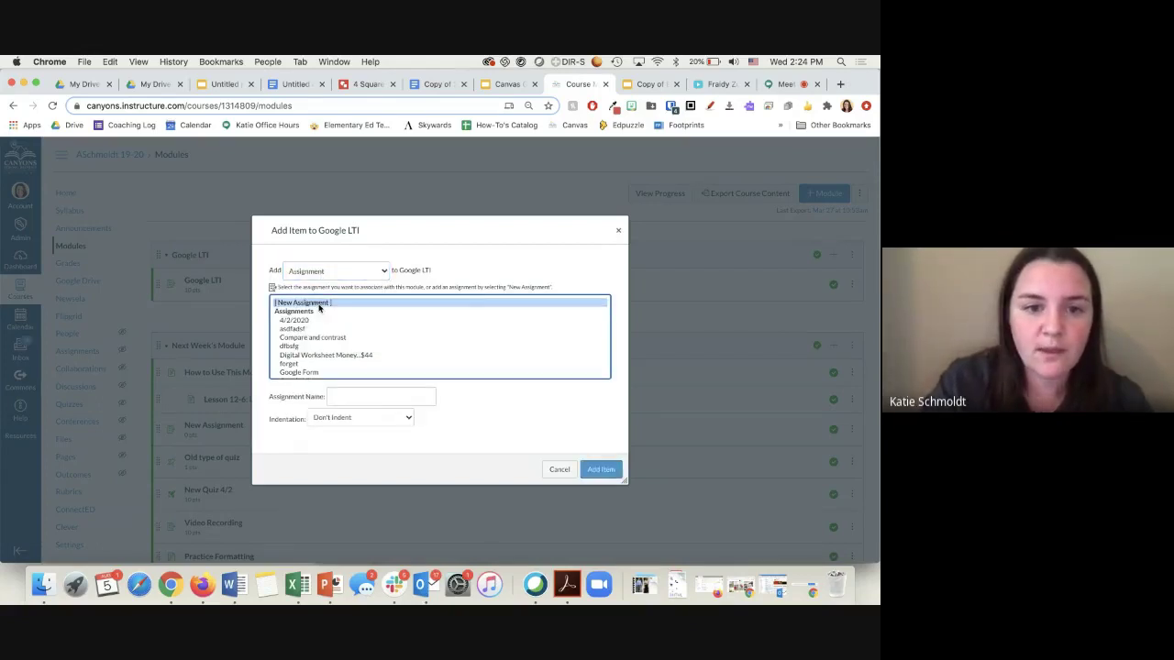
click(359, 397)
text(Google LTI)
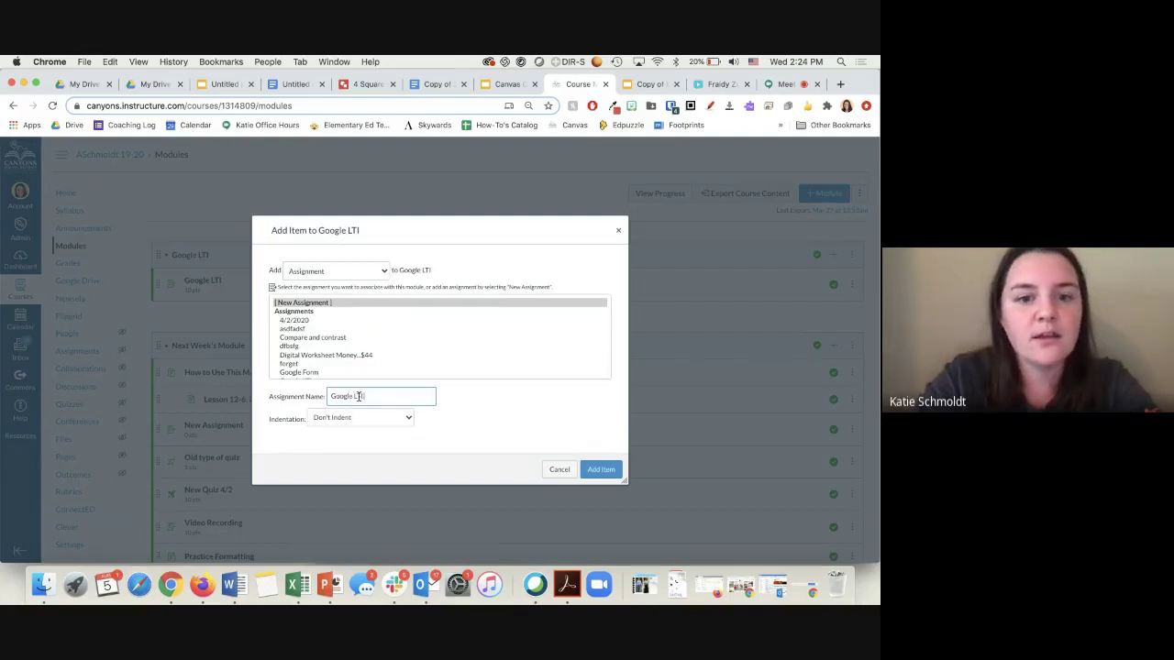
text( Graphic Organizer)
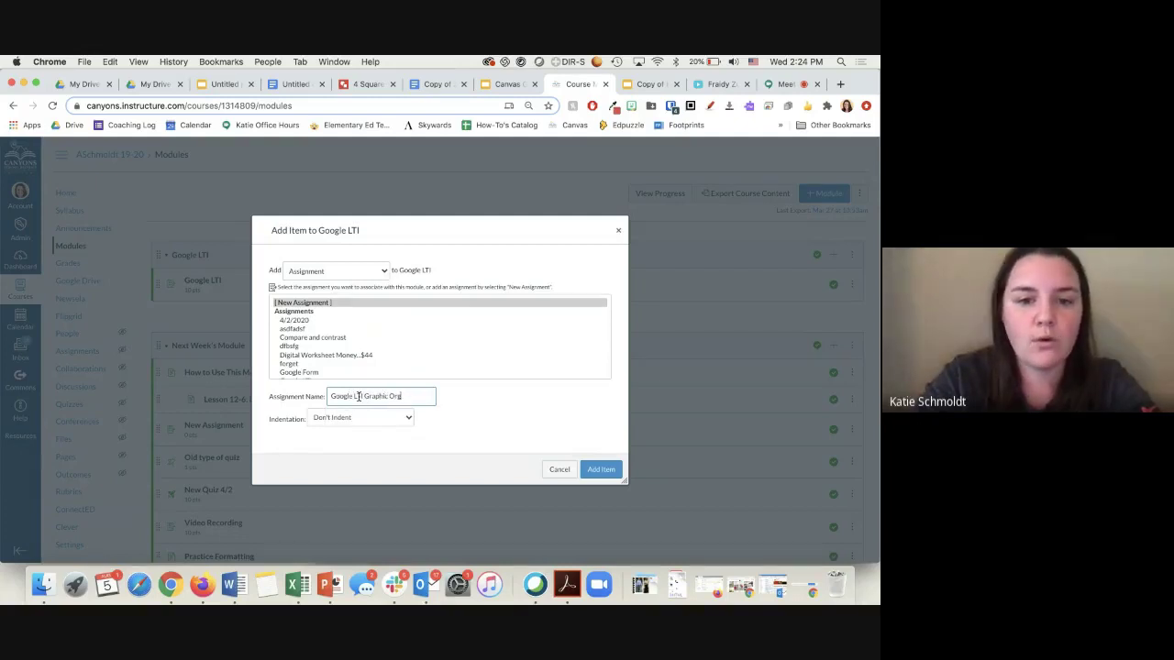
click(601, 471)
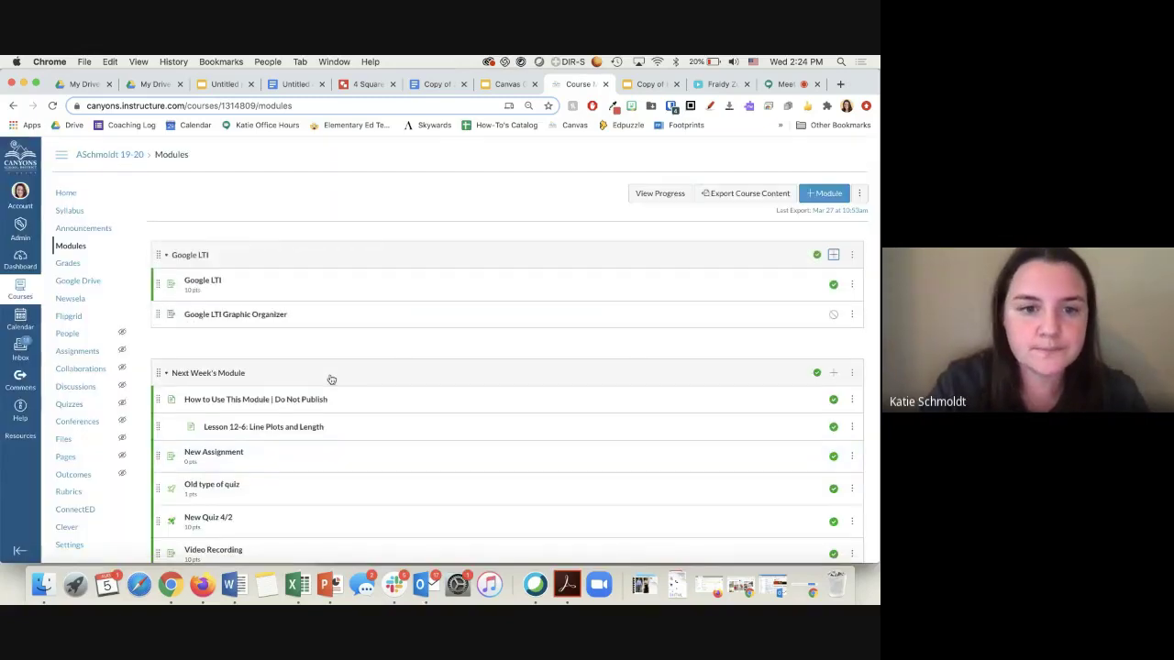
Edit the Google LTI Graphic Organizer assignment and enter "Directions: Please fill out this graphic organizer." as its description
click(196, 318)
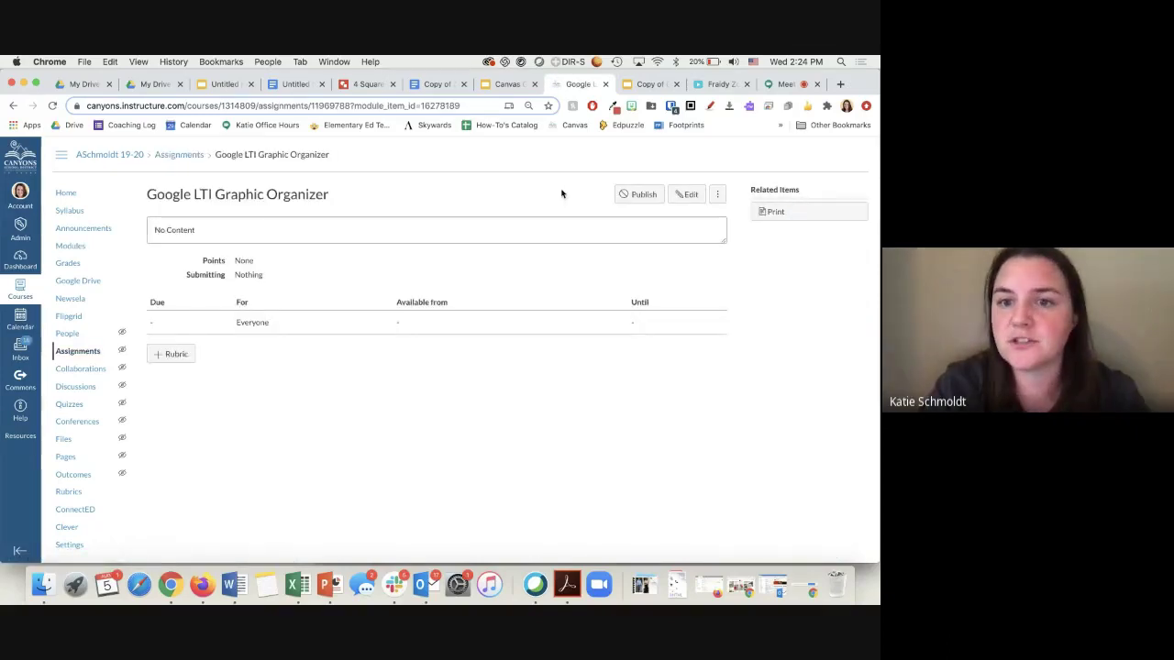
click(687, 195)
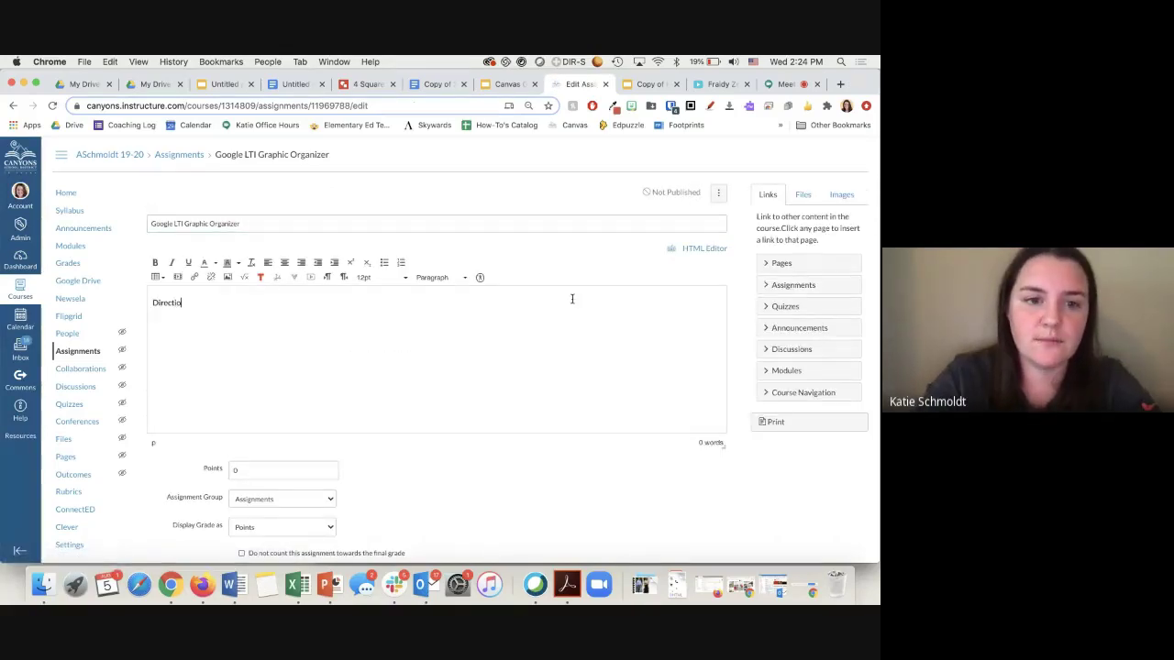
text(ase f)
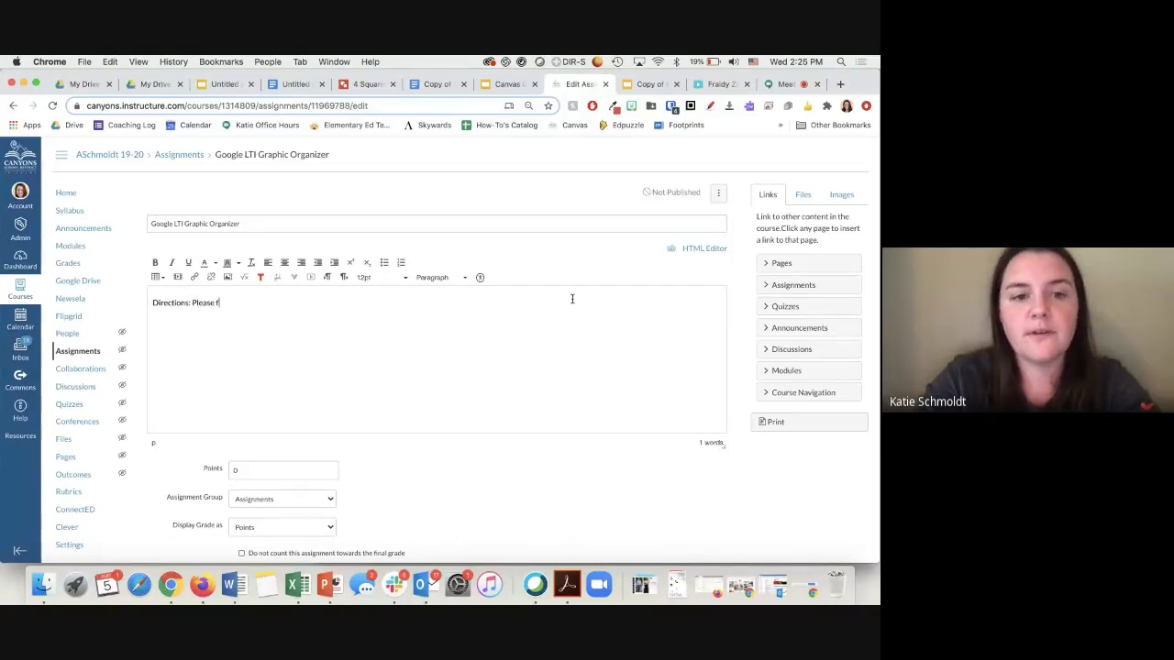
text(ill out this g)
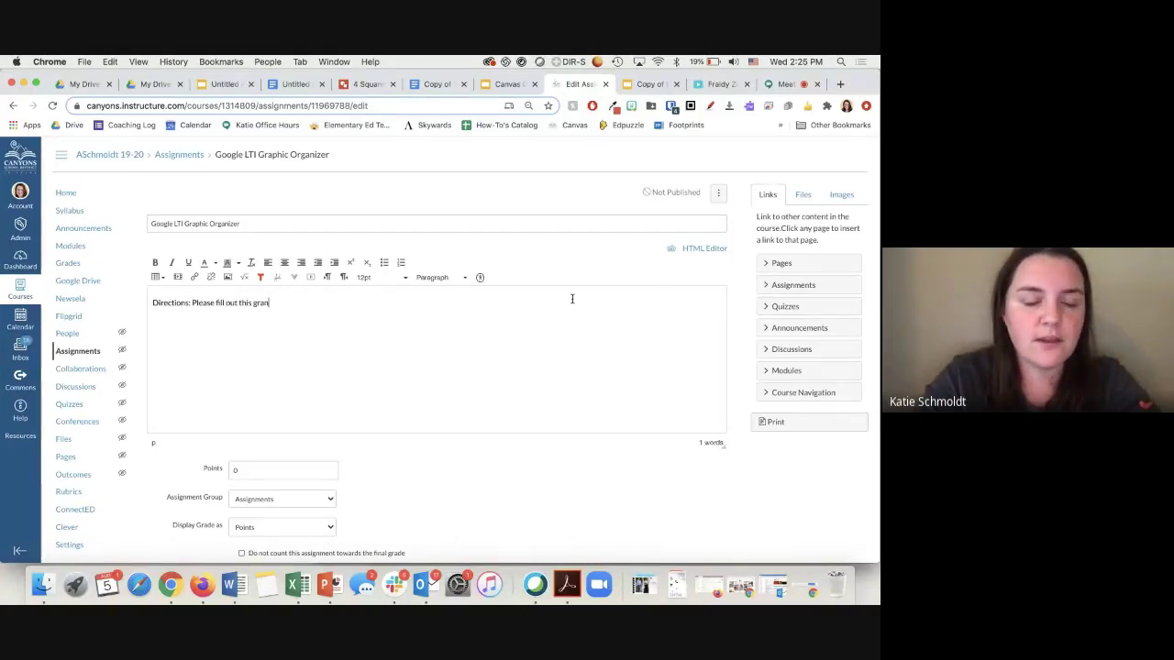
text(raphic organizer.)
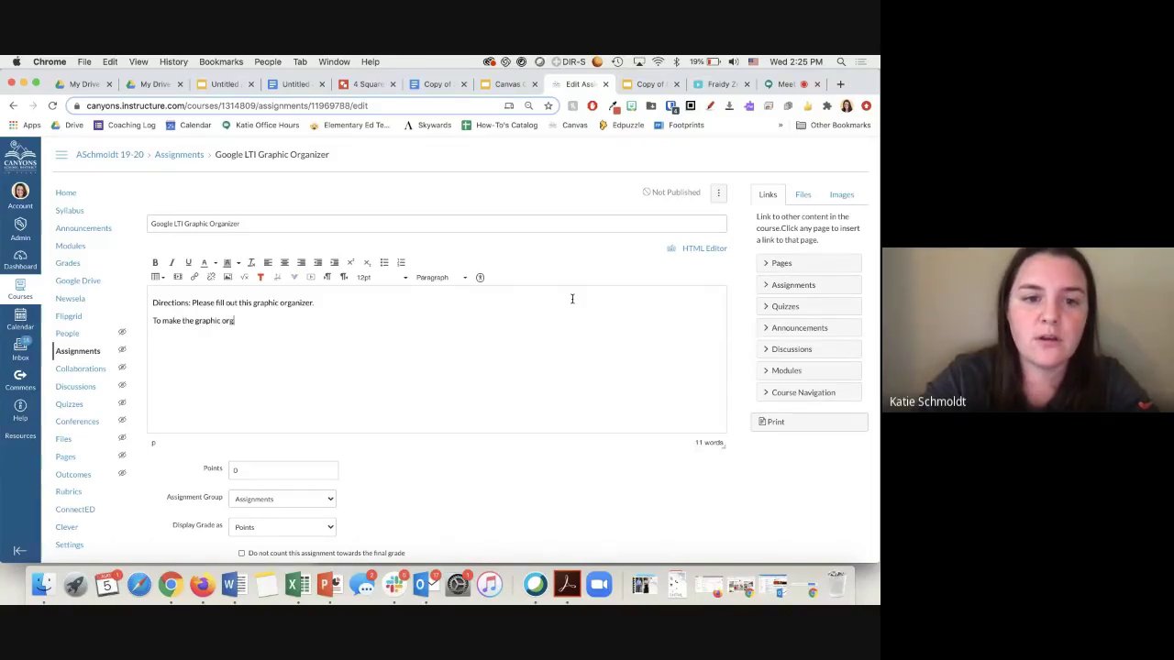
Add a second description line: "To make the graphic organizer bigger, please click the blue link below that says "Untitled""
text(er bigger)
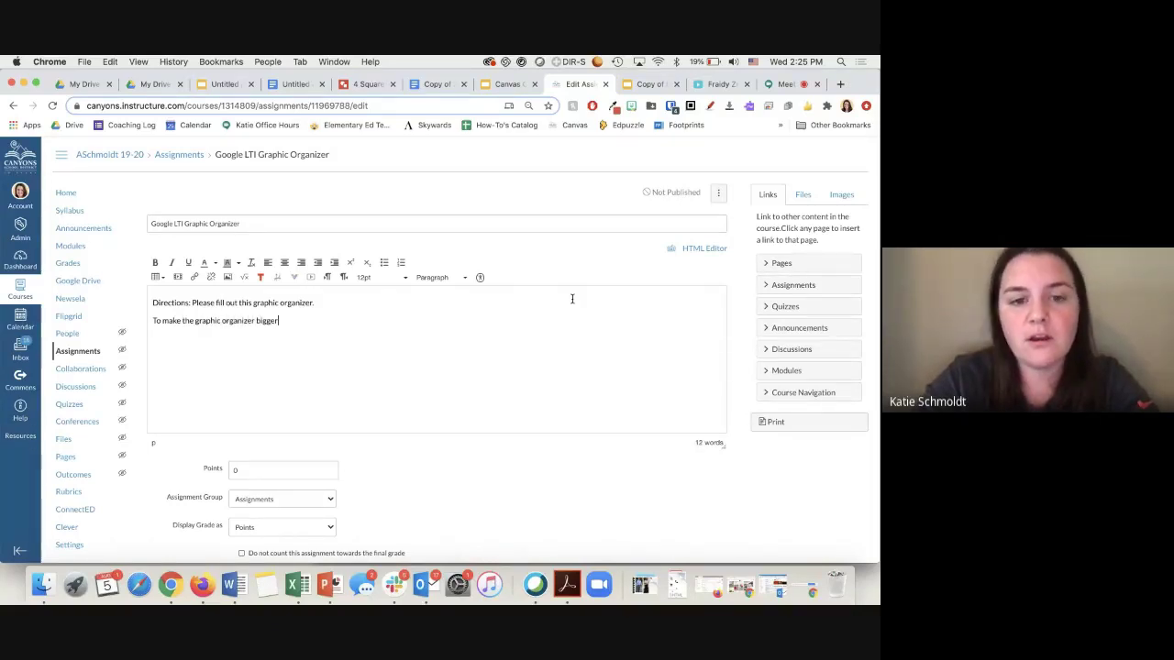
text(, please click )
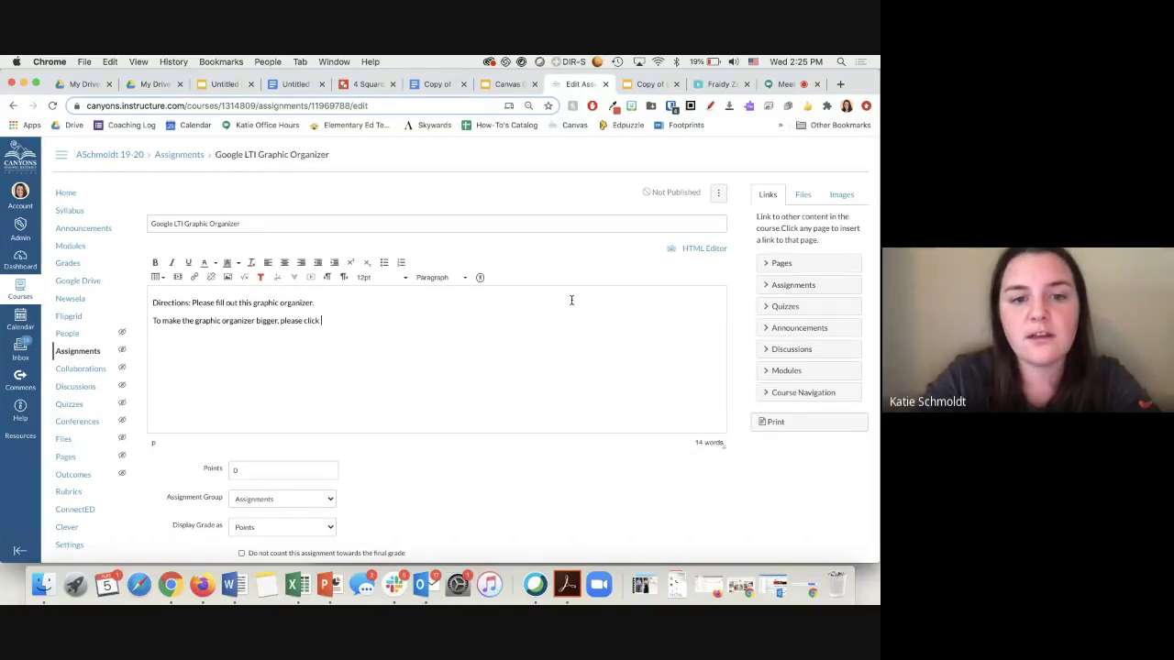
text(the blue link)
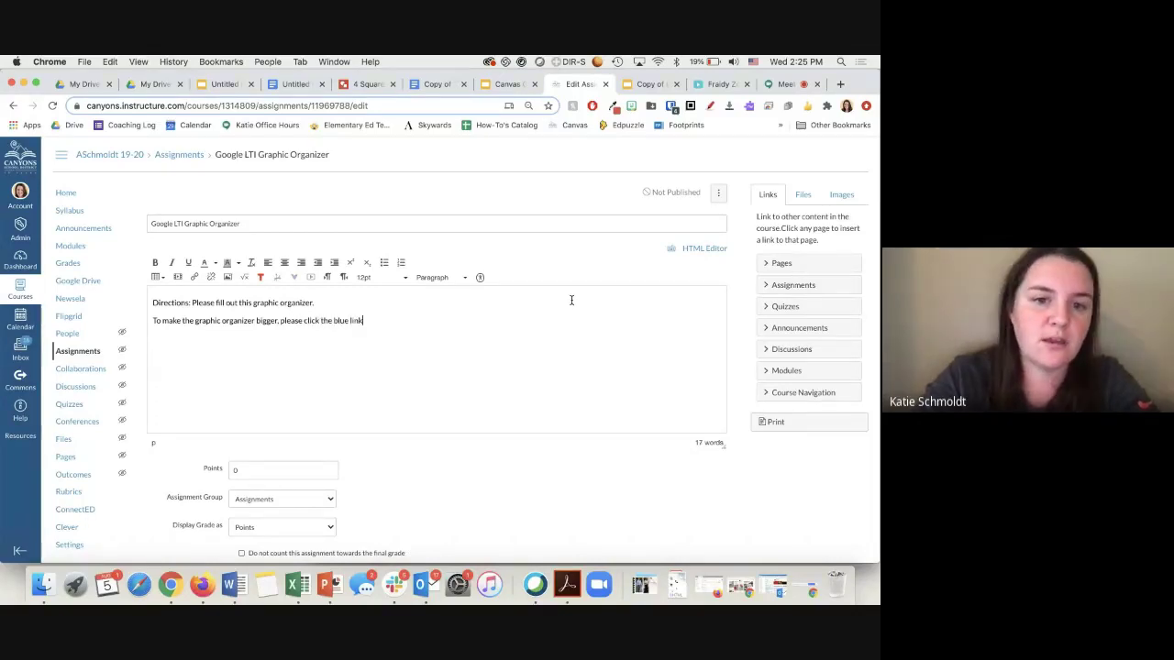
text( below that says)
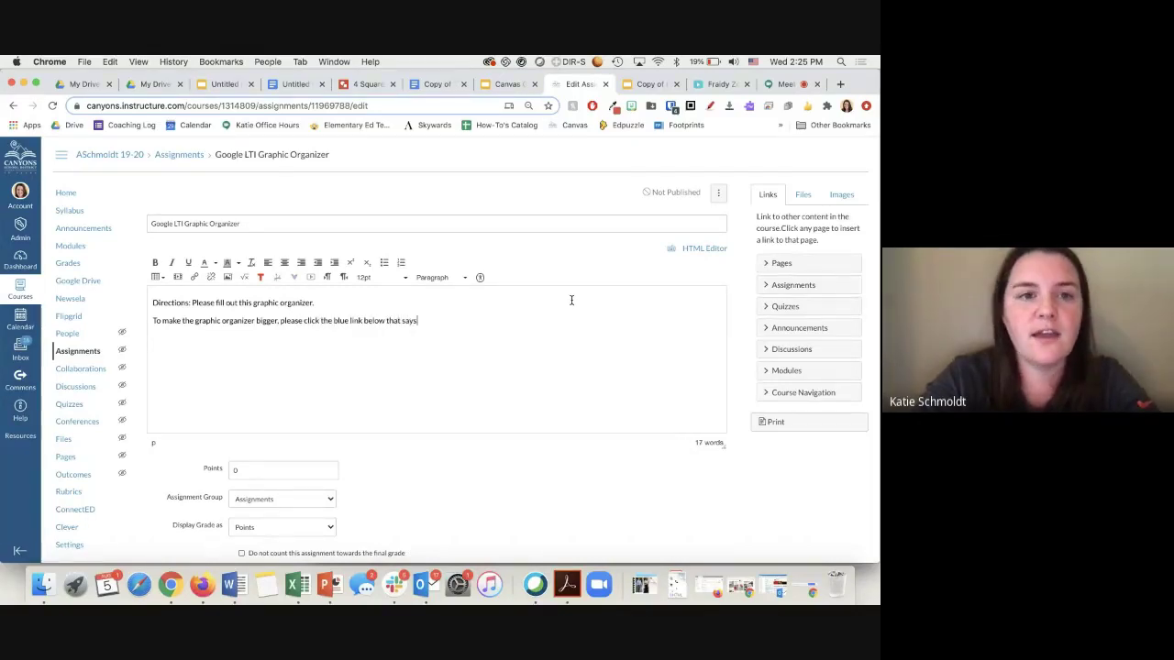
text( "Untitled)
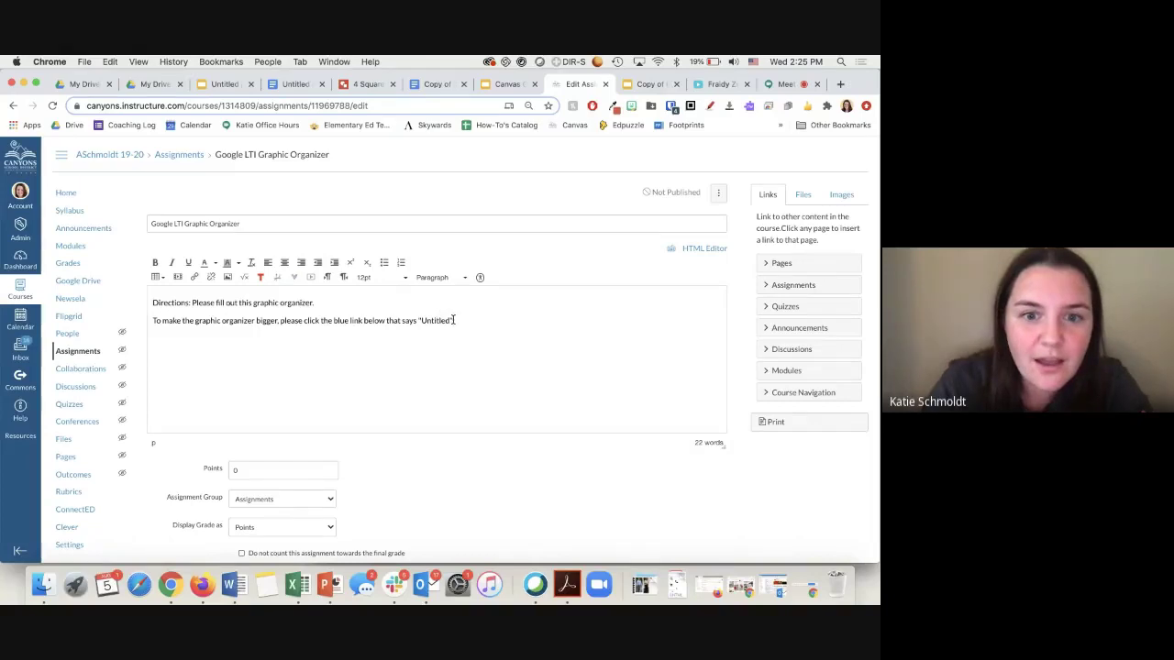
Set the graphic organizer assignment's points to 10
scroll(420, 336, down, 1)
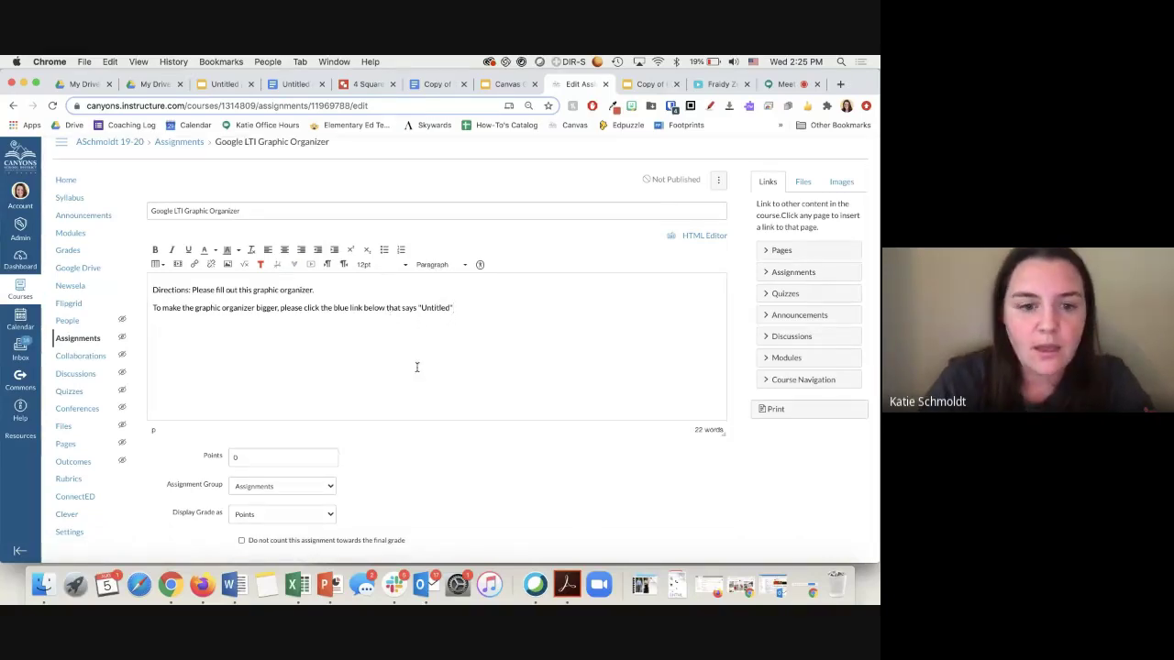
scroll(409, 376, down, 3)
scroll(266, 361, down, 1)
click(236, 341)
text(10)
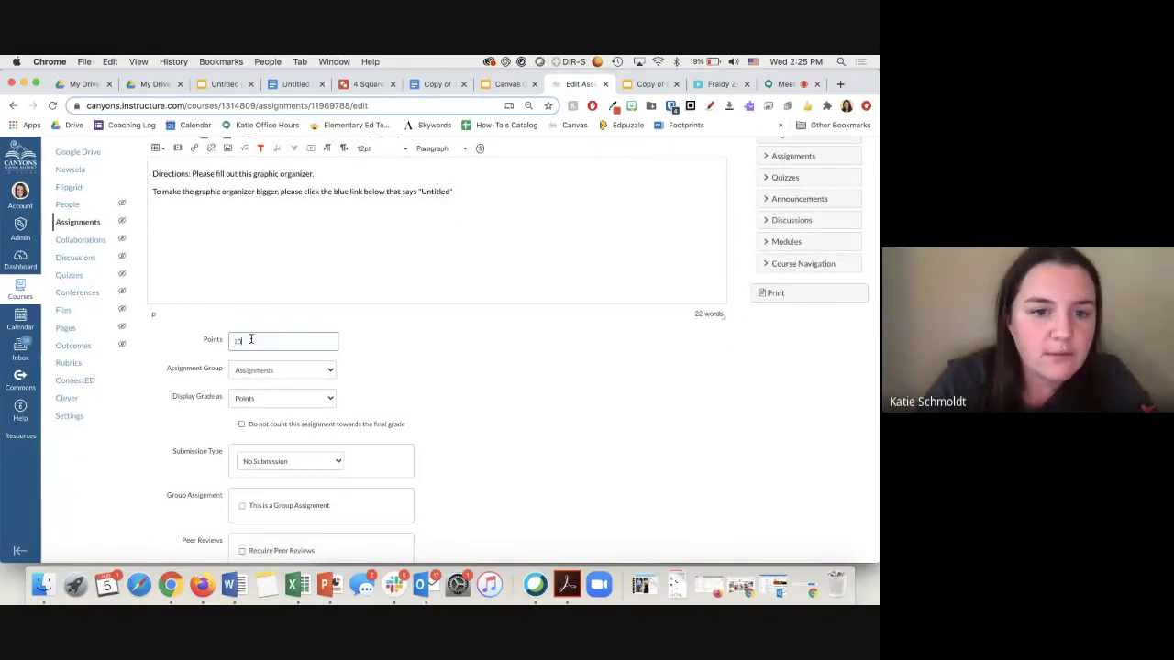
Look over the assignment's description and settings, including the available submission types and grade display options
scroll(231, 337, down, 1)
scroll(231, 337, down, 2)
scroll(230, 337, down, 1)
scroll(230, 337, up, 5)
scroll(230, 341, up, 3)
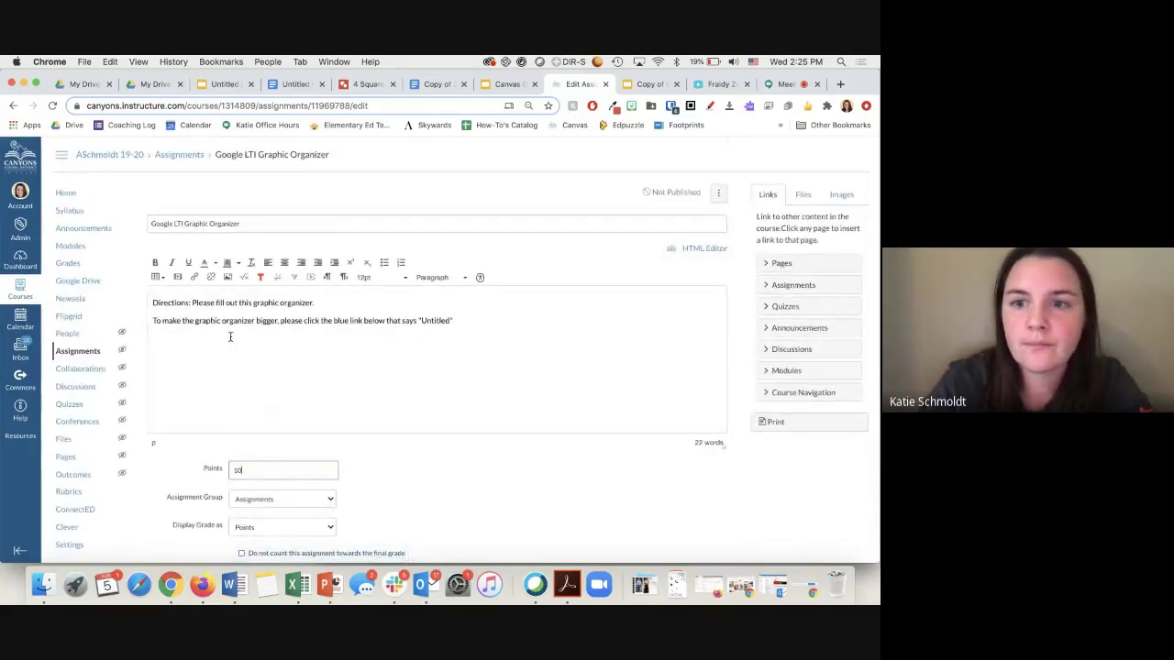
scroll(230, 337, down, 6)
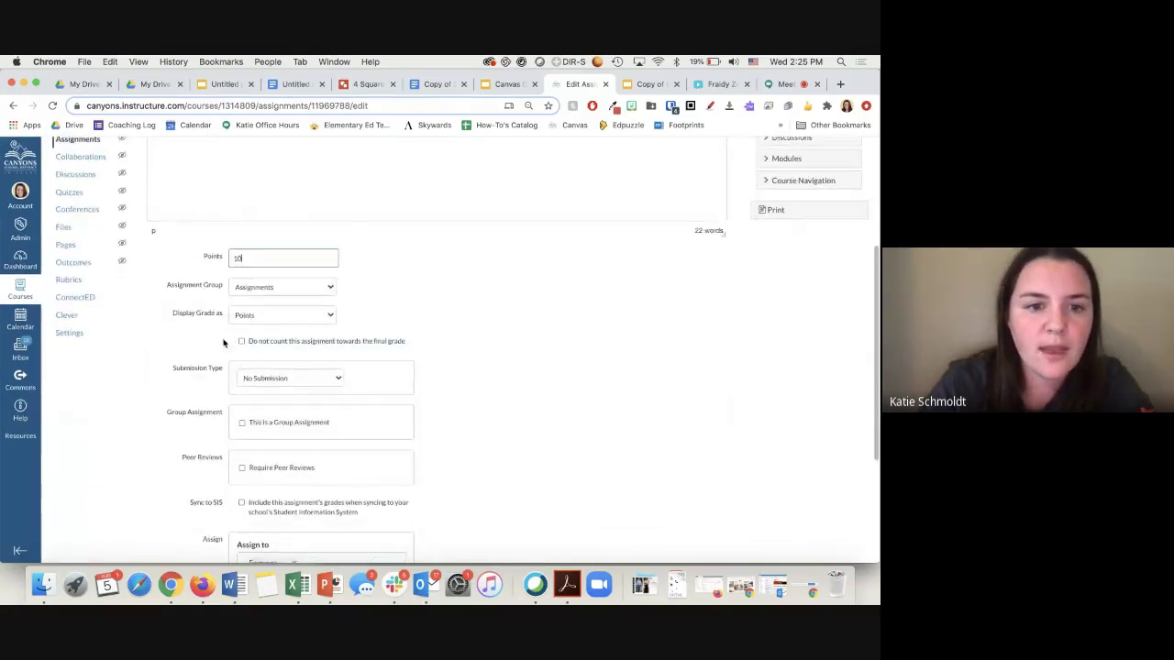
scroll(199, 387, down, 4)
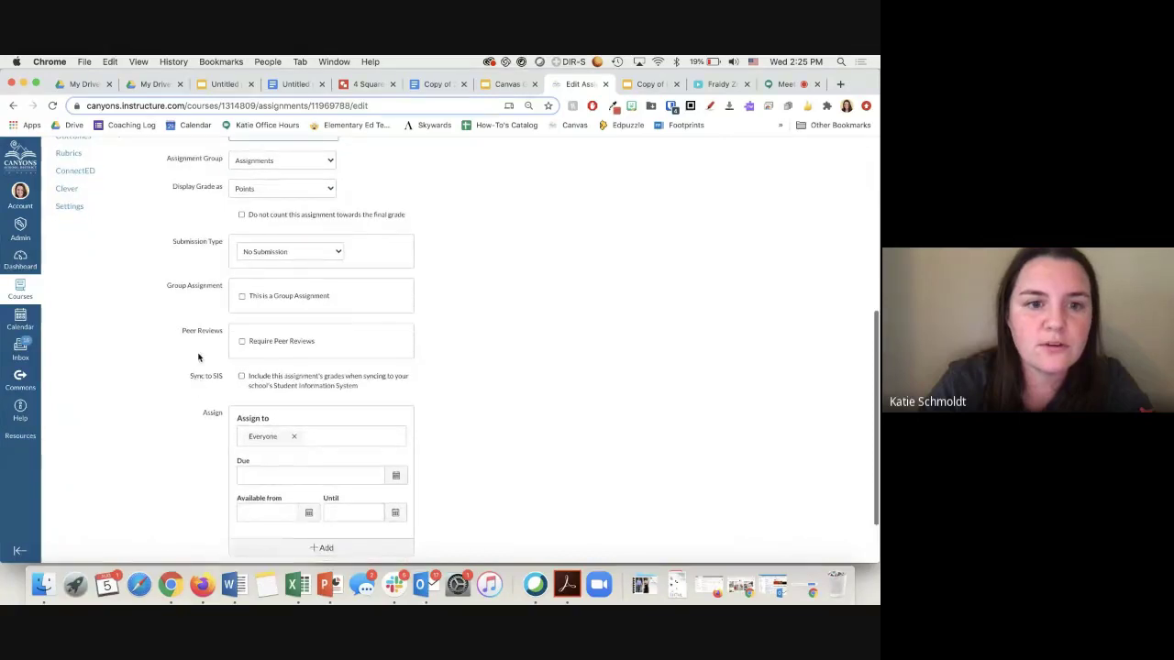
click(264, 253)
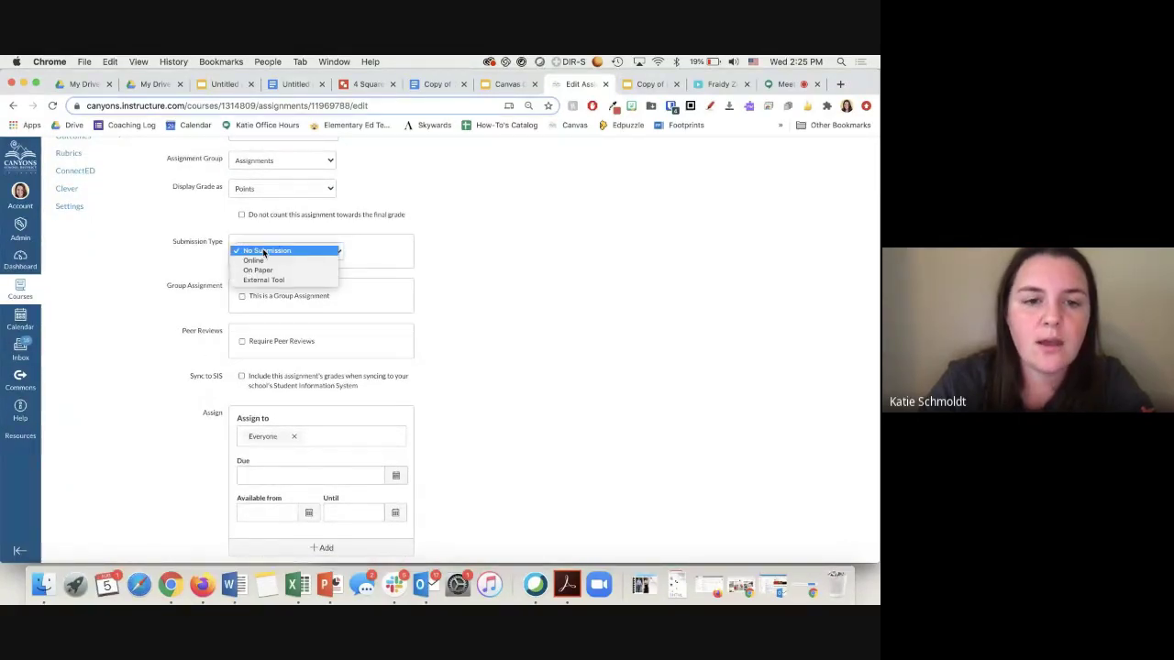
click(264, 253)
scroll(398, 226, up, 3)
click(321, 300)
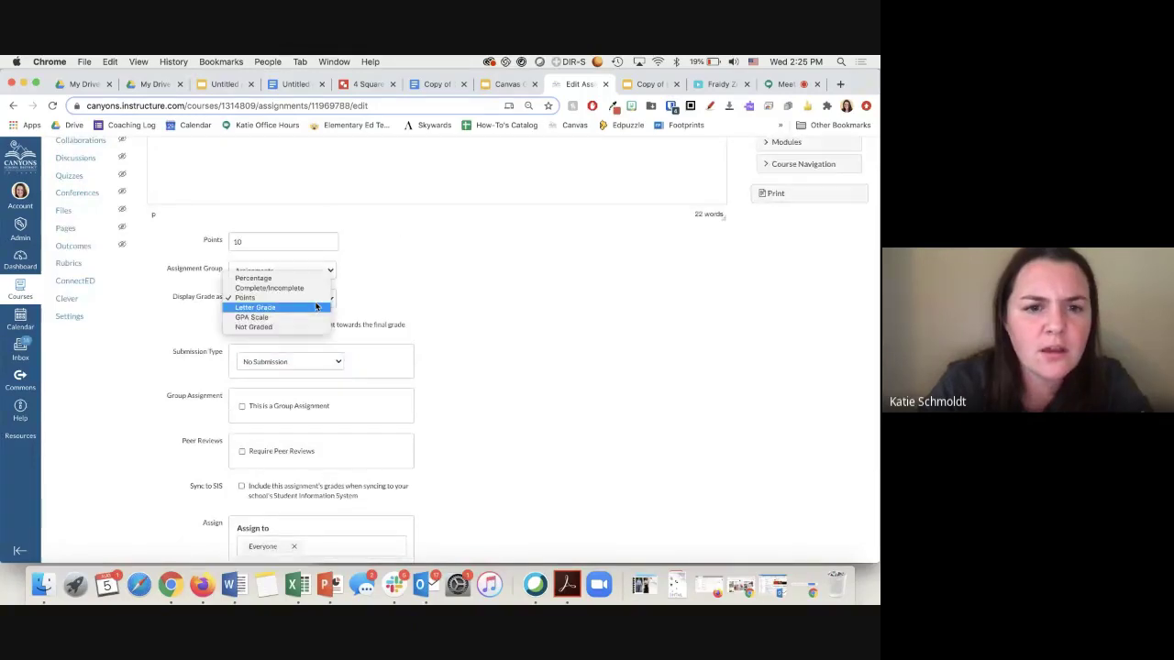
click(416, 287)
scroll(418, 284, up, 5)
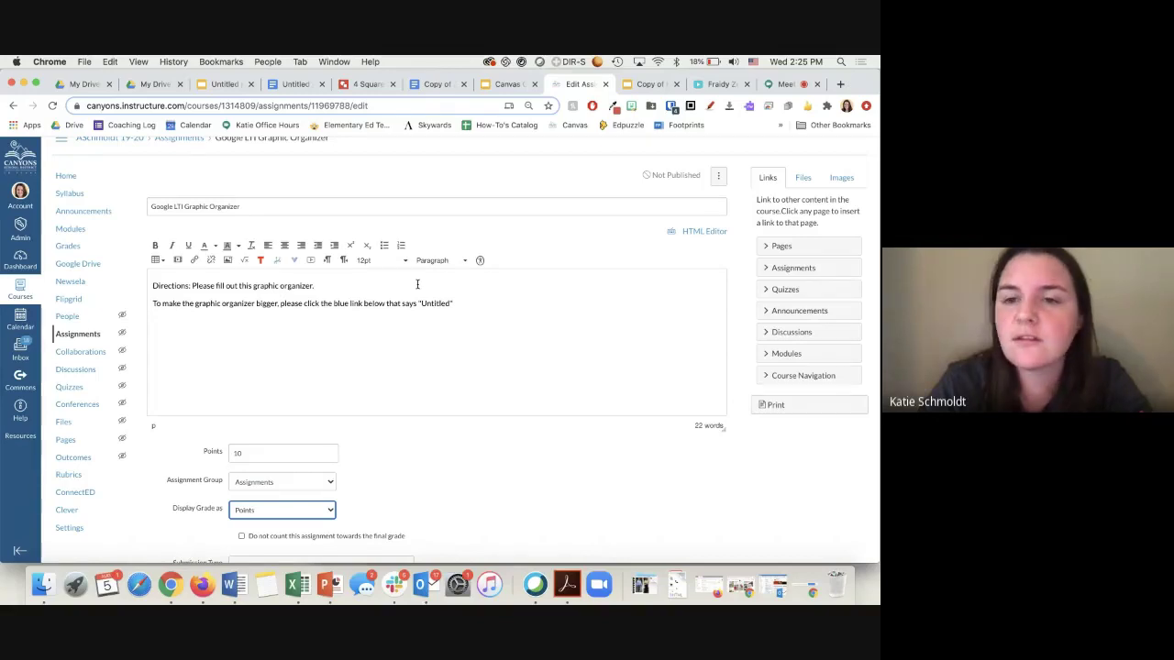
Review the assignment's group, peer review, SIS sync and due date settings, and recheck the submission type choices
scroll(418, 284, down, 5)
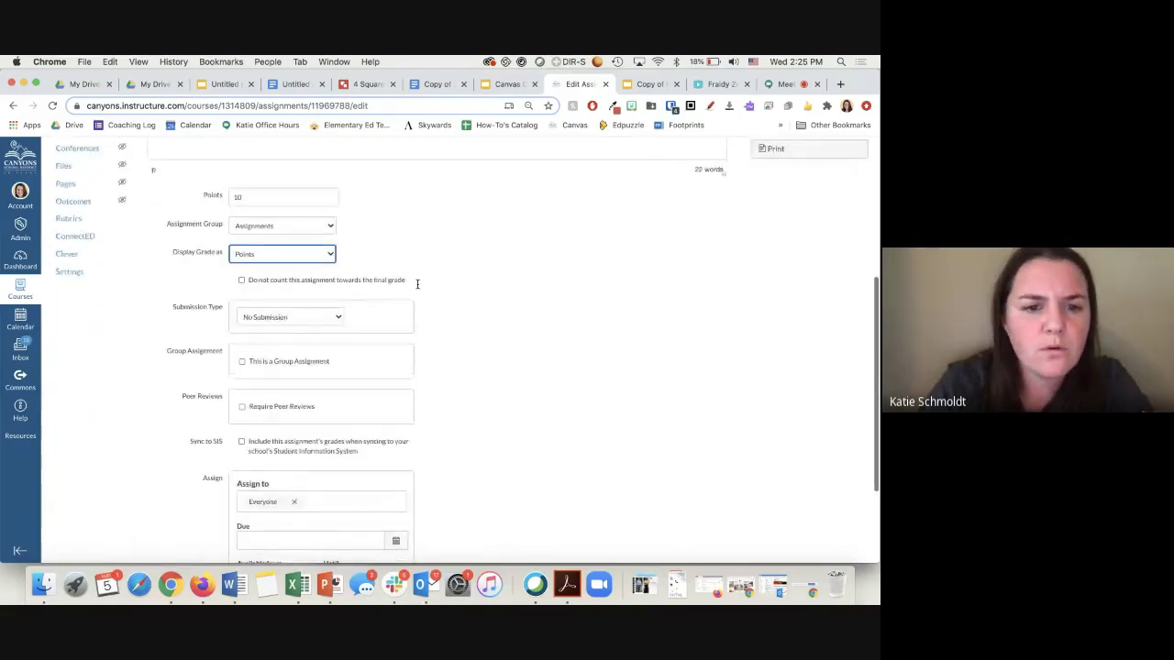
scroll(417, 286, down, 3)
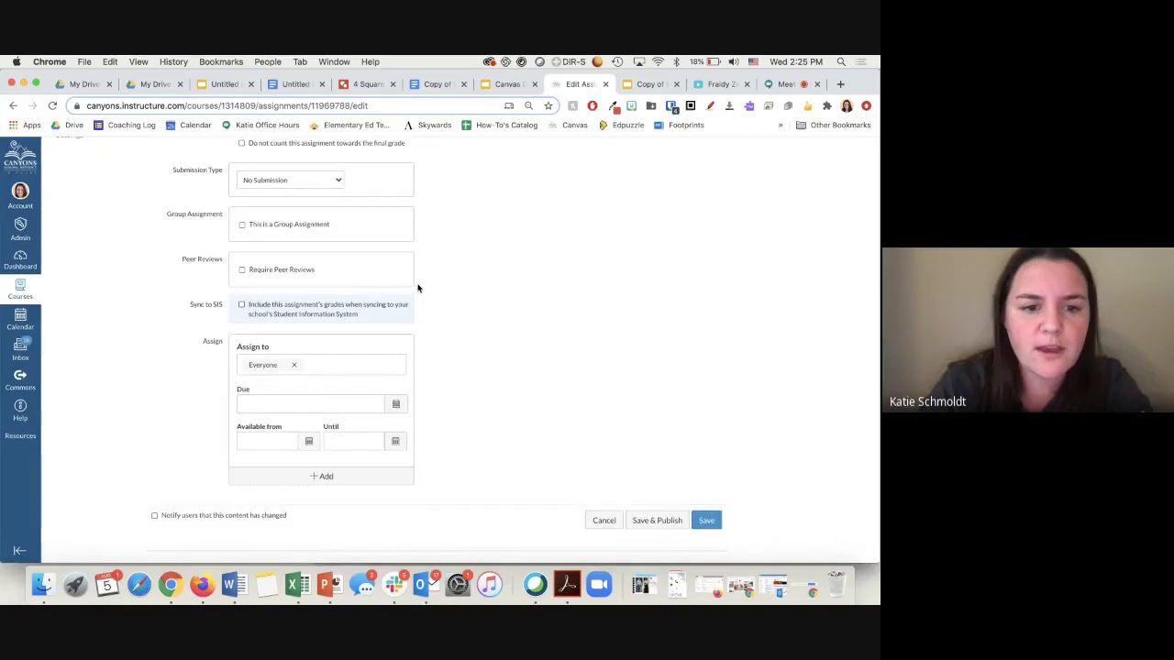
scroll(418, 288, up, 1)
click(310, 235)
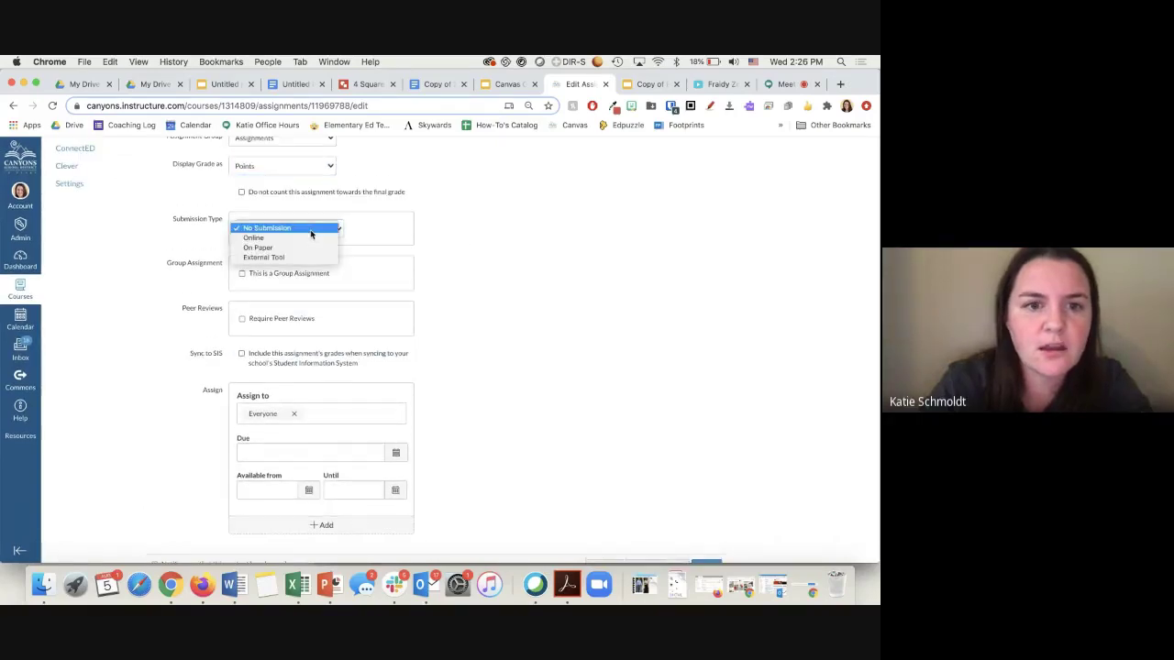
click(340, 220)
scroll(374, 223, up, 2)
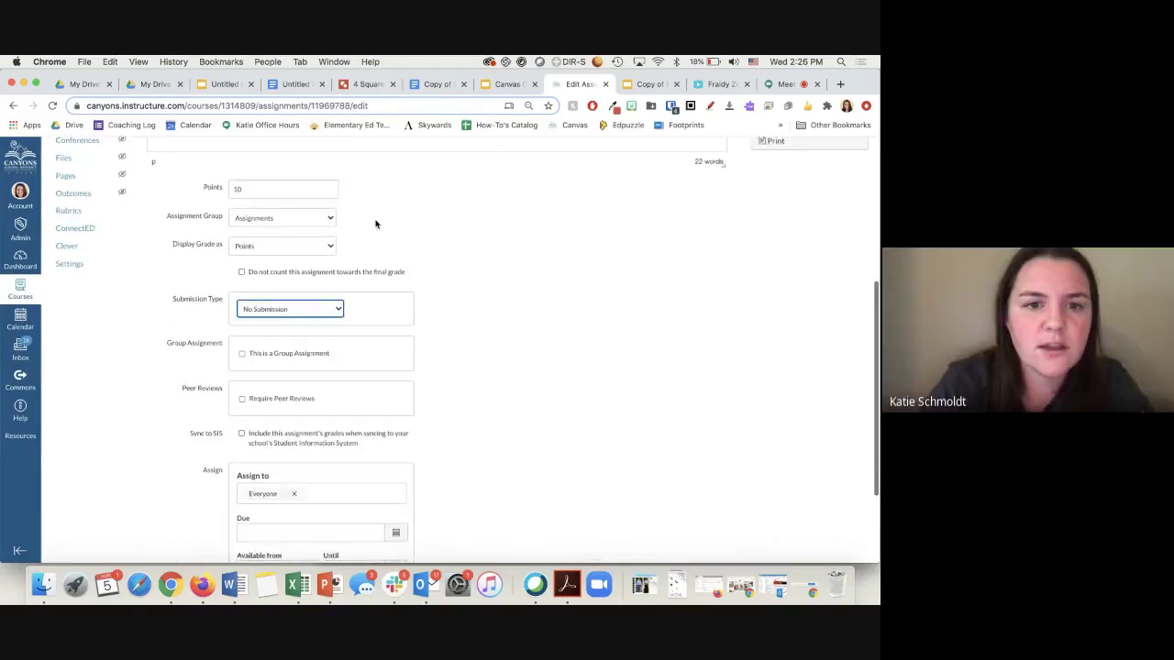
scroll(375, 223, up, 2)
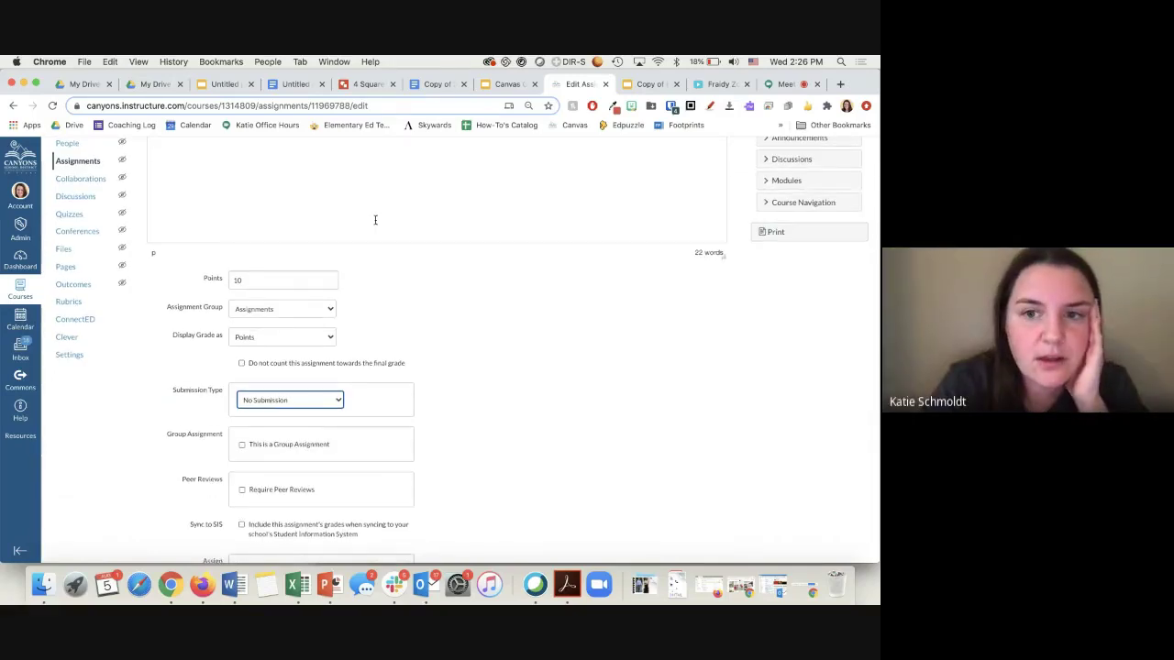
Recheck the graphic organizer assignment's title and directions, and save it without publishing
scroll(375, 220, up, 2)
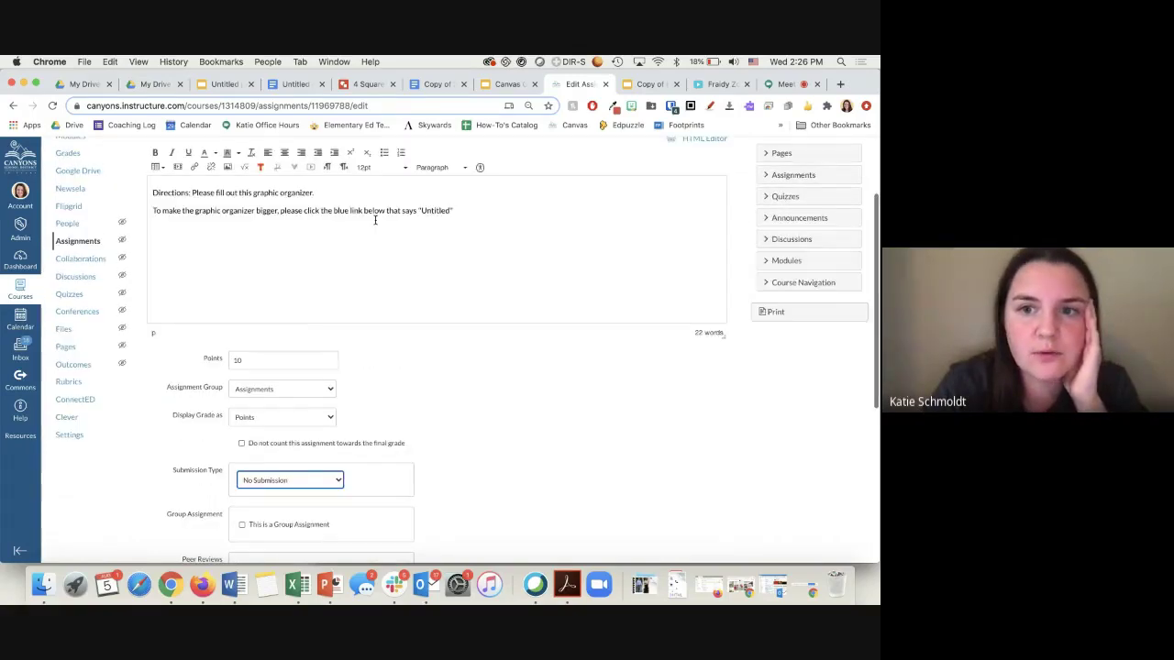
scroll(376, 220, up, 2)
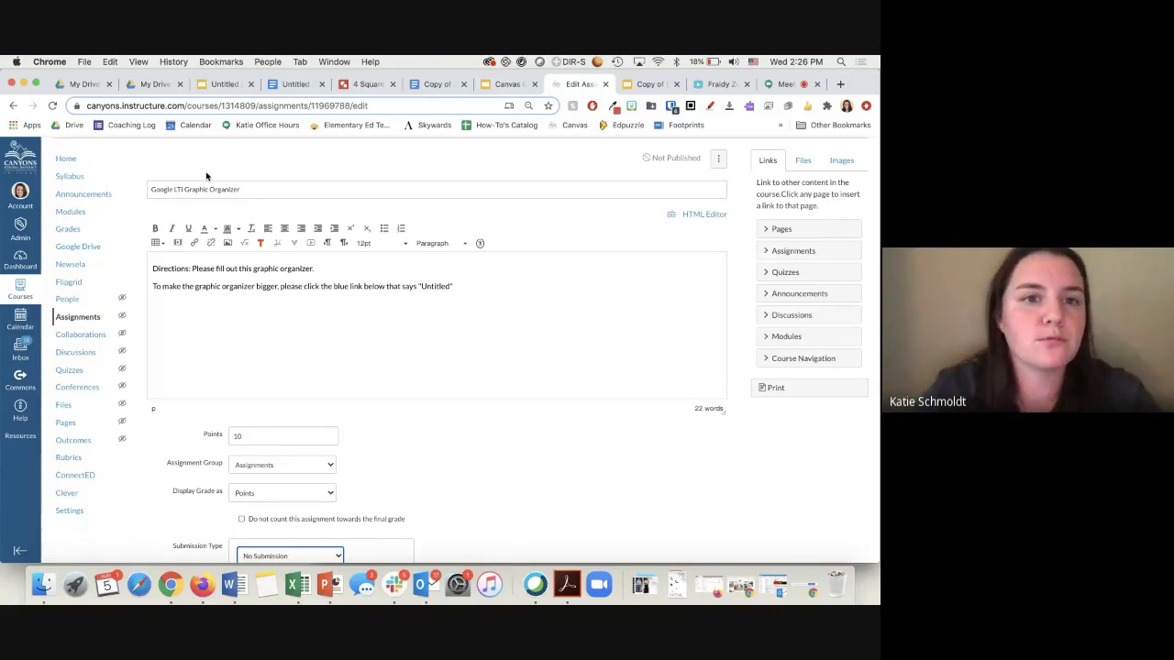
drag(148, 190, 278, 192)
drag(154, 267, 223, 269)
click(309, 290)
scroll(548, 388, down, 5)
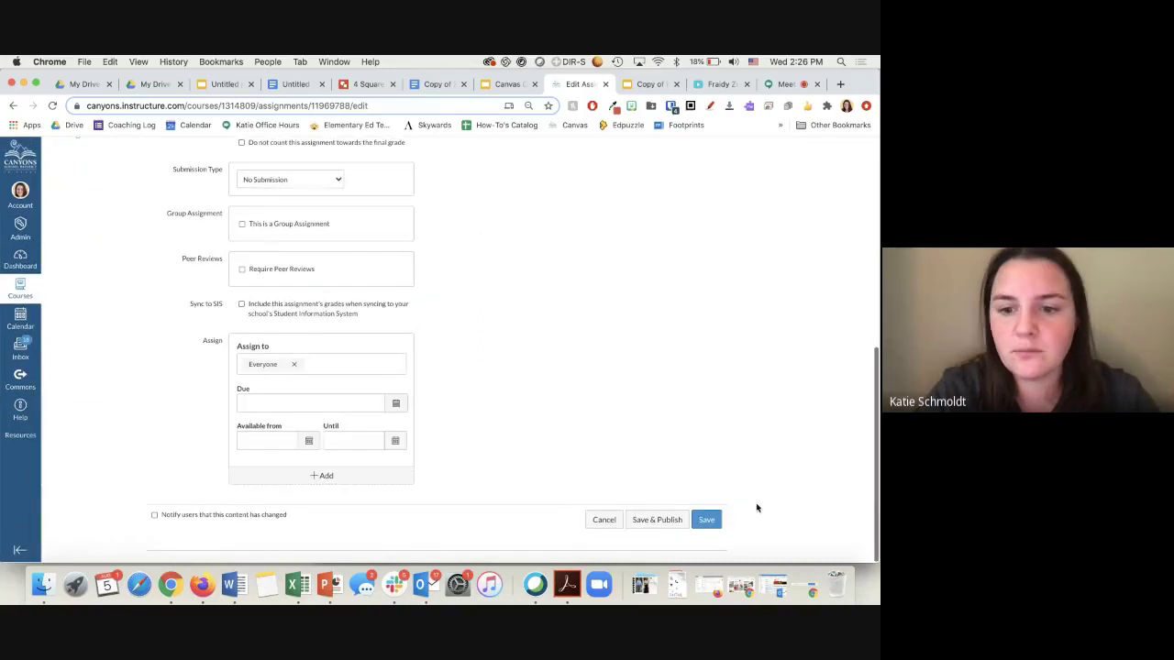
click(708, 520)
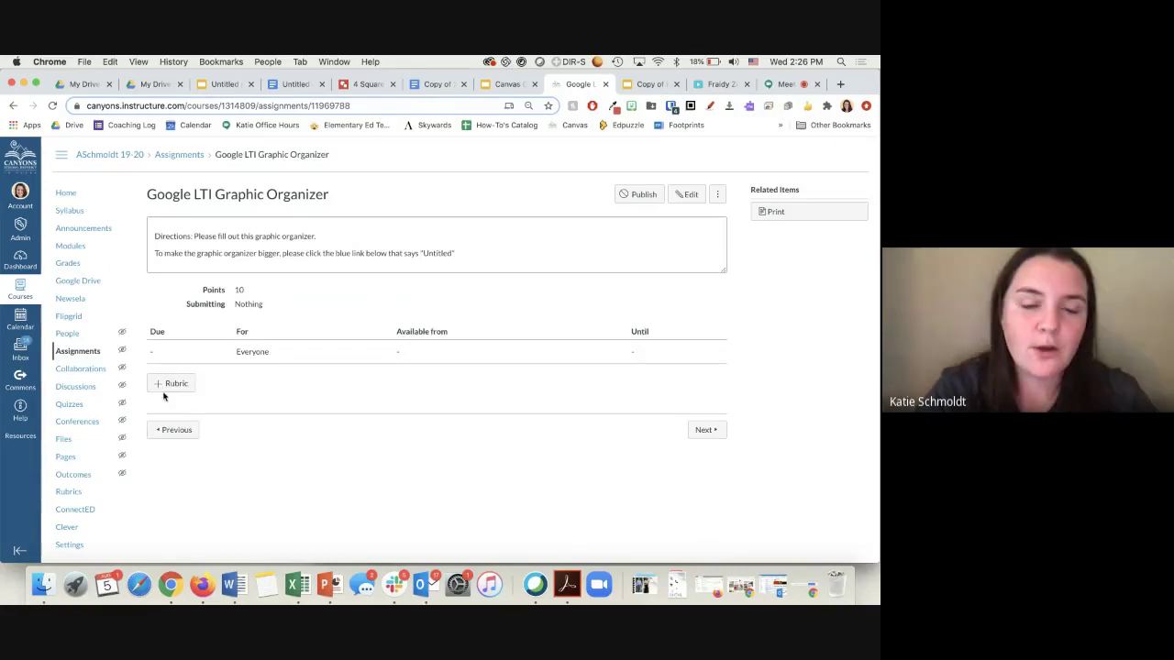
Add a rubric titled "Some Rubric" to the assignment, keeping the default criterion and ratings
click(172, 384)
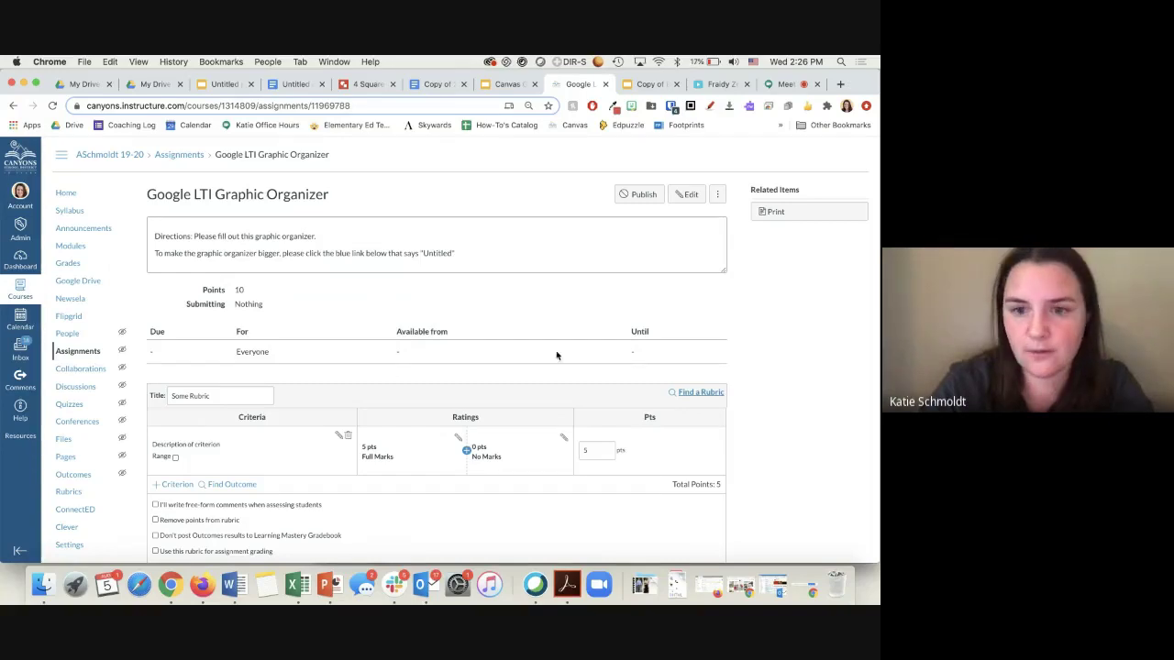
scroll(385, 348, down, 3)
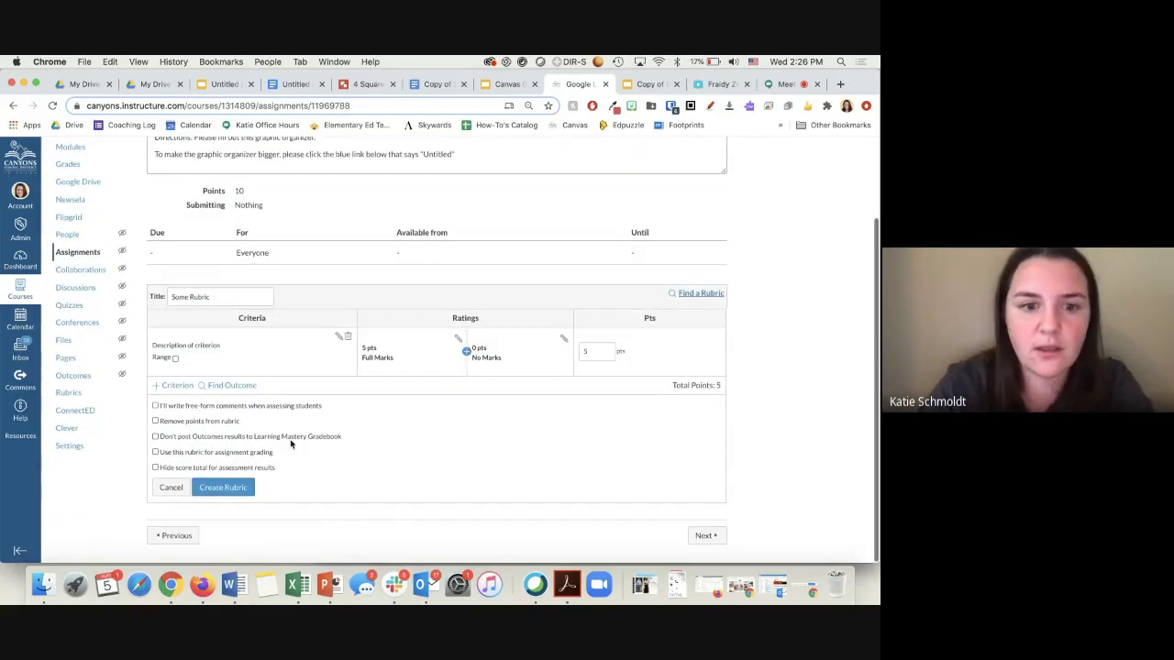
click(231, 493)
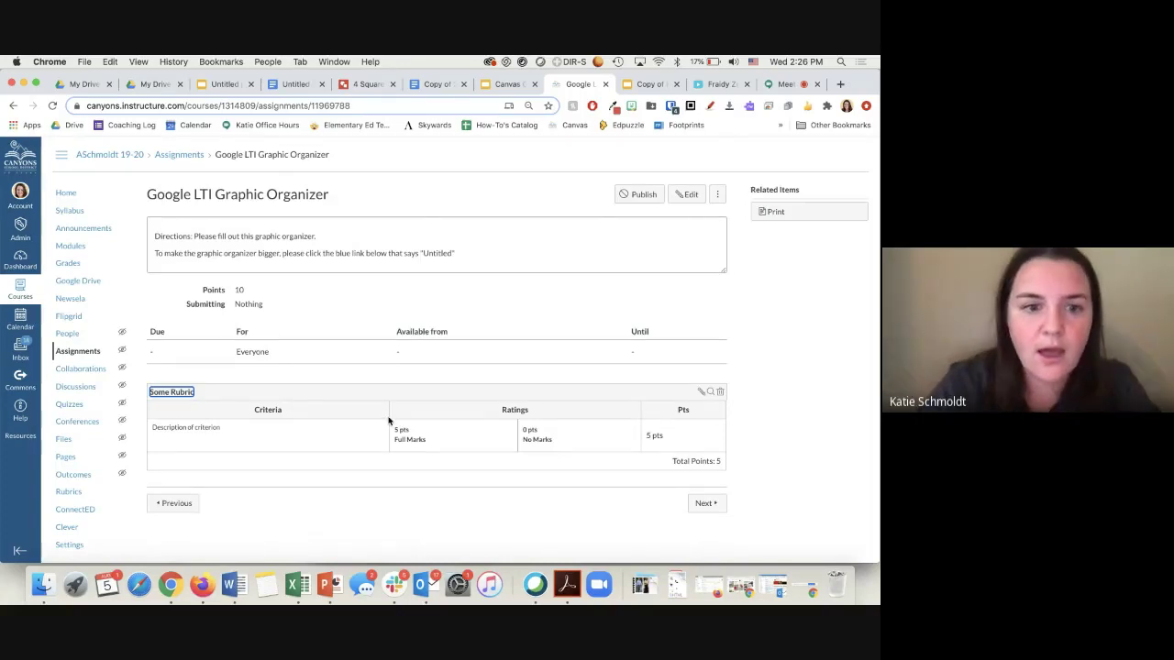
click(337, 345)
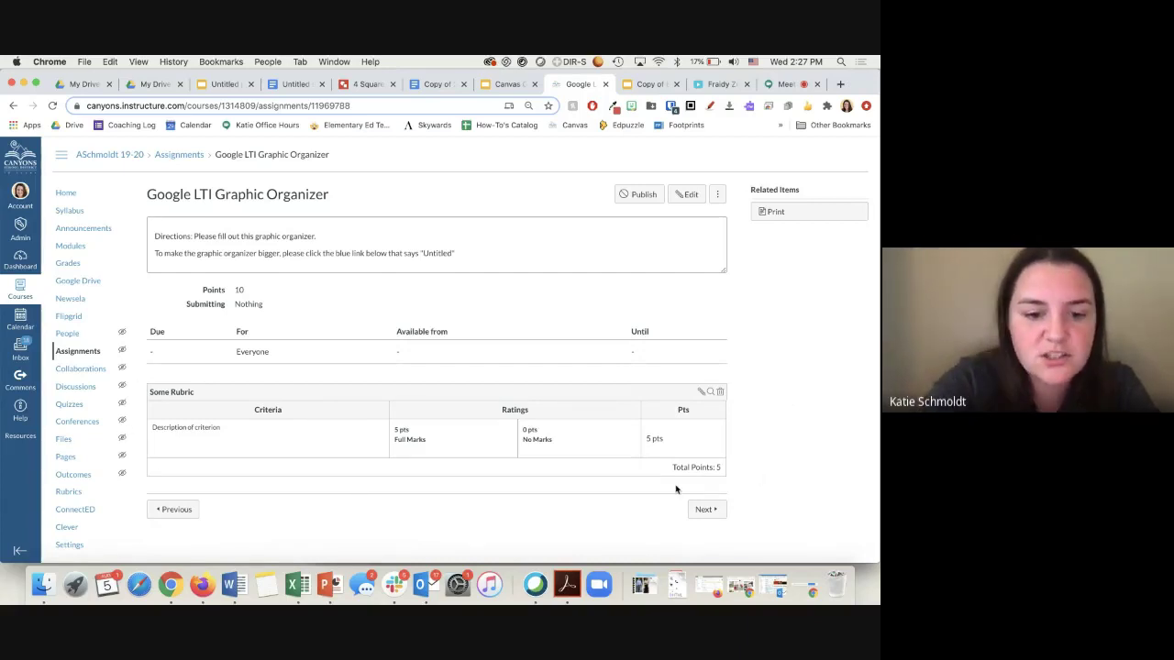
Capture a screenshot of the rubric table and reopen the assignment for editing
key(super+shift+4)
drag(141, 374, 735, 483)
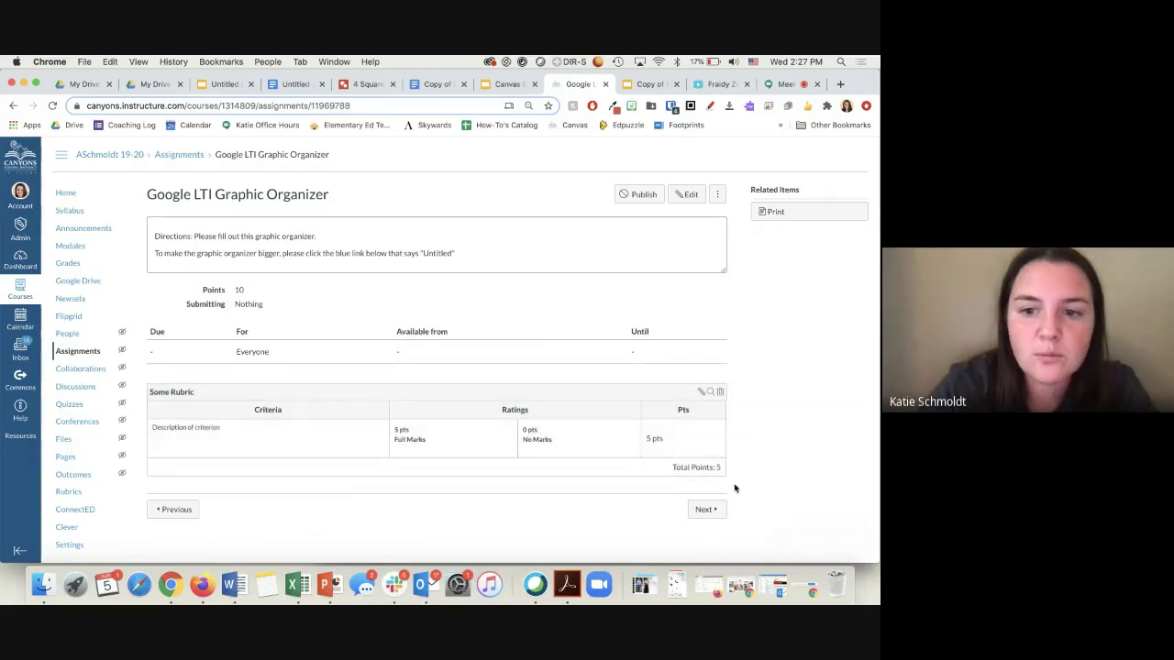
click(688, 195)
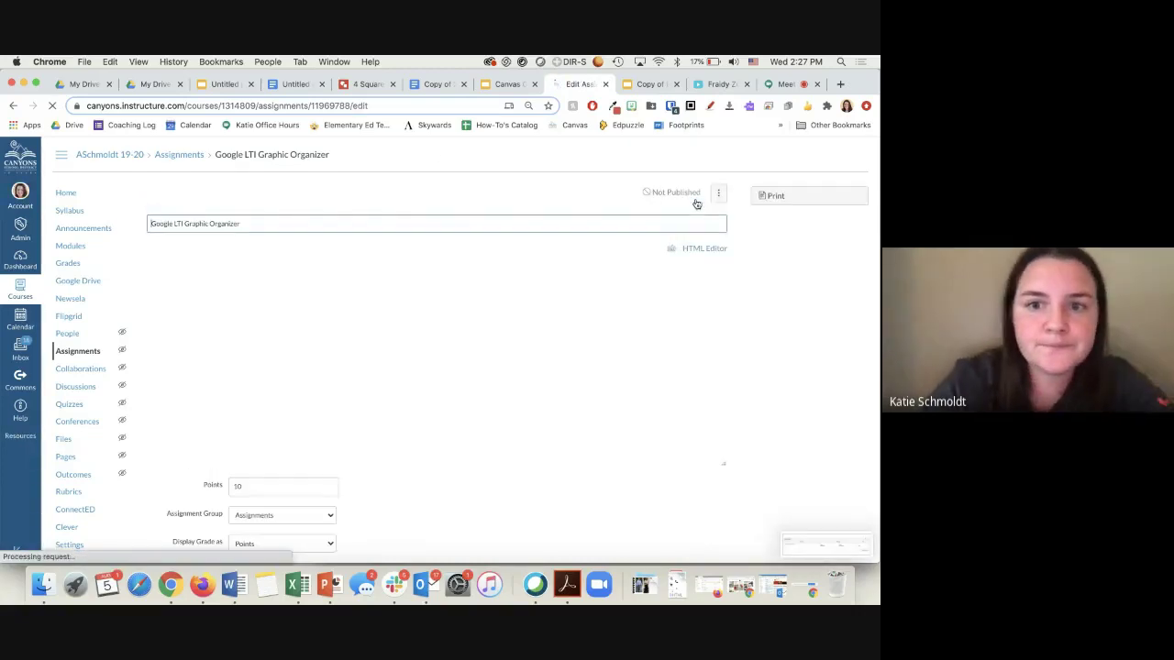
Upload the image "Screen Shot 2020-08-05 at 2.27.18 PM" with the alternative text "Rubric" and embed it below the description's second line
click(501, 320)
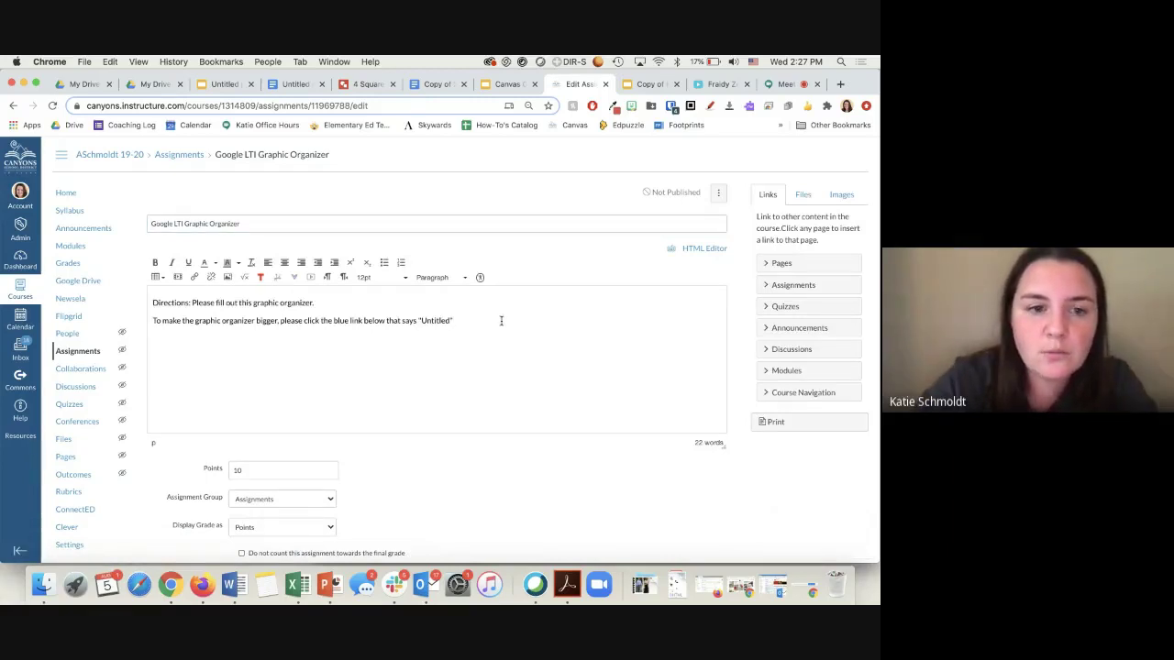
click(842, 196)
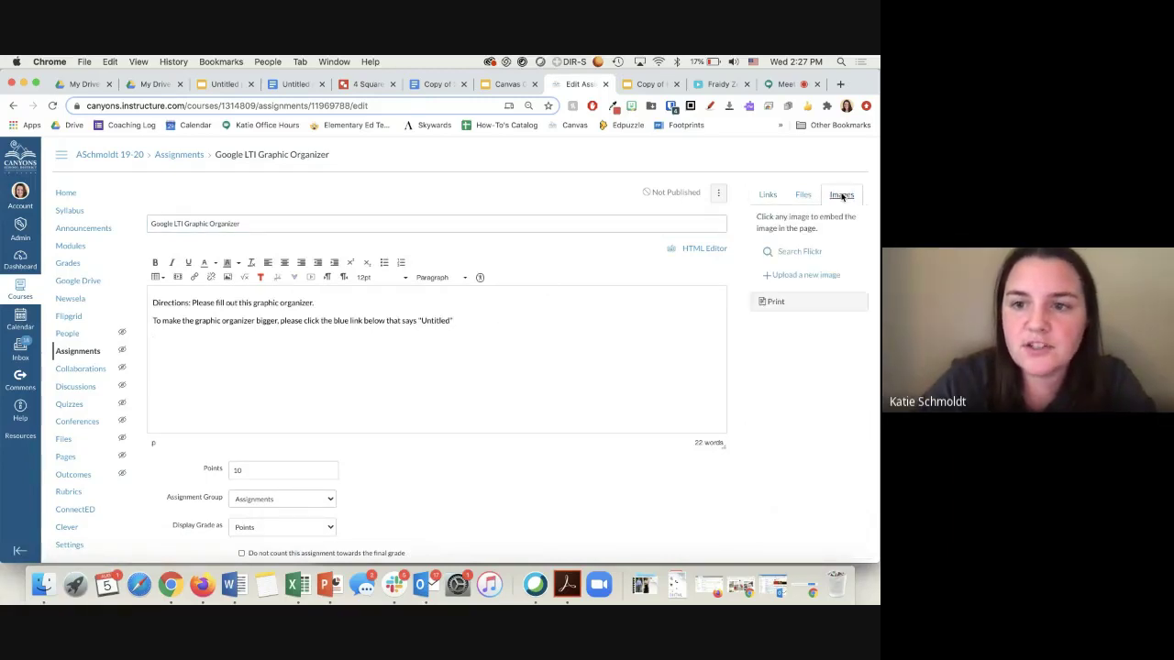
click(786, 280)
click(778, 304)
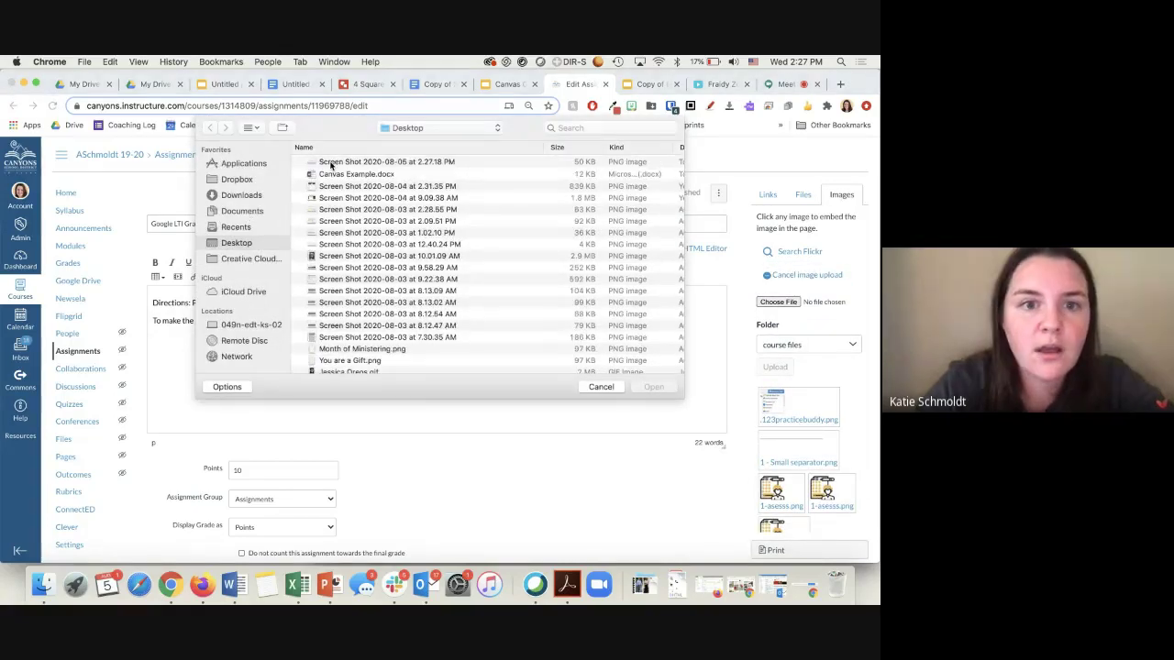
click(332, 162)
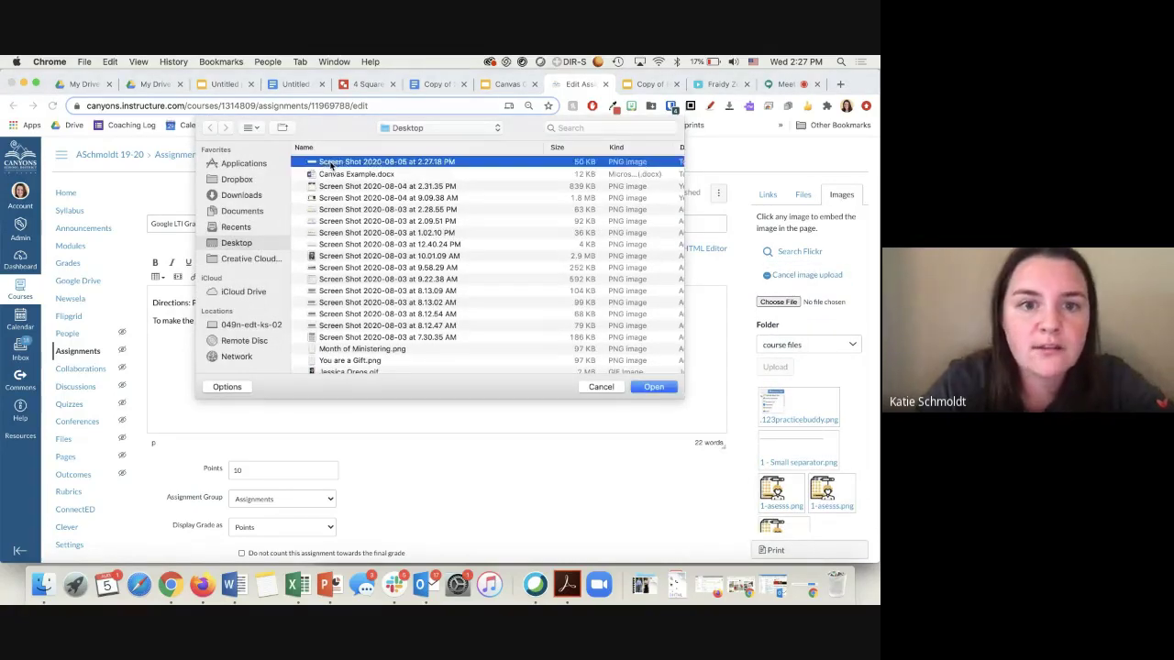
click(656, 386)
click(777, 344)
text(Rubric)
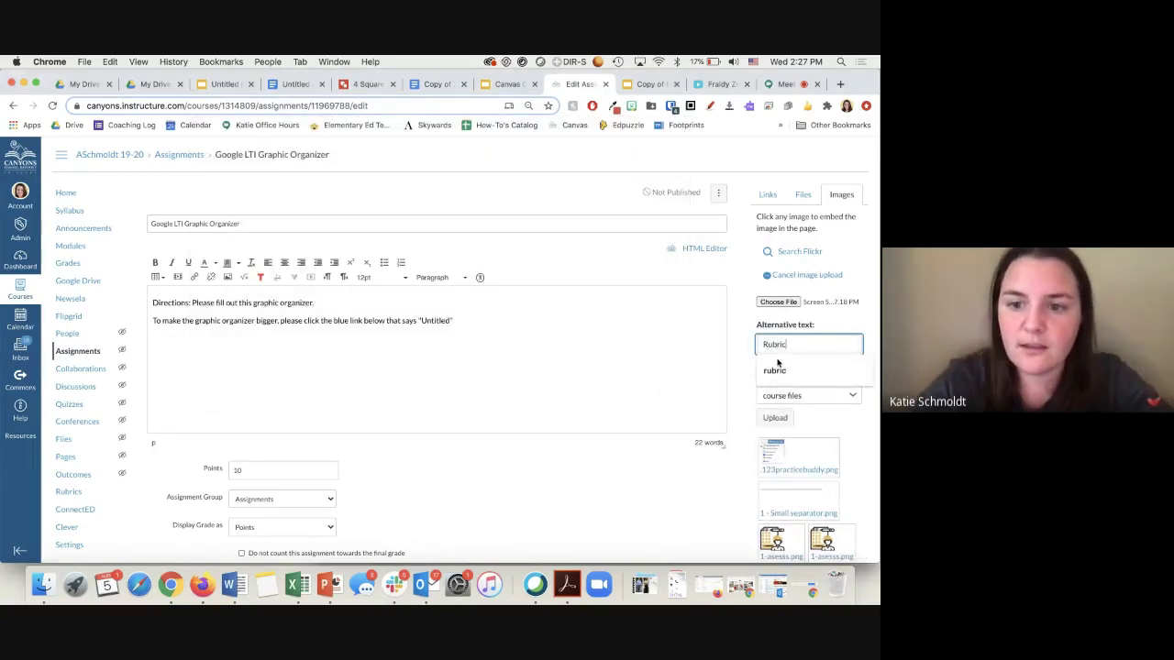
click(775, 418)
click(321, 341)
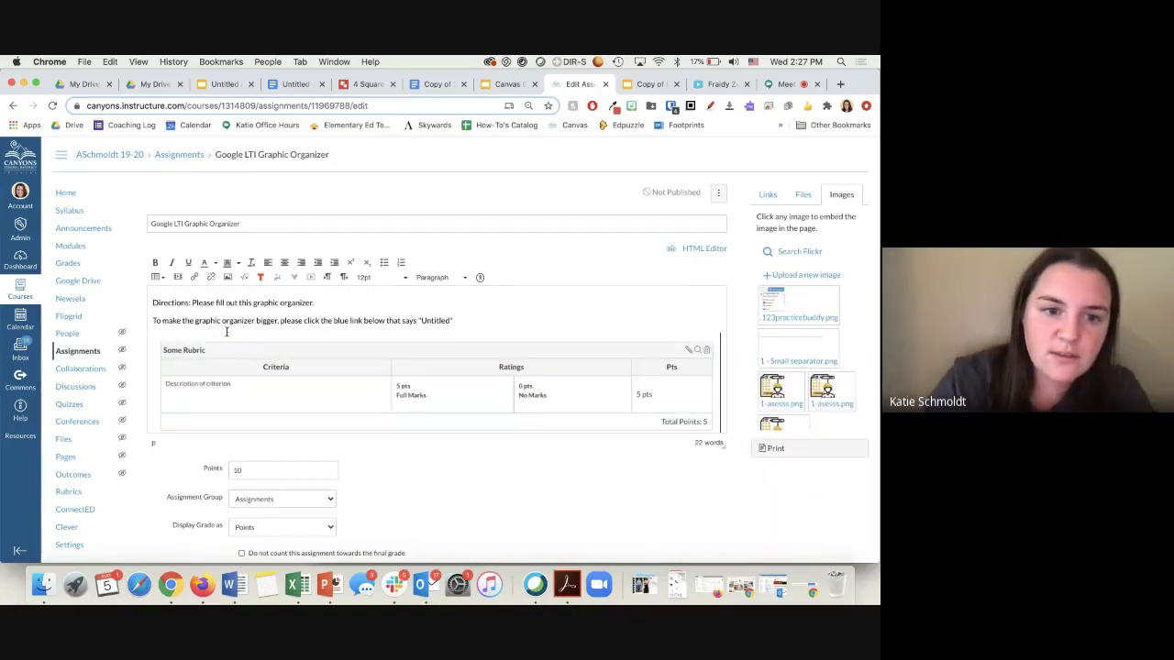
Examine the embedded rubric image and the assignment's points, grade display and submission type settings
scroll(270, 378, down, 1)
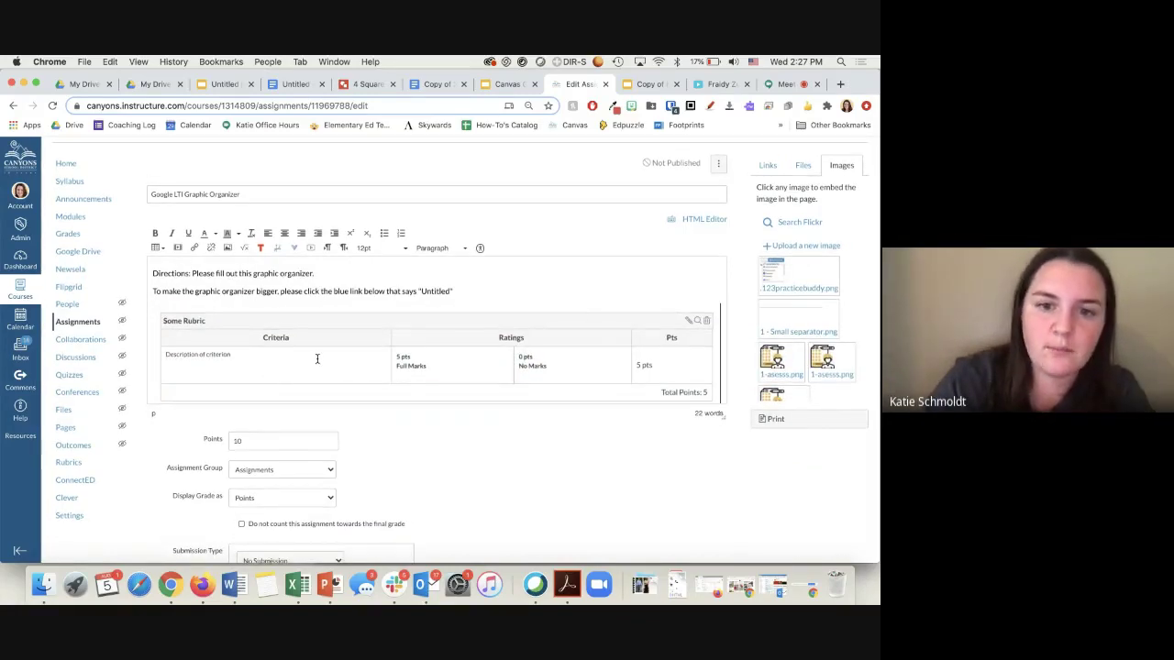
scroll(317, 359, up, 1)
scroll(317, 362, down, 5)
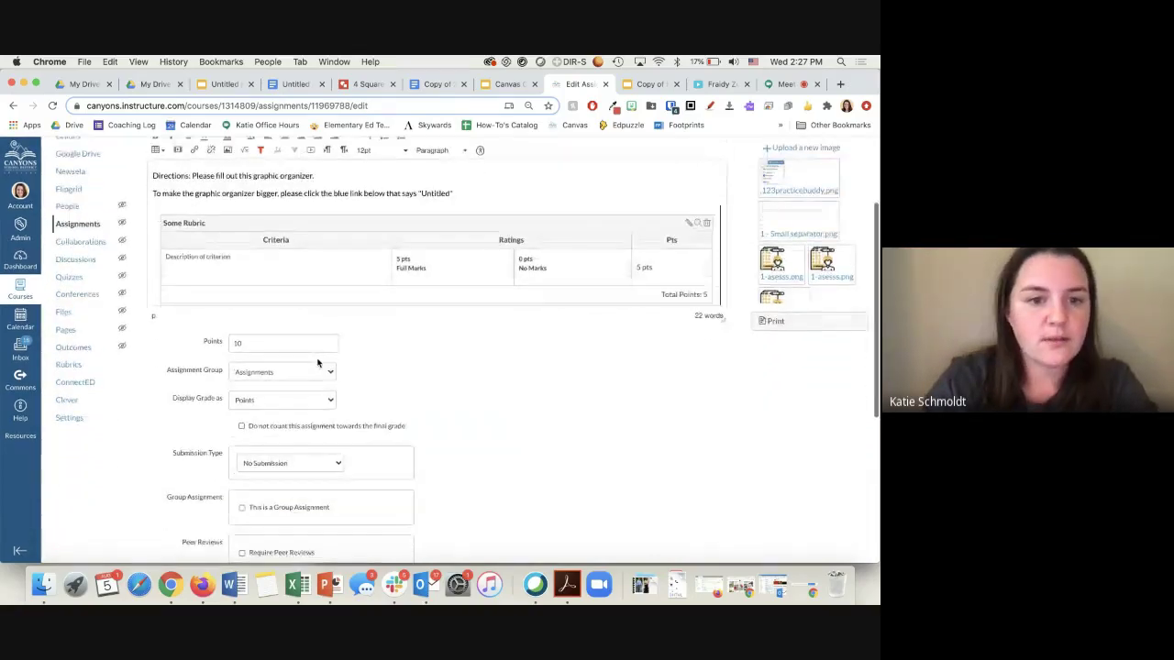
scroll(281, 296, up, 4)
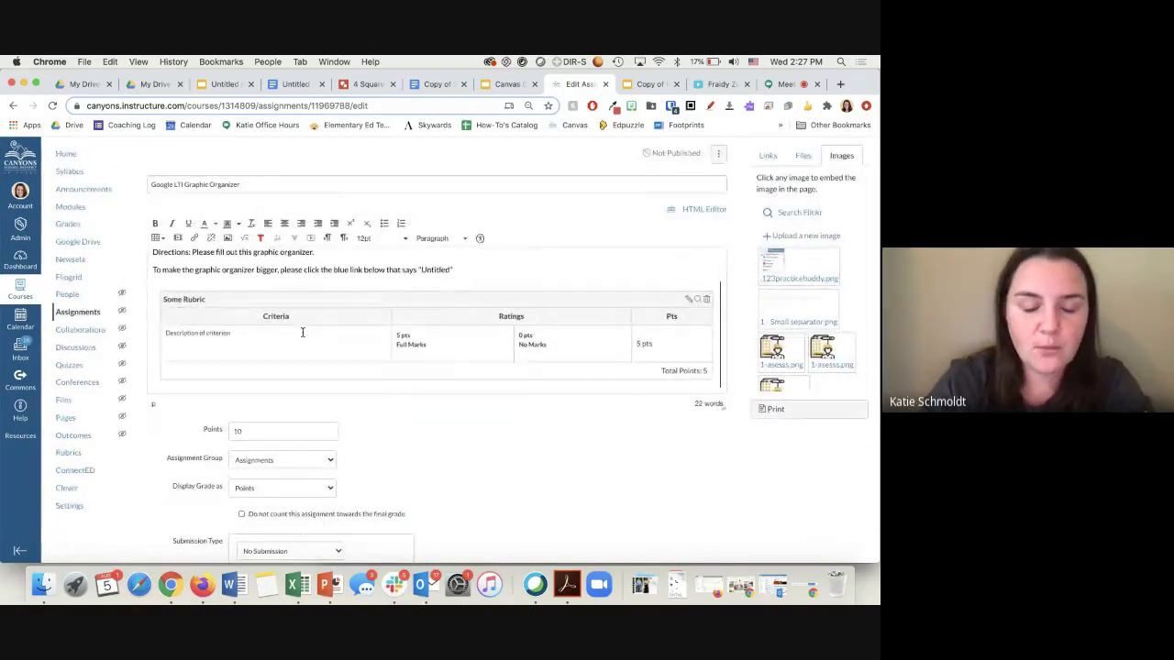
scroll(302, 332, down, 4)
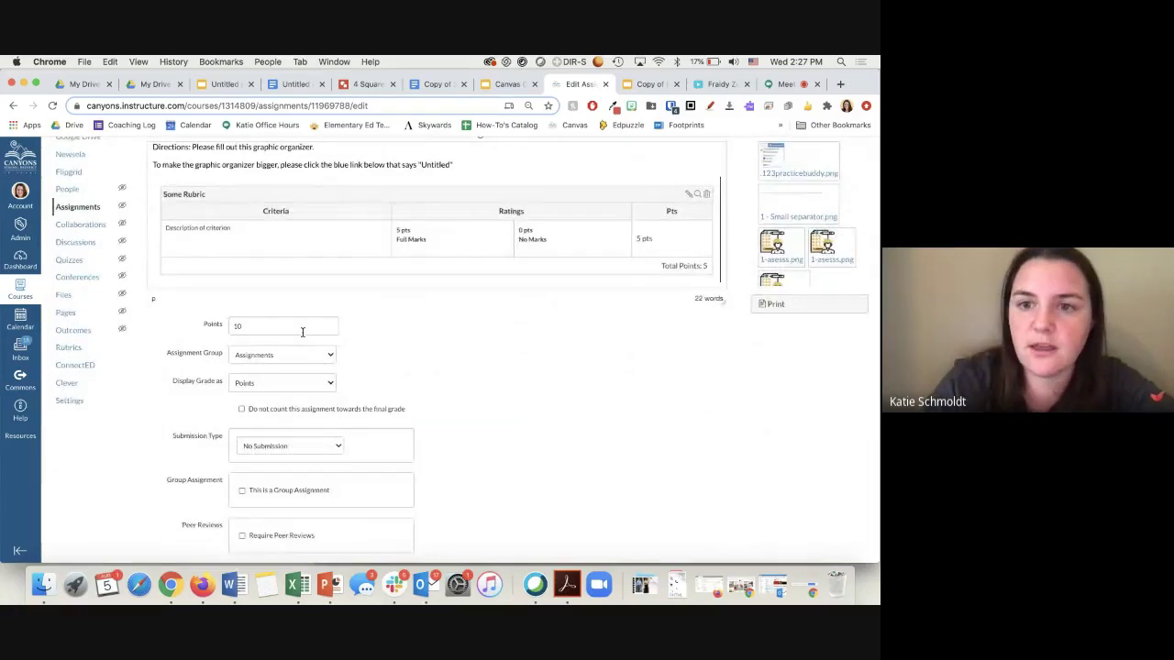
scroll(302, 332, down, 2)
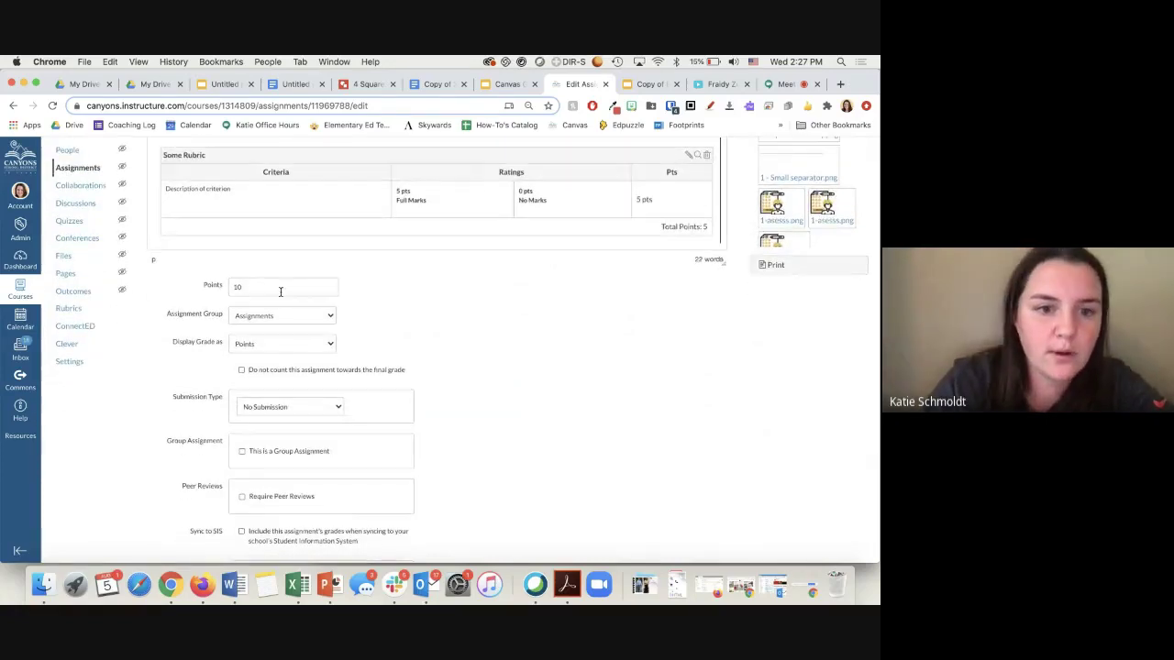
scroll(281, 289, down, 4)
drag(169, 278, 223, 280)
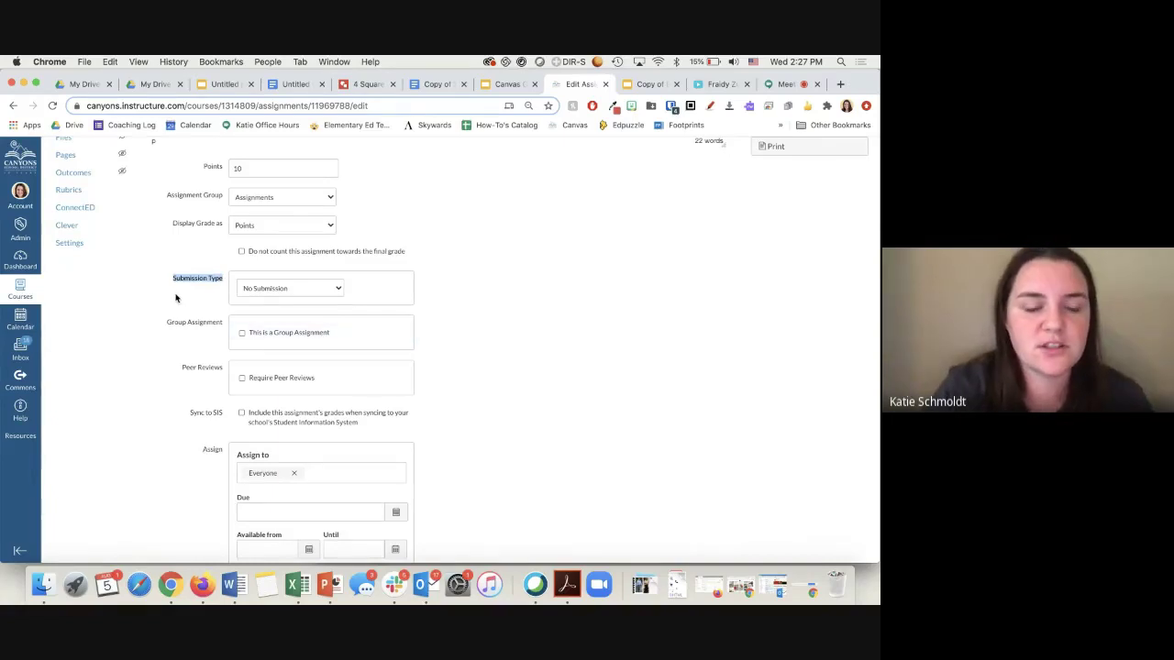
scroll(176, 297, up, 5)
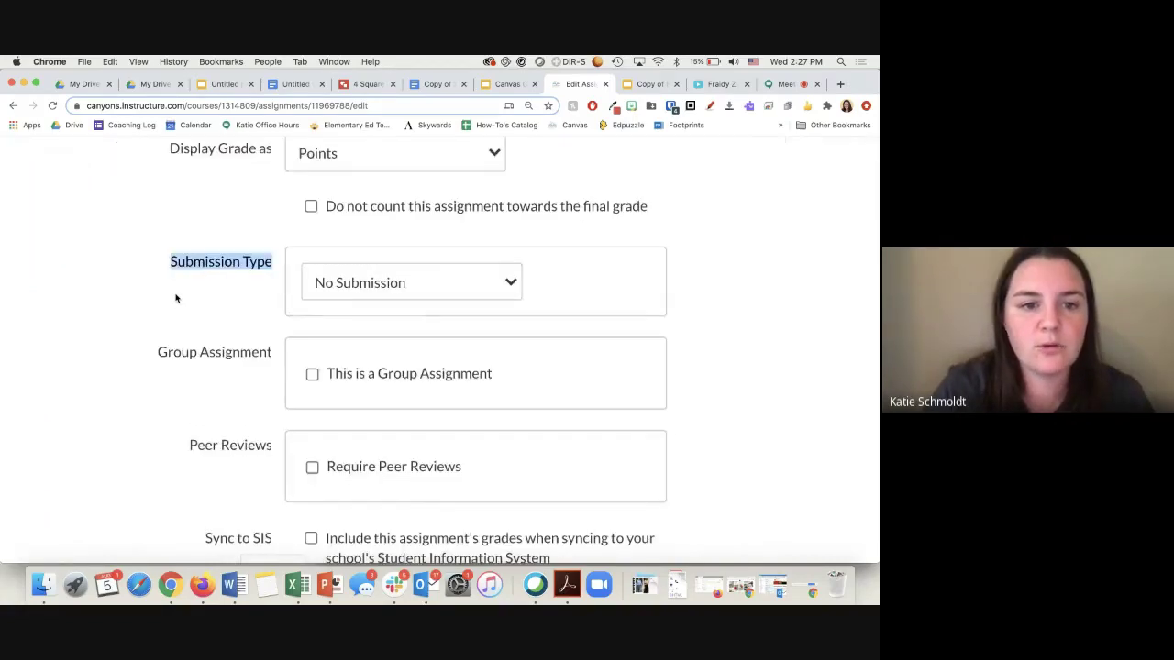
scroll(221, 260, down, 5)
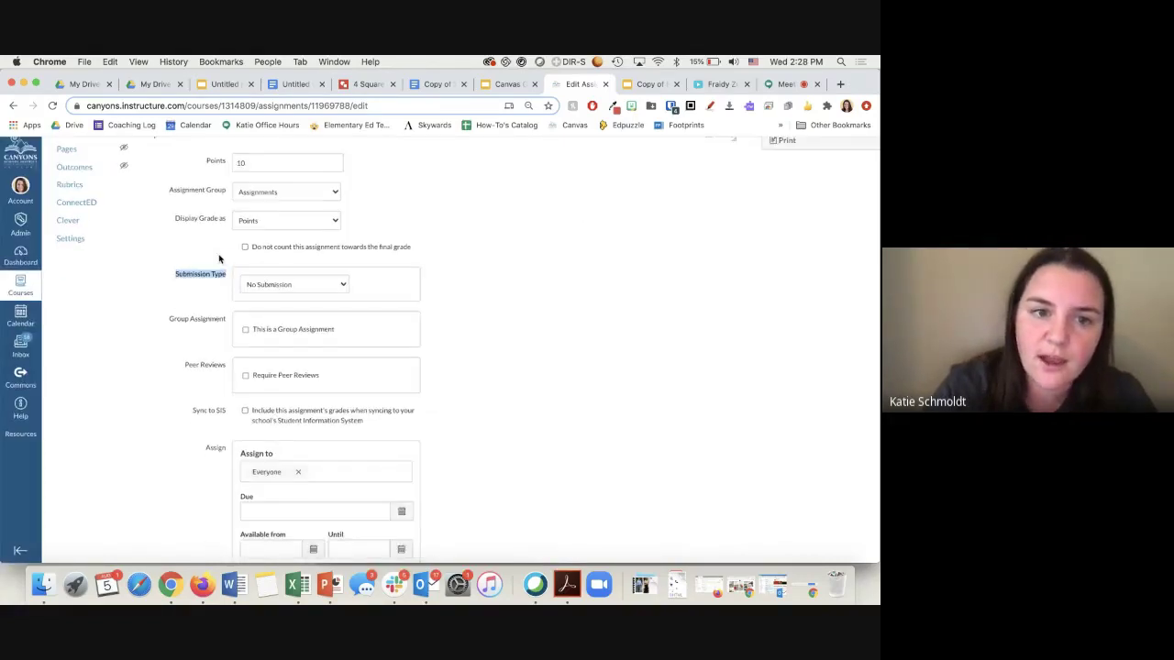
Set the submission type to External Tool and choose Google Docs Cloud Assignment as the tool
click(273, 283)
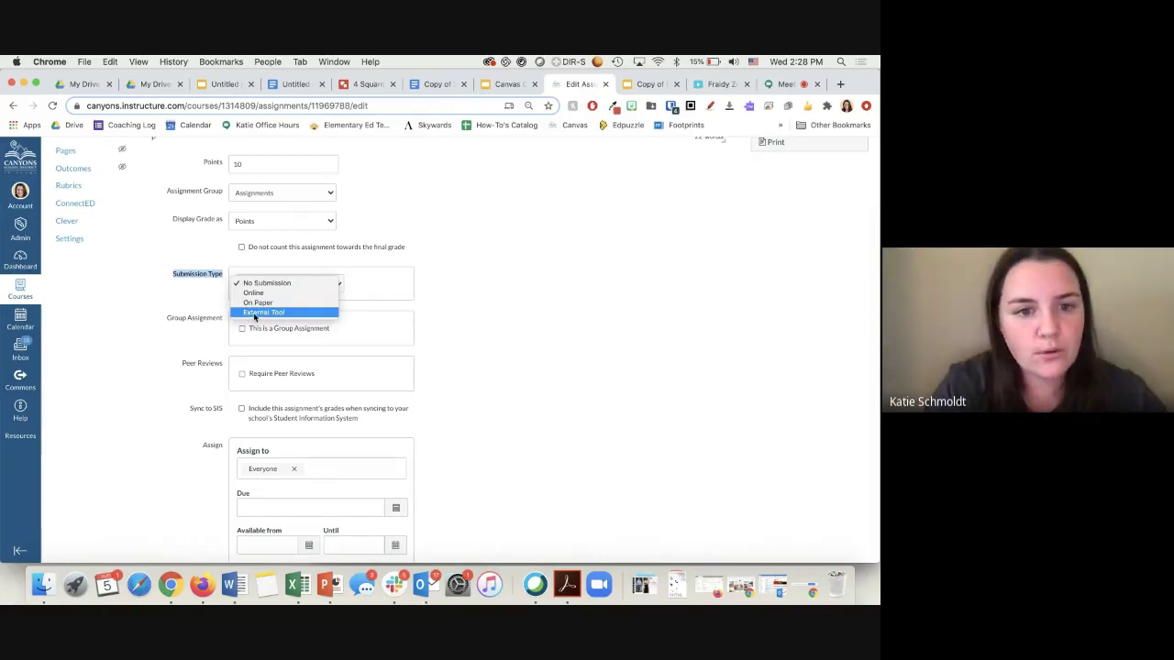
click(255, 313)
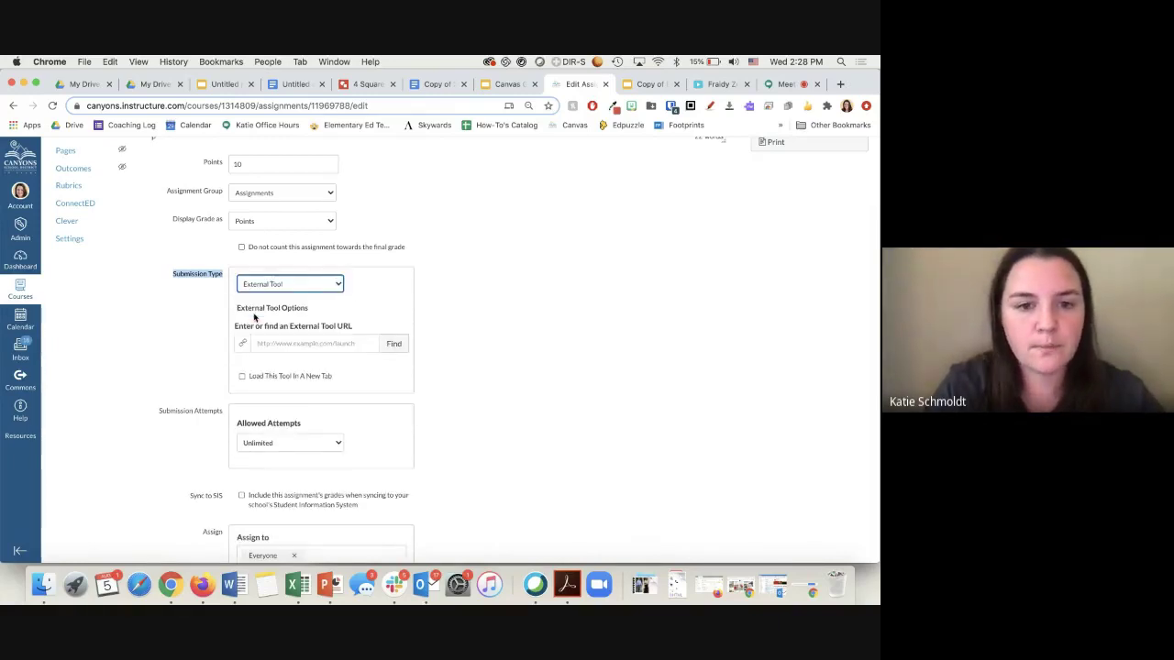
click(394, 345)
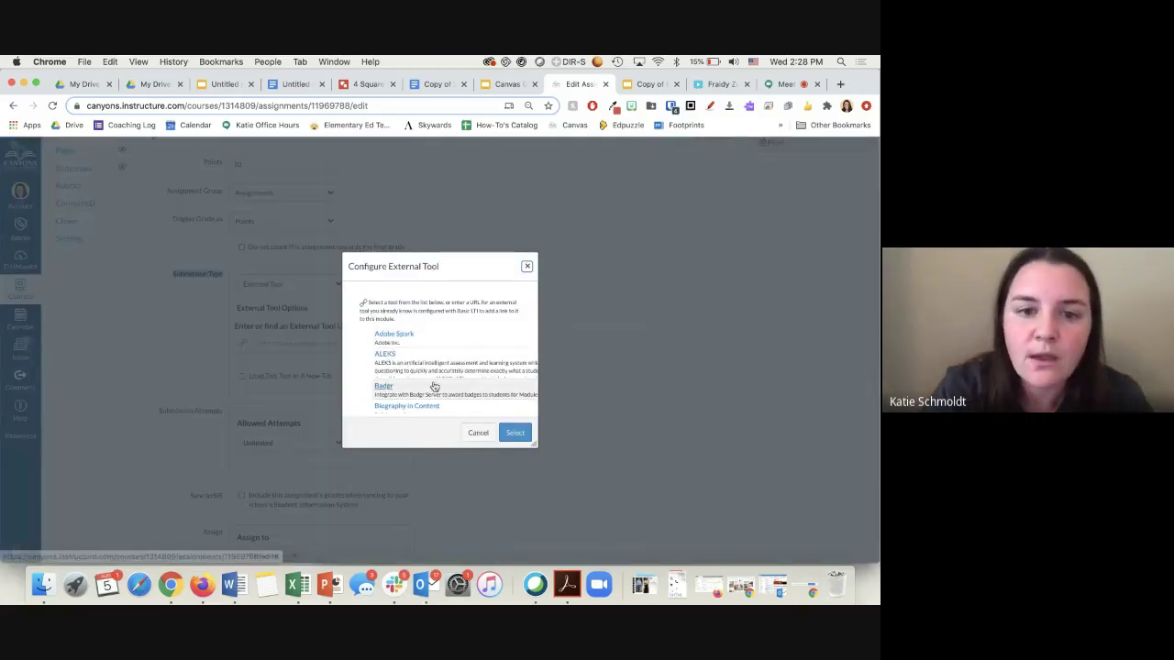
scroll(432, 385, down, 3)
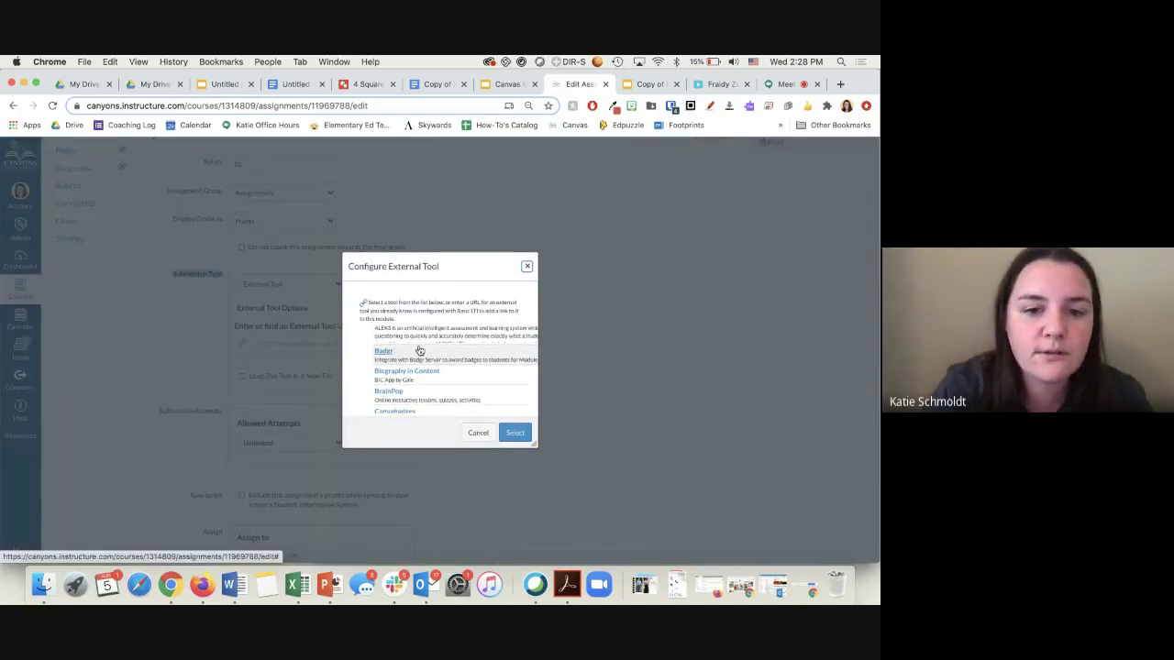
scroll(419, 351, down, 3)
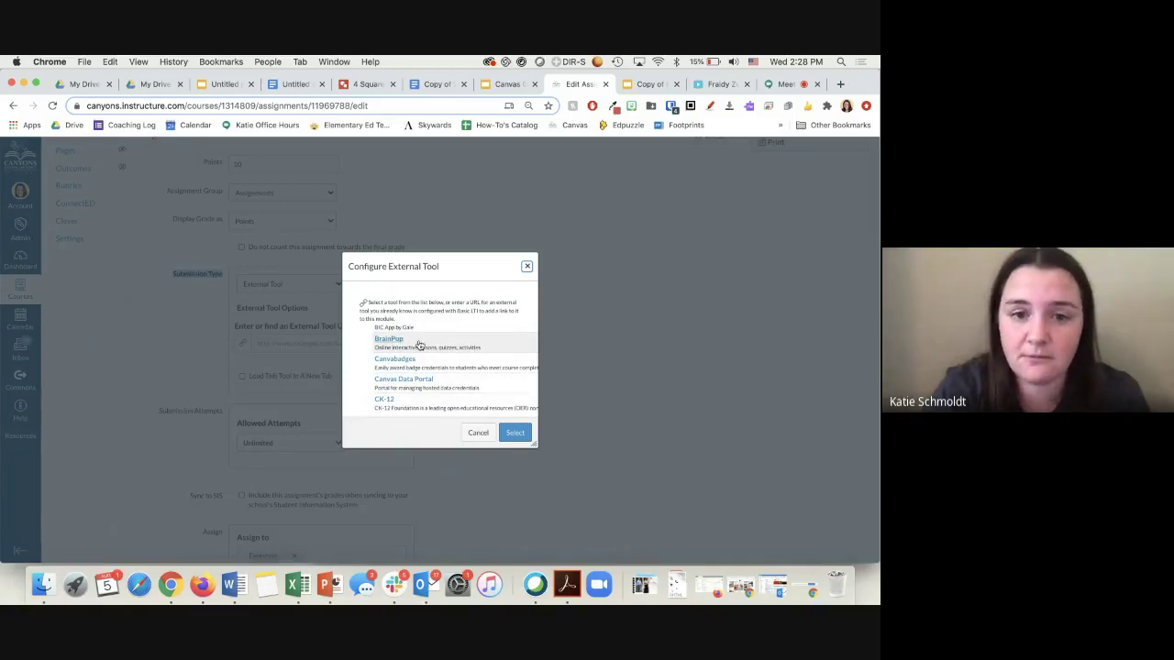
scroll(419, 351, down, 2)
scroll(419, 345, down, 3)
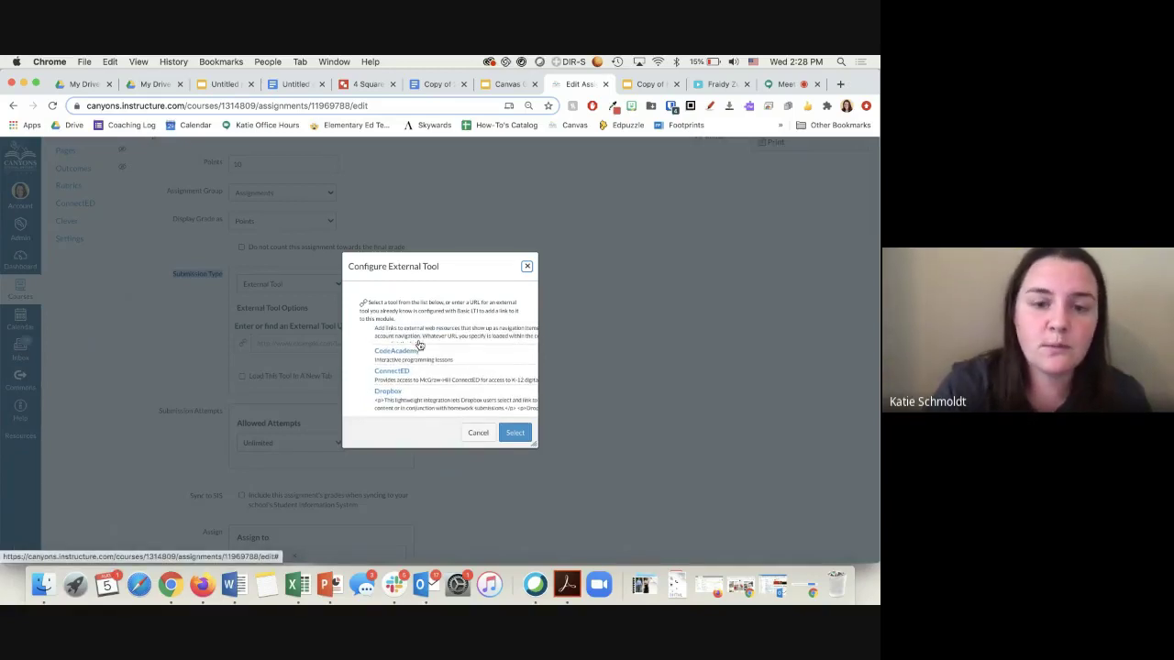
scroll(419, 345, down, 5)
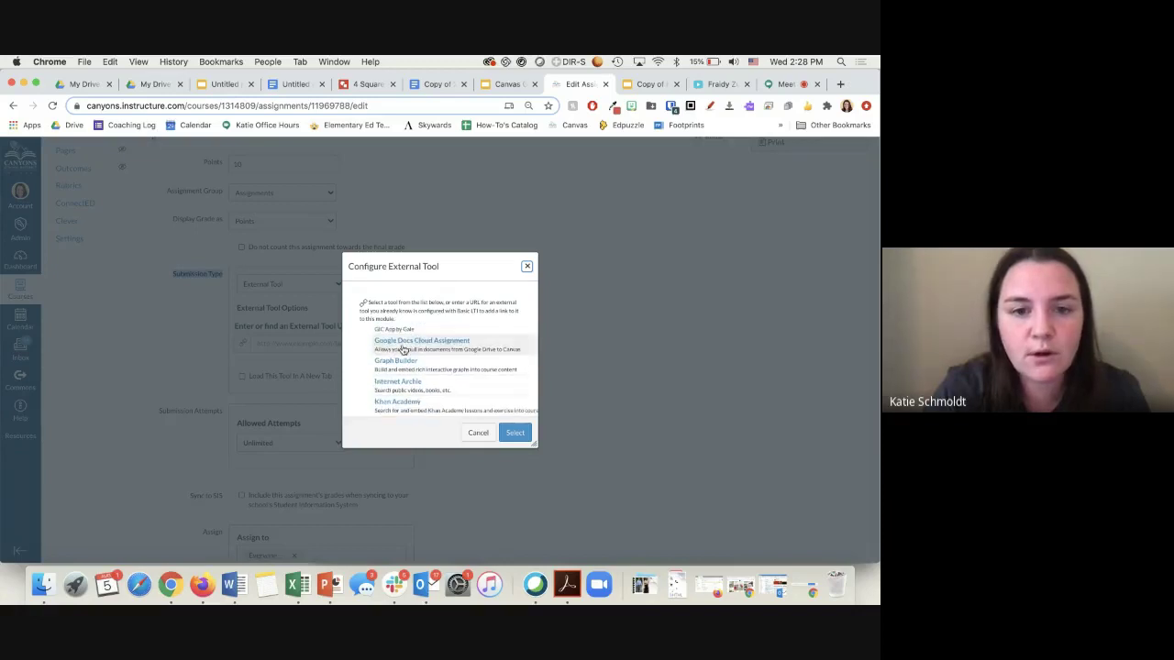
click(454, 343)
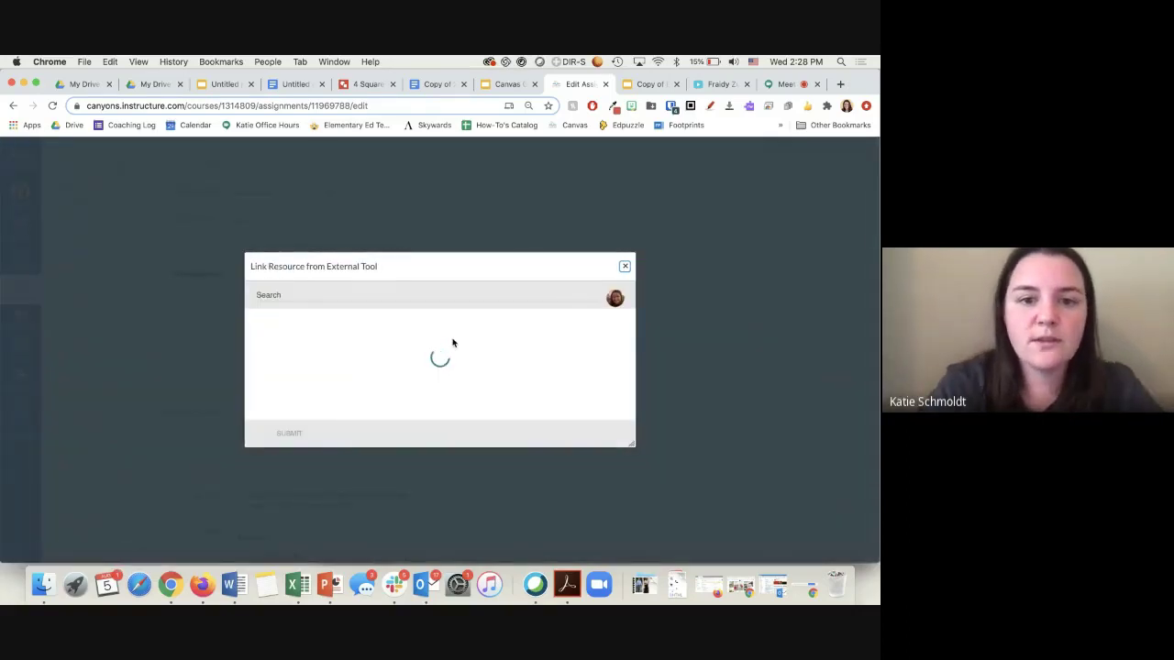
Find "Identifying and Sorting Coins Hyperdoc 2020" among the Drive files and attach it as the assignment's external tool resource
click(405, 285)
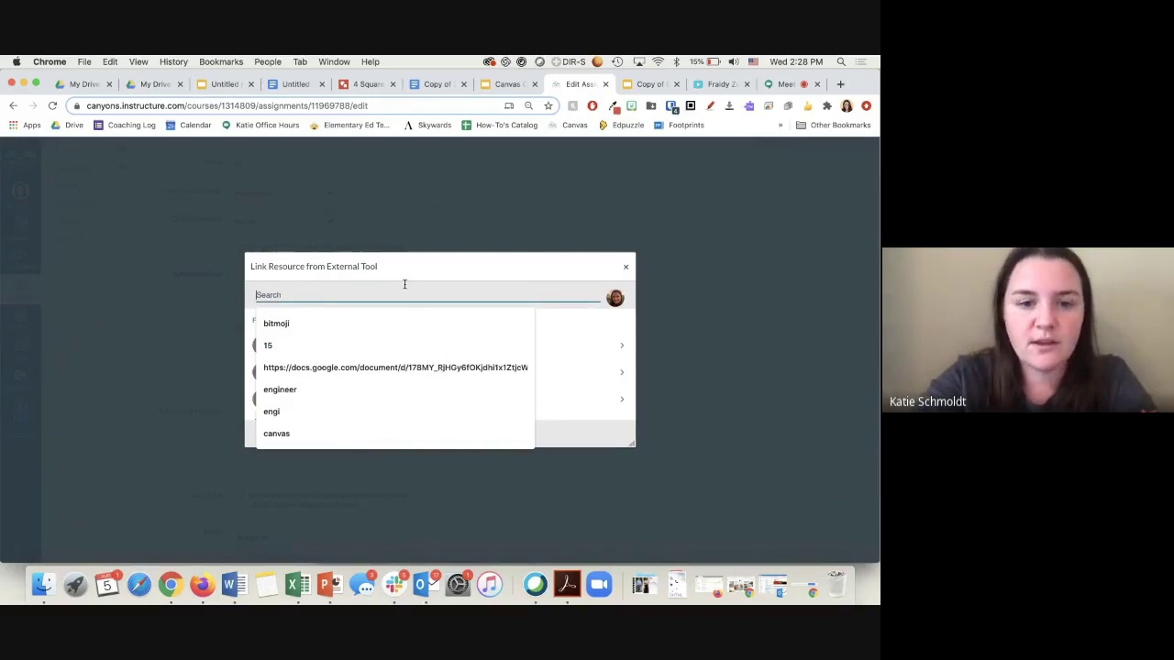
click(574, 317)
scroll(576, 317, down, 5)
scroll(576, 318, down, 15)
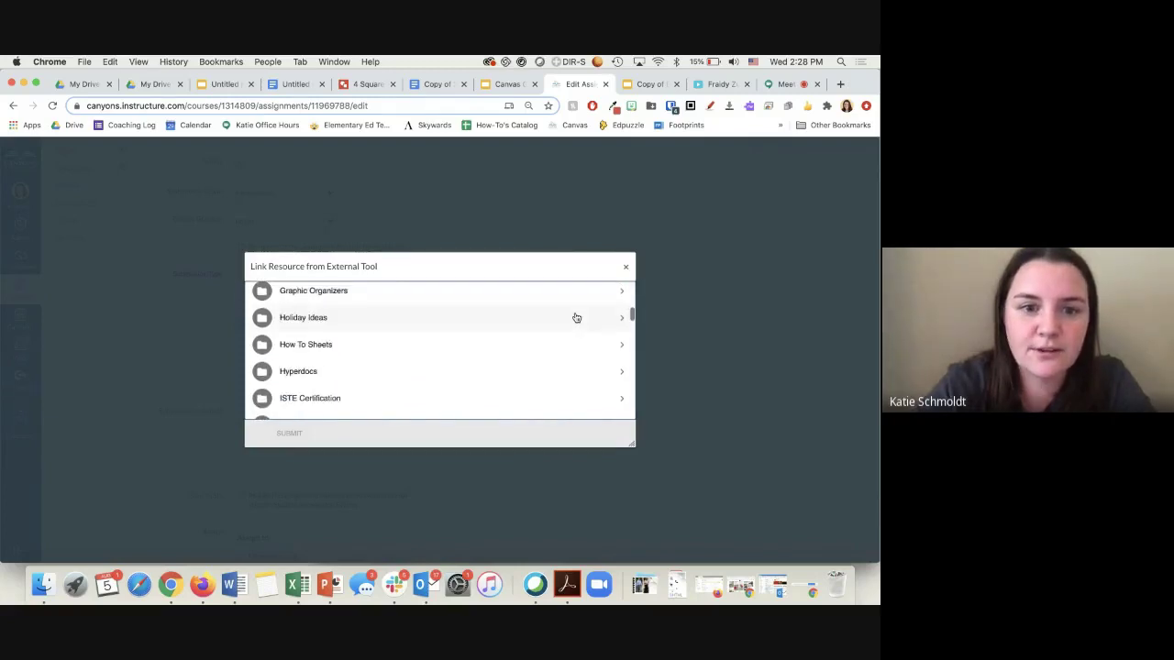
scroll(576, 317, down, 3)
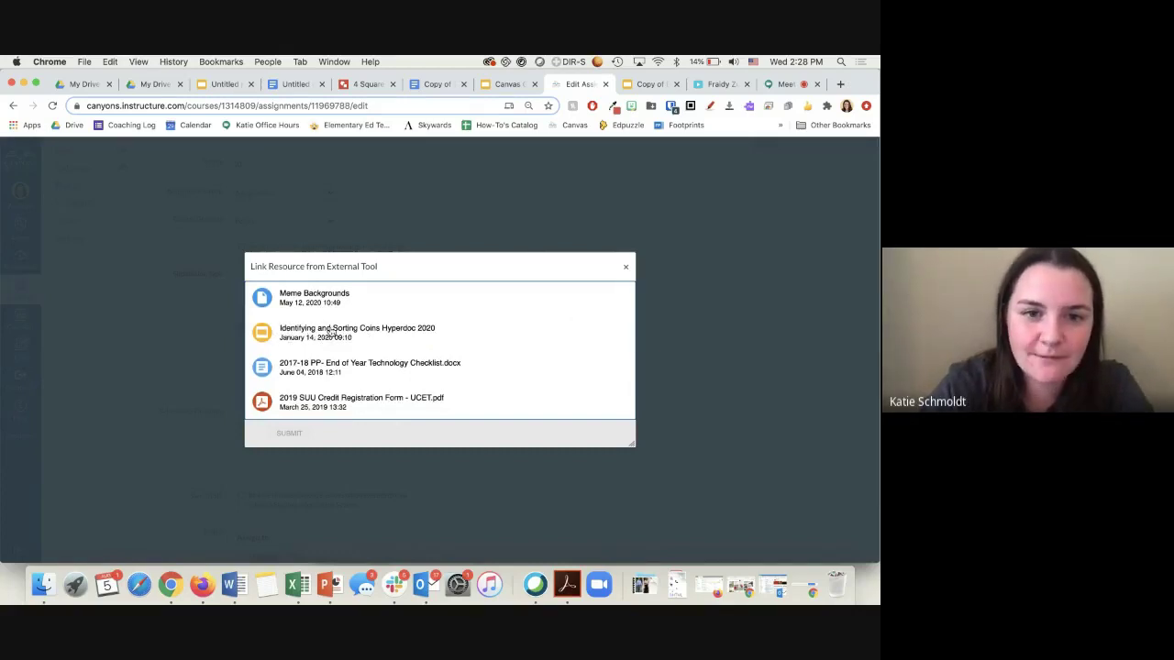
click(388, 333)
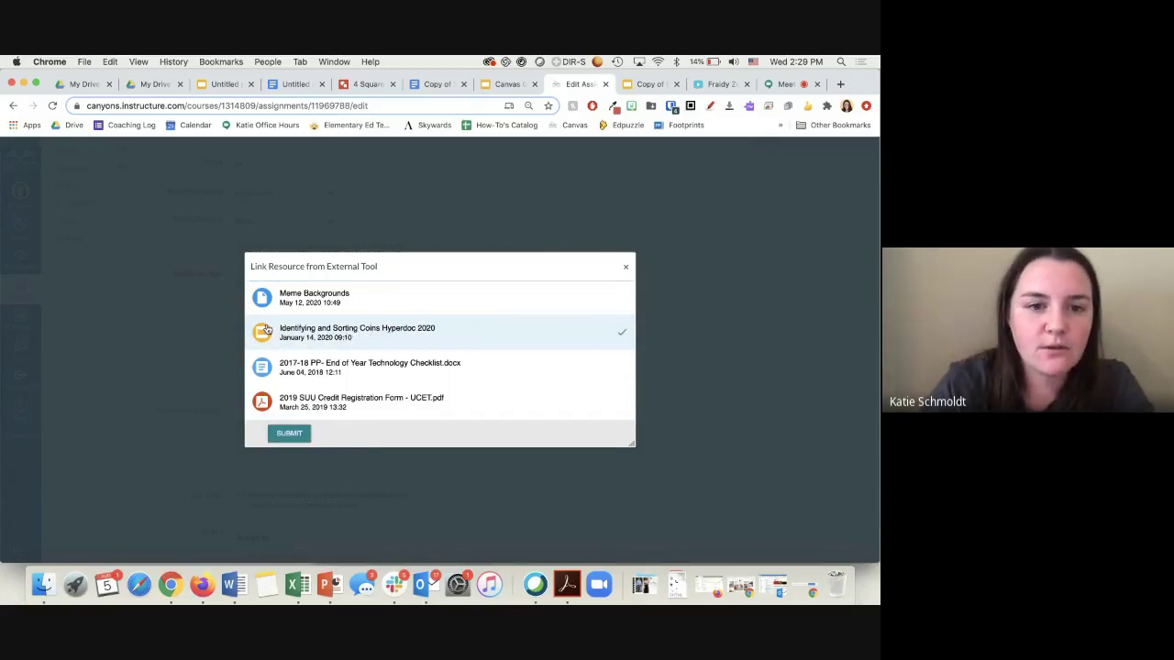
click(292, 433)
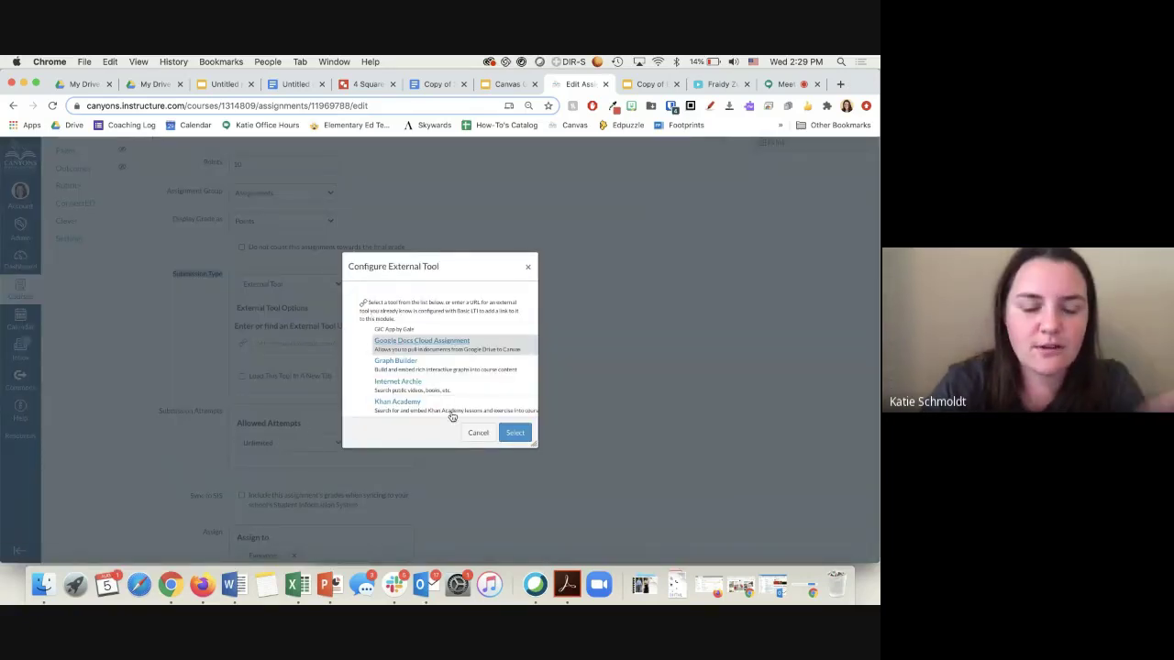
click(518, 433)
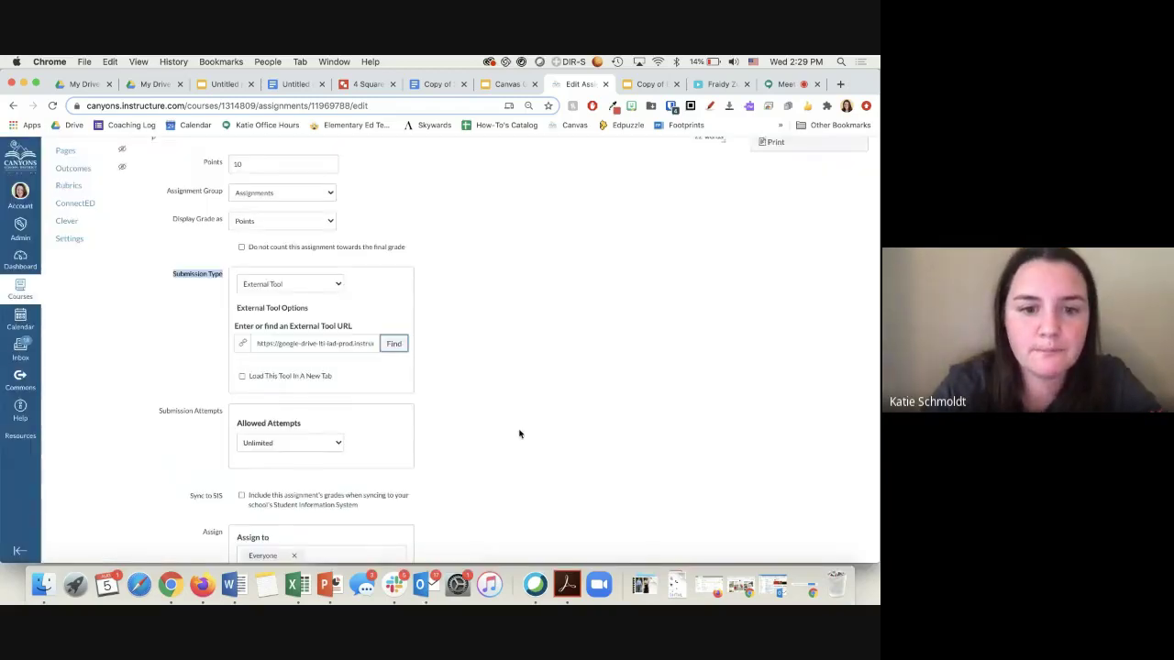
Save and publish the Google LTI Graphic Organizer assignment
scroll(520, 434, down, 3)
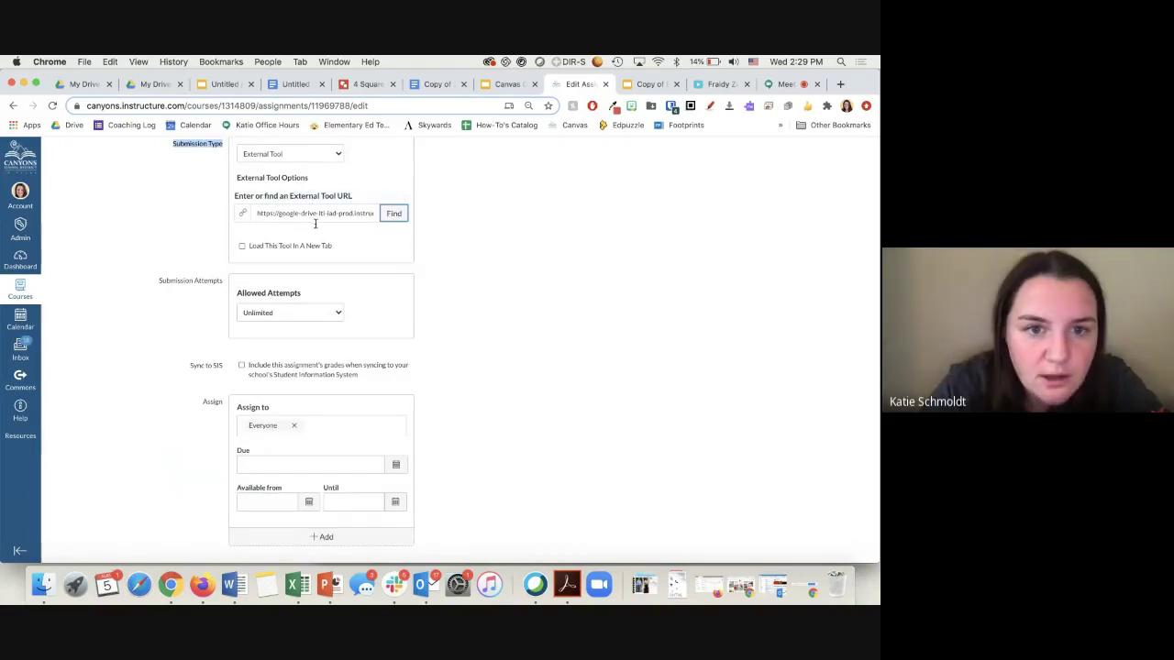
scroll(326, 236, down, 2)
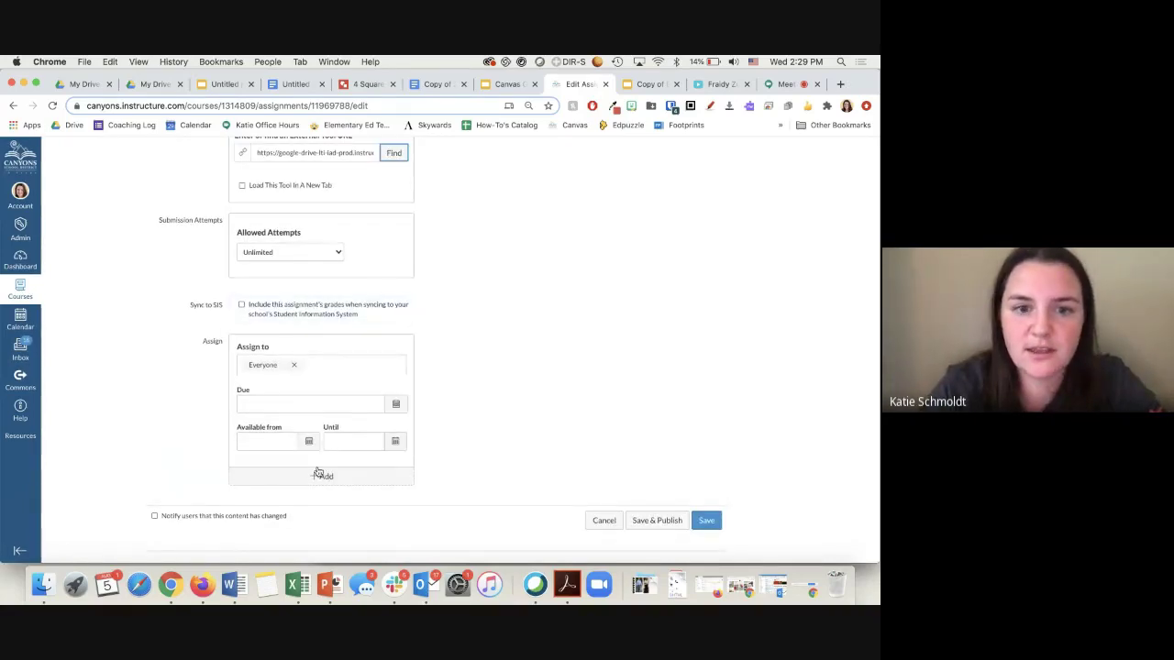
click(672, 522)
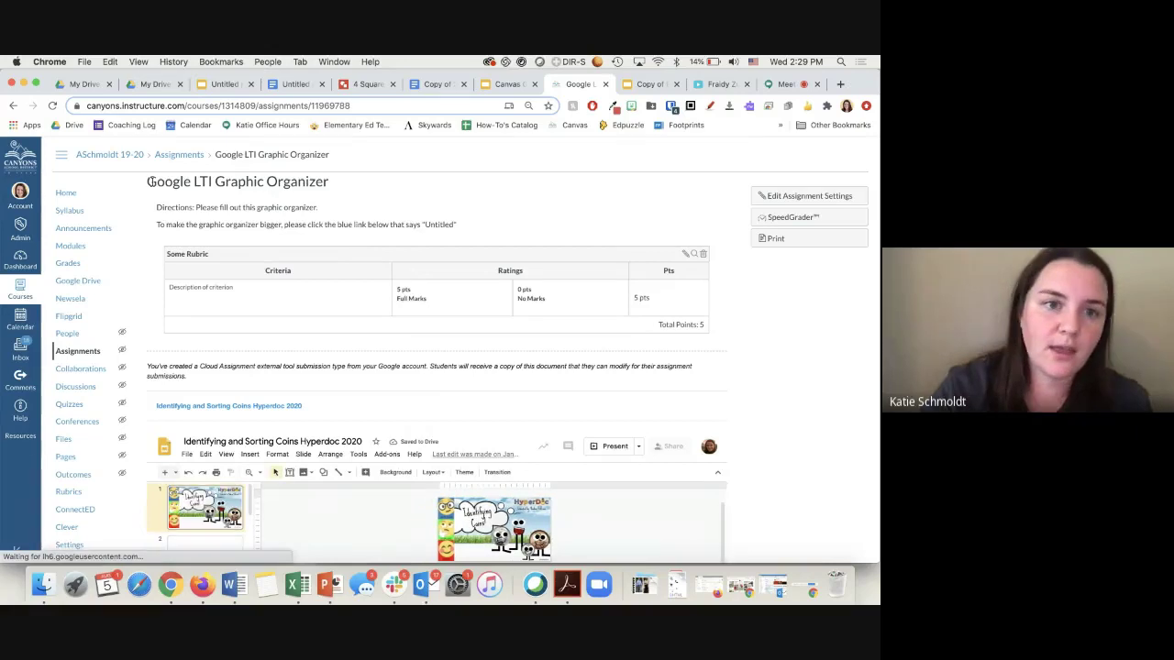
Review the published assignment's directions, enlargement instruction and rubric image
drag(157, 207, 269, 207)
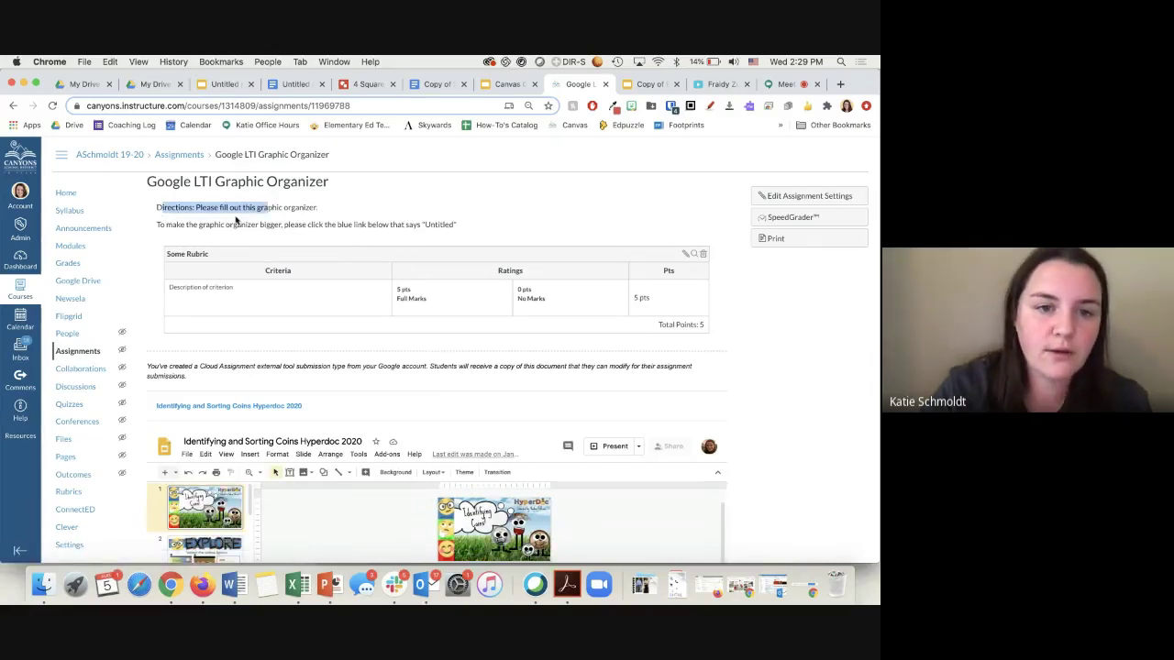
double_click(178, 226)
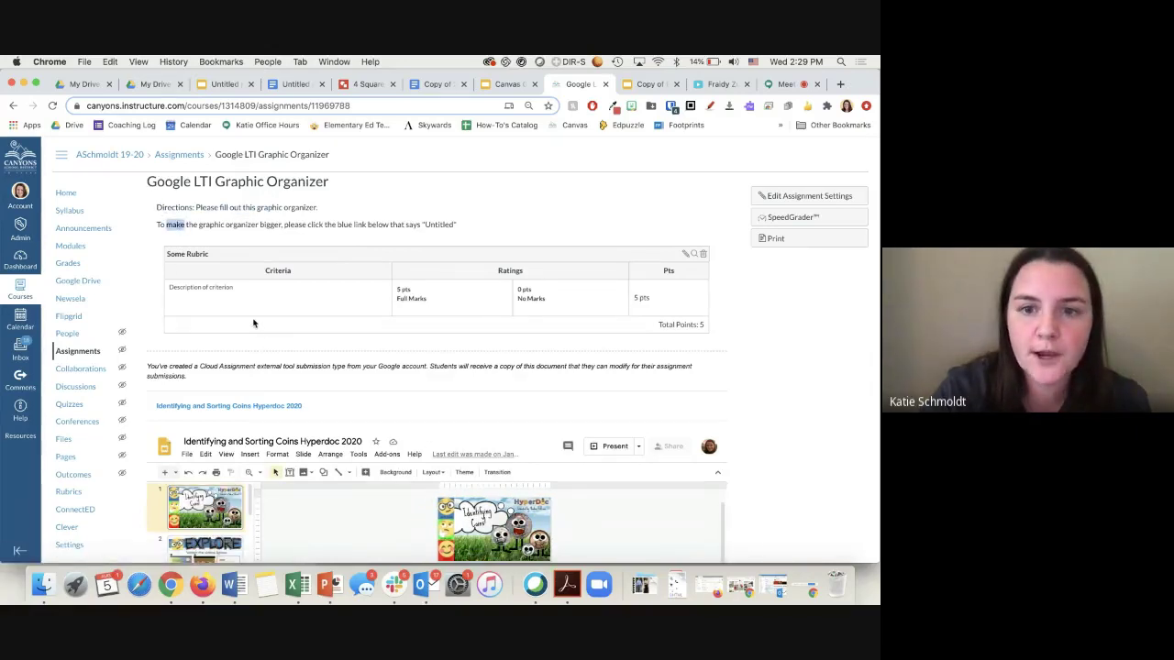
scroll(254, 323, down, 1)
scroll(254, 323, down, 3)
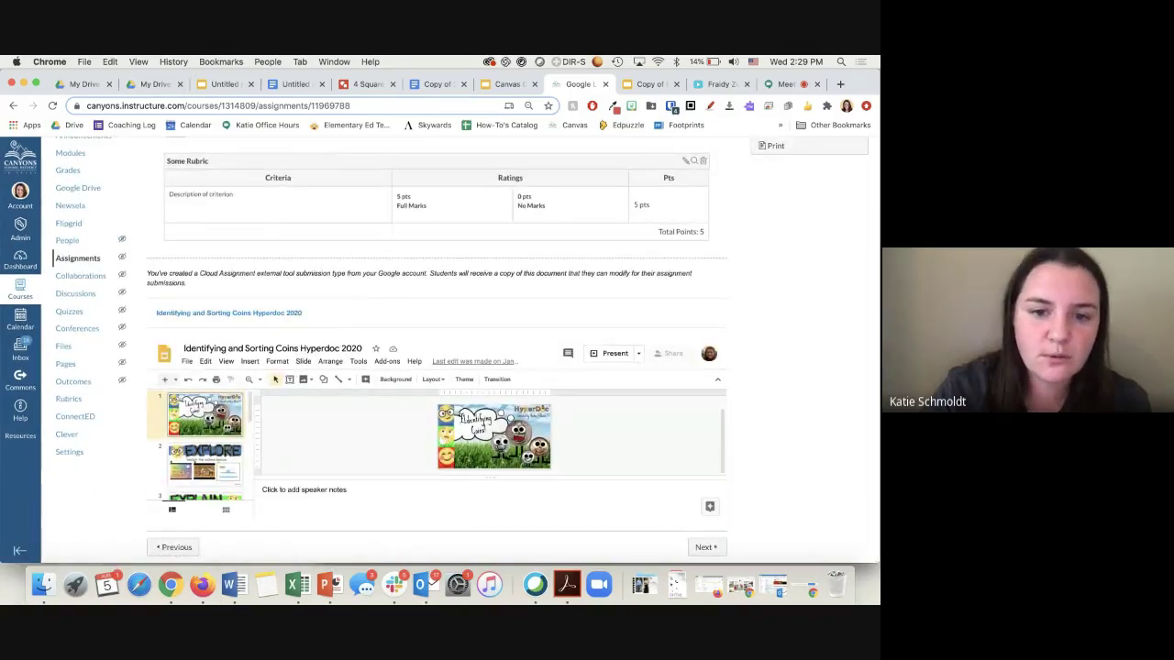
Browse the slides of the coins Hyperdoc in the preview embedded below the rubric, through to the CREATE slide
click(208, 462)
key(Down)
key(Down)
key(Down)
key(Up)
key(Up)
scroll(217, 476, down, 3)
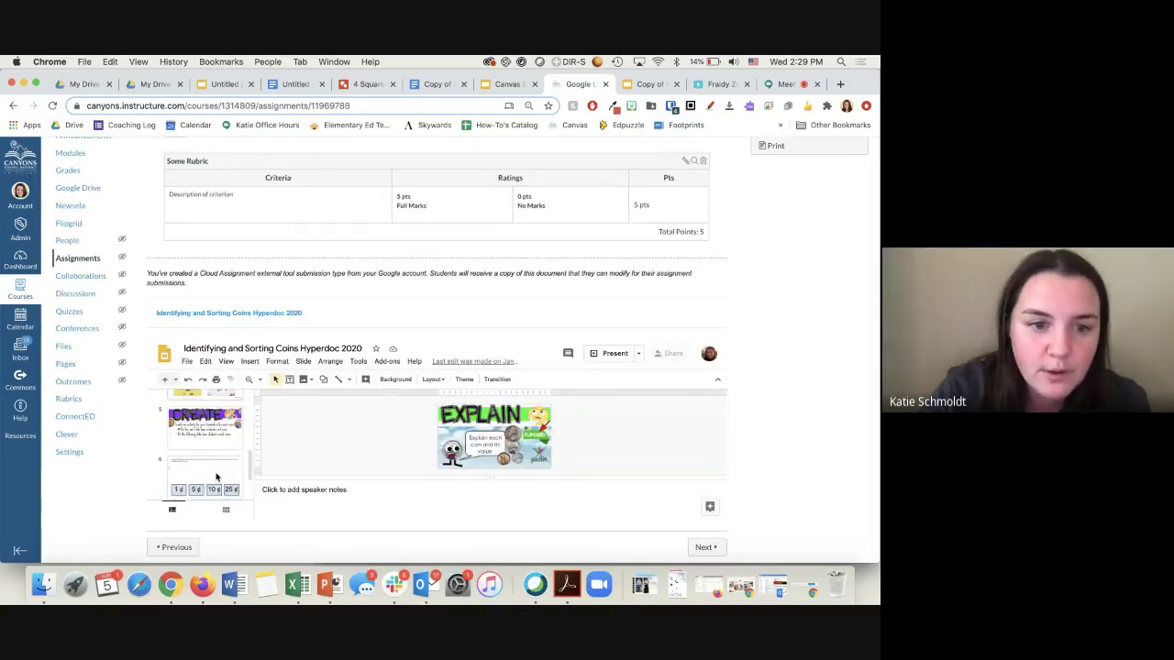
click(216, 442)
scroll(218, 482, up, 3)
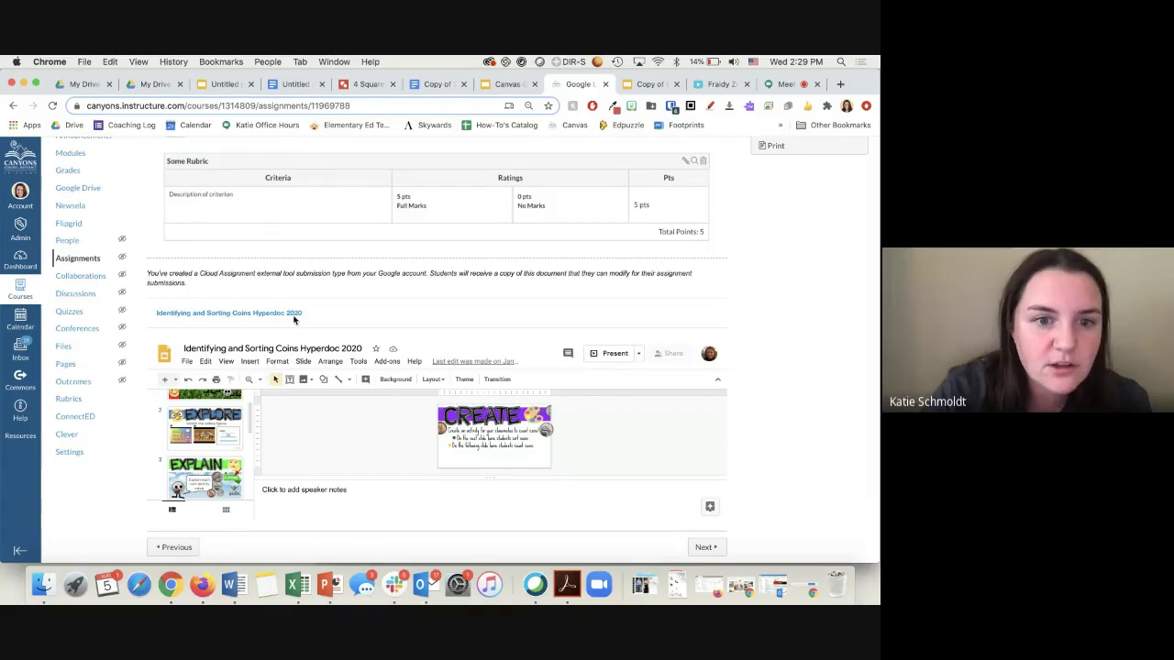
Open the full presentation from the "Identifying and Sorting Coins Hyperdoc 2020" link and look through its EXPLORE and EXPLAIN slides
scroll(207, 313, up, 1)
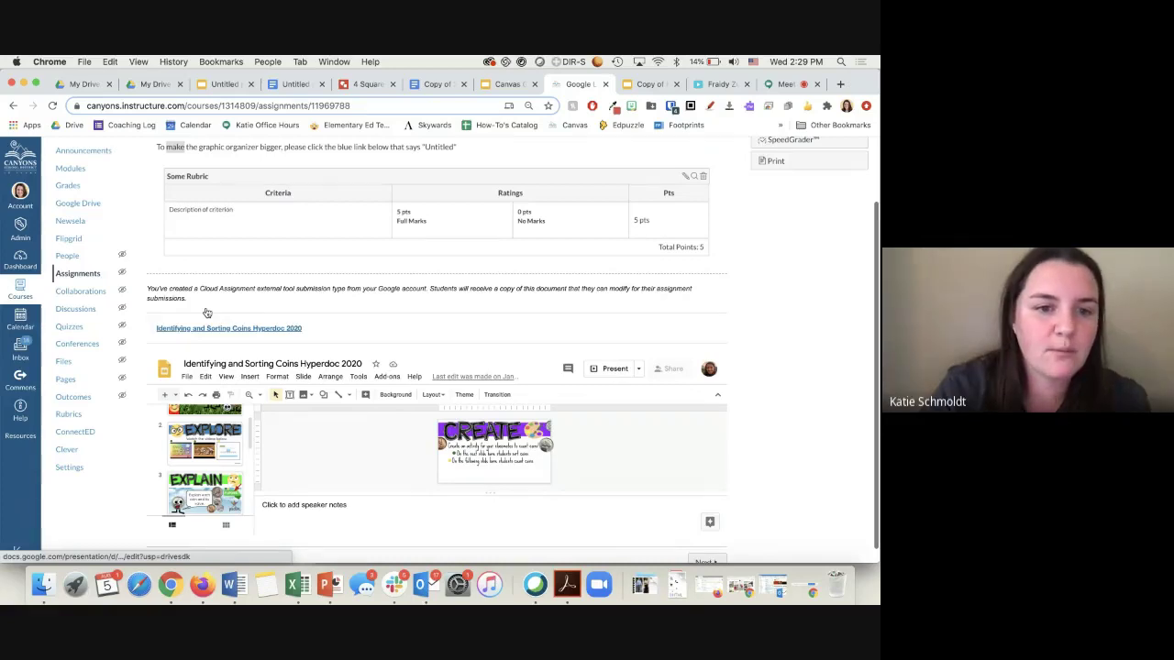
scroll(207, 313, up, 3)
drag(308, 197, 379, 197)
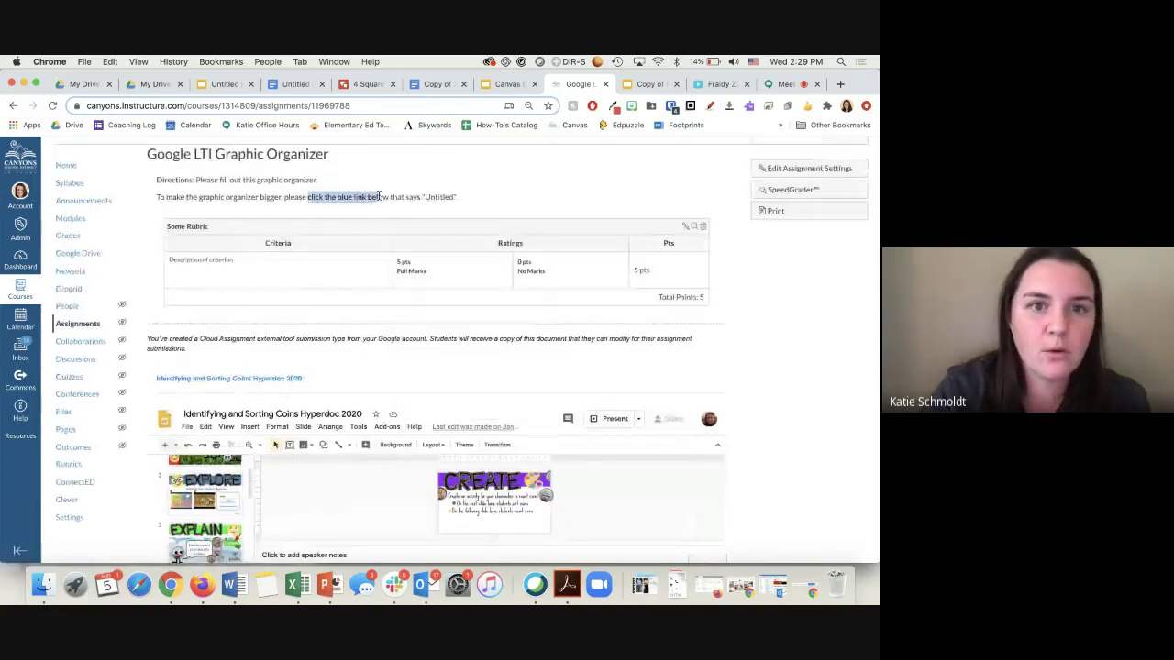
click(191, 384)
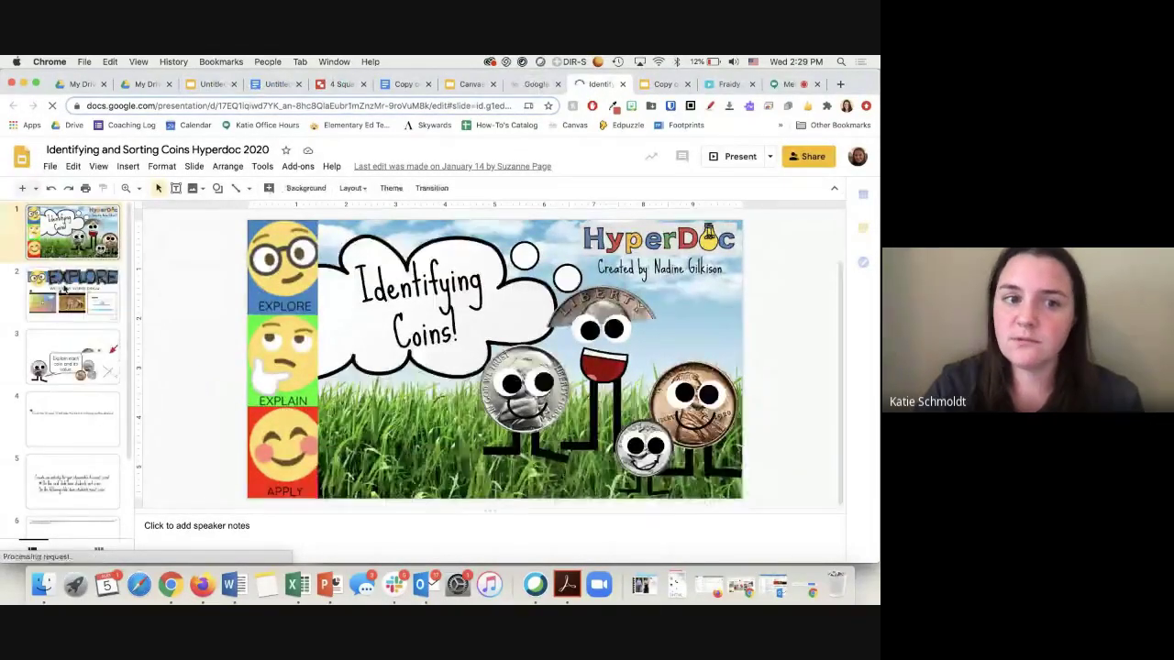
click(65, 289)
key(Down)
key(Up)
key(Up)
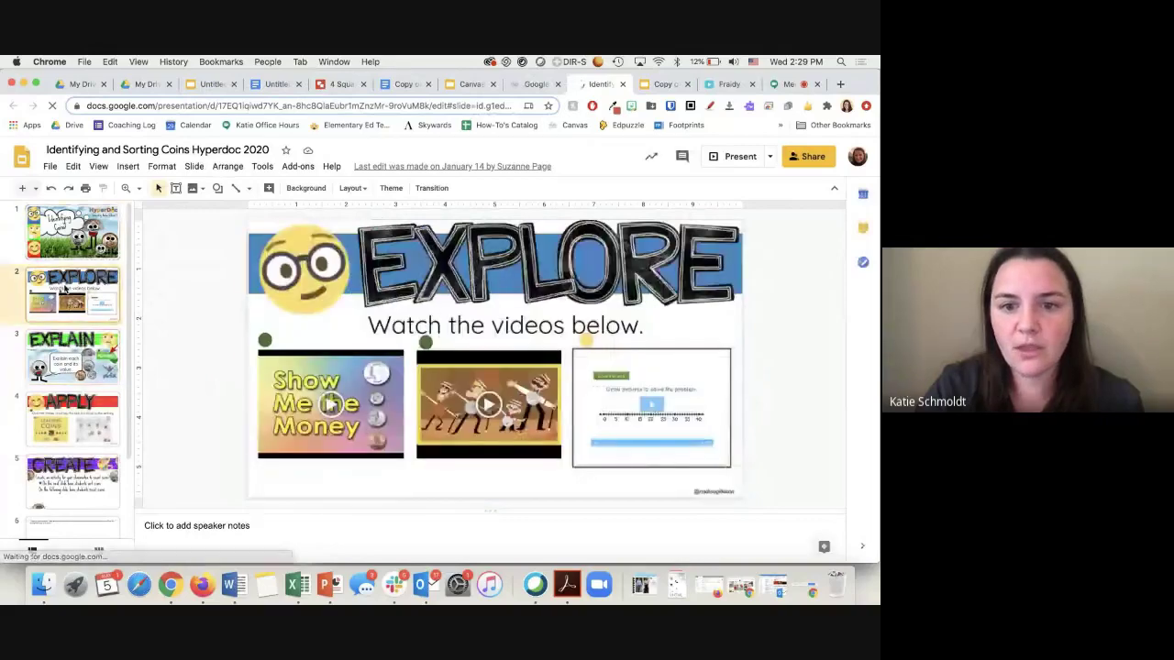
key(Down)
key(Down)
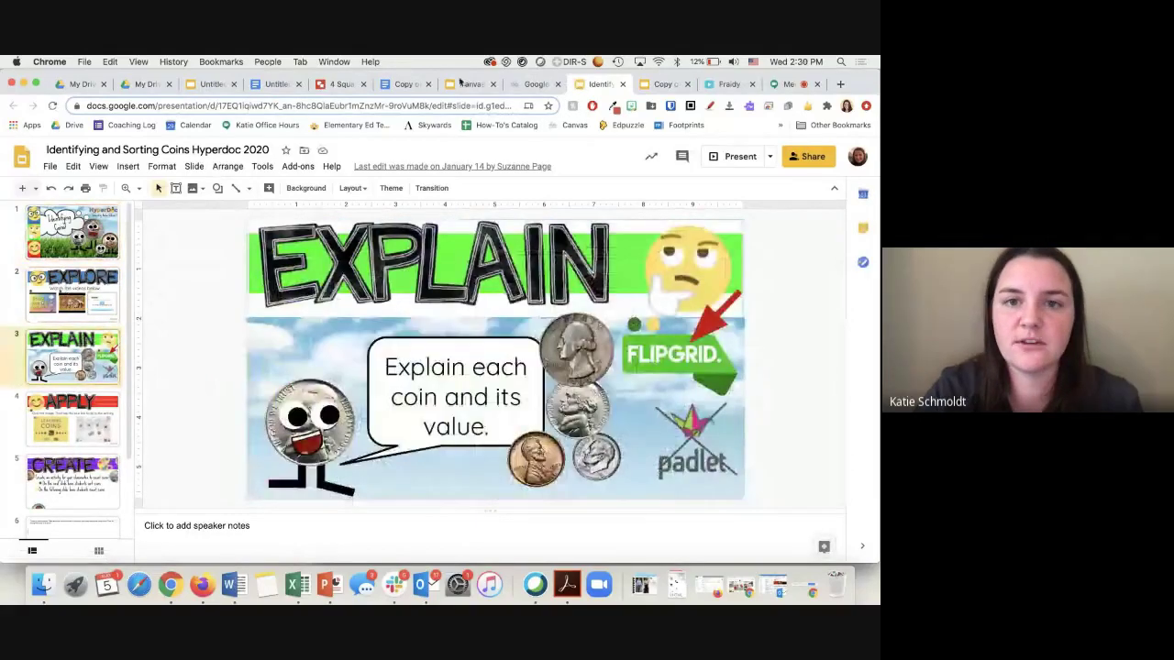
Return to the Canvas assignment and view the EXPLORE, EXPLAIN and CREATE slides in the embedded Hyperdoc preview
click(527, 85)
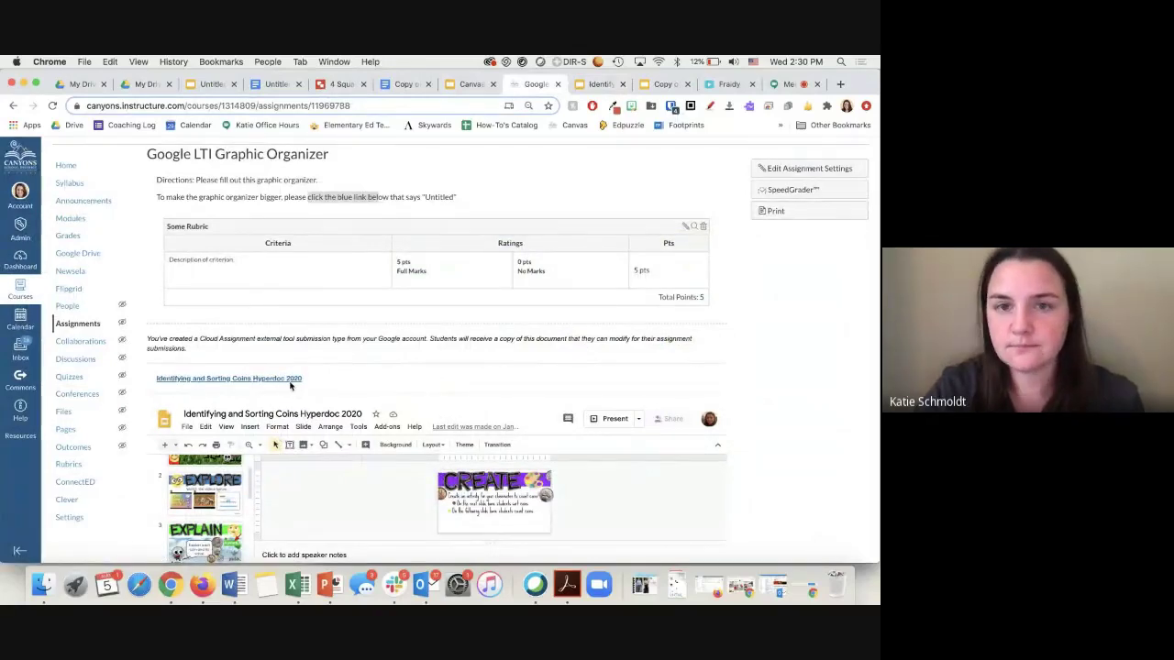
click(237, 495)
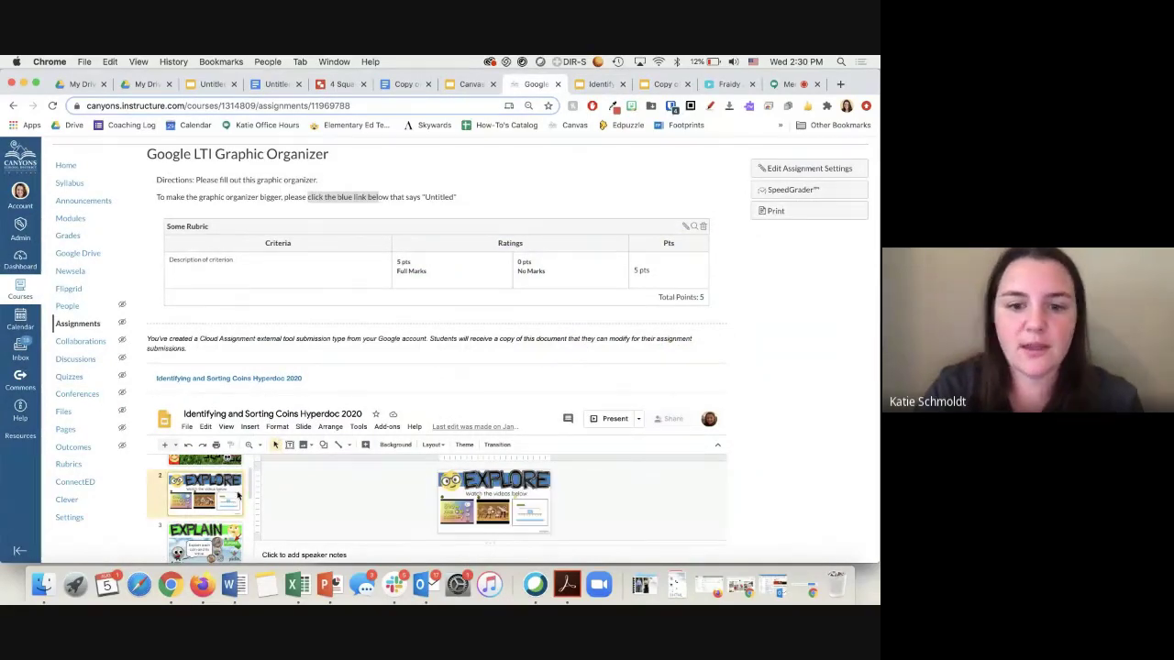
click(205, 536)
scroll(207, 500, down, 3)
click(207, 493)
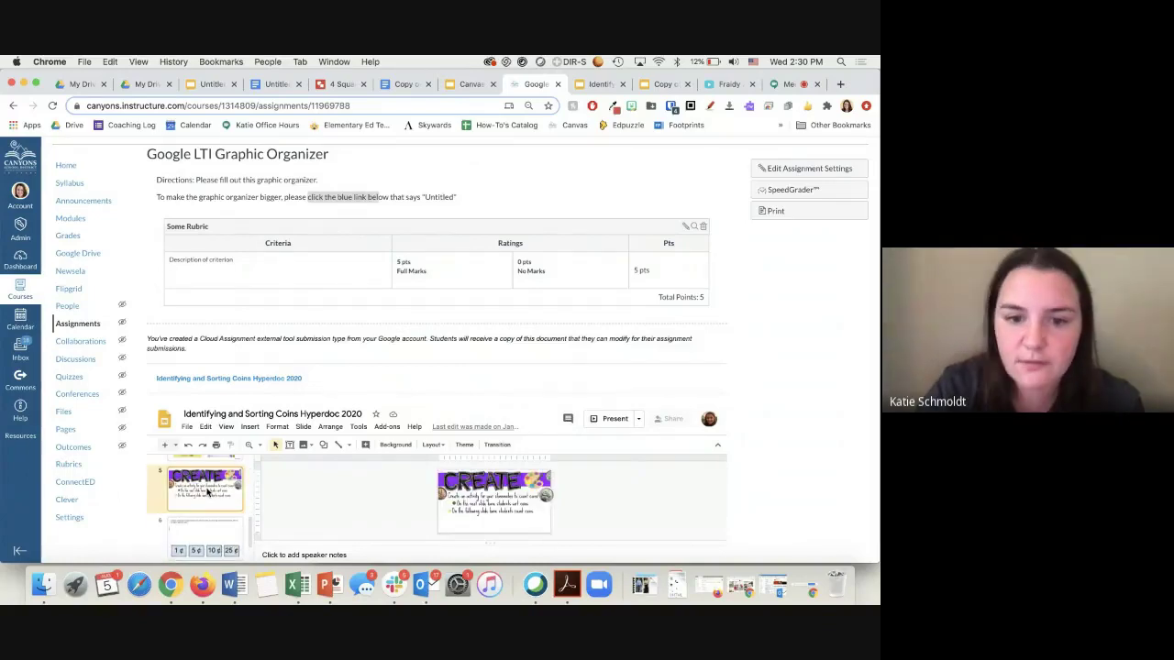
scroll(207, 500, up, 5)
scroll(456, 295, up, 1)
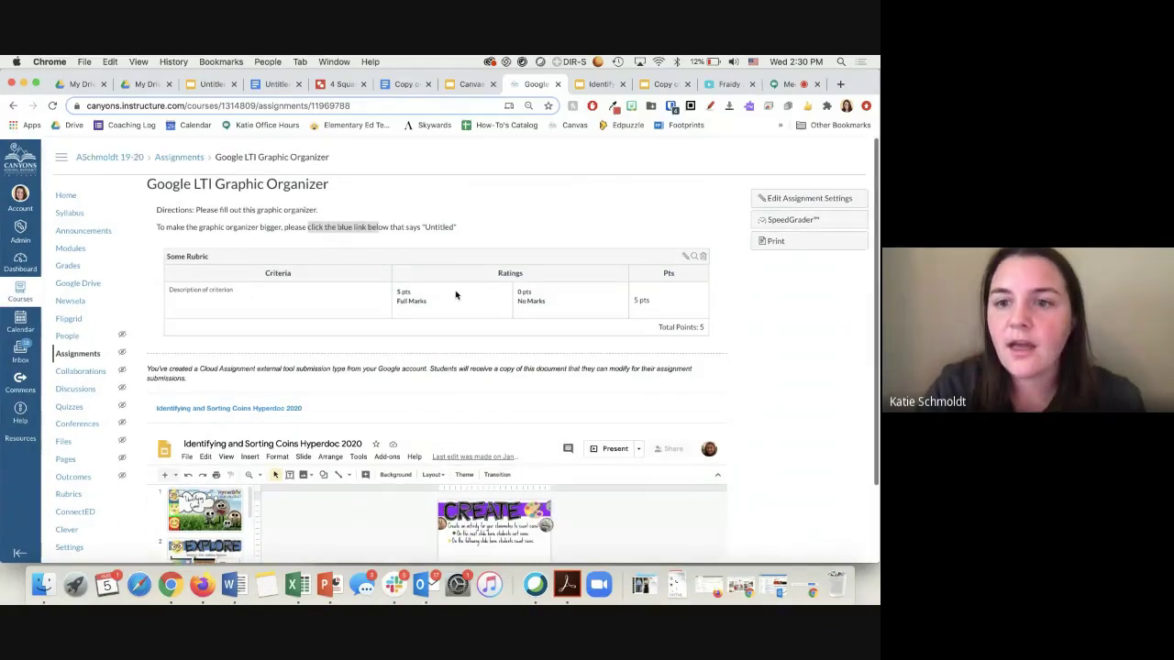
Switch to the Google Meet call to check the participants and chat
click(791, 84)
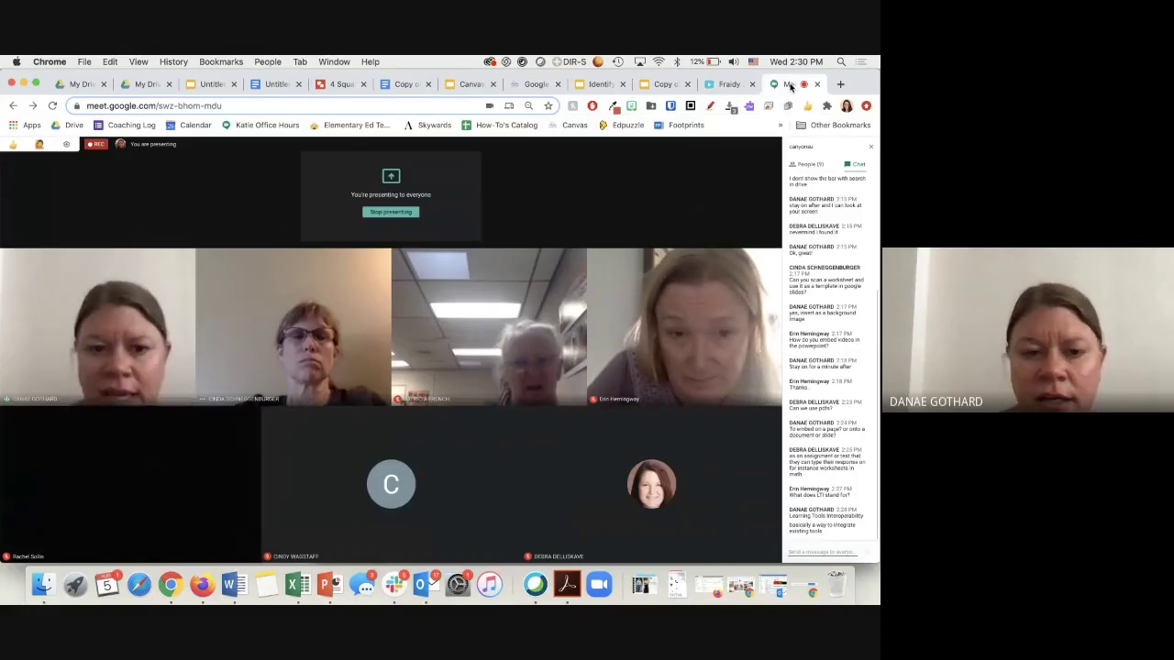